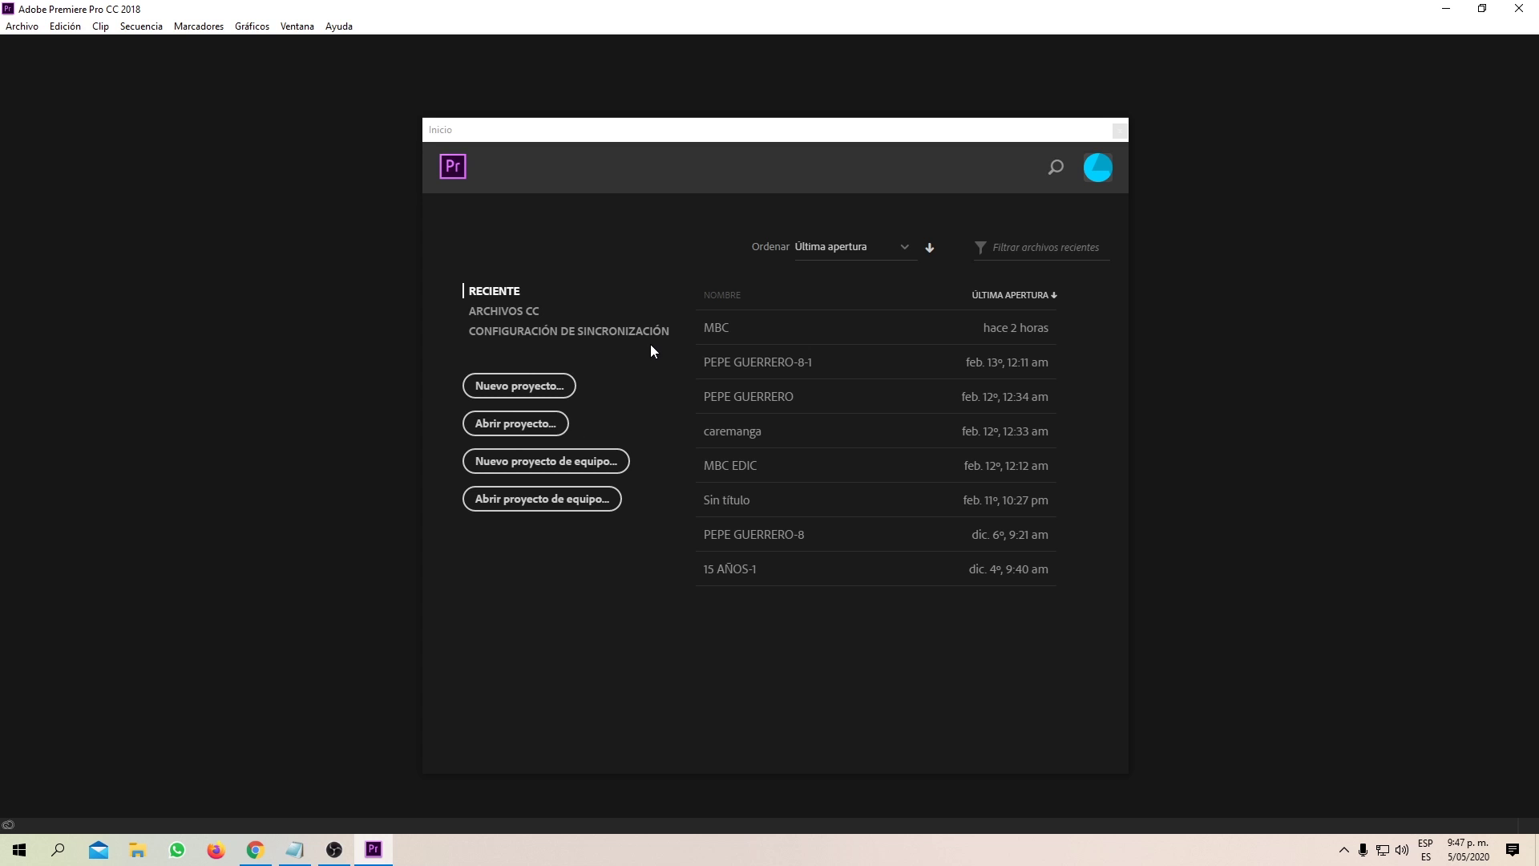
- Begin a new project, review its scratch disk settings, and browse for its save location
click(513, 388)
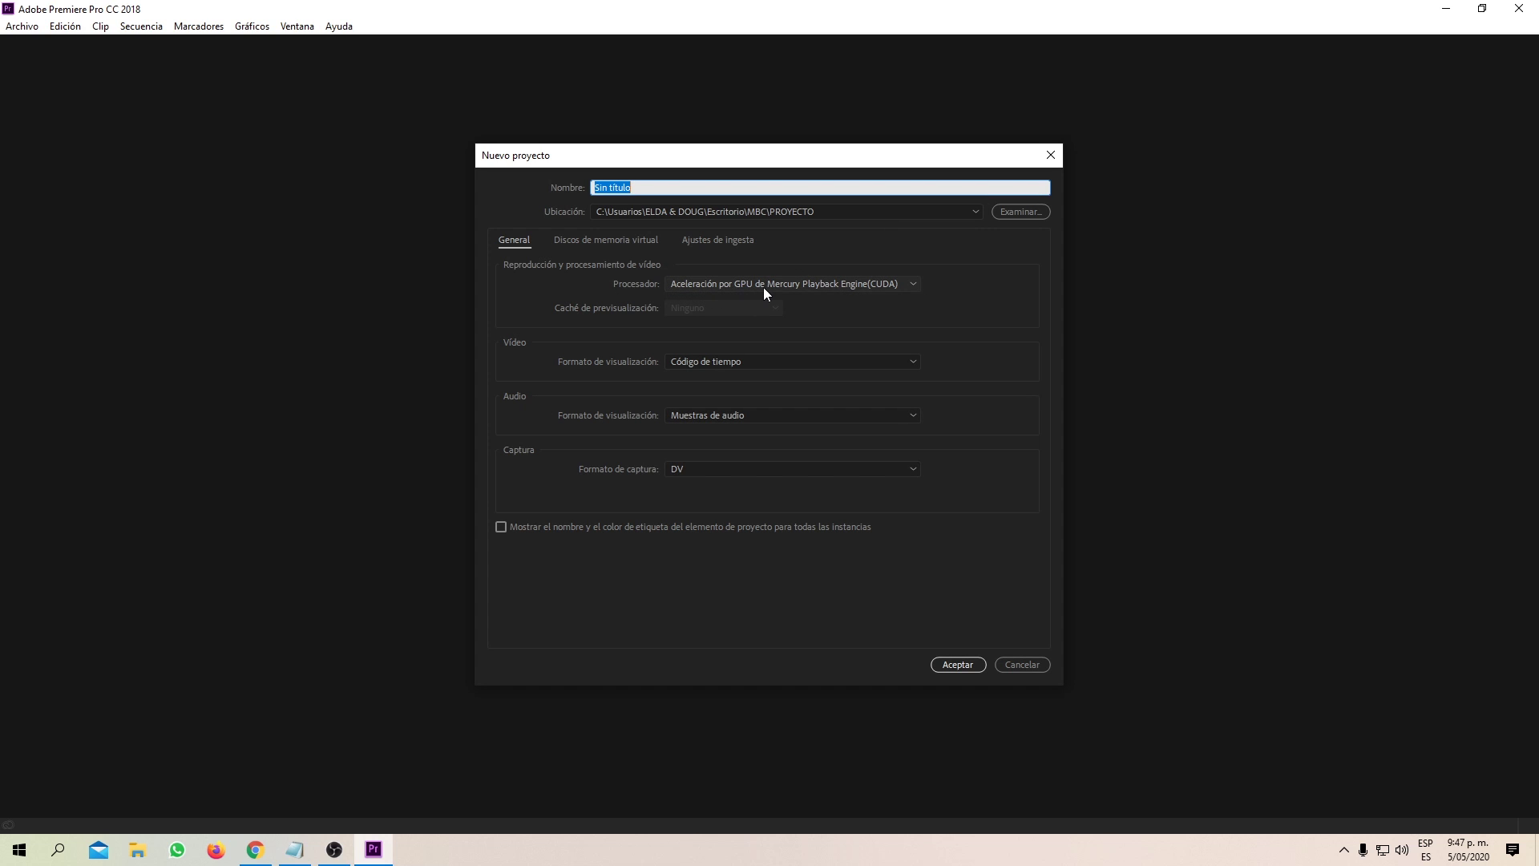
click(616, 239)
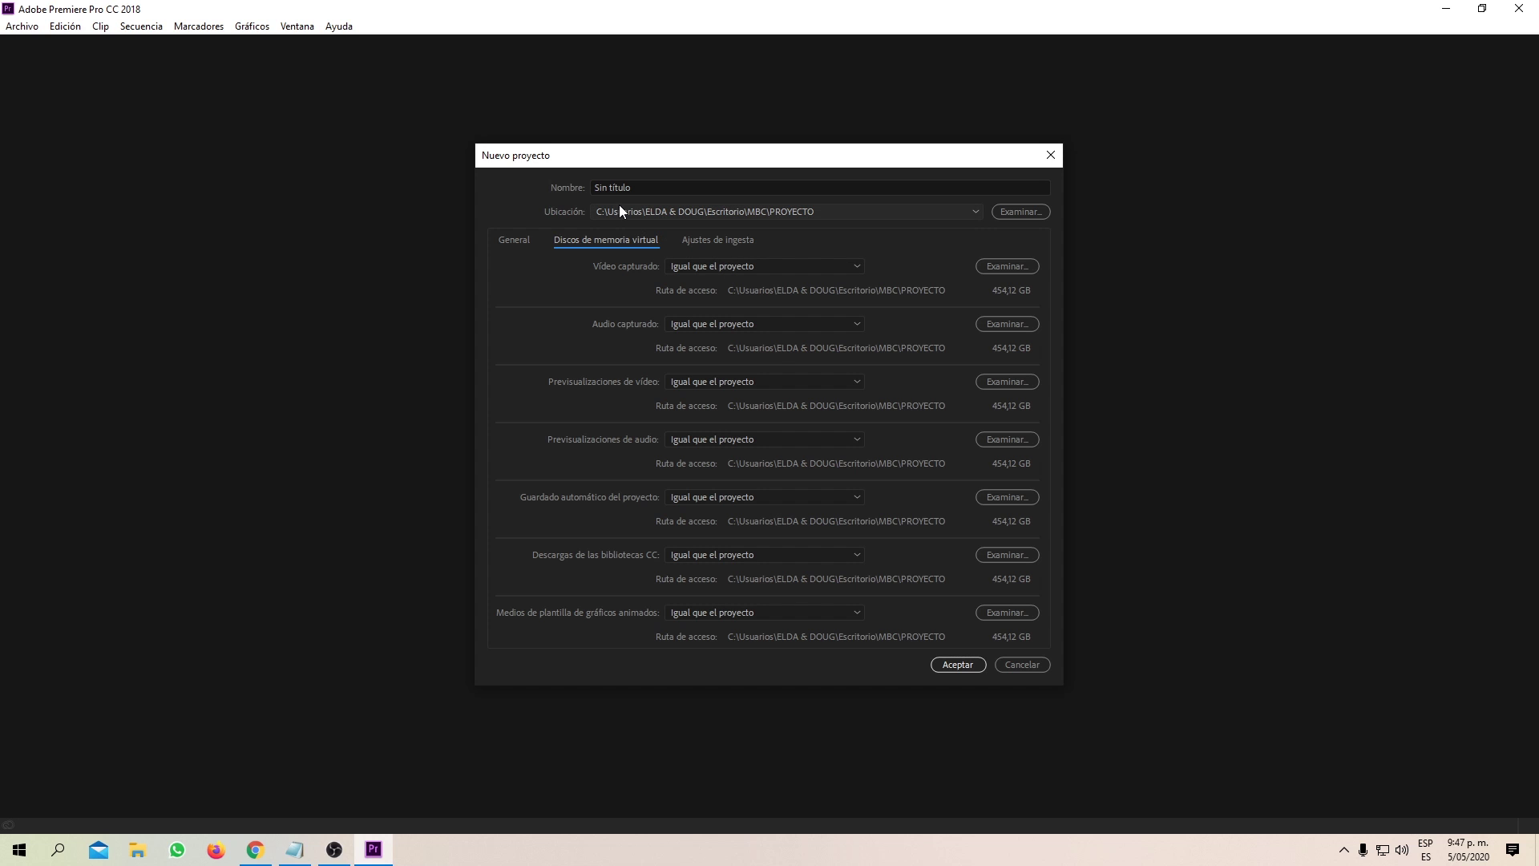
click(514, 240)
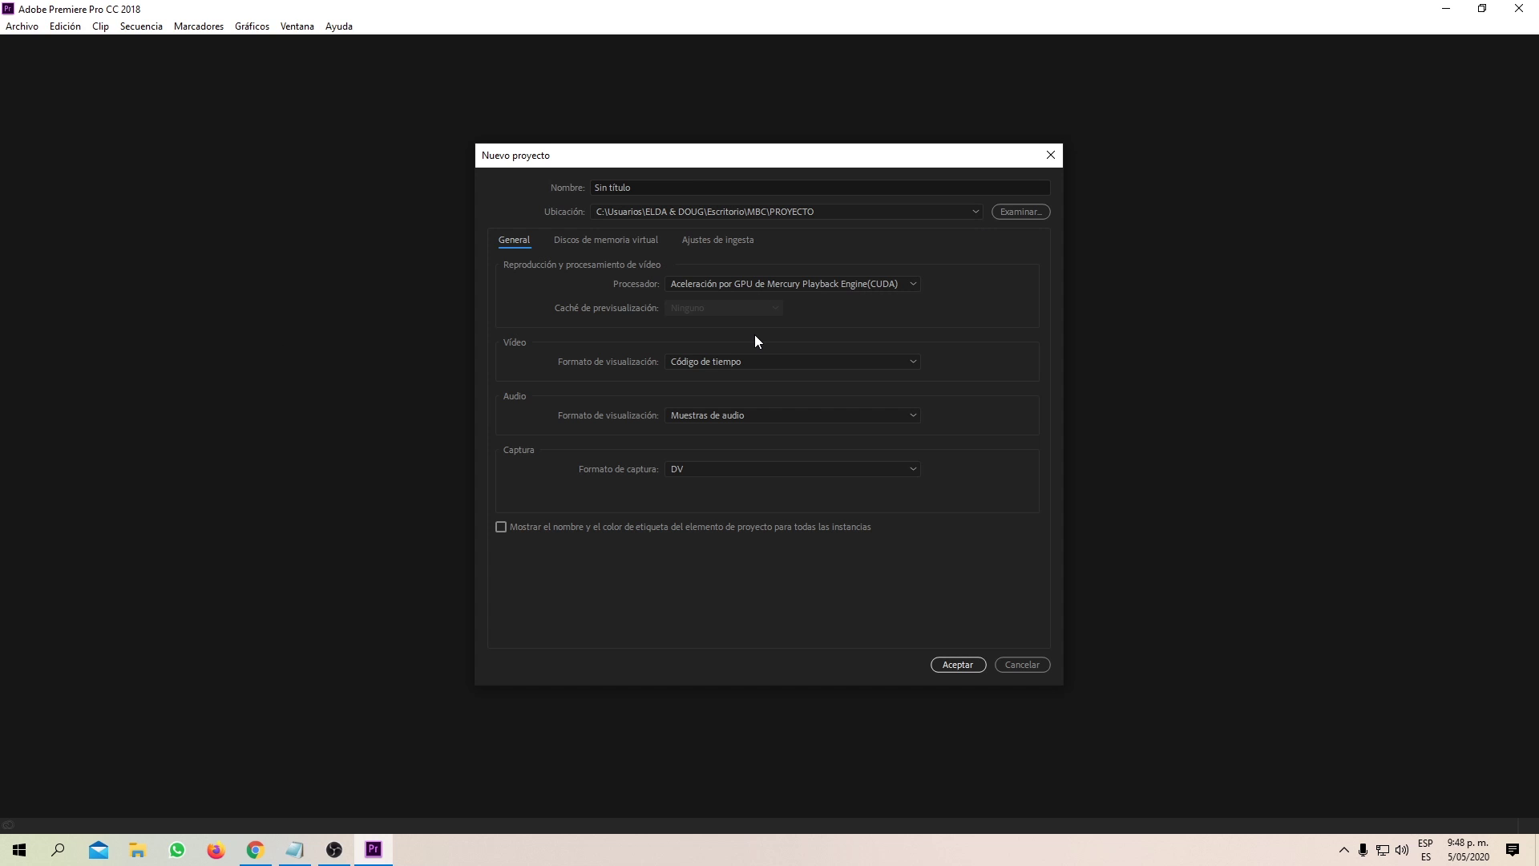
click(1026, 212)
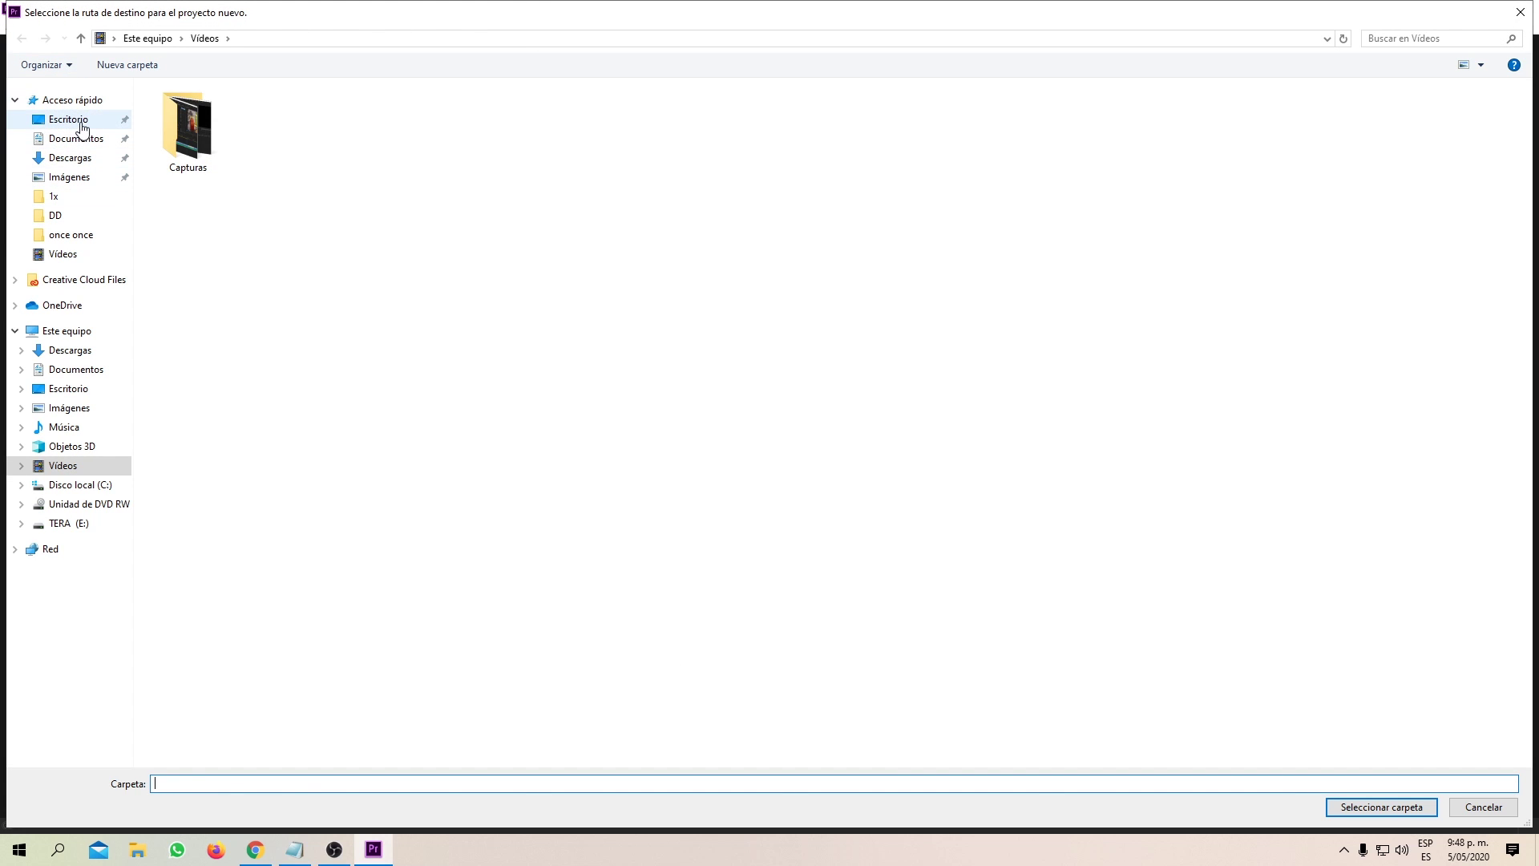
- Set the project location to Escritorio > proyecto cuchi > proyec
click(70, 119)
click(702, 245)
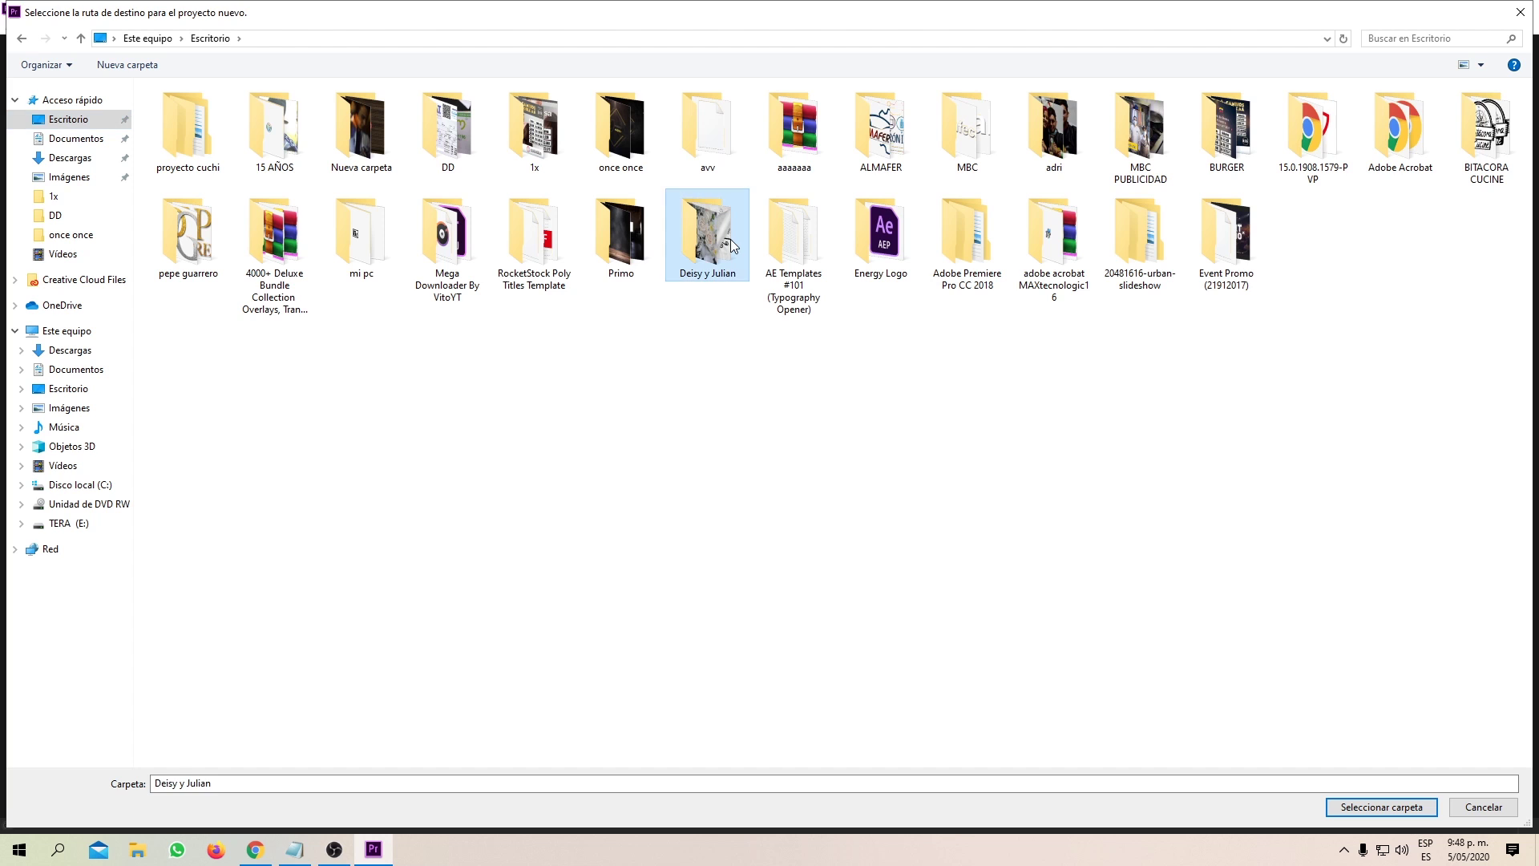
key(Home)
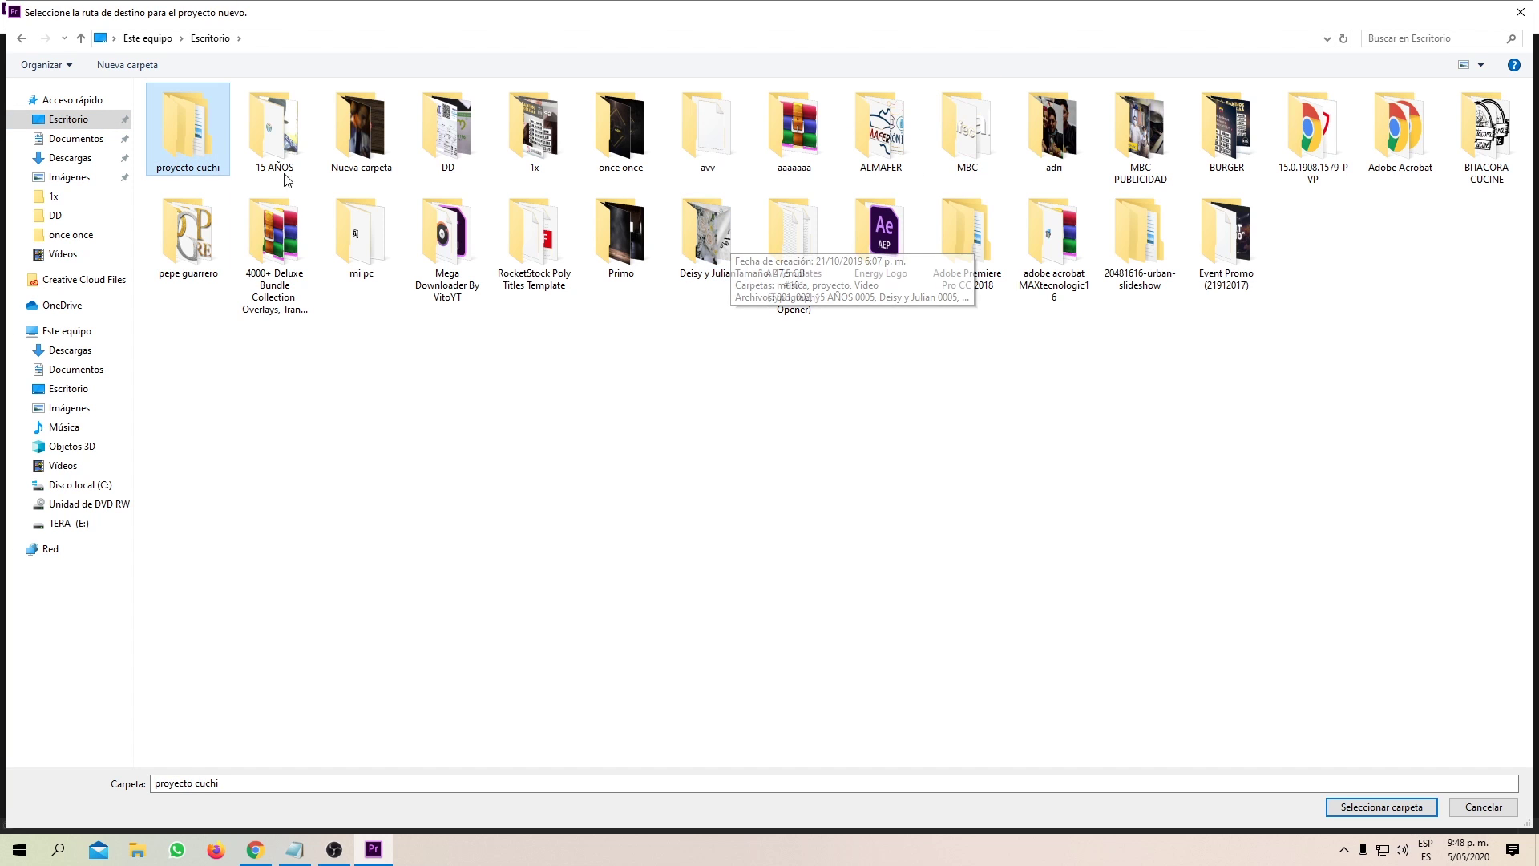
double_click(209, 133)
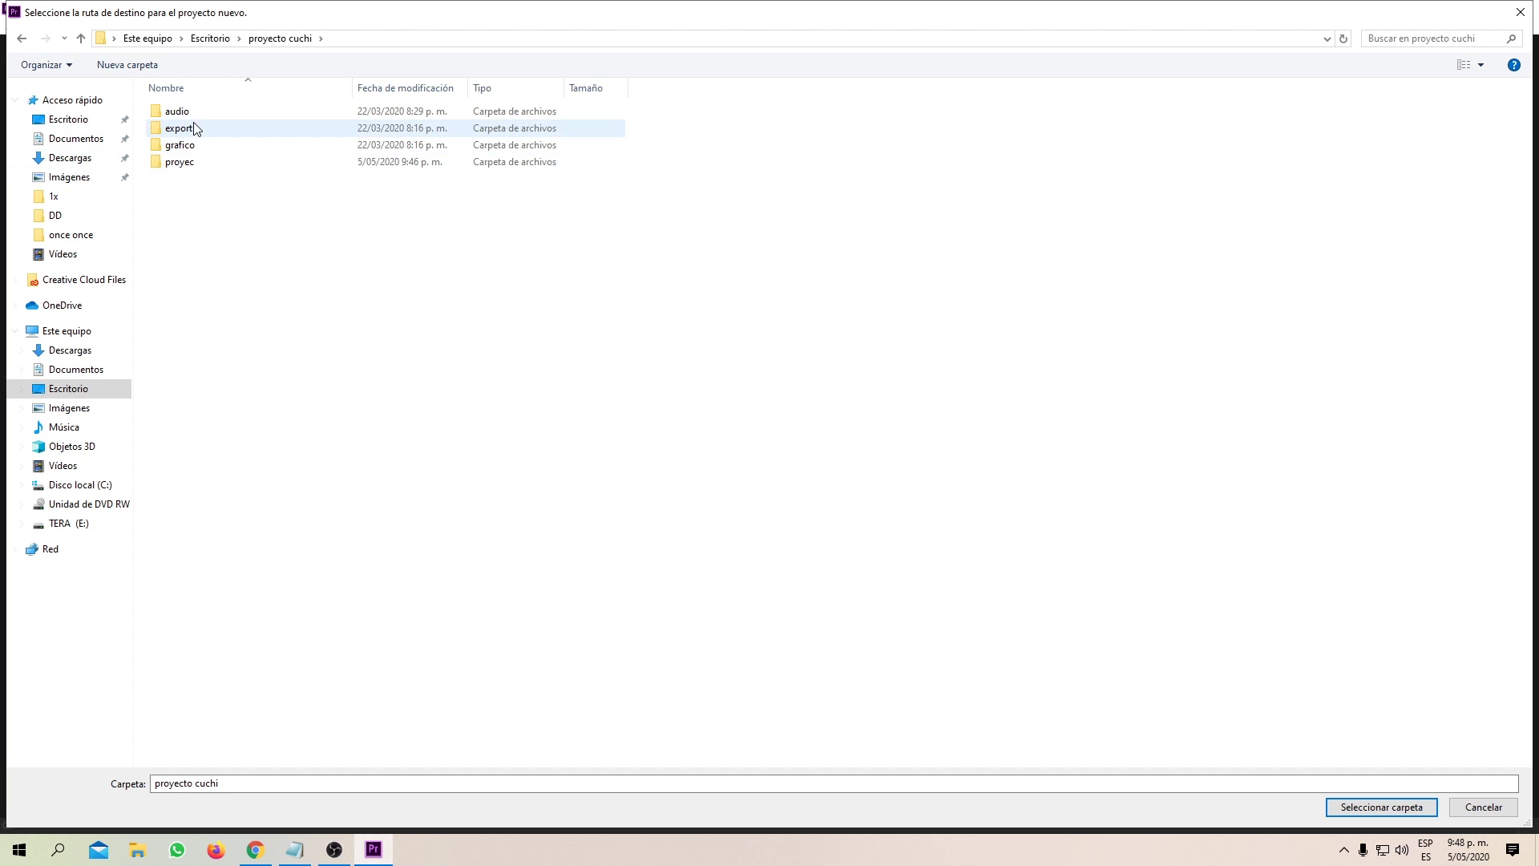
double_click(190, 170)
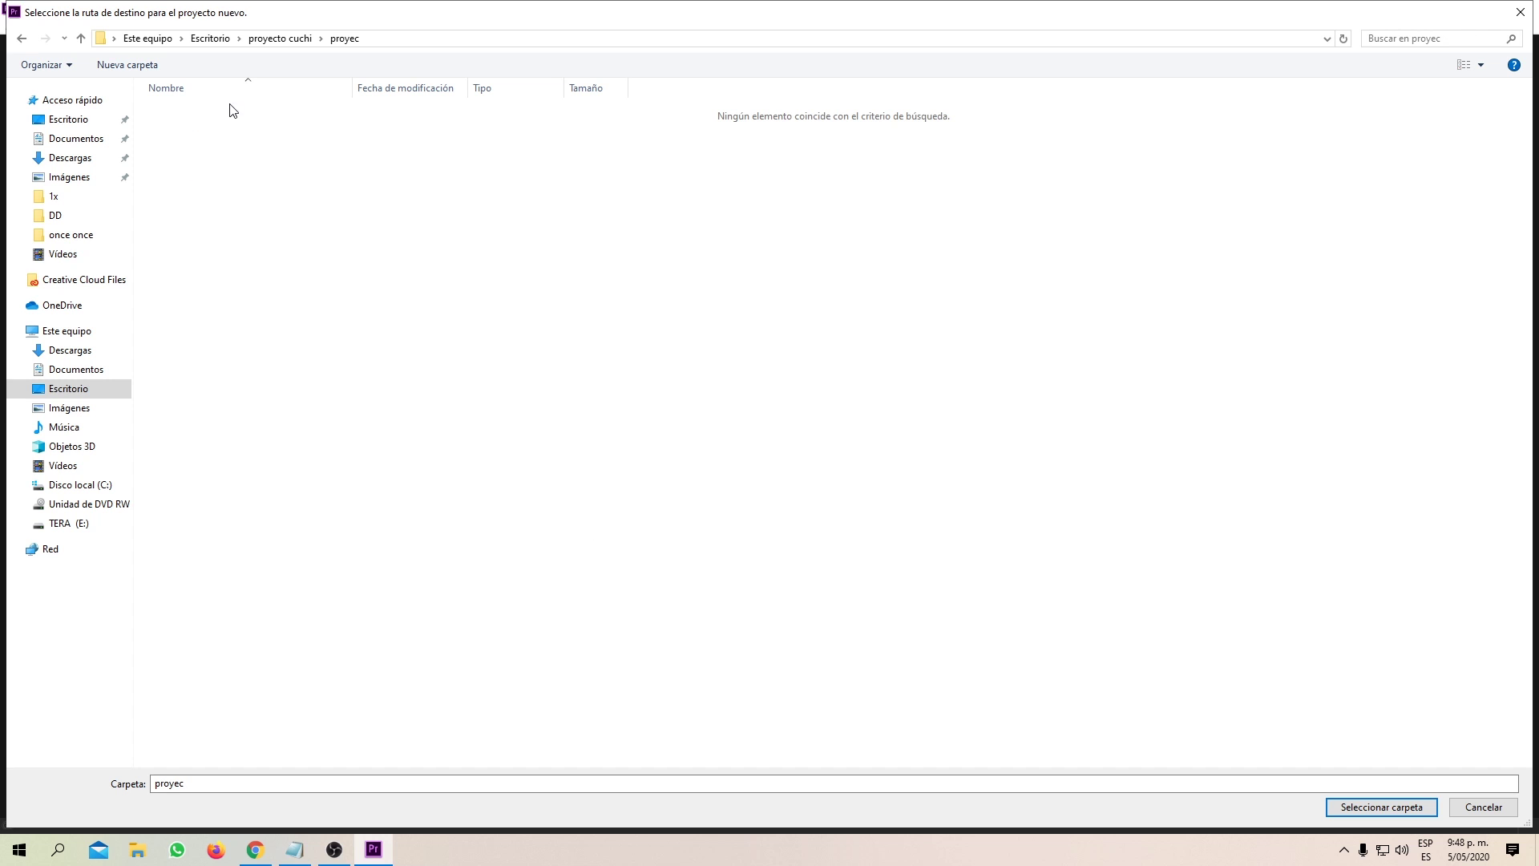
click(23, 42)
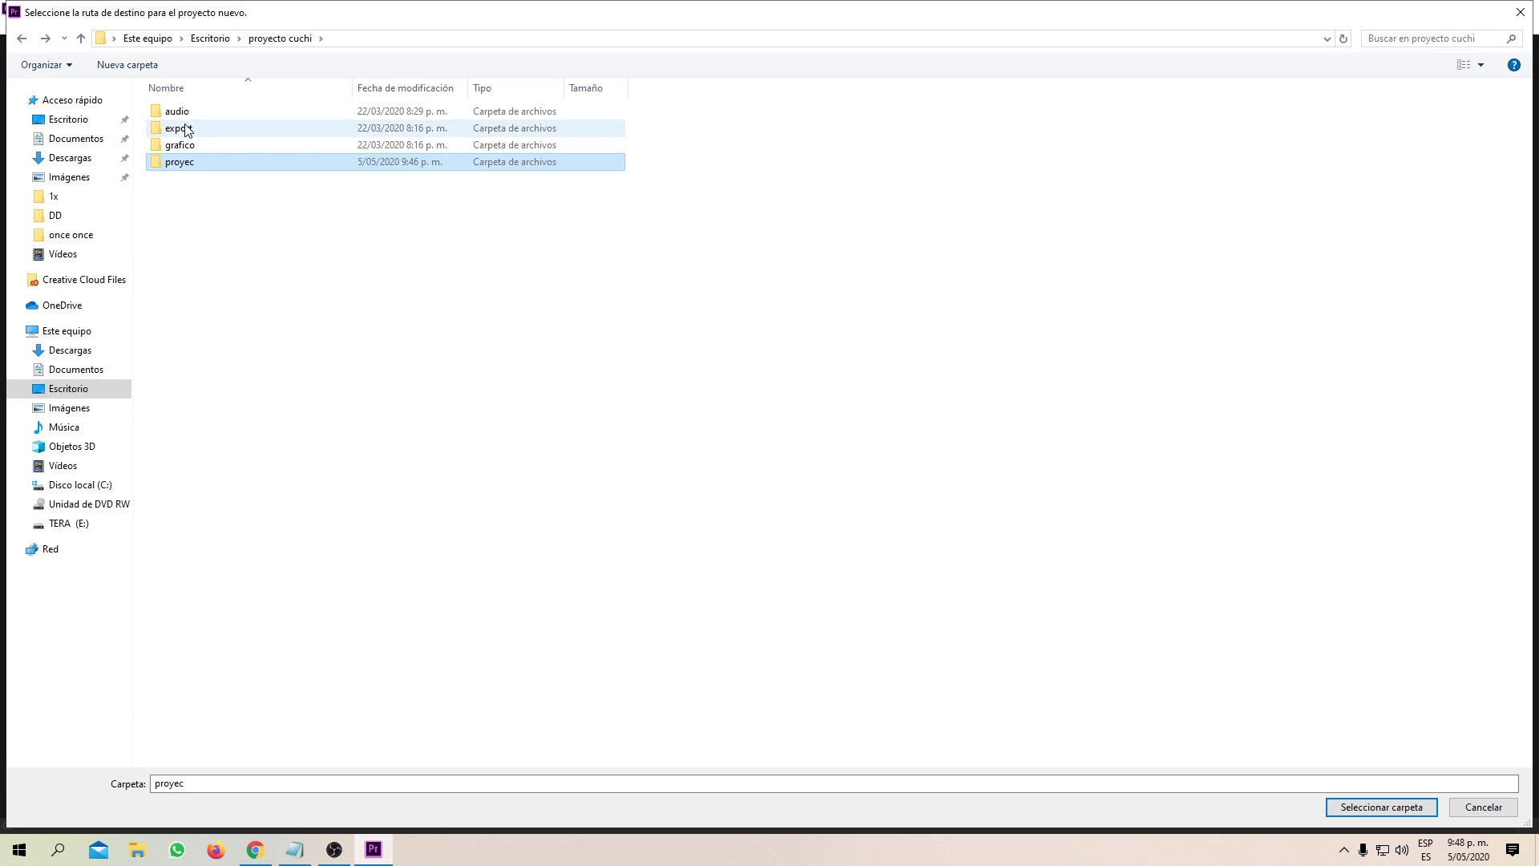
click(200, 148)
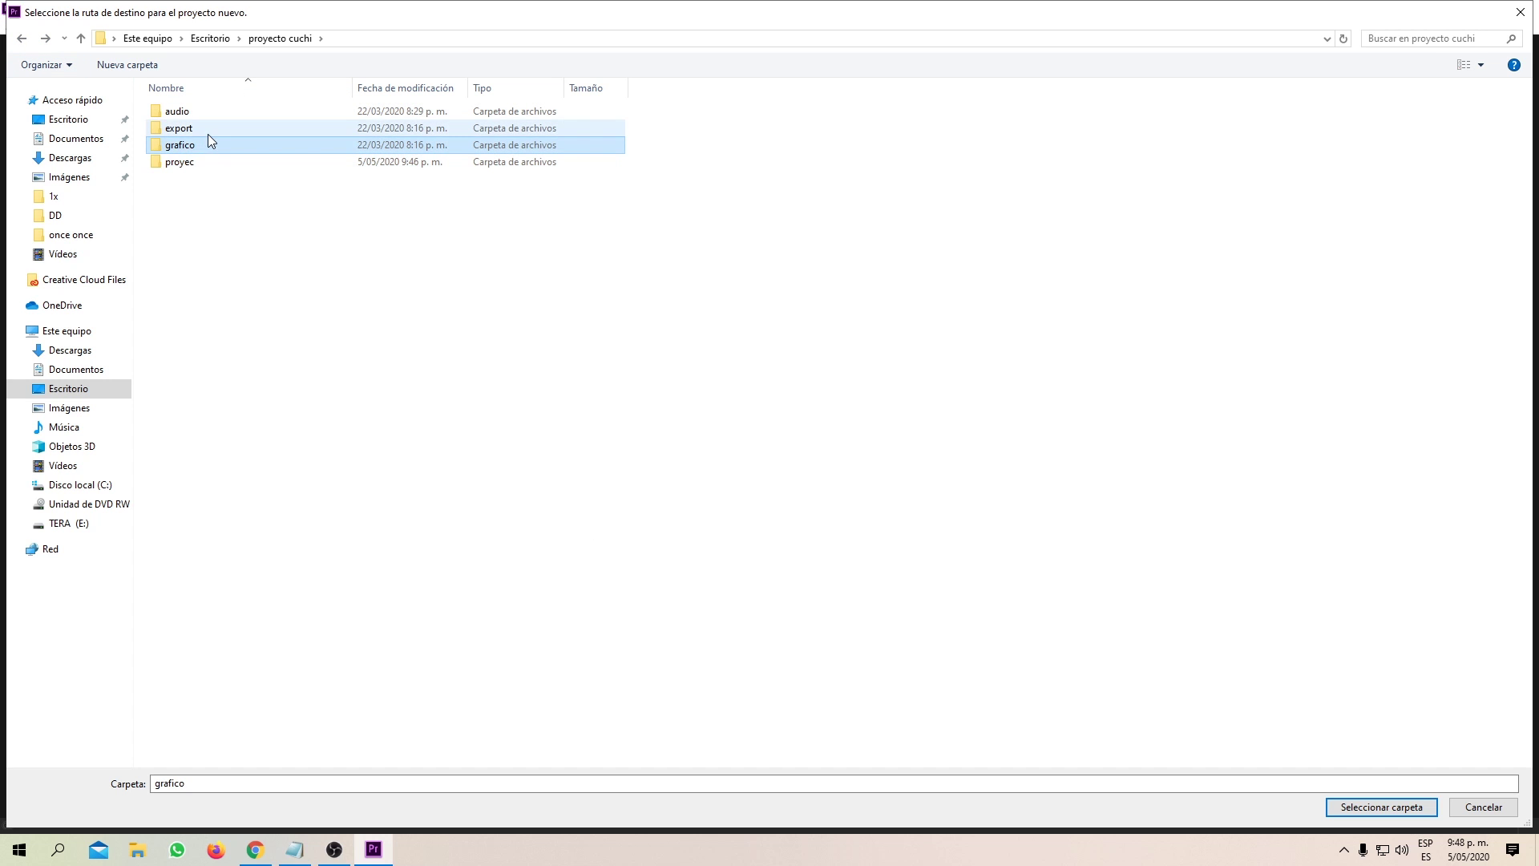
click(206, 129)
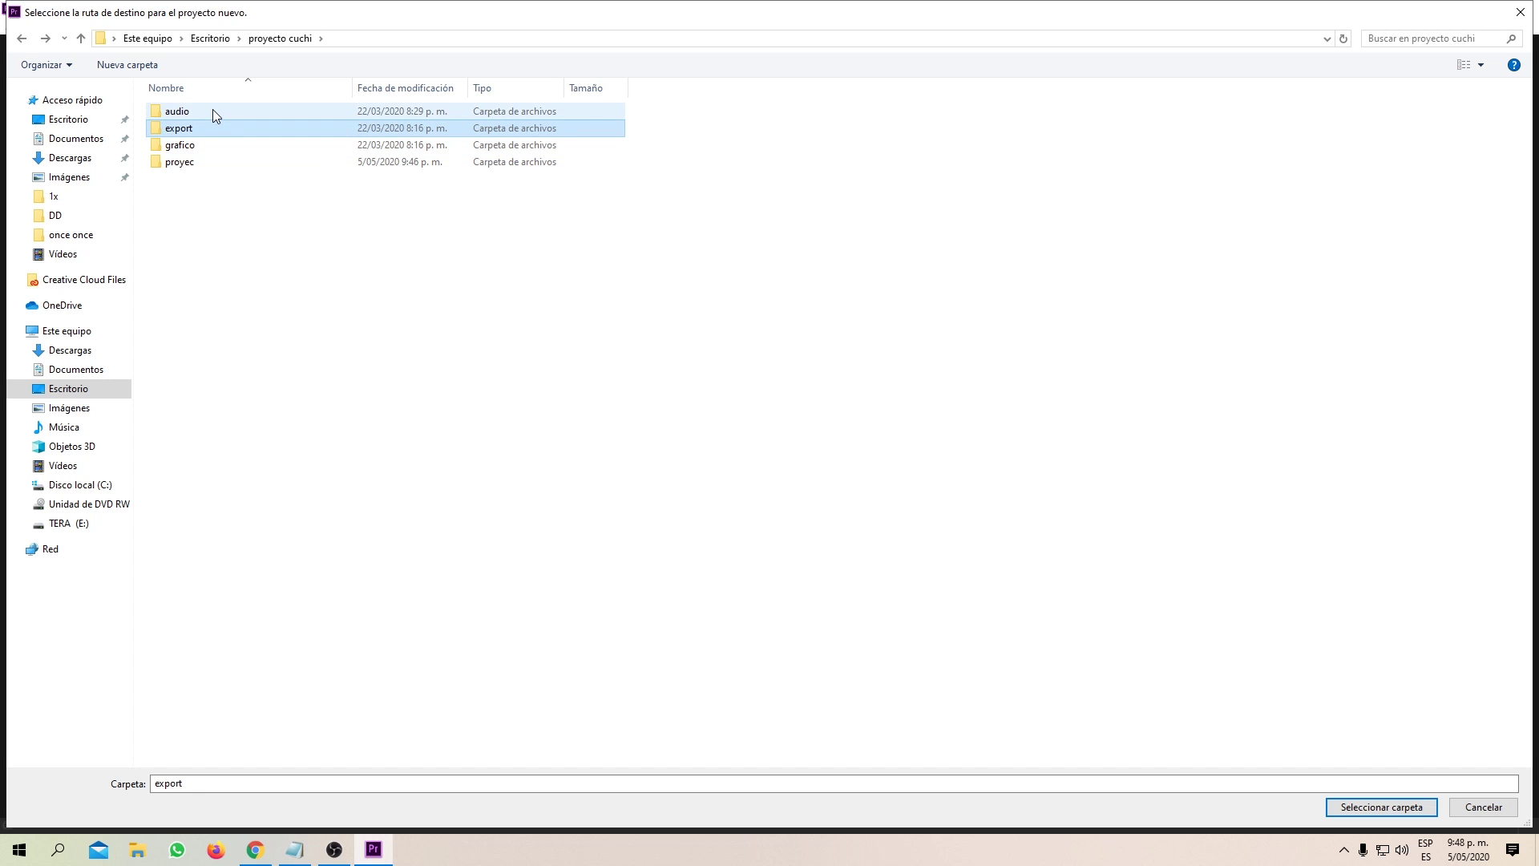
click(213, 109)
click(189, 170)
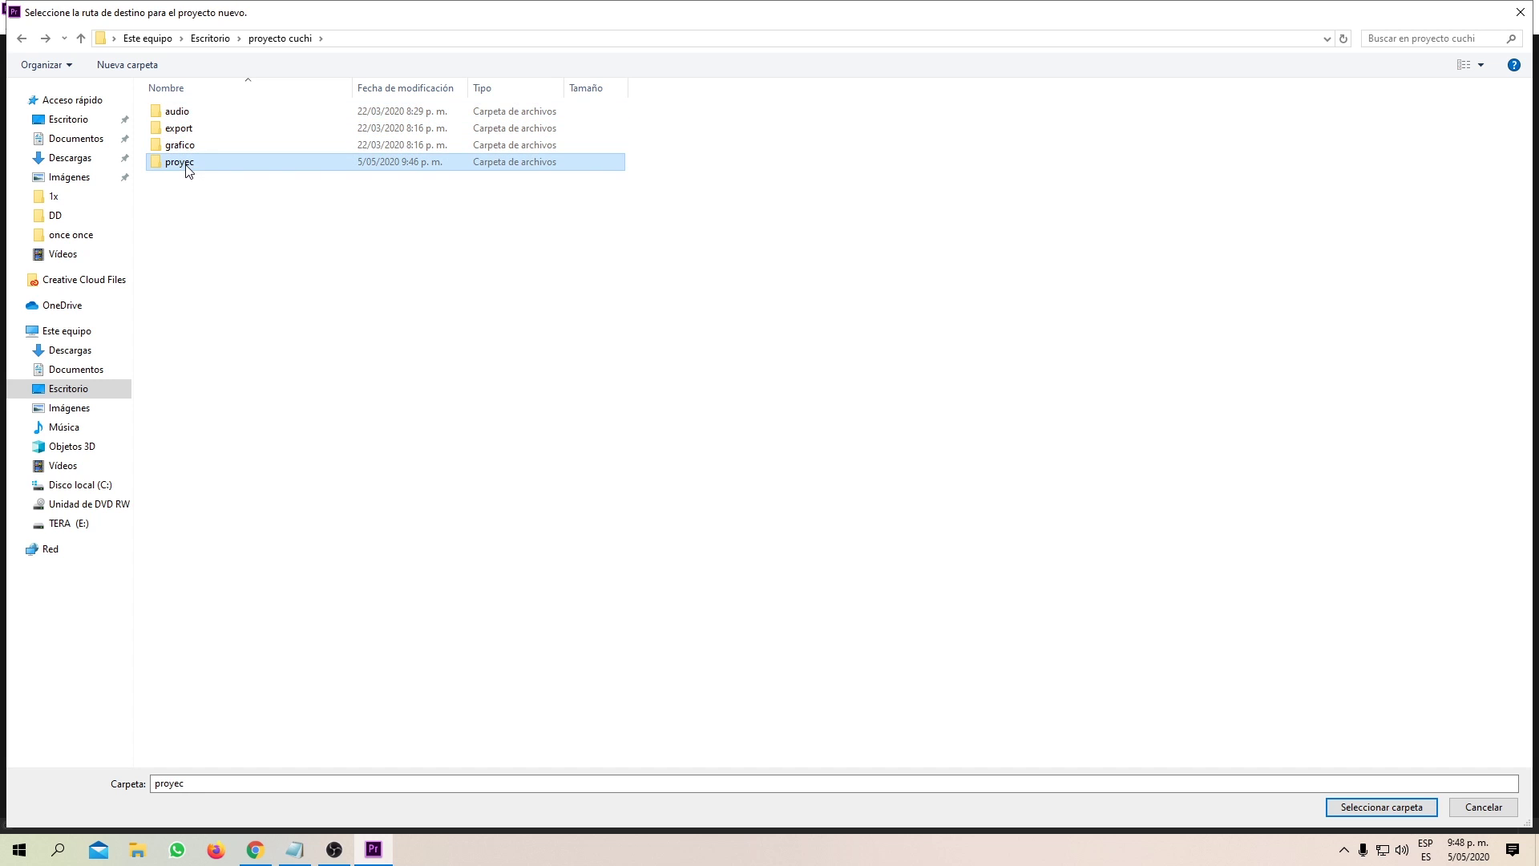
double_click(188, 170)
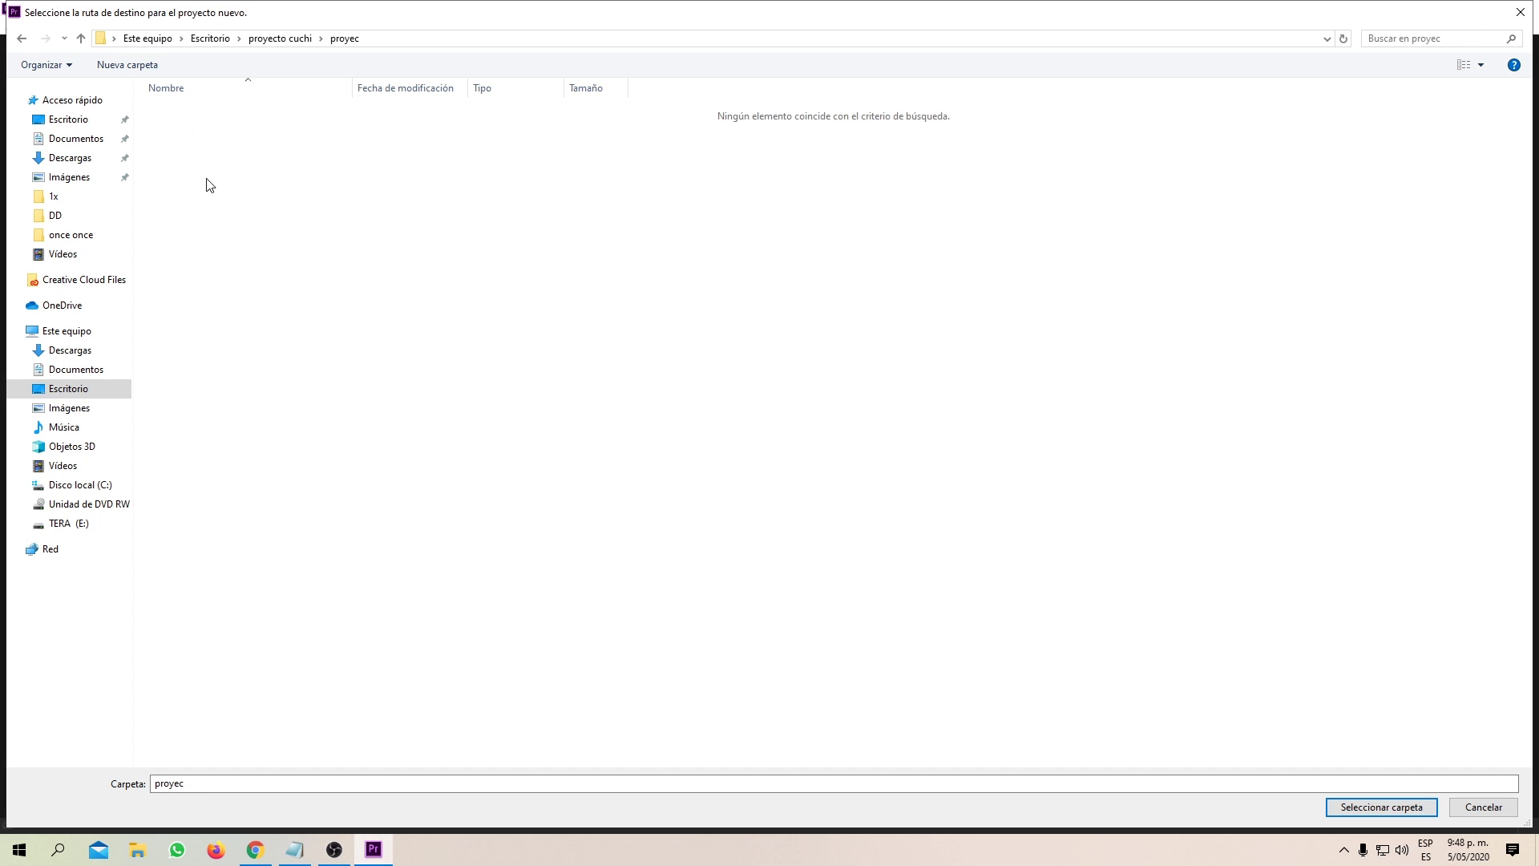
click(1408, 814)
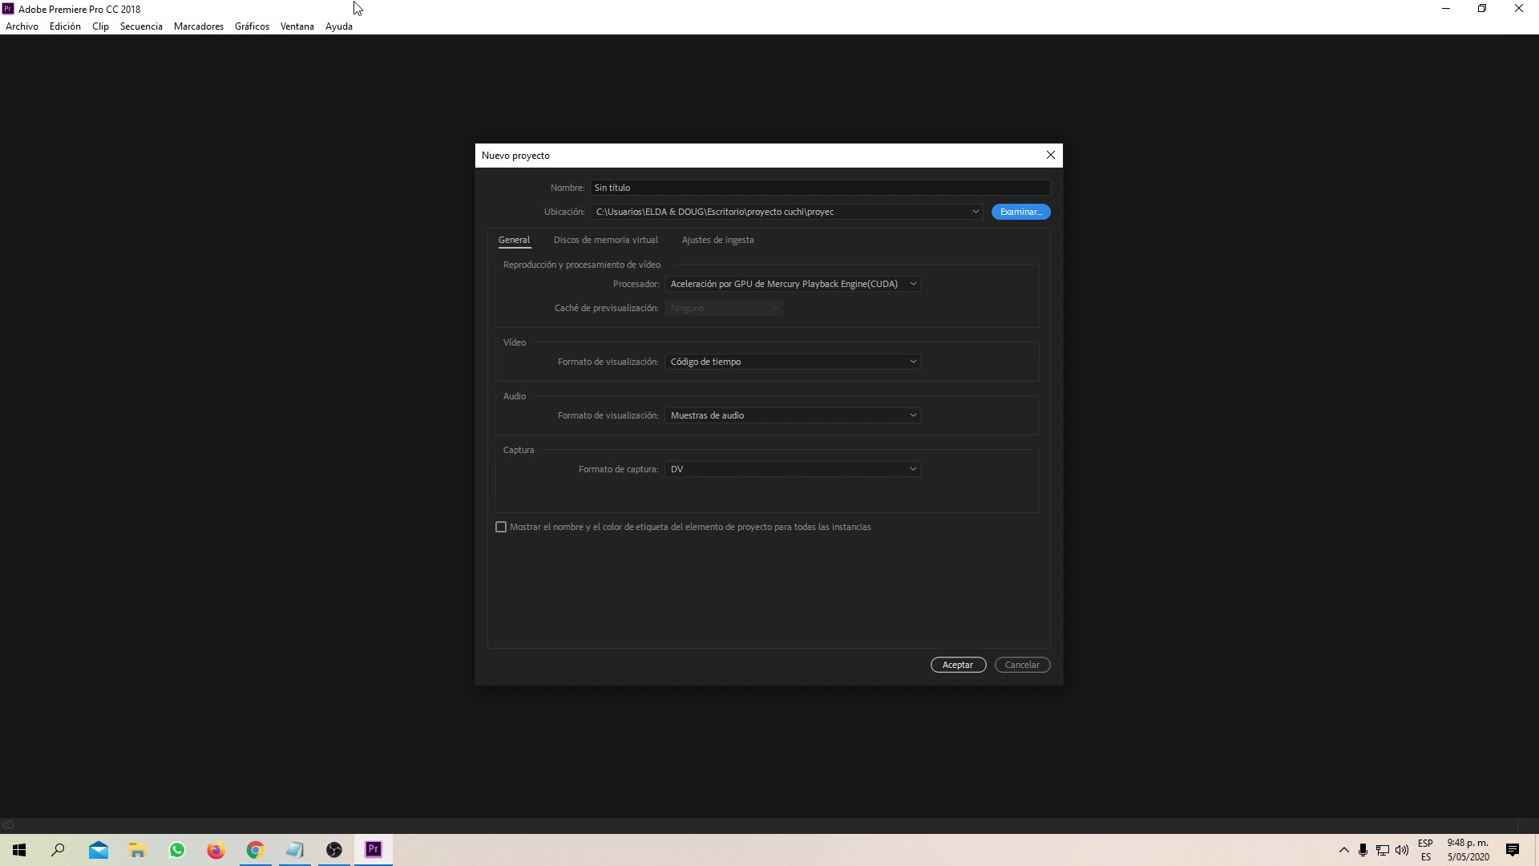
- Name the new project crudo
double_click(682, 186)
triple_click(682, 187)
text(cr)
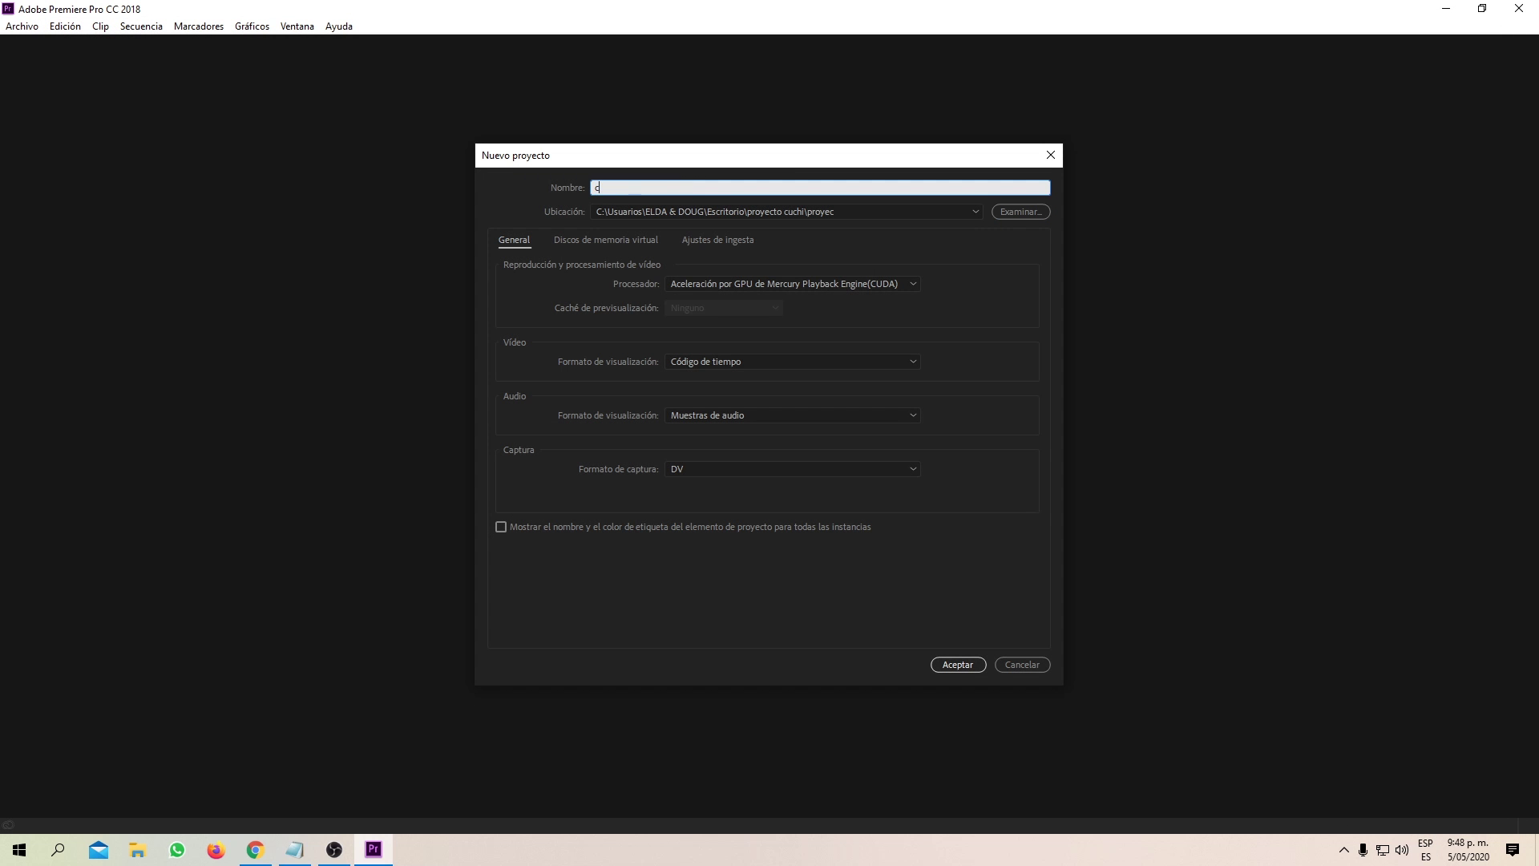
text(udo)
- Create the crudo project and dock the Project panel in its own column left of Source
click(951, 667)
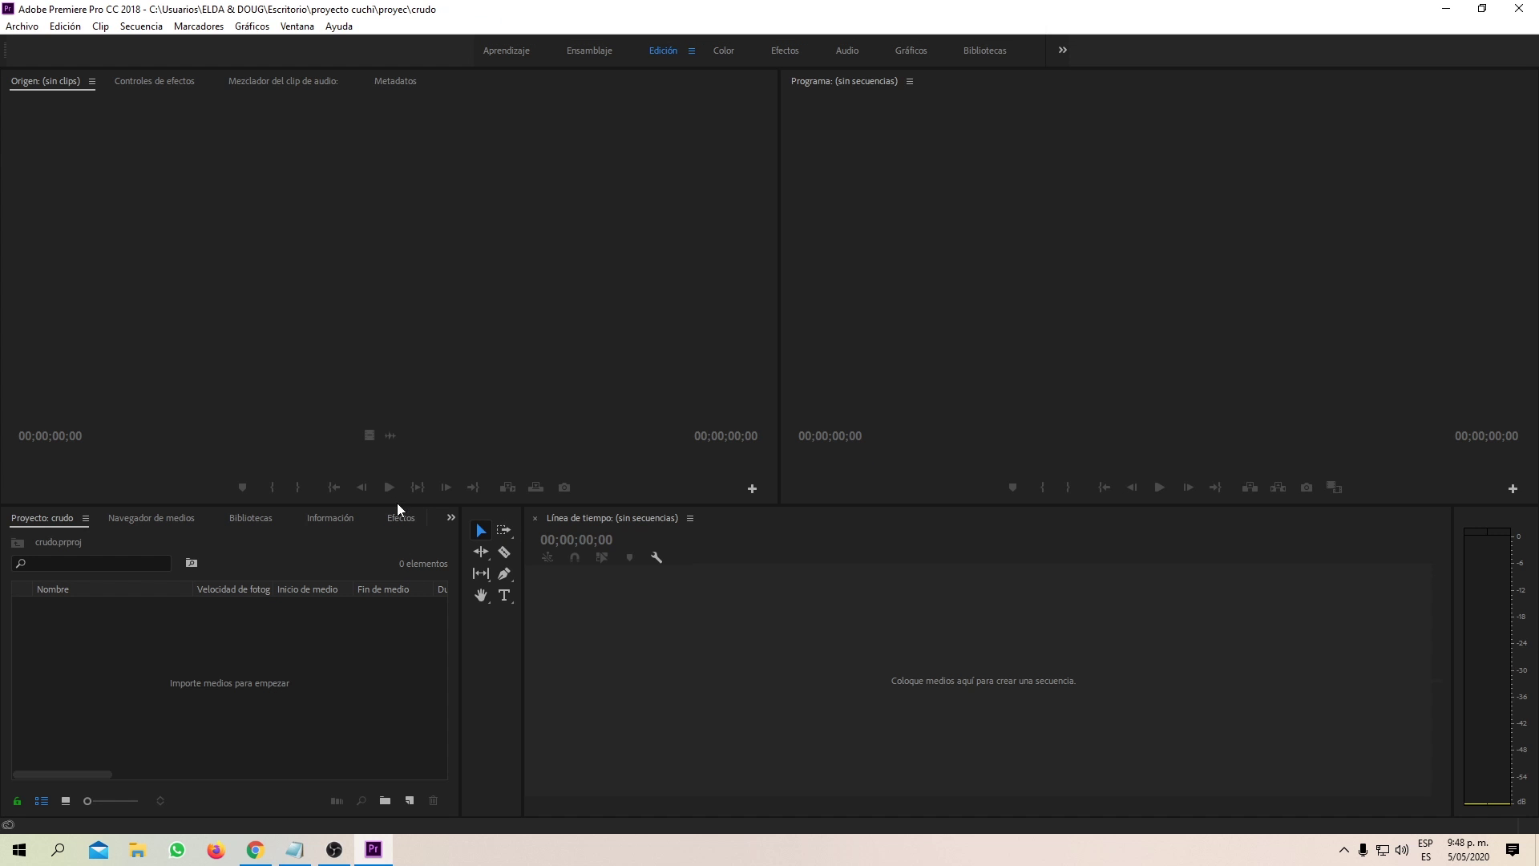
drag(68, 519, 24, 245)
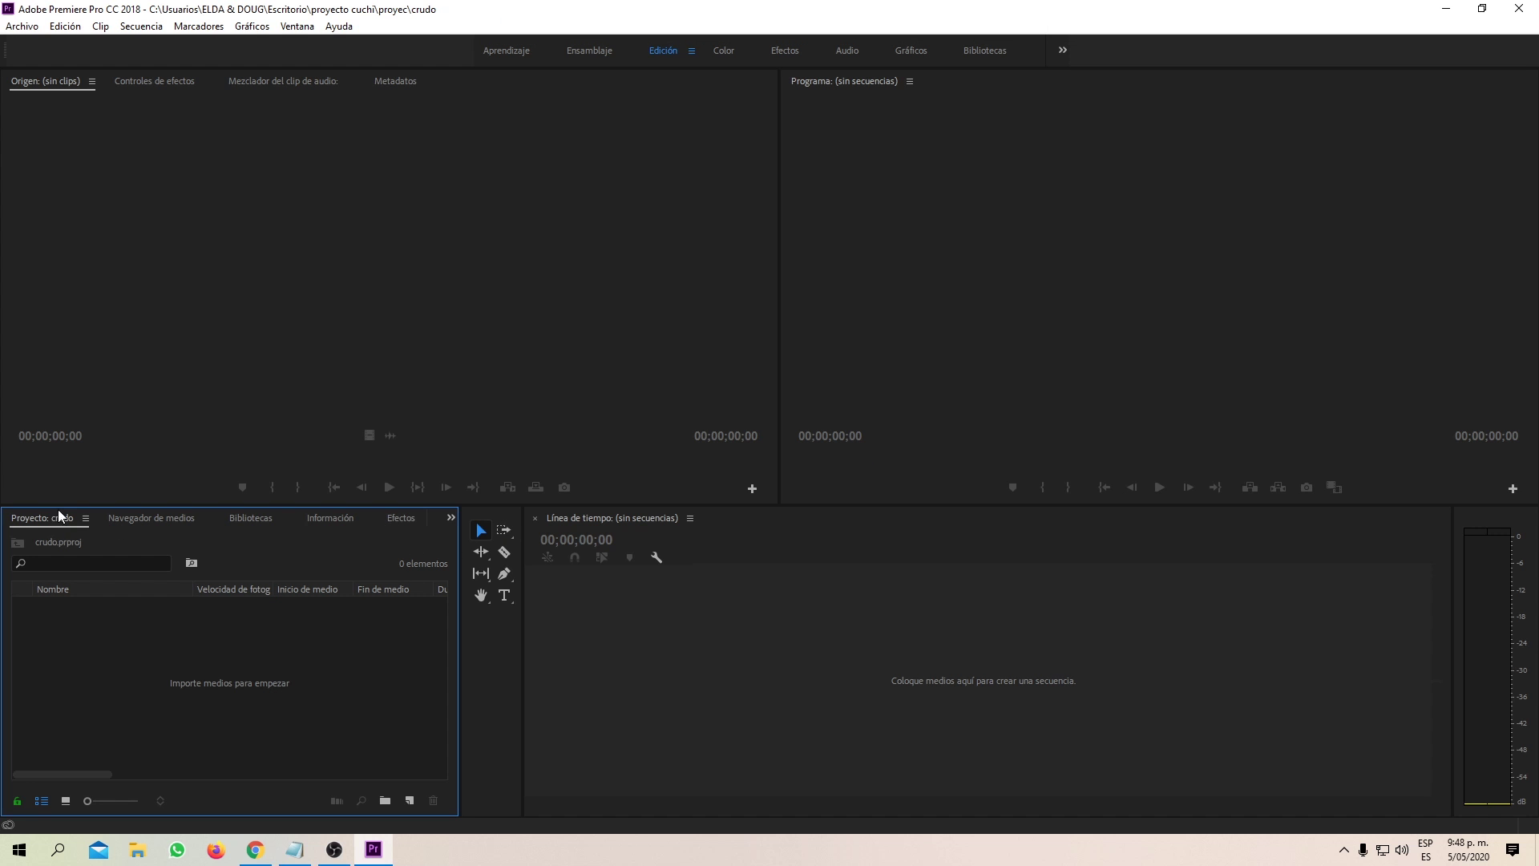
drag(24, 245, 22, 243)
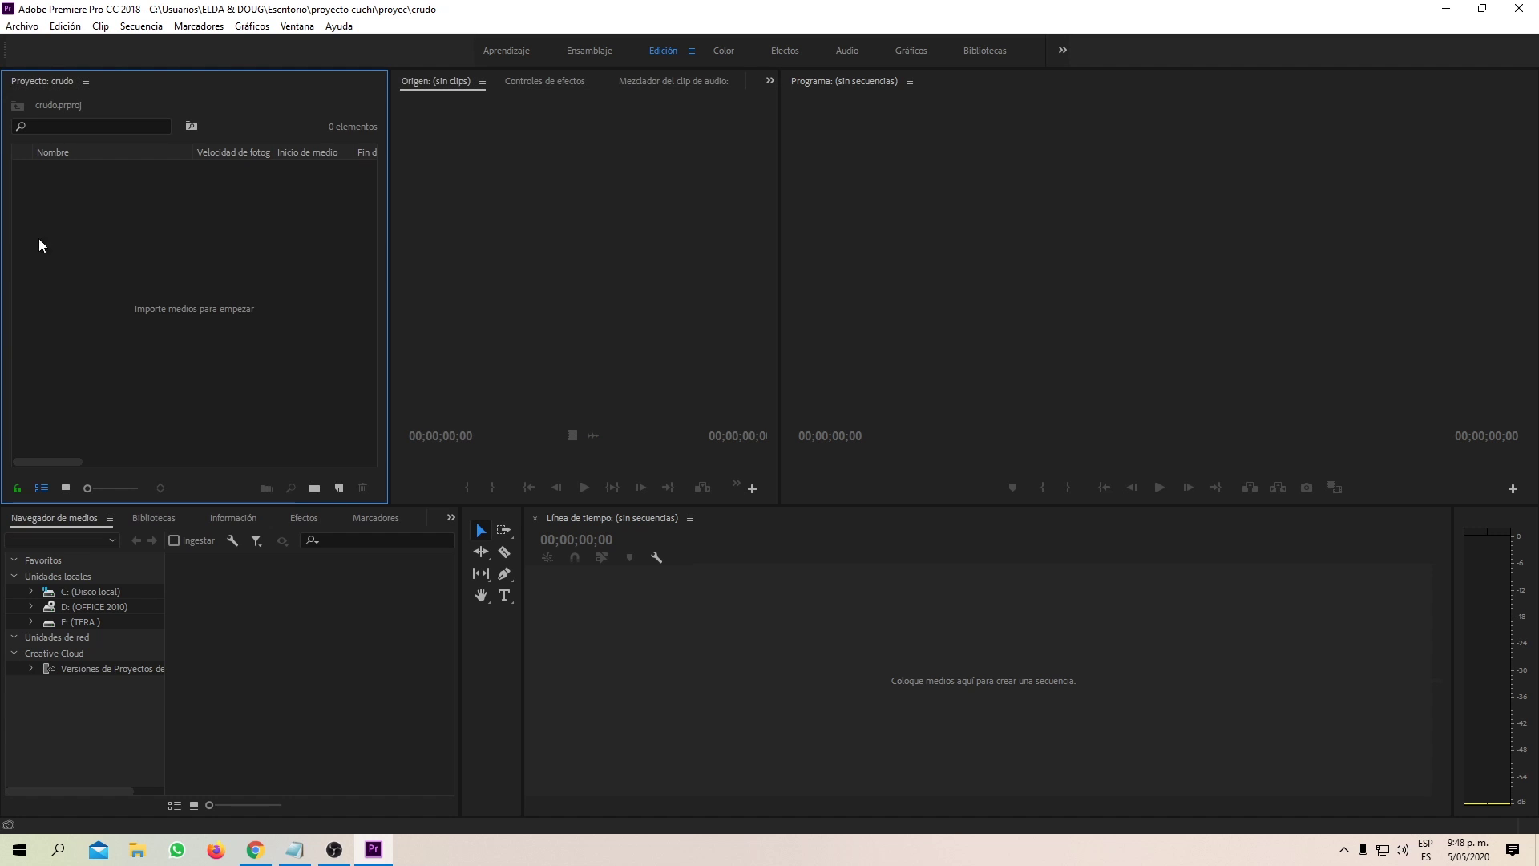
- Close the Media Browser, Libraries, Info, Markers and History panels, grouping Effects with Project
click(109, 518)
click(138, 529)
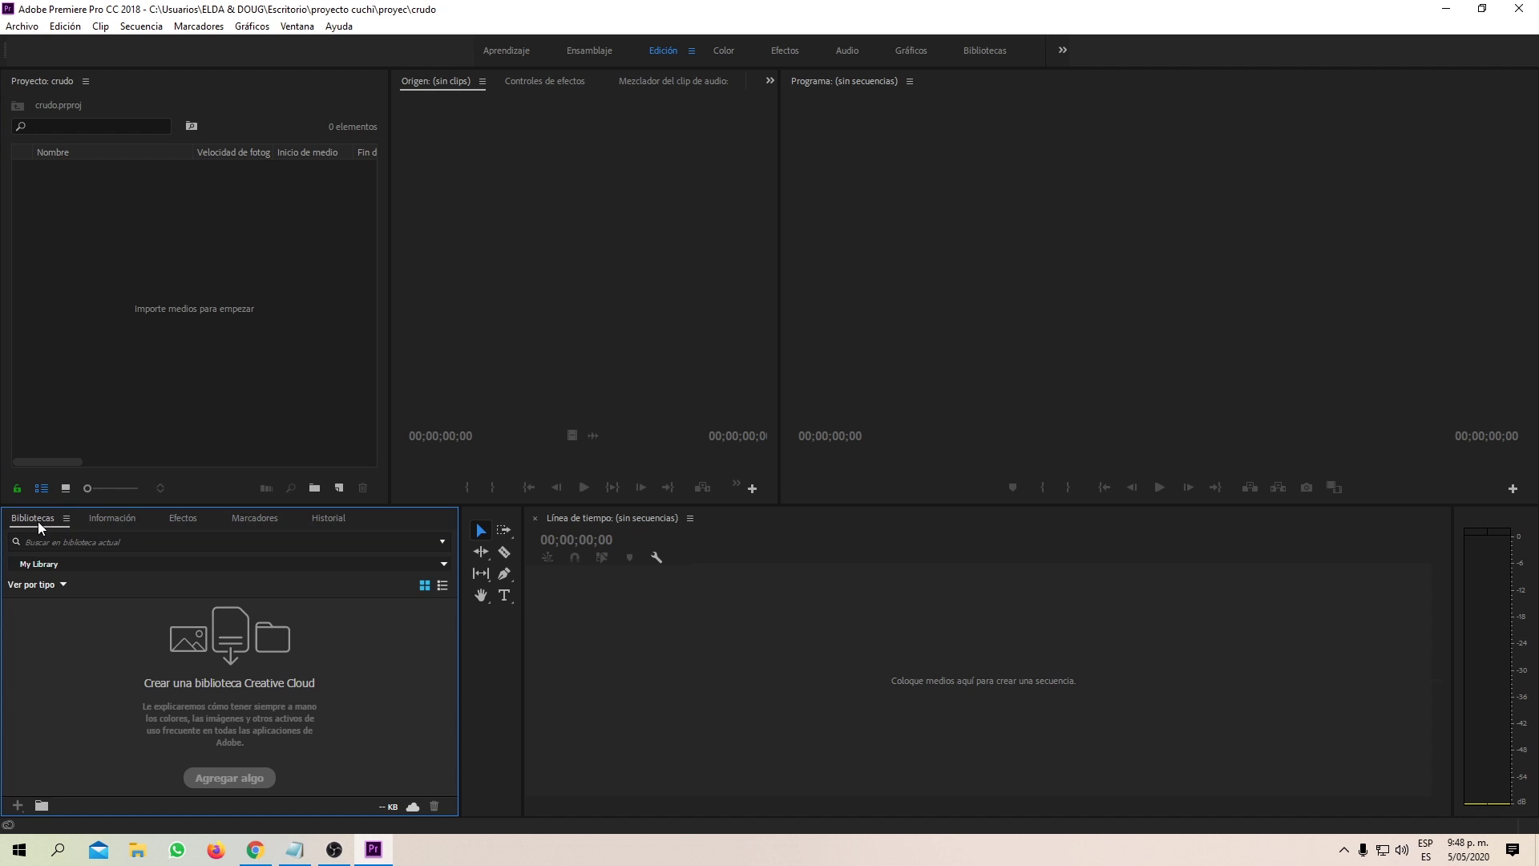
click(78, 519)
click(150, 187)
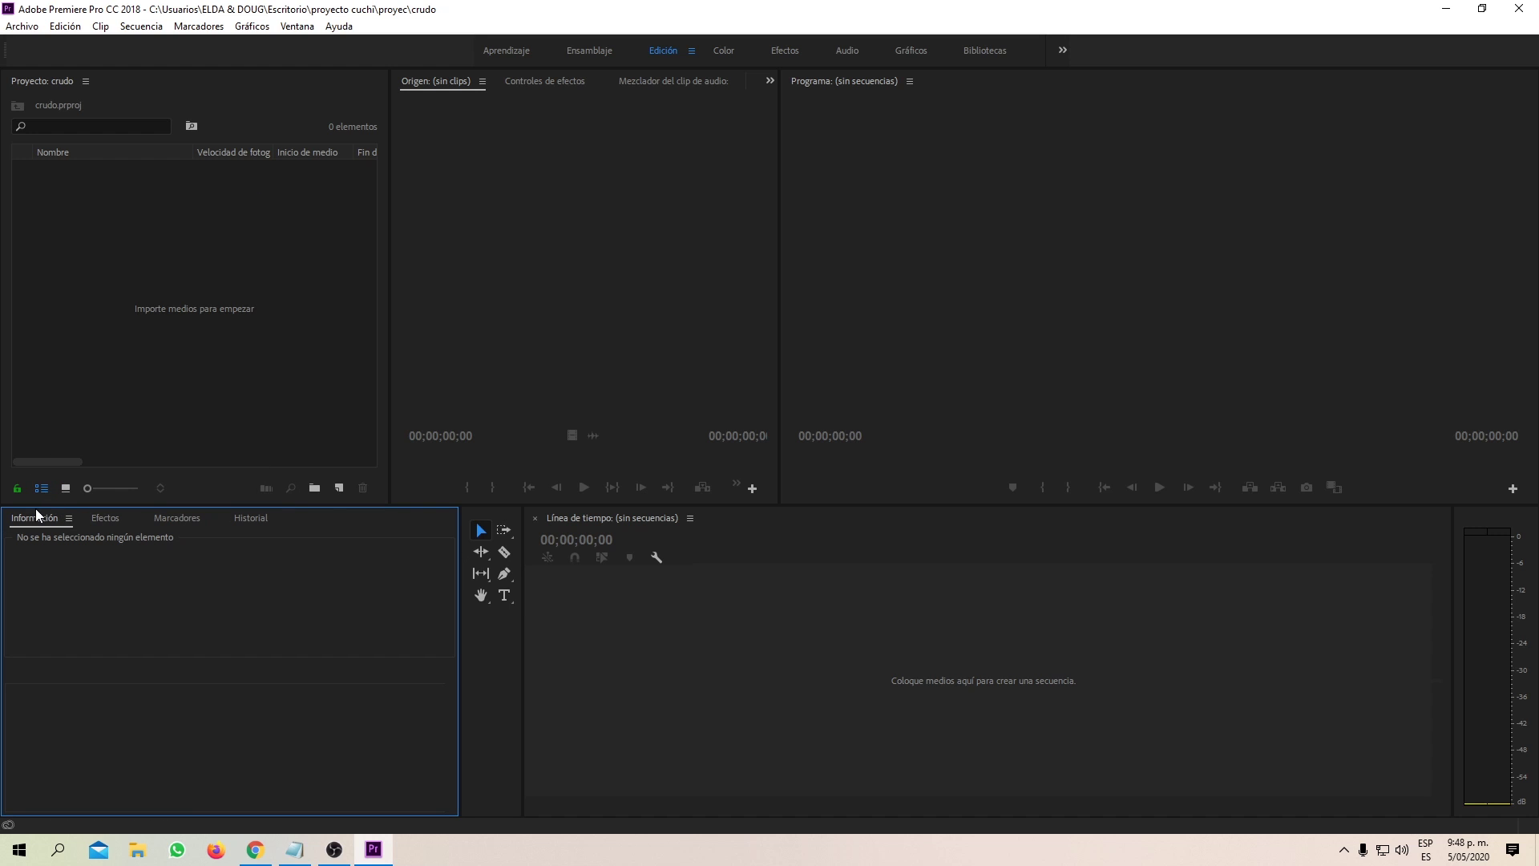
click(69, 518)
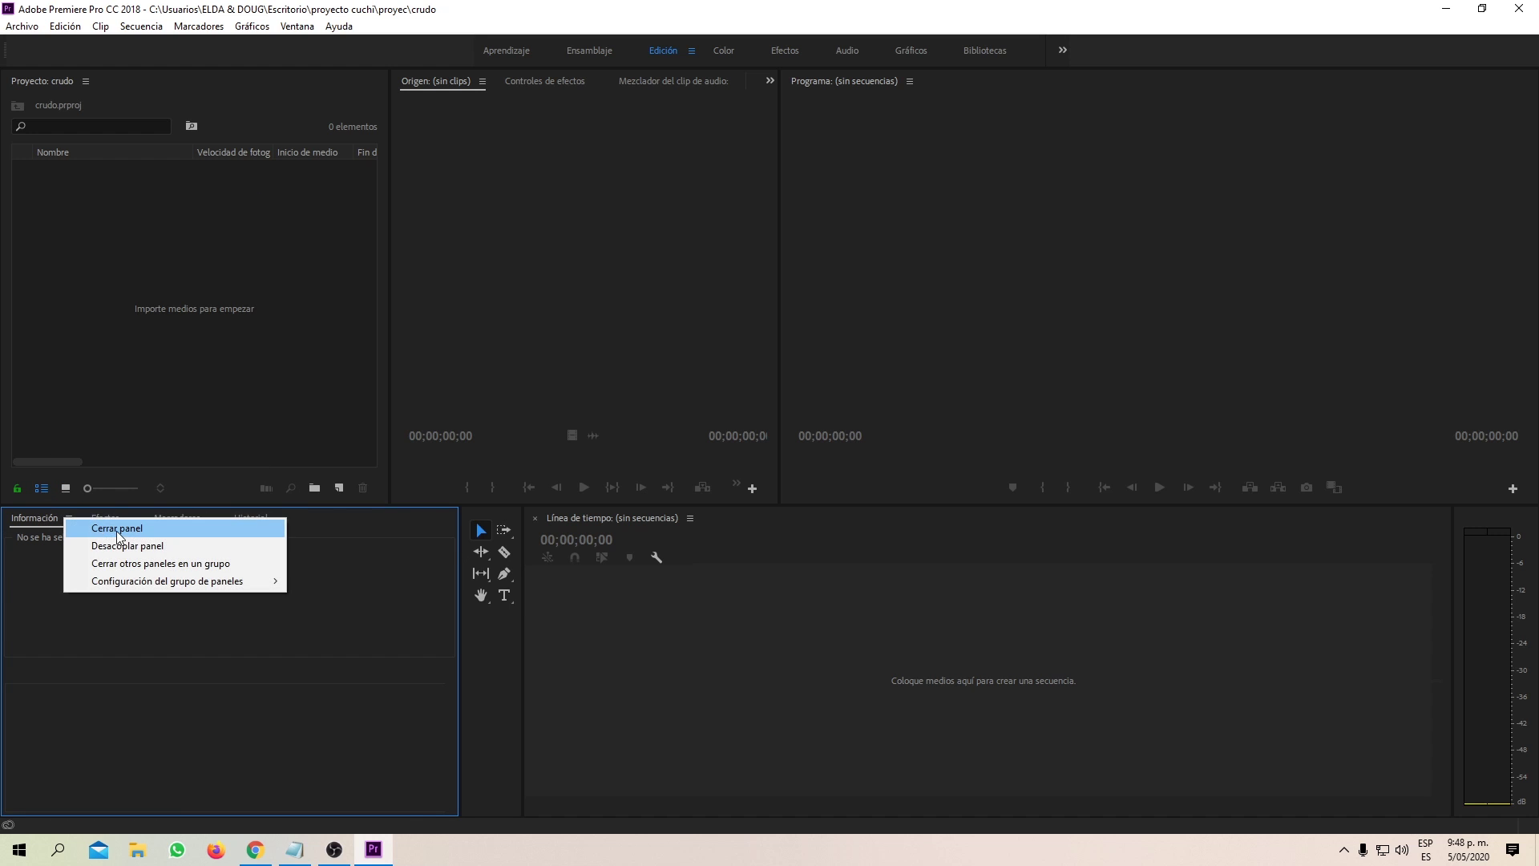
click(100, 527)
drag(44, 519, 136, 88)
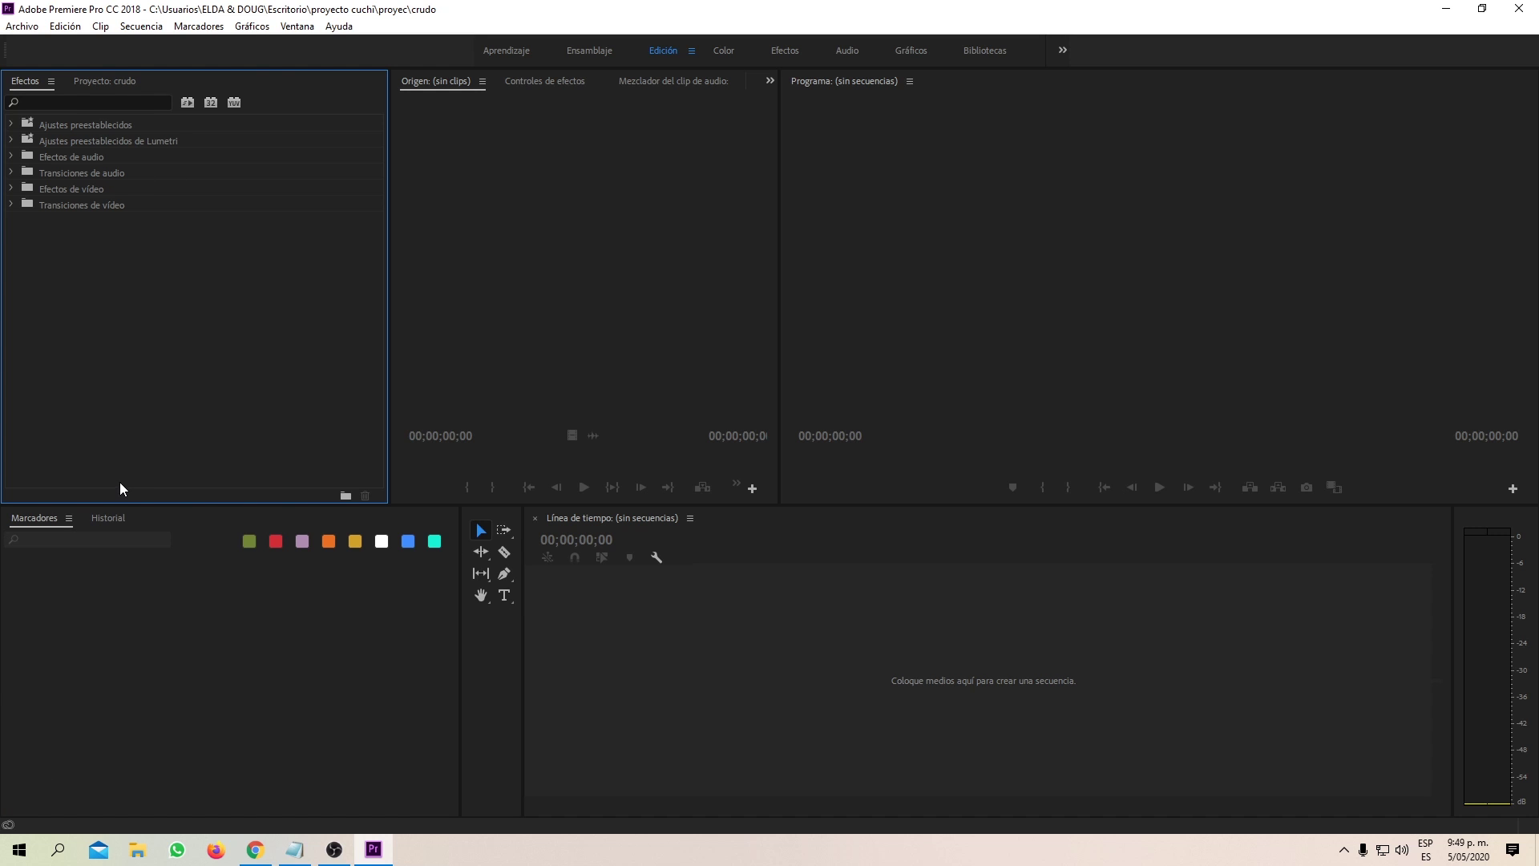
click(69, 519)
click(106, 530)
click(40, 519)
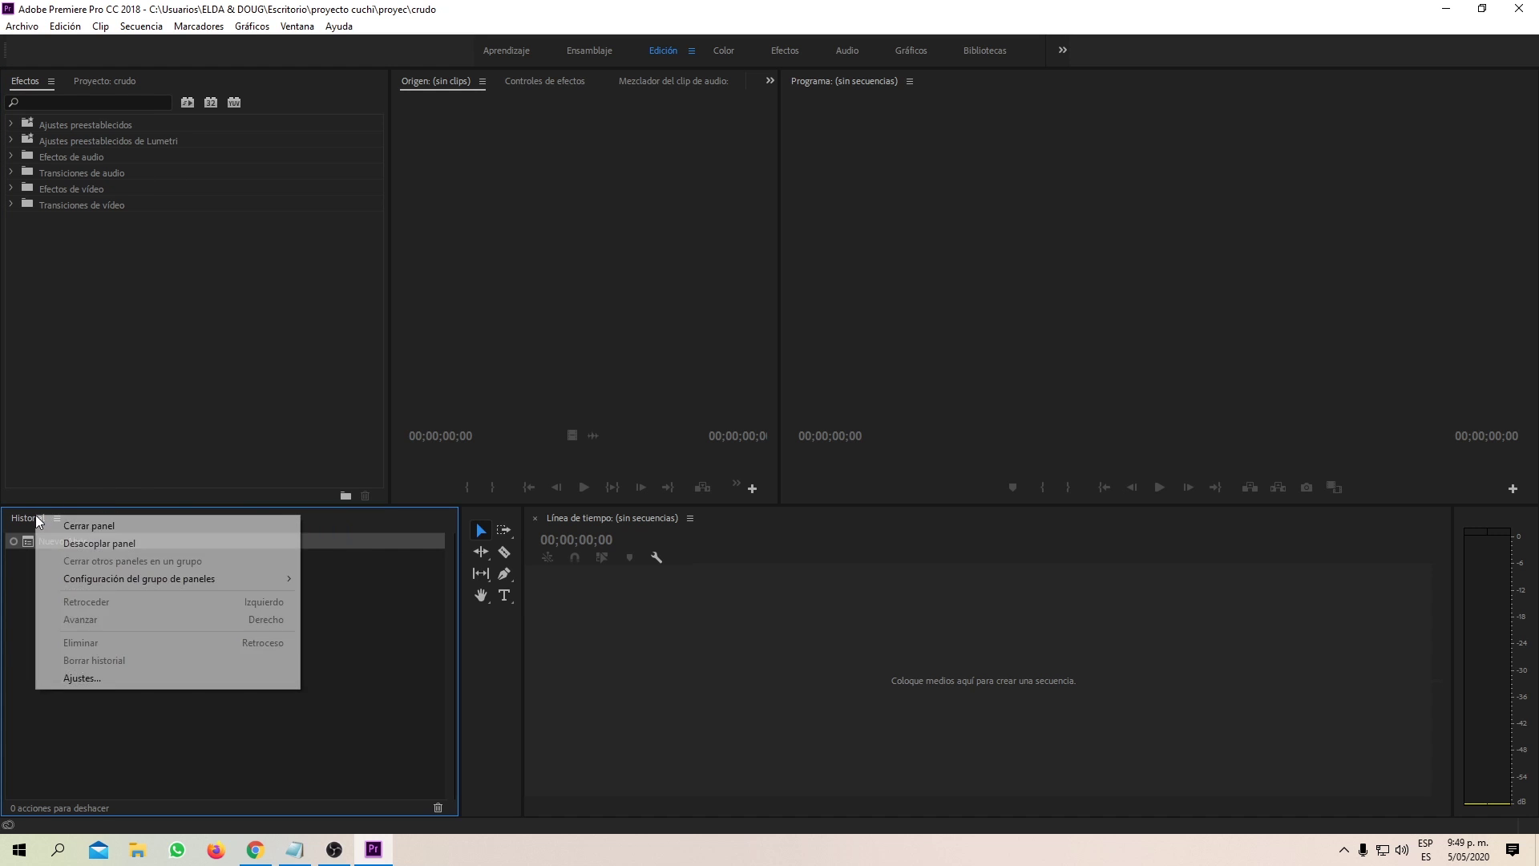
click(64, 527)
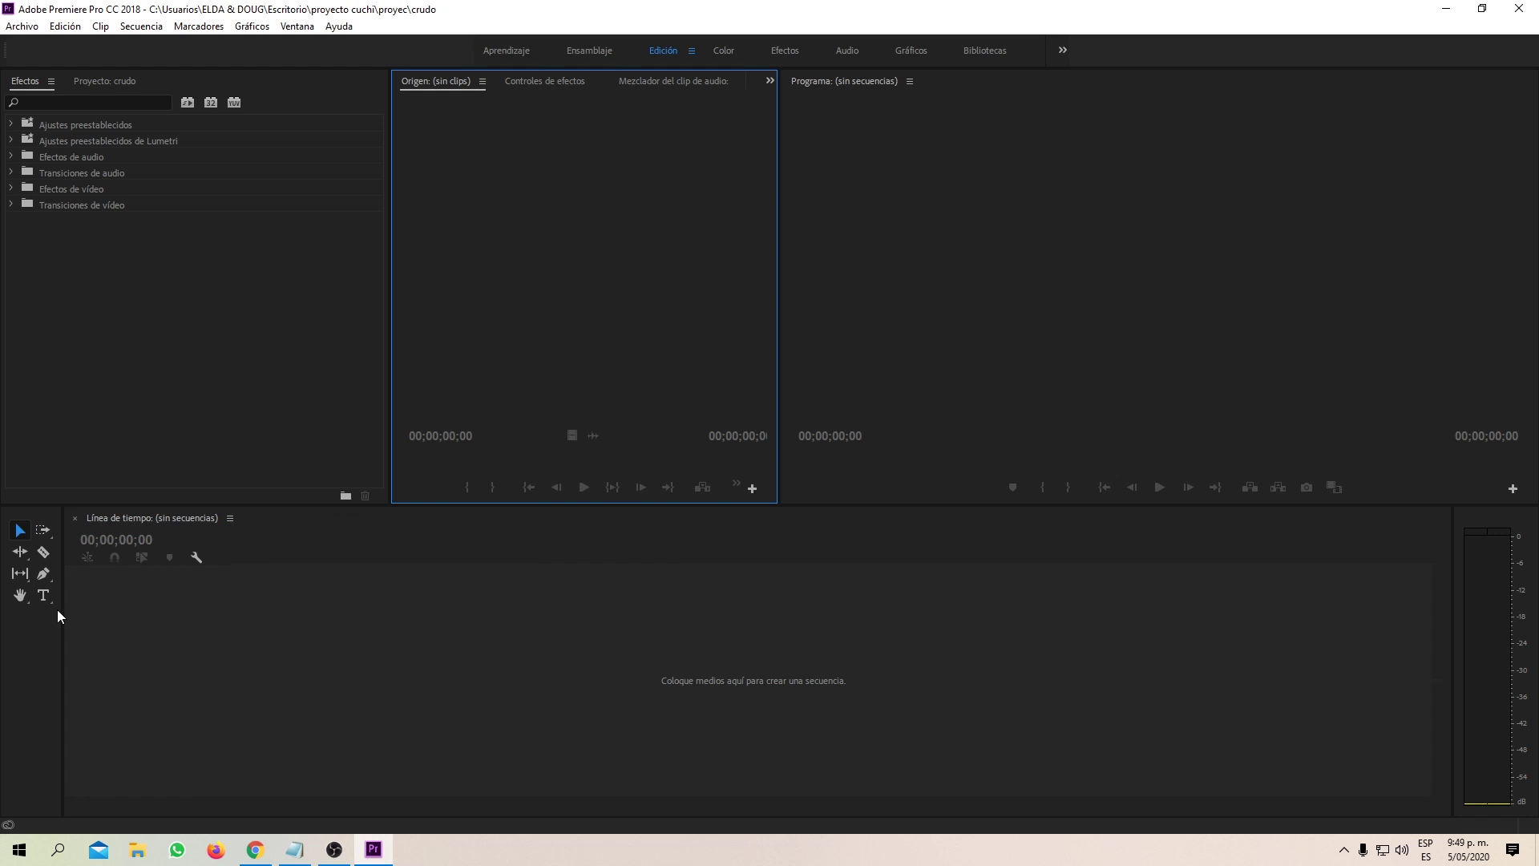
- Narrow the tools strip, widen the Source monitor, and bring the Project panel forward
drag(63, 610, 41, 610)
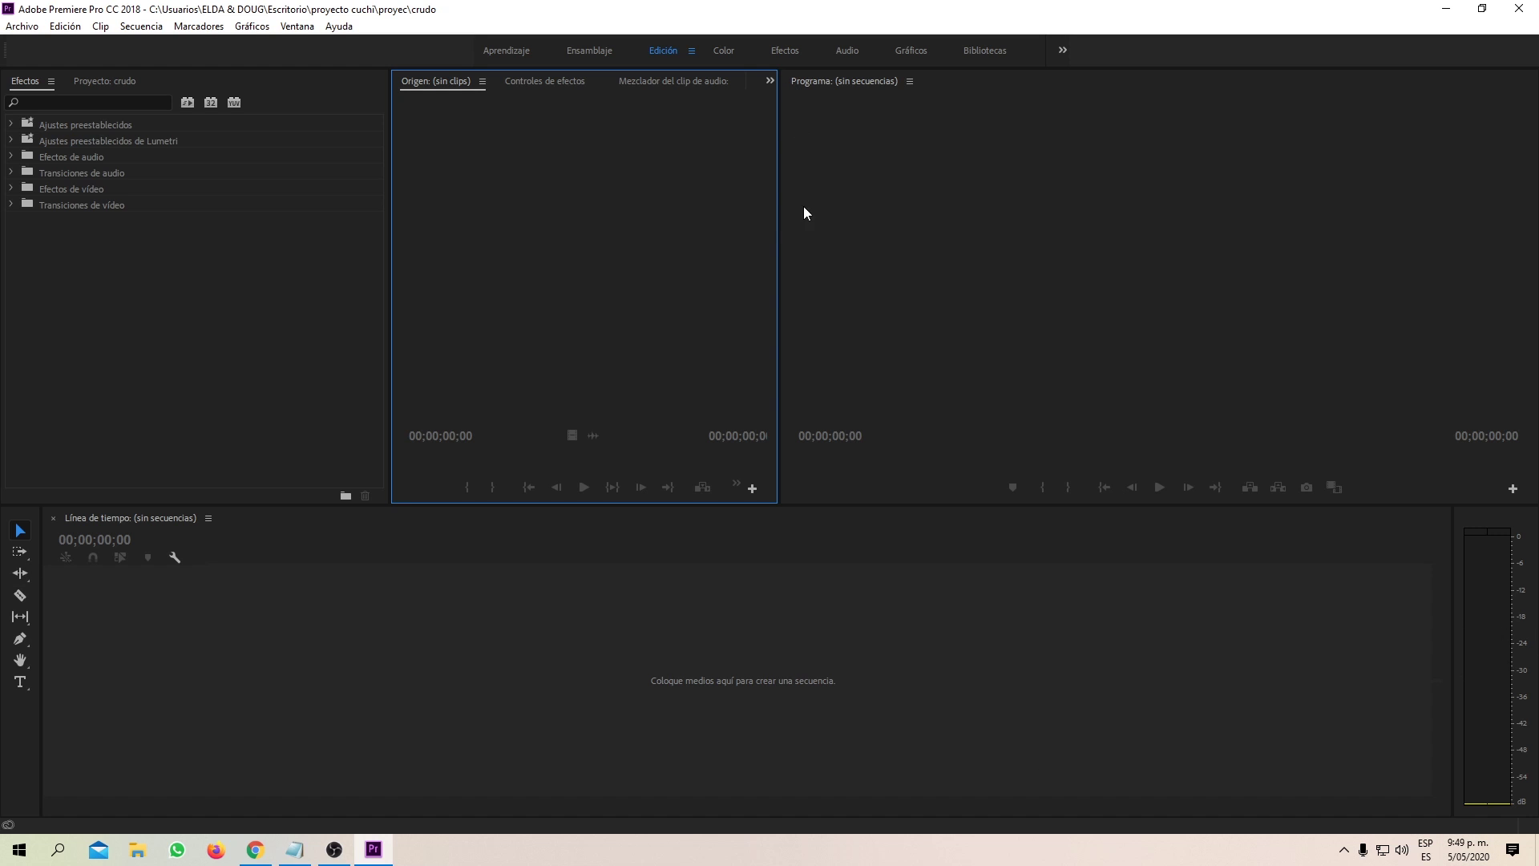
mouse_move(778, 227)
mouse_down()
mouse_move(975, 252)
mouse_move(938, 253)
mouse_up()
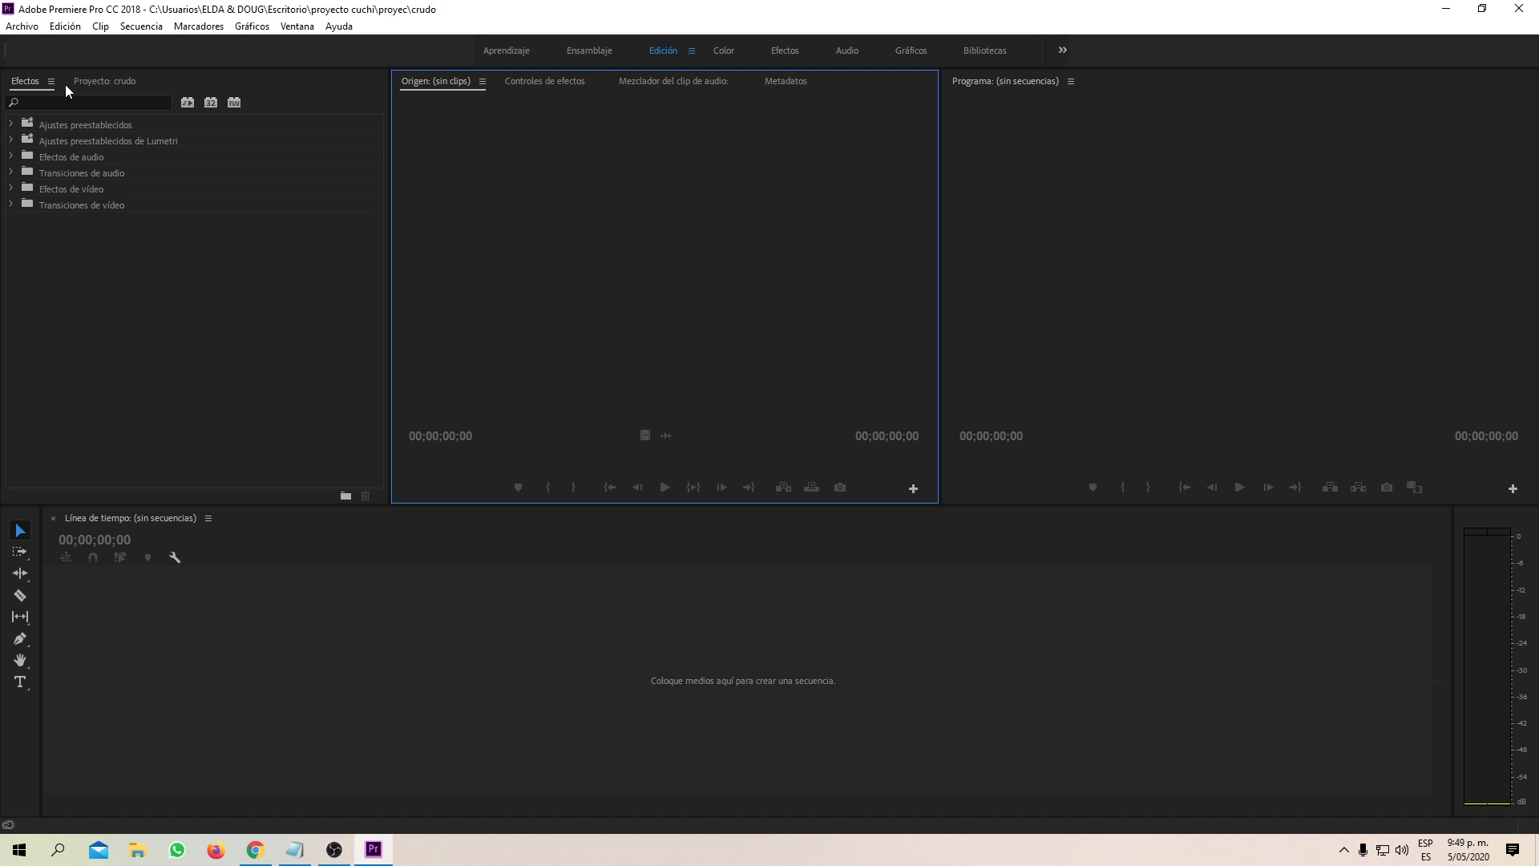
click(95, 80)
drag(25, 82, 85, 82)
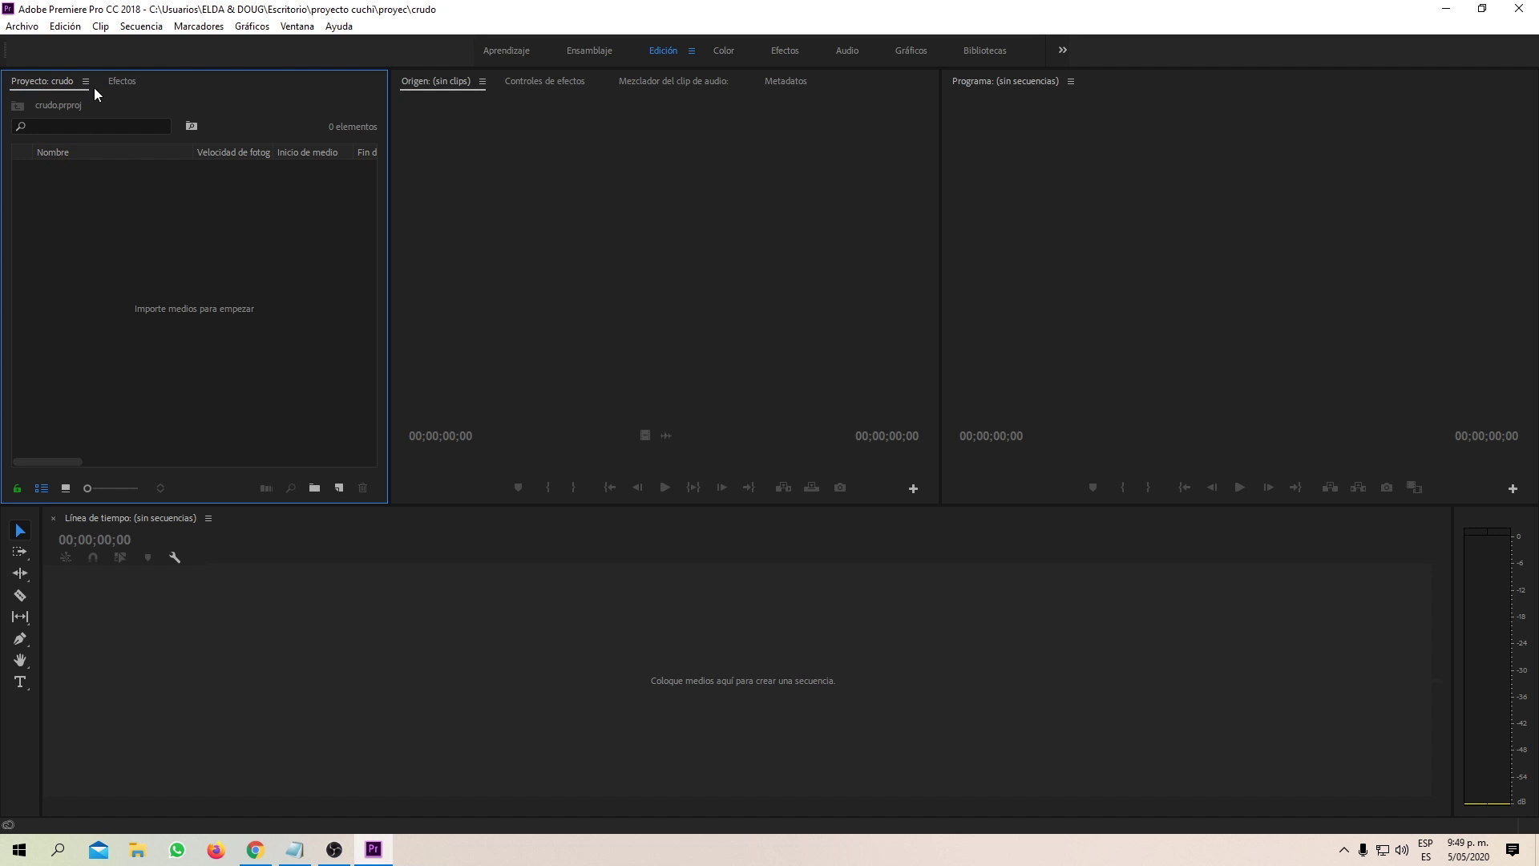
click(21, 26)
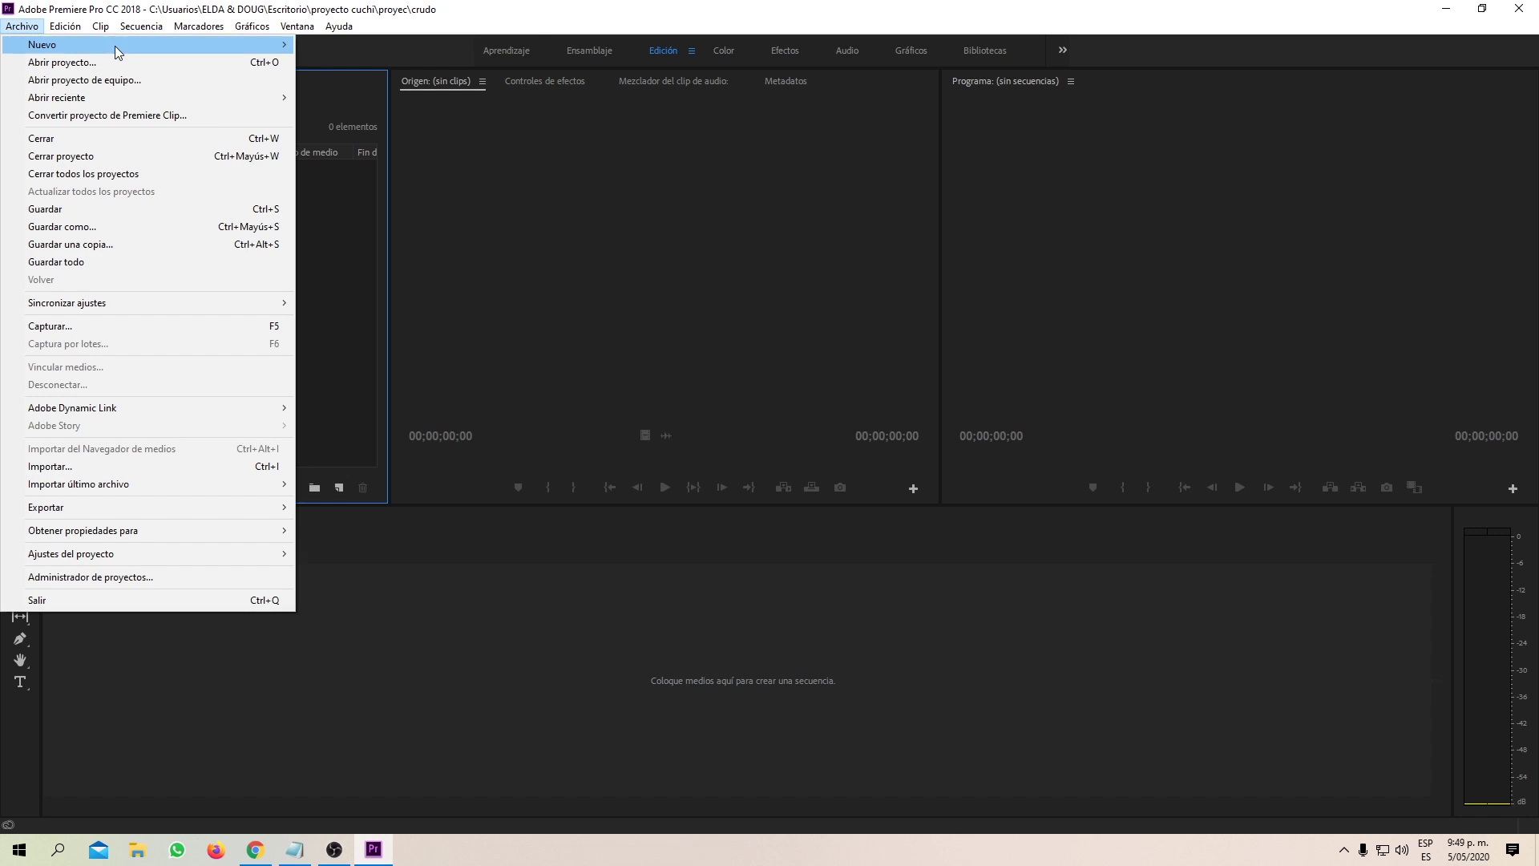
- Create a Digital SLR 1080p sequence named crudo at 1920×1080, 23.976 fps
mouse_move(112, 45)
click(365, 83)
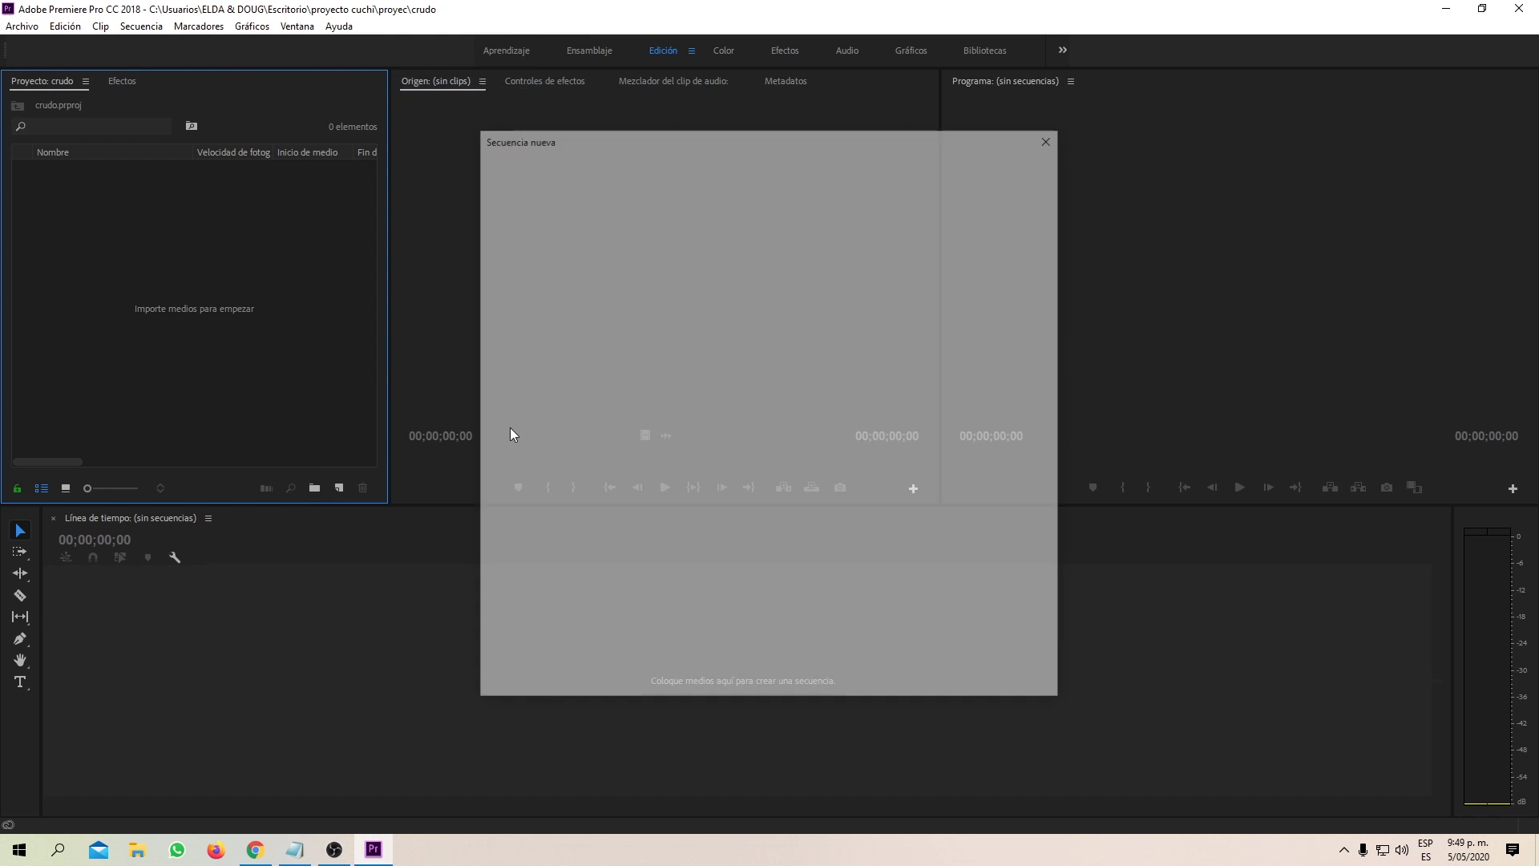
click(625, 309)
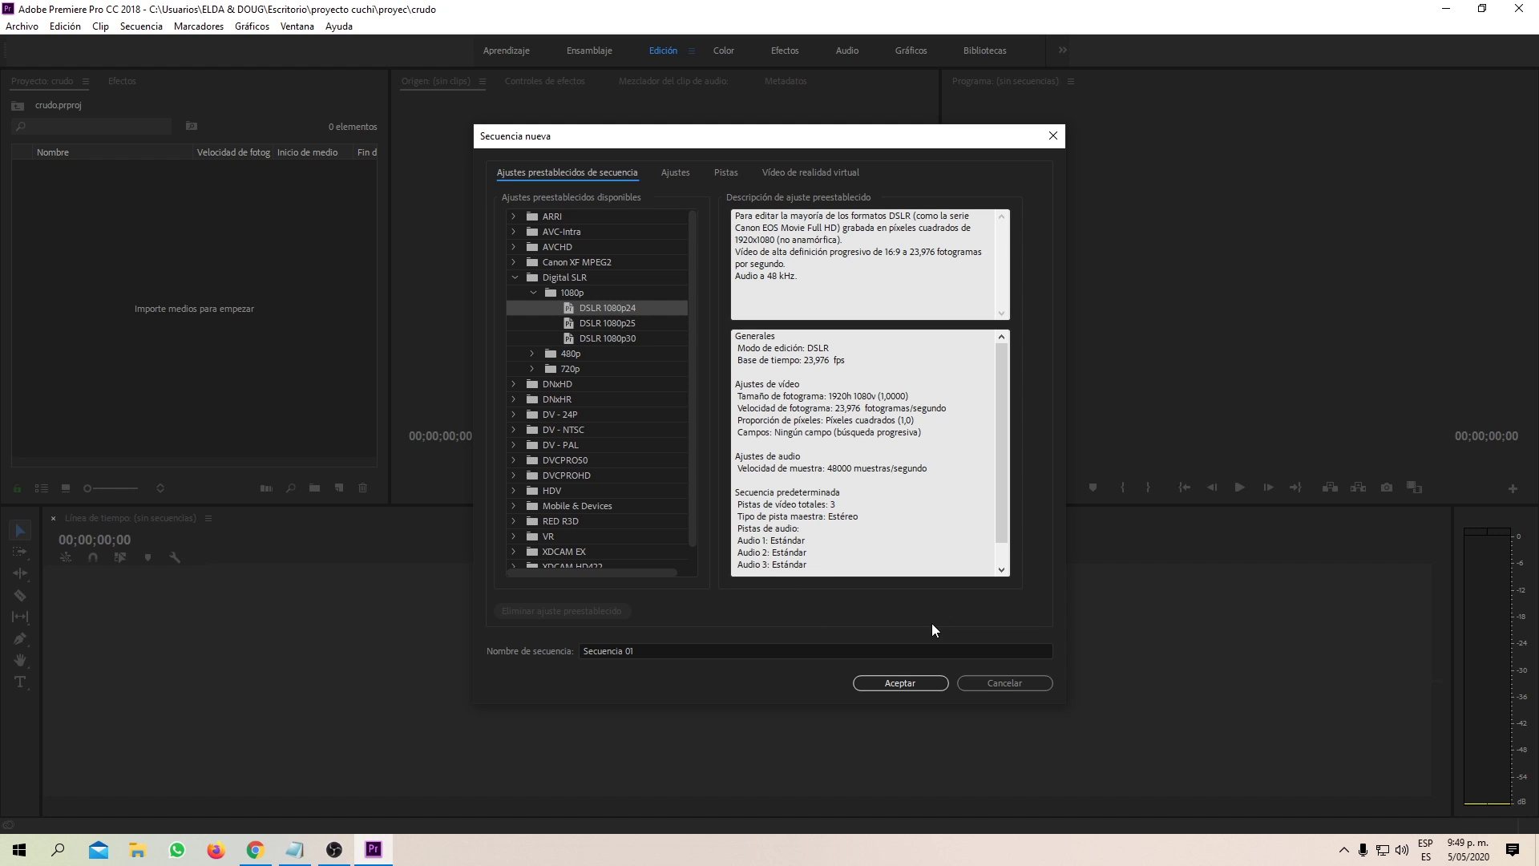
click(642, 650)
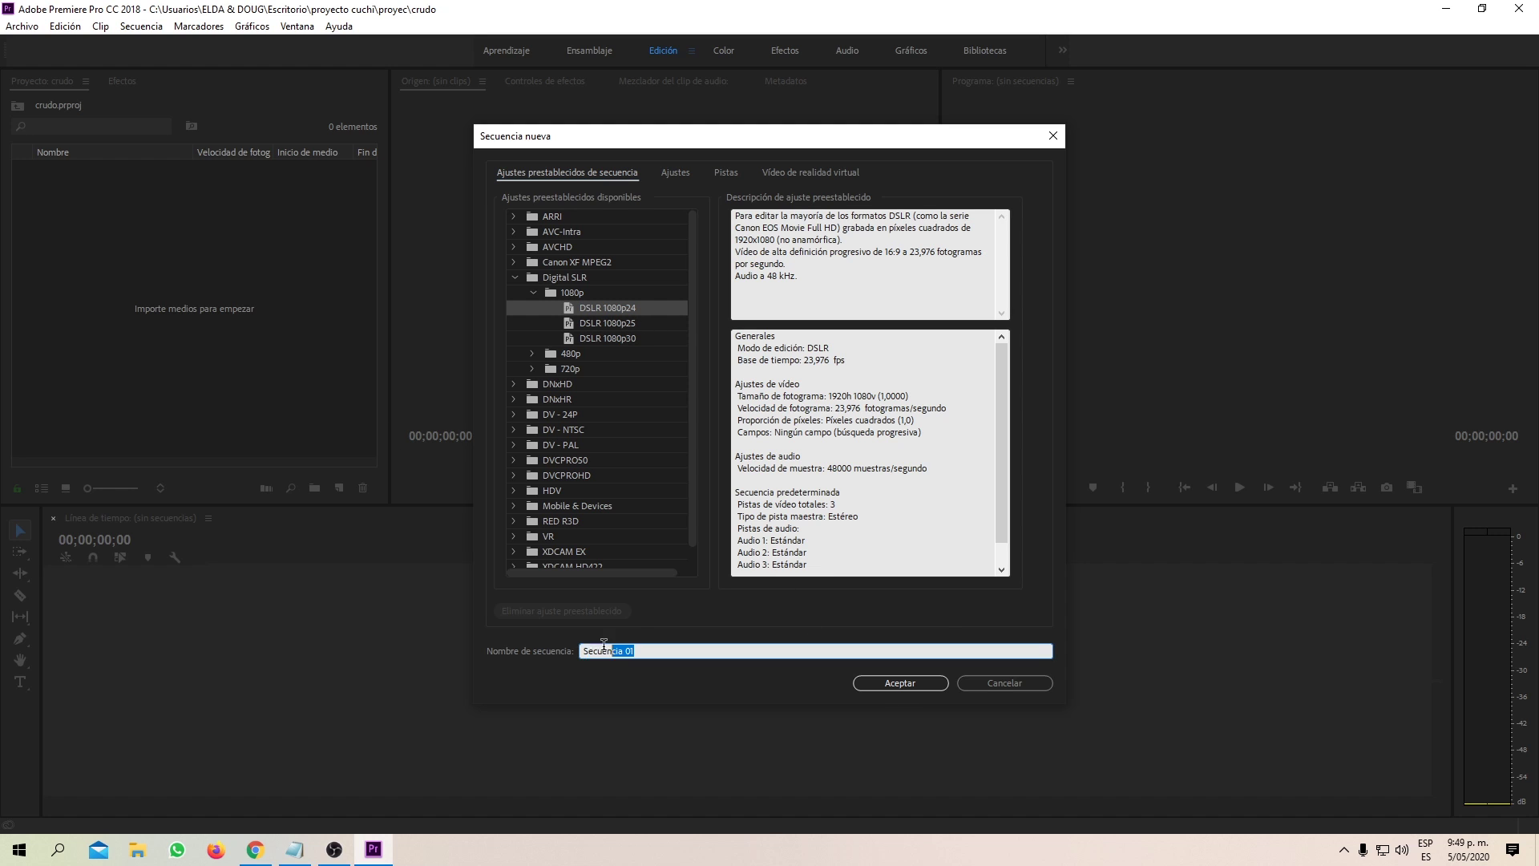
text(crudo)
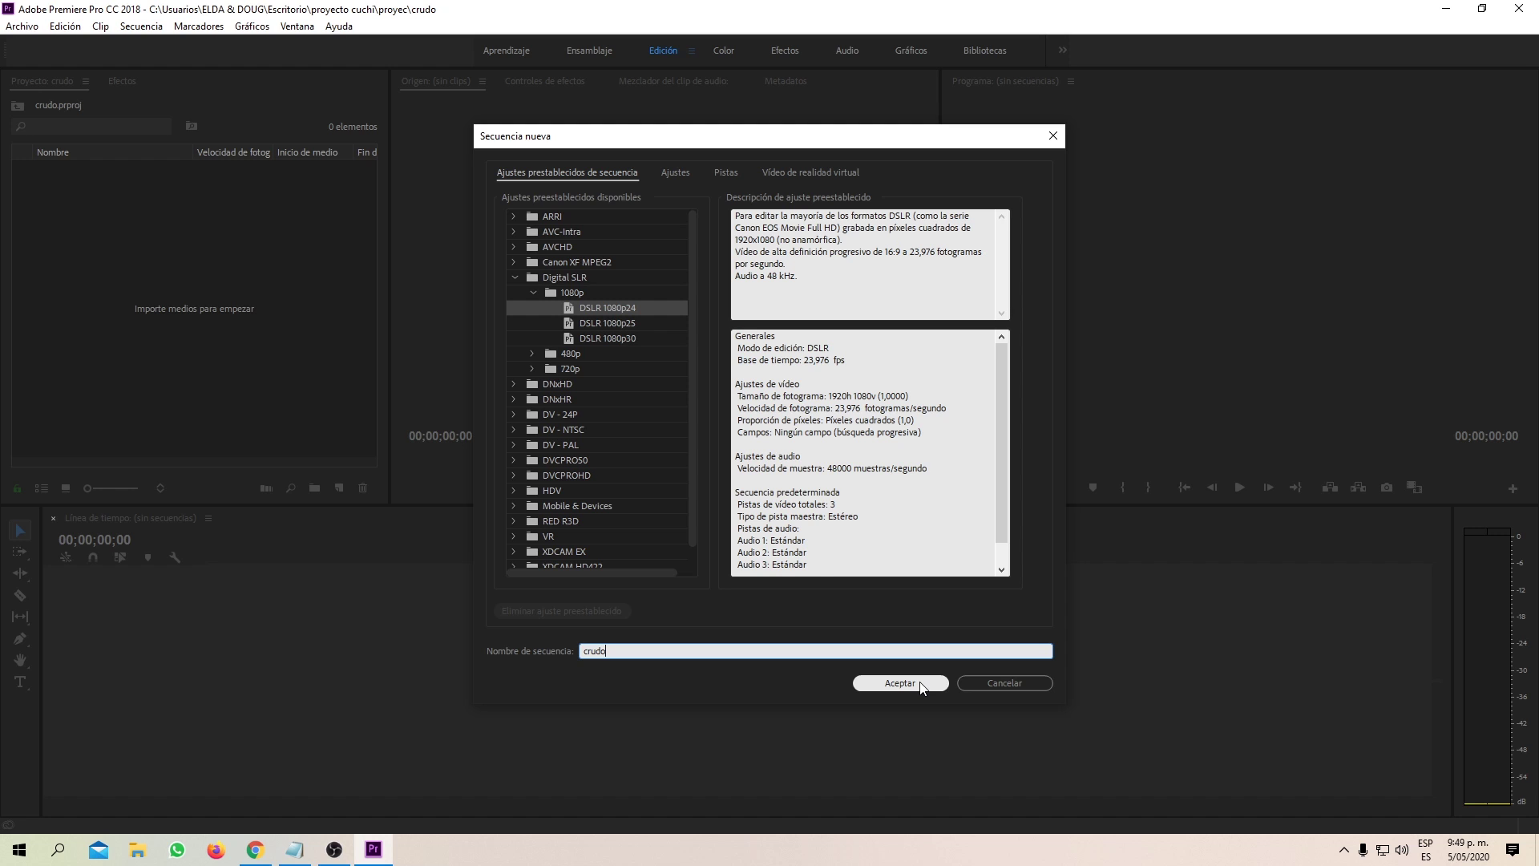
click(675, 174)
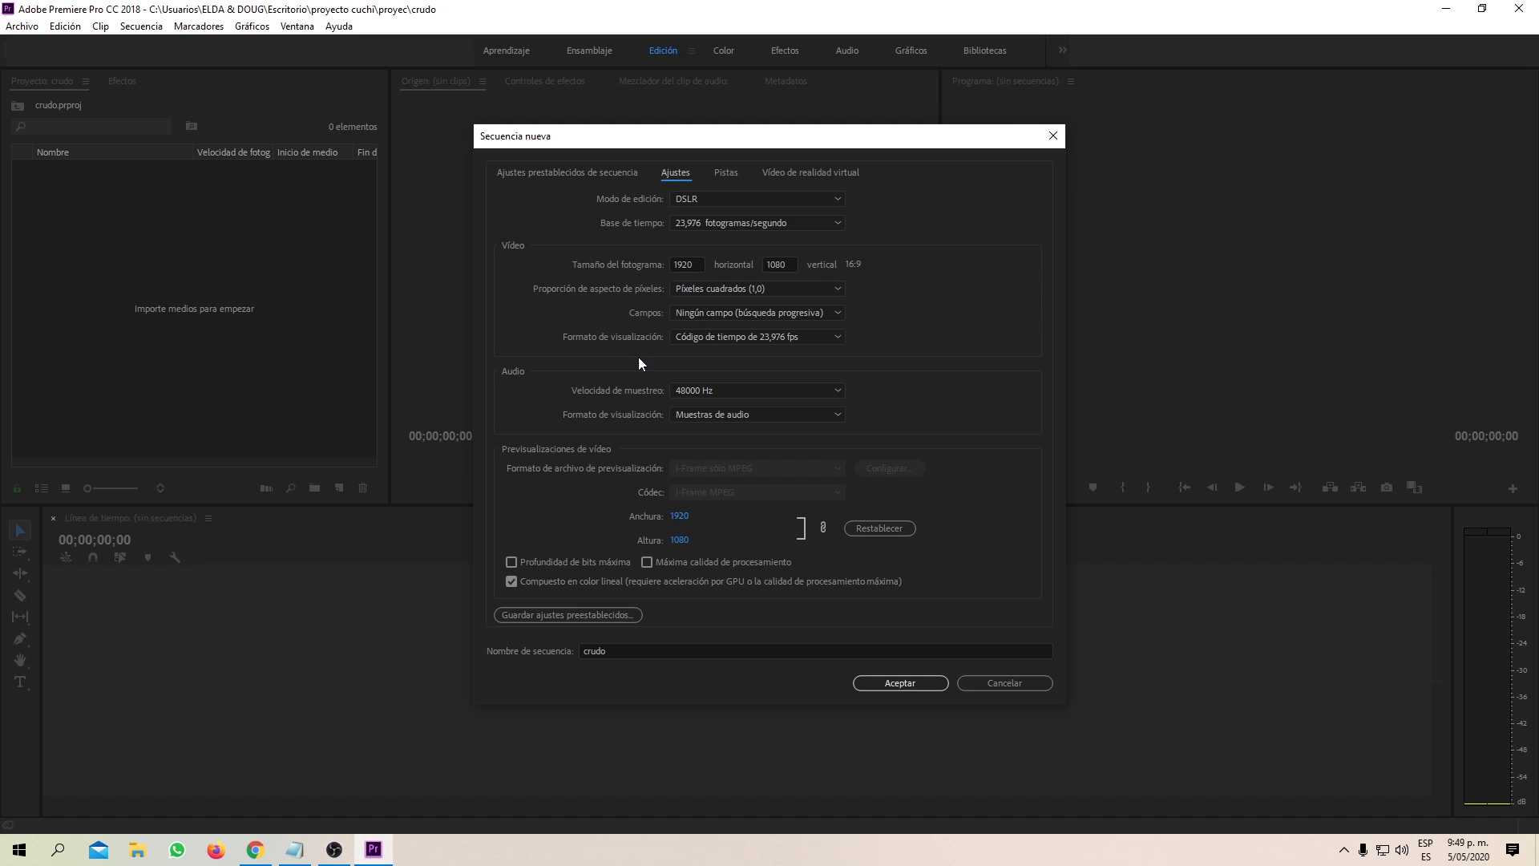
click(688, 265)
click(893, 682)
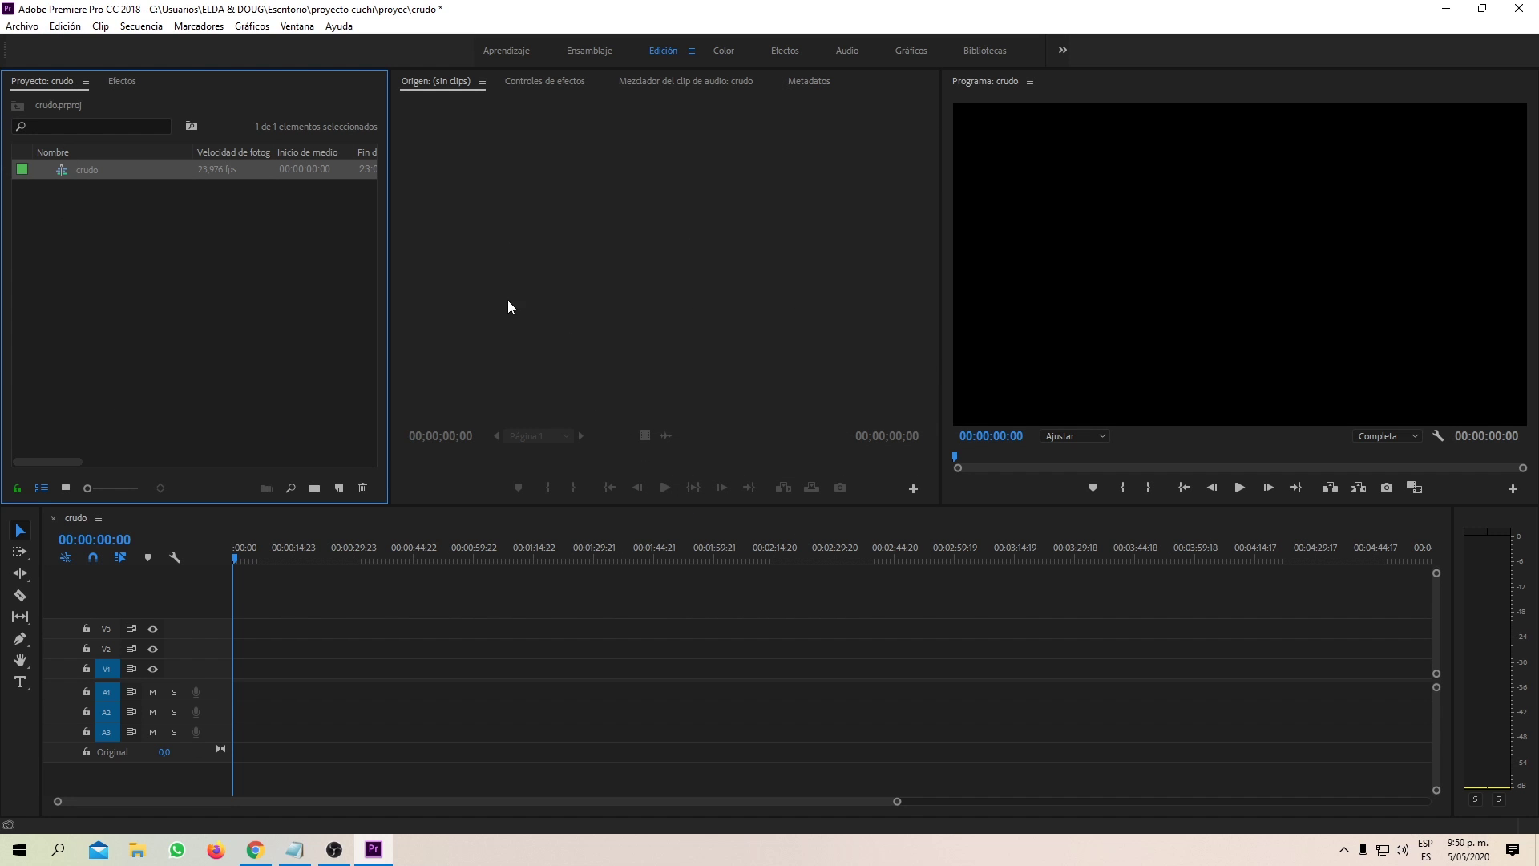
- Add a new bin named video to the project
right_click(90, 238)
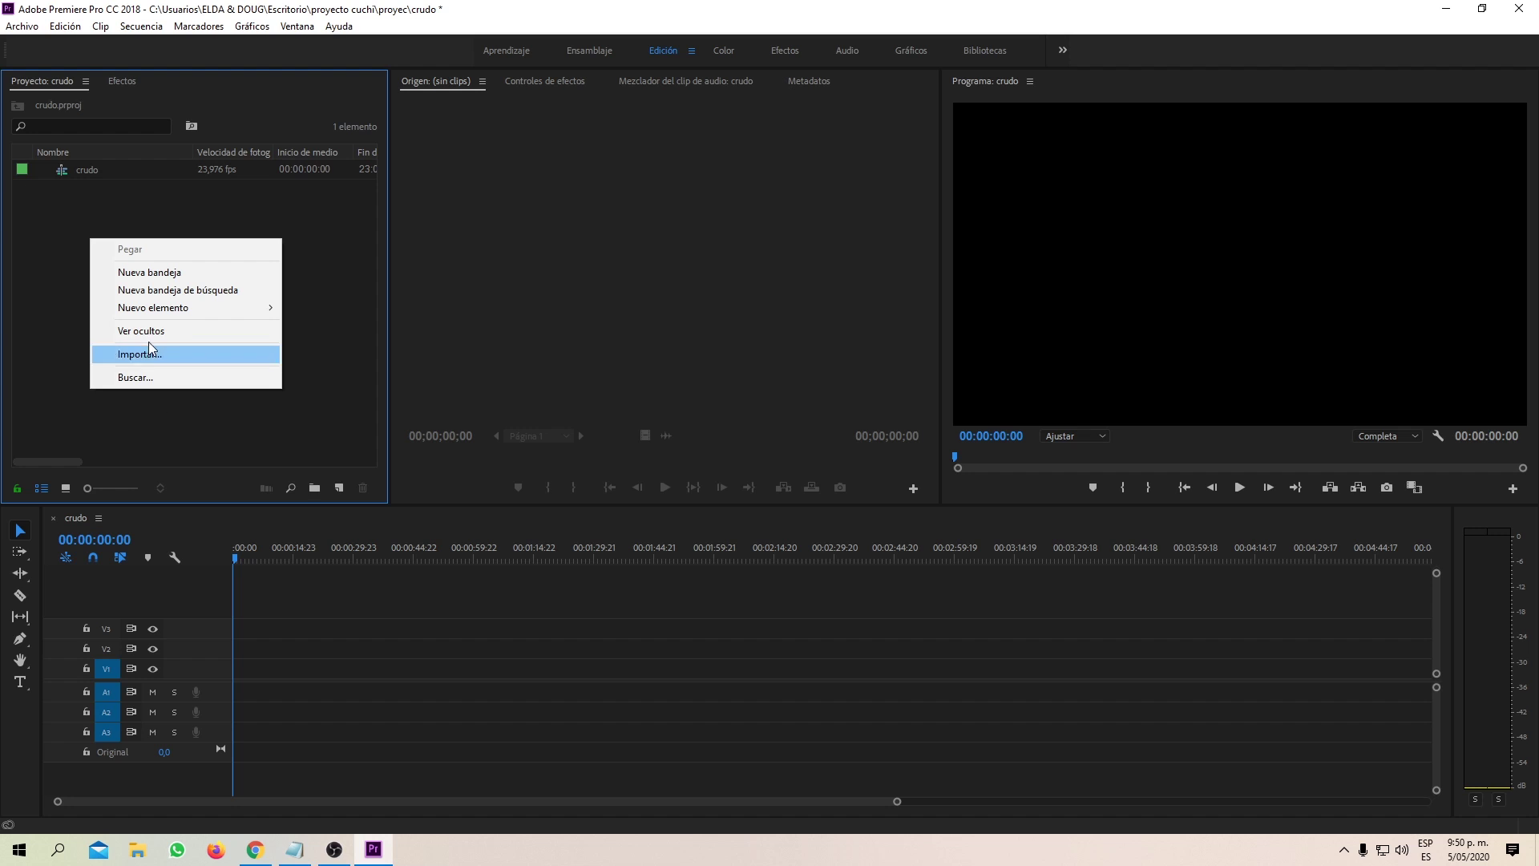
click(157, 274)
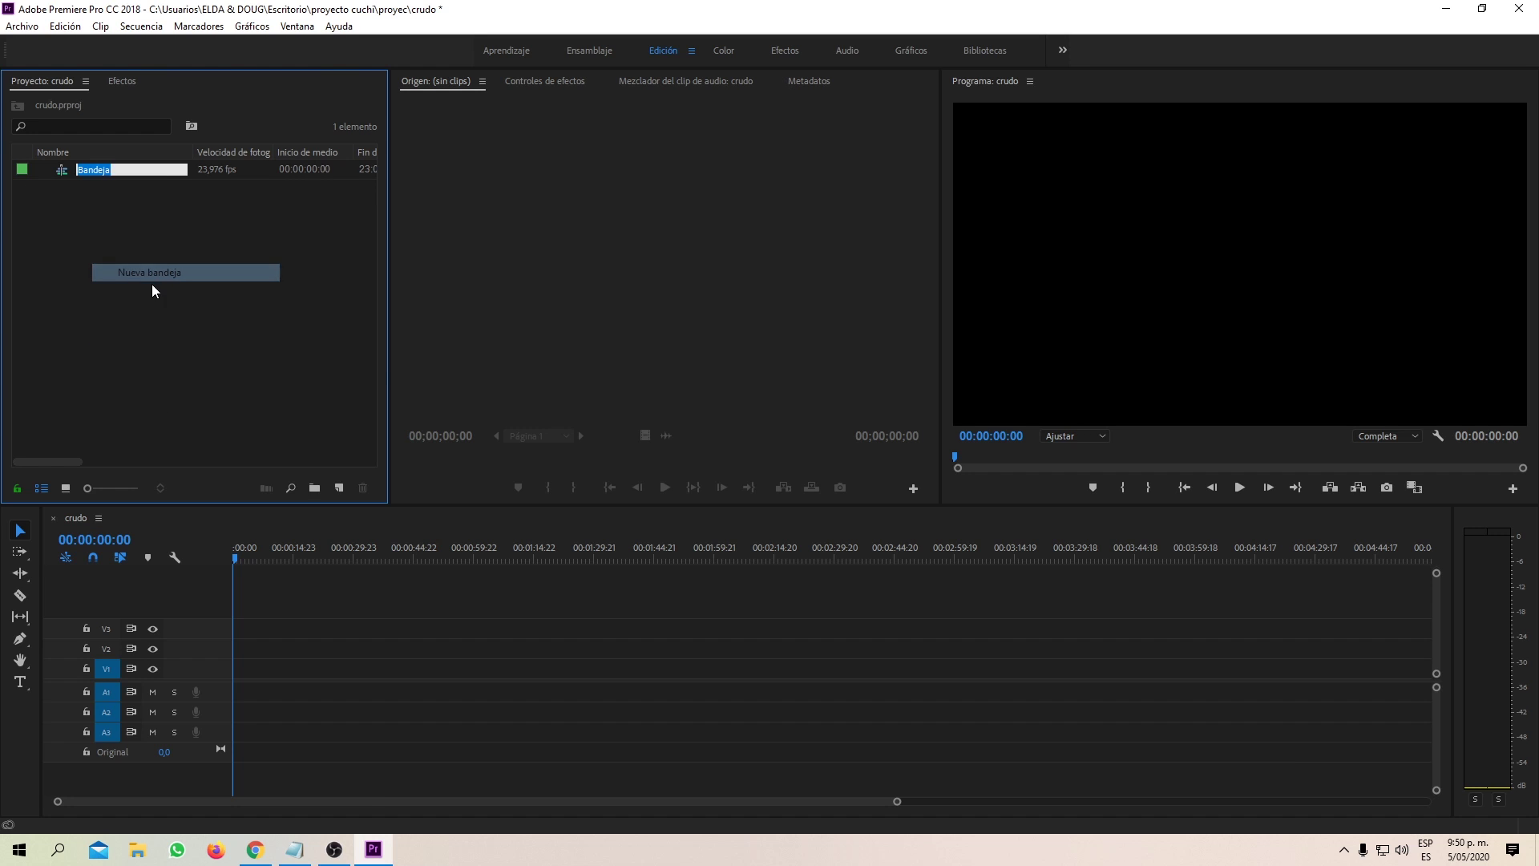
text(video)
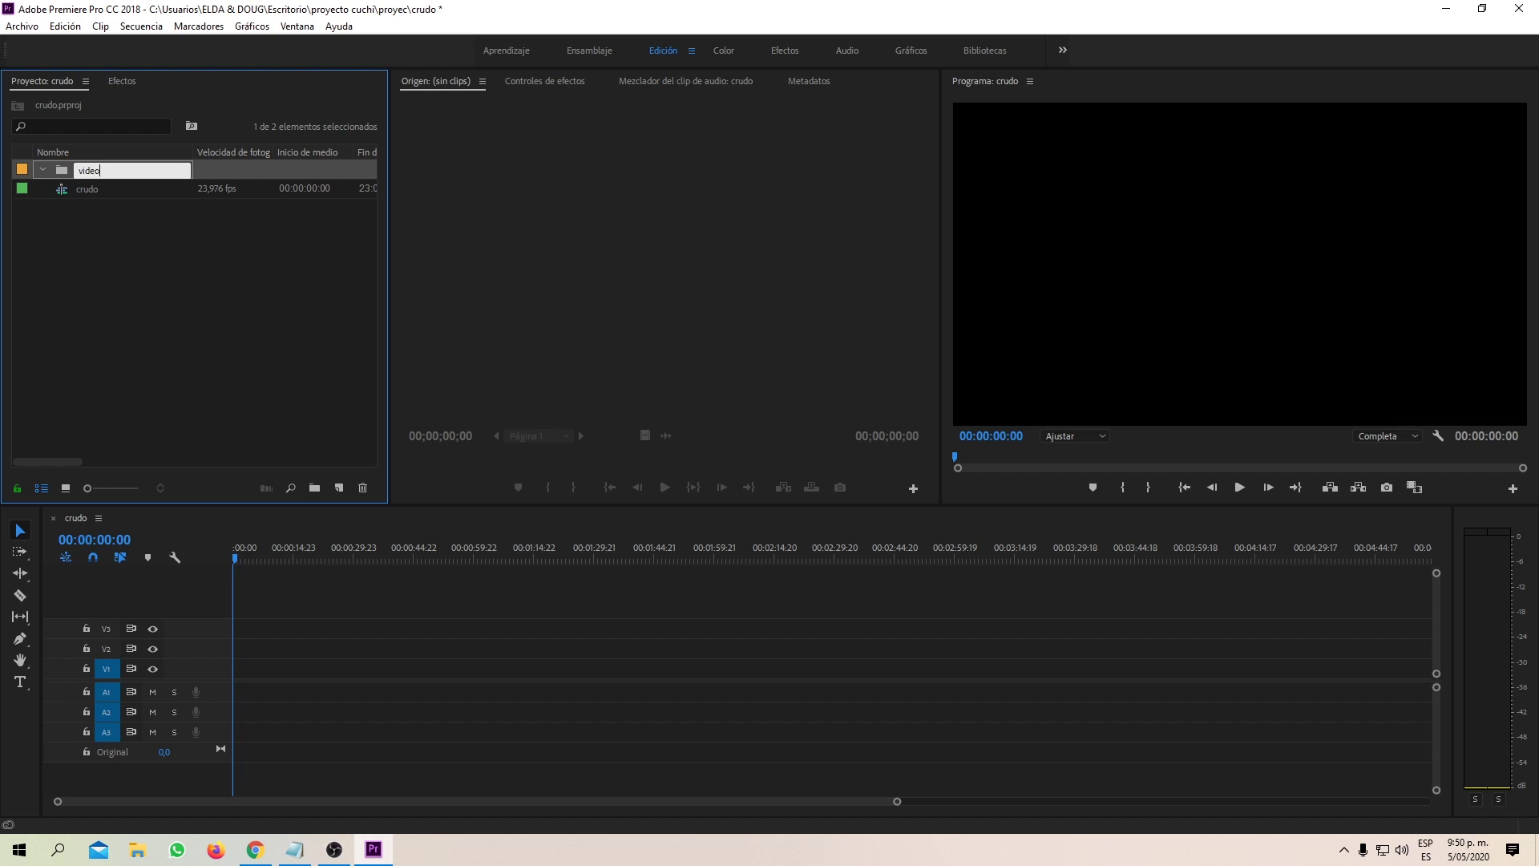
click(200, 212)
- Open the video bin in its own panel and start importing media into it
right_click(120, 243)
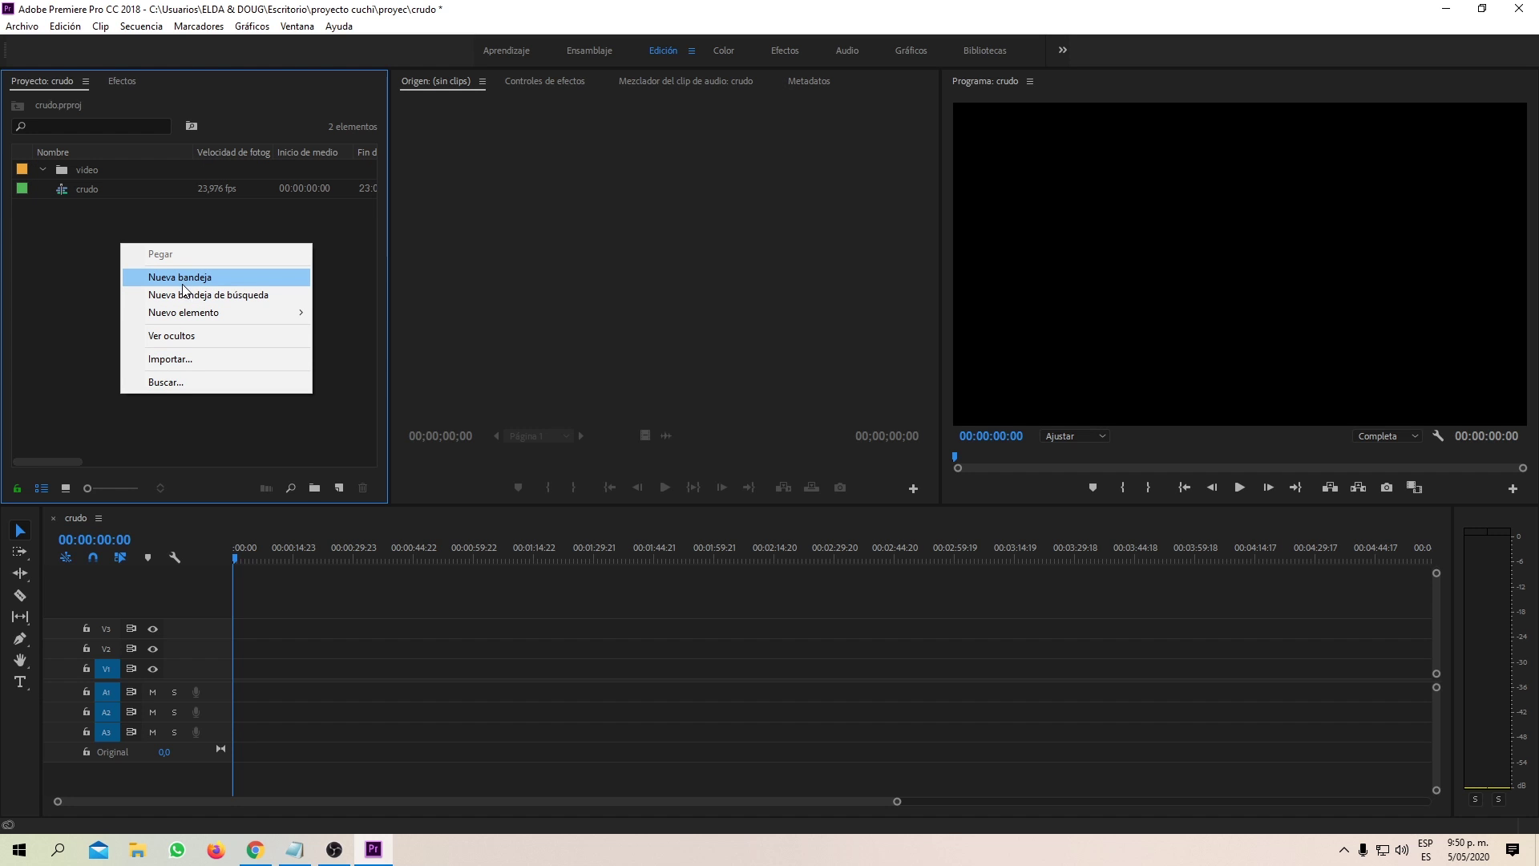
double_click(80, 170)
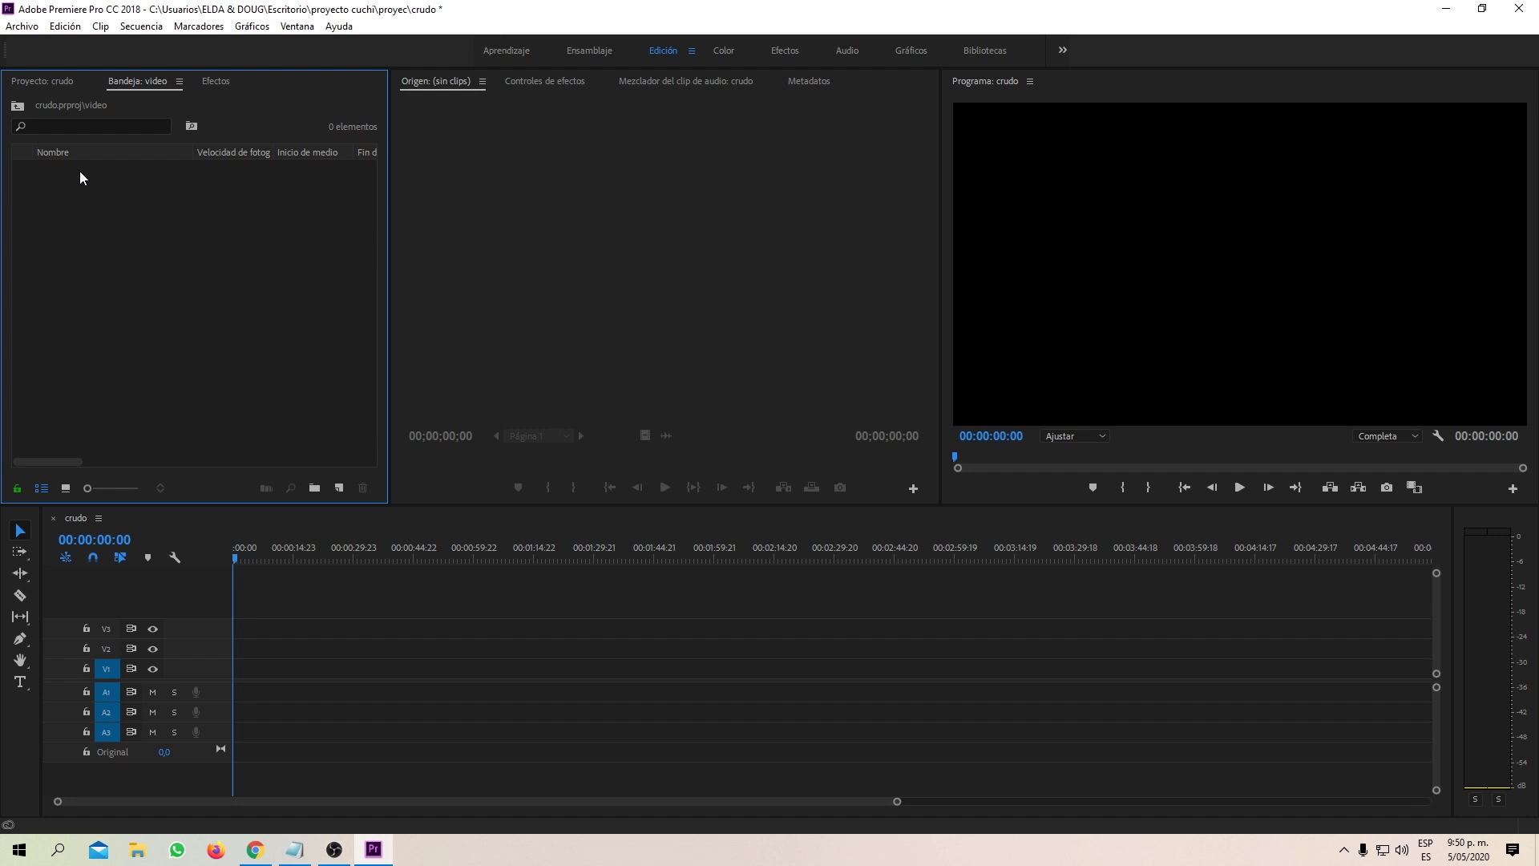
right_click(93, 190)
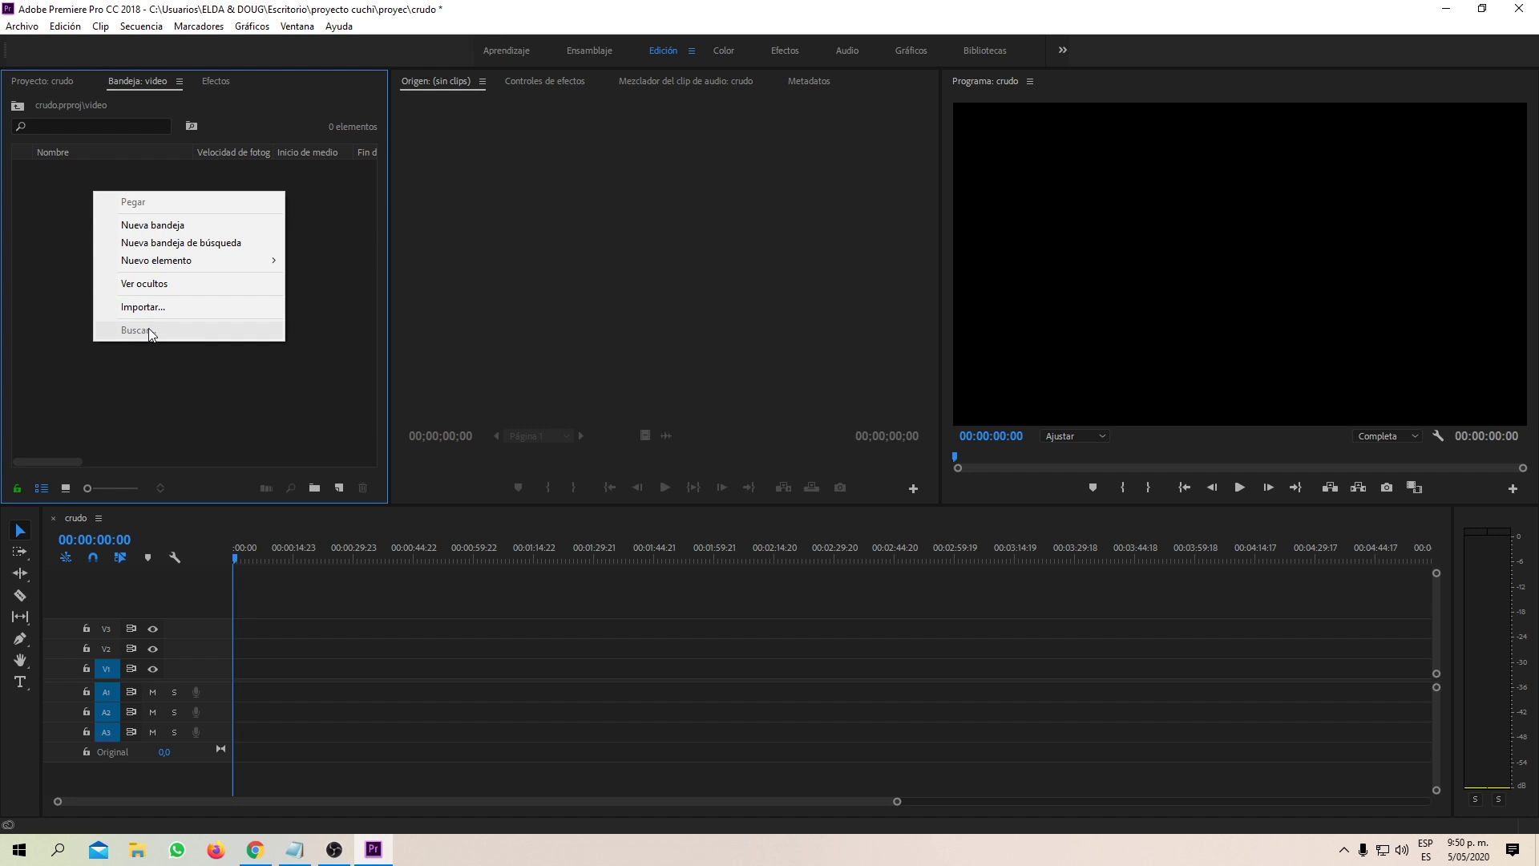
click(157, 305)
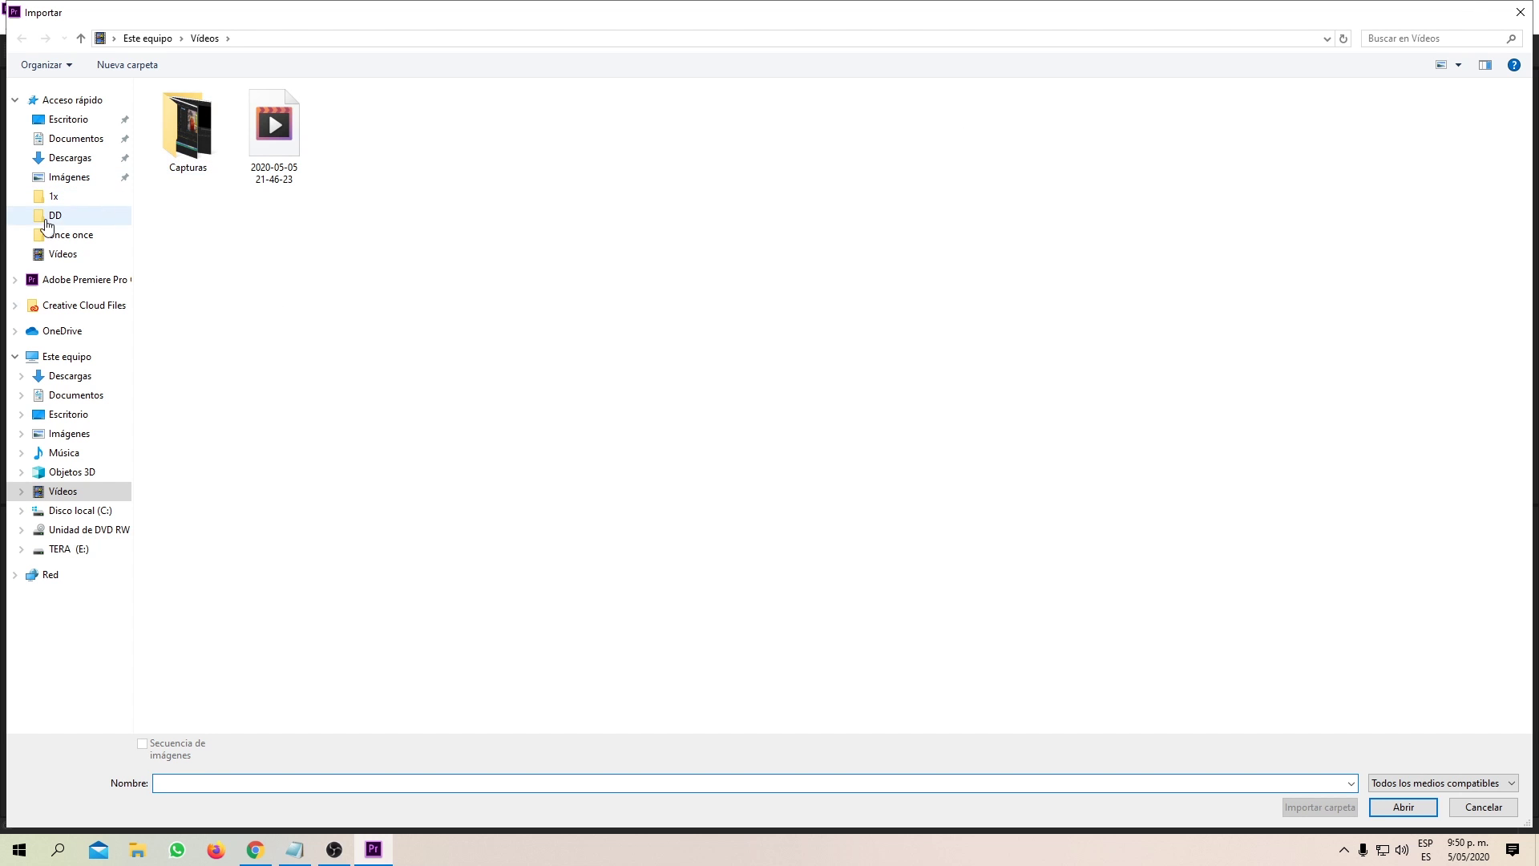
- Import clips _DSC0061 to _DSC0066 from Escritorio > MBC > SESSION into the video bin
click(54, 121)
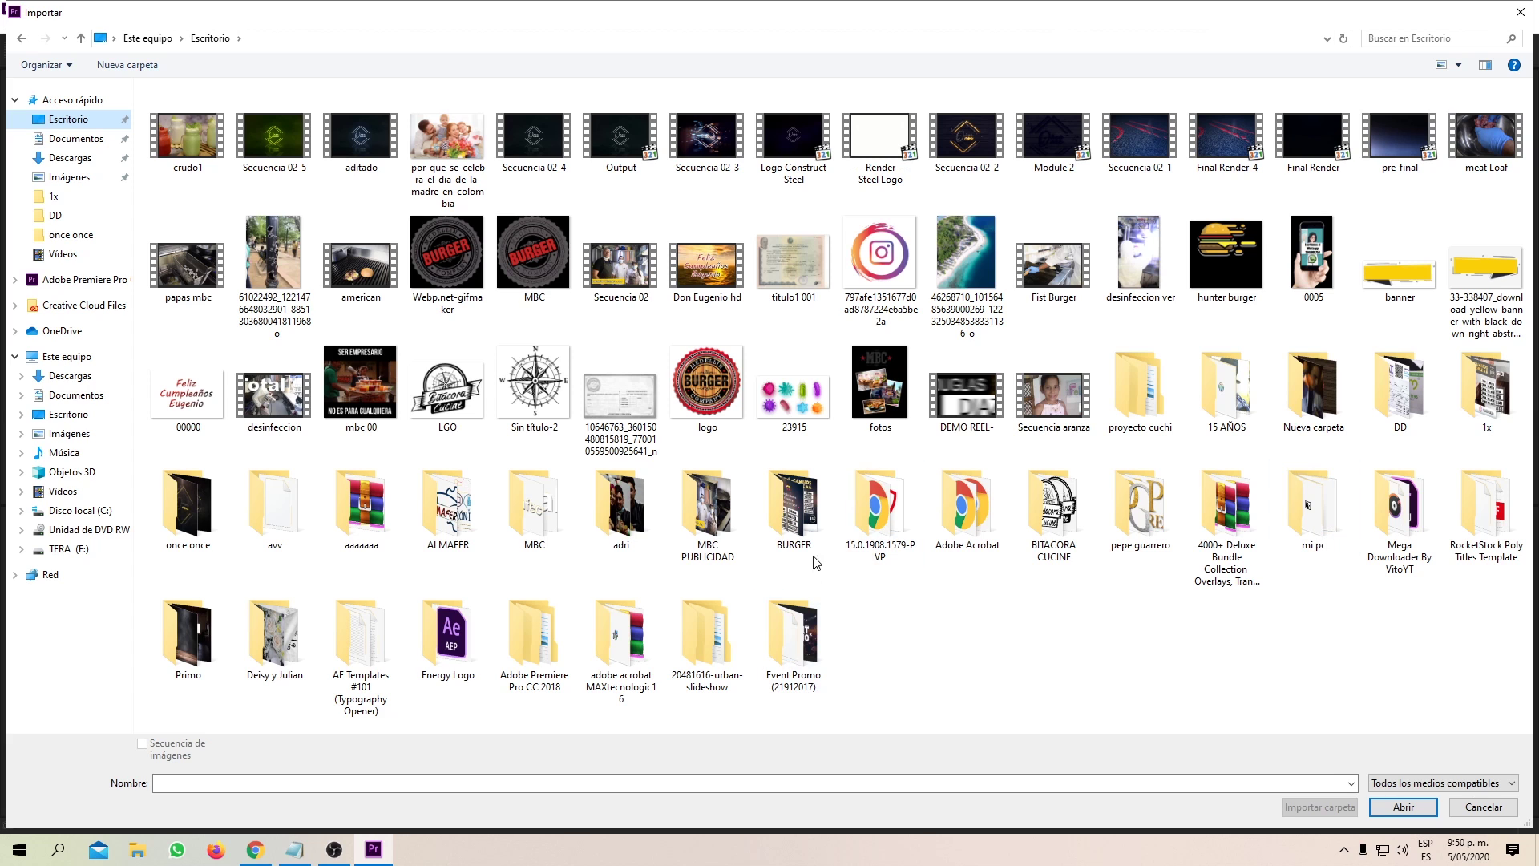
double_click(529, 513)
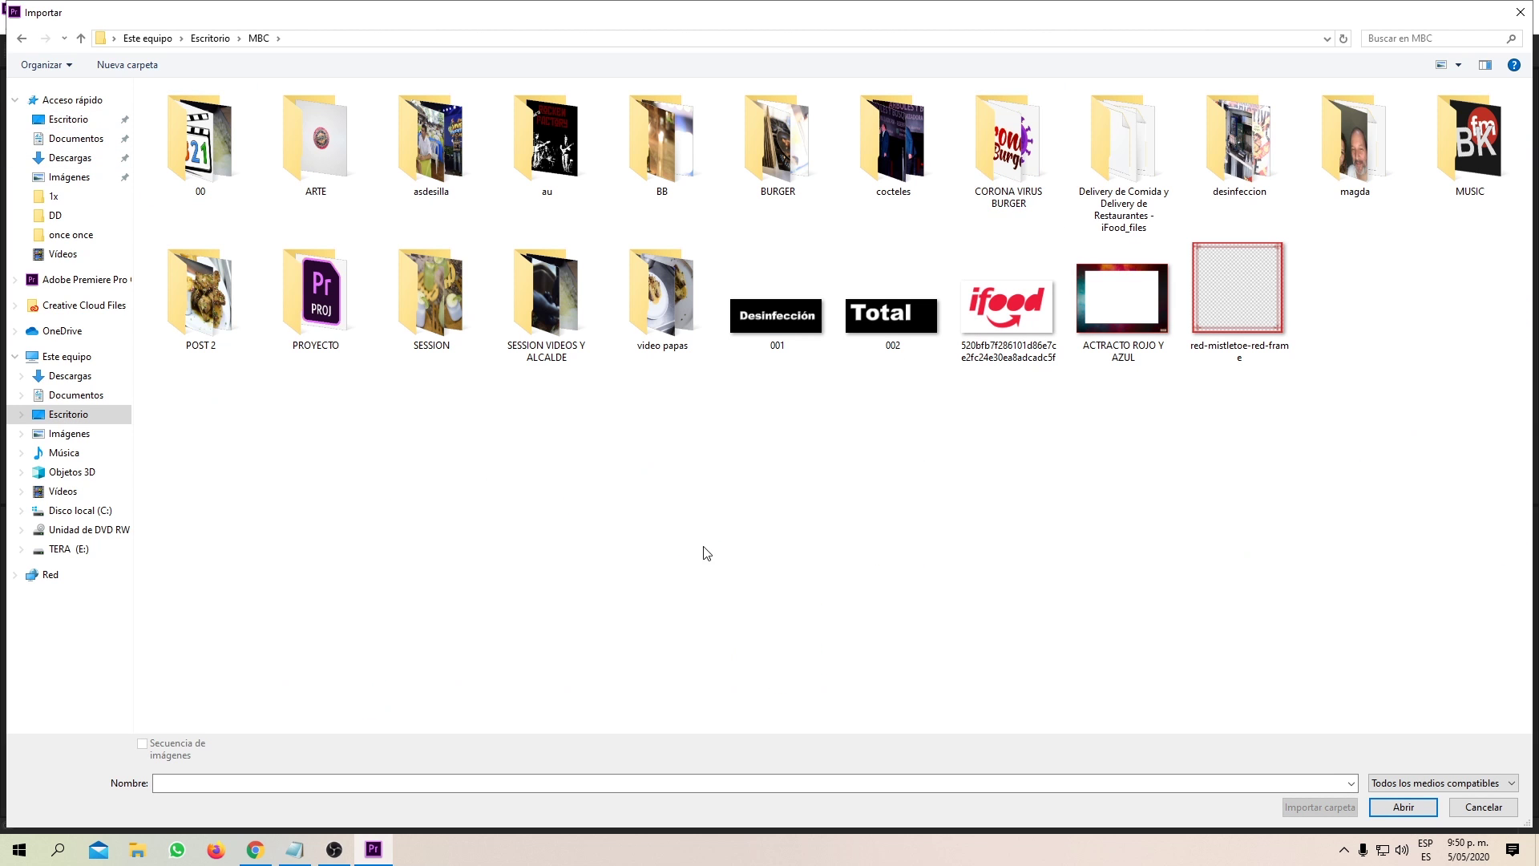
click(403, 323)
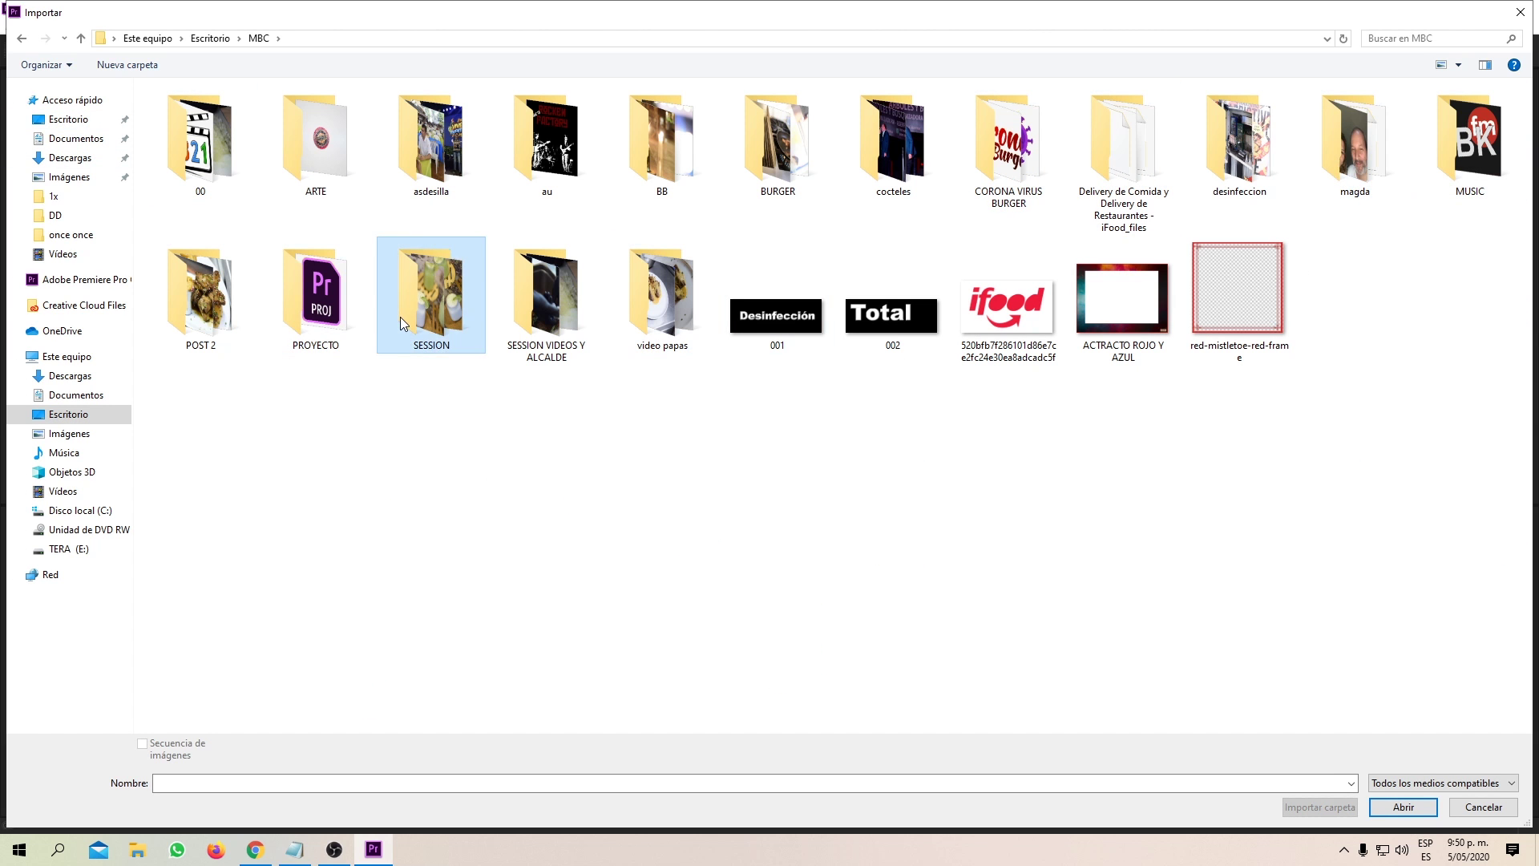
double_click(403, 323)
drag(1253, 503, 689, 417)
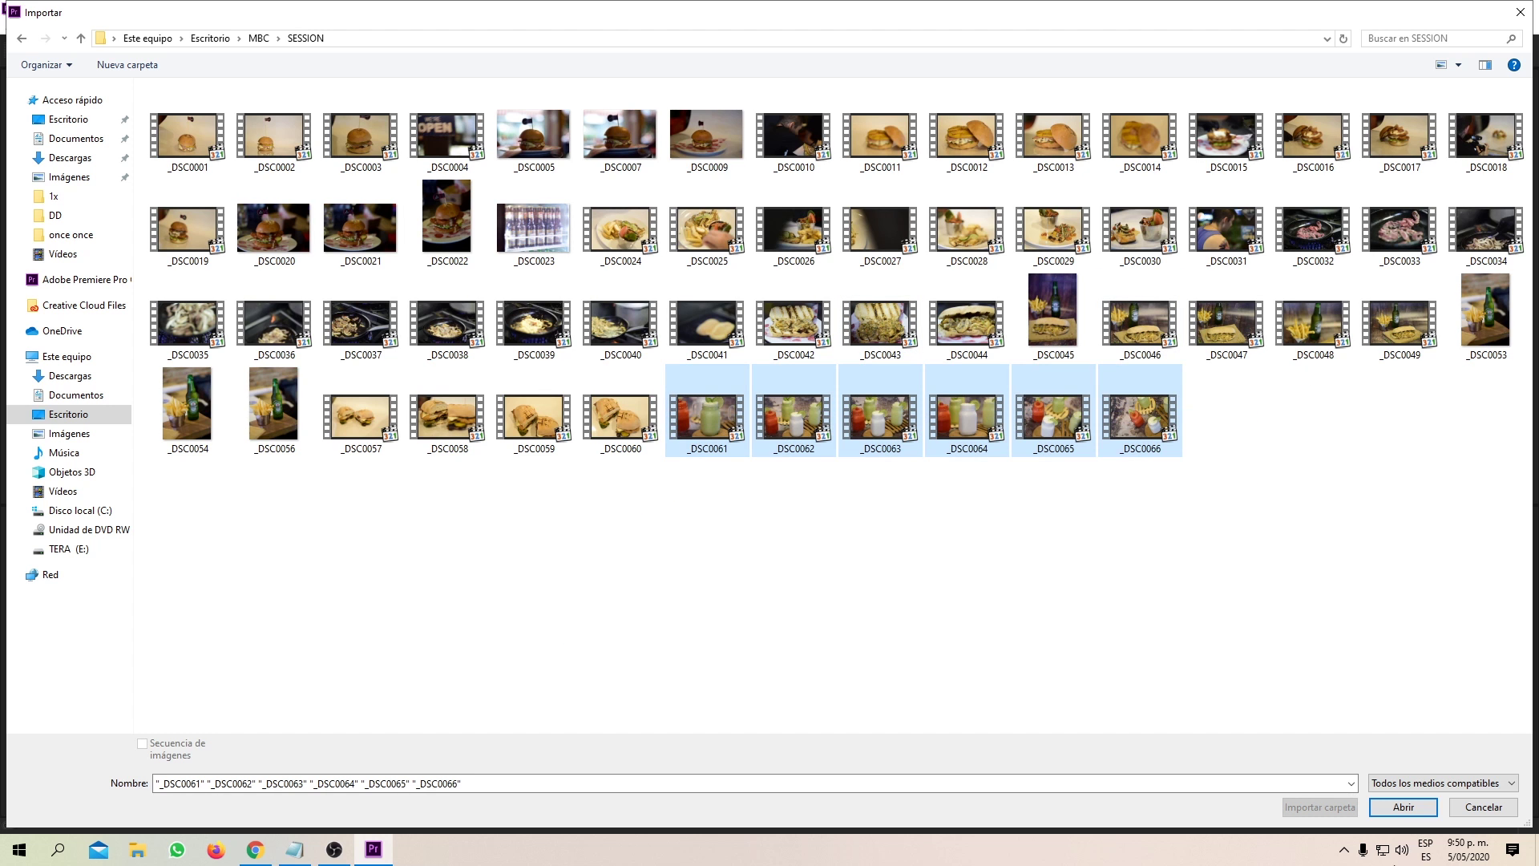
click(1403, 806)
drag(1487, 496, 696, 421)
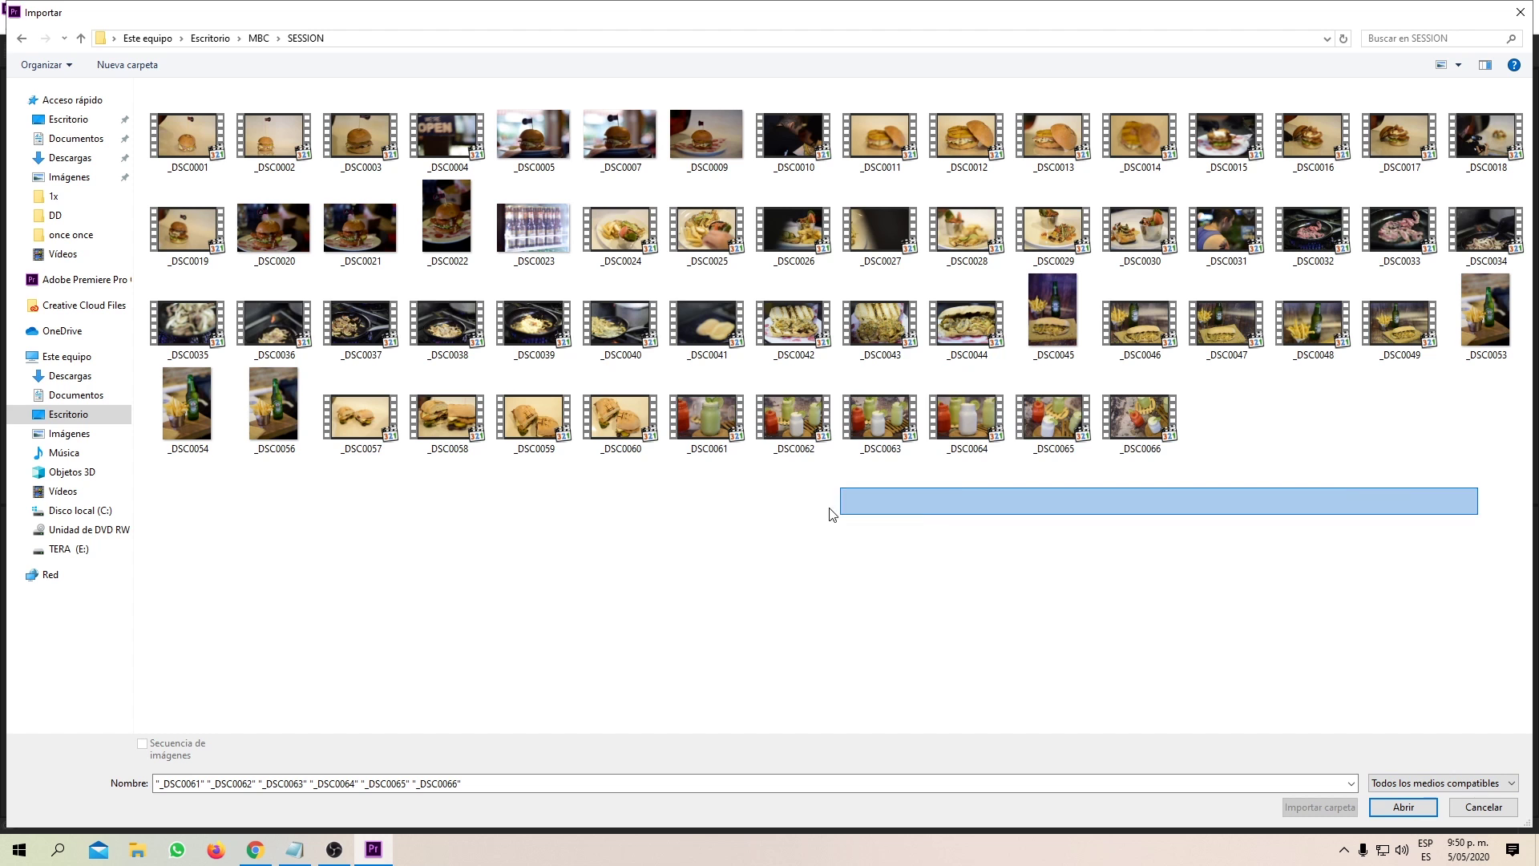
click(1403, 807)
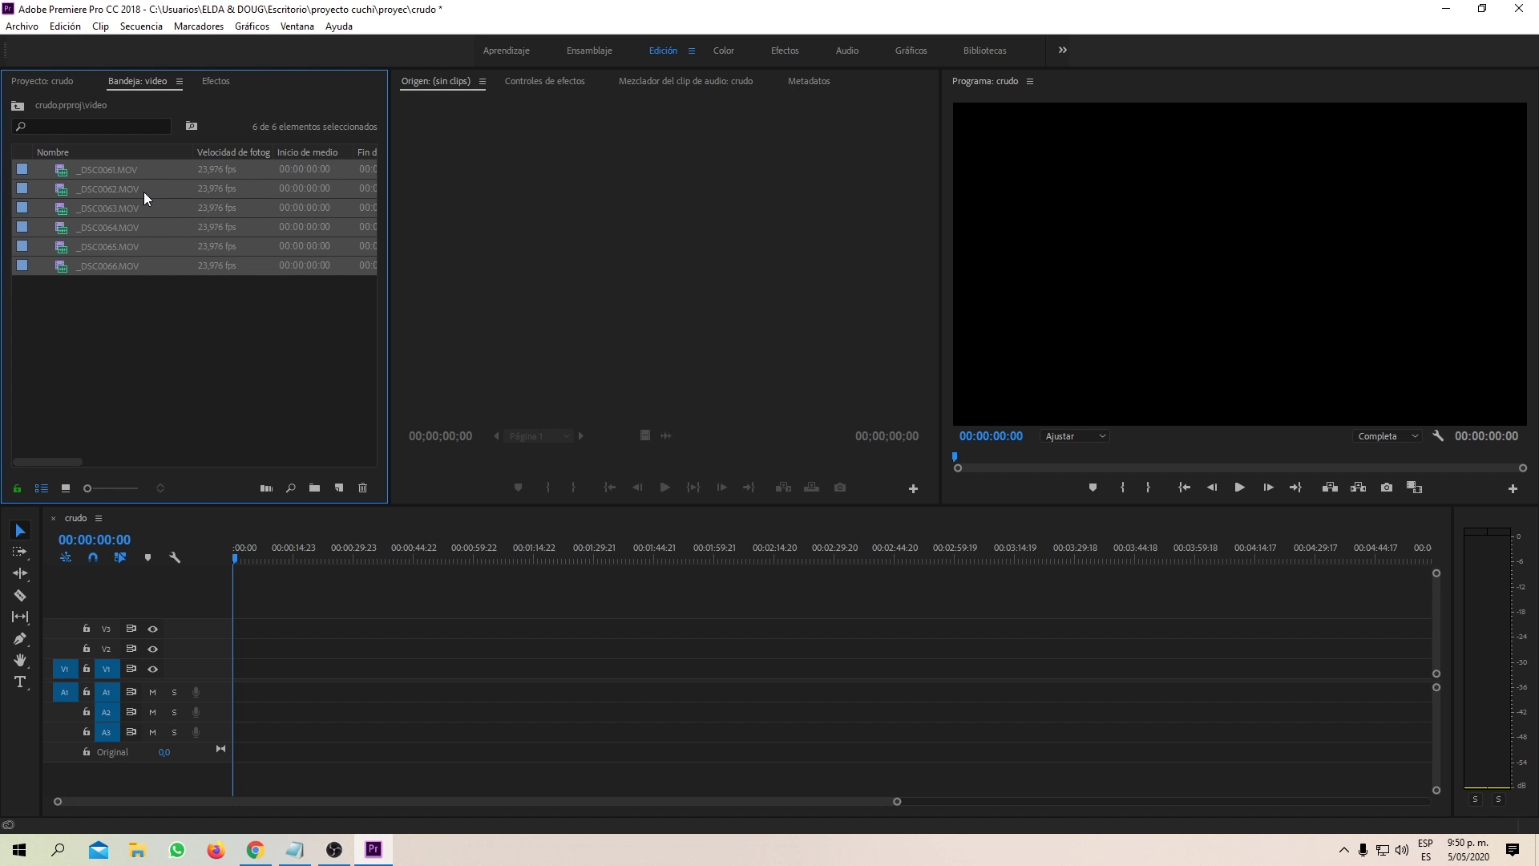
- Close the separate video bin panel and load _DSC0061.MOV into the Source monitor
right_click(154, 83)
click(165, 90)
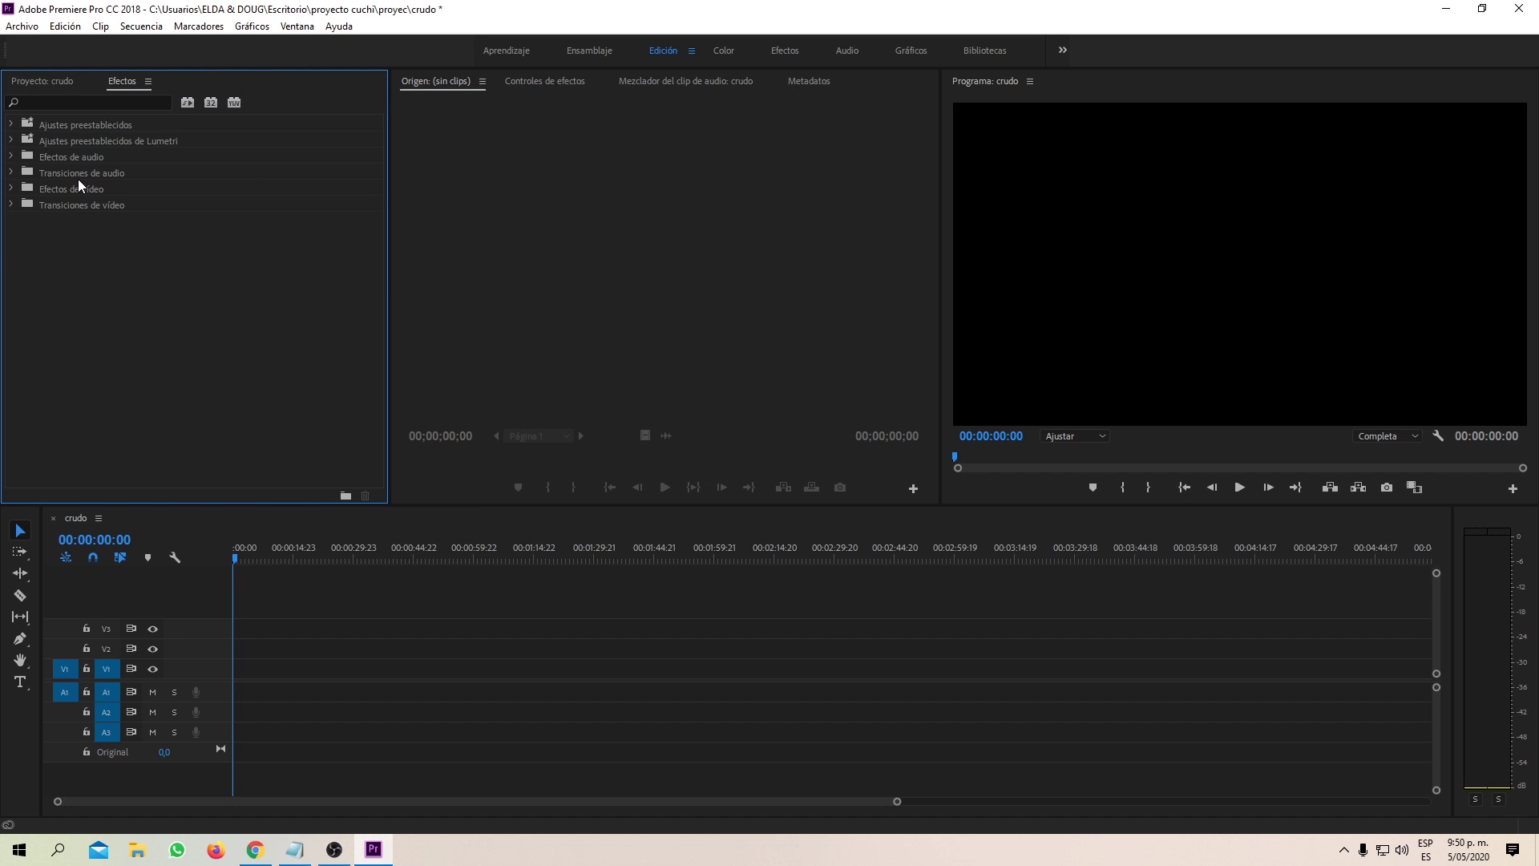
click(45, 81)
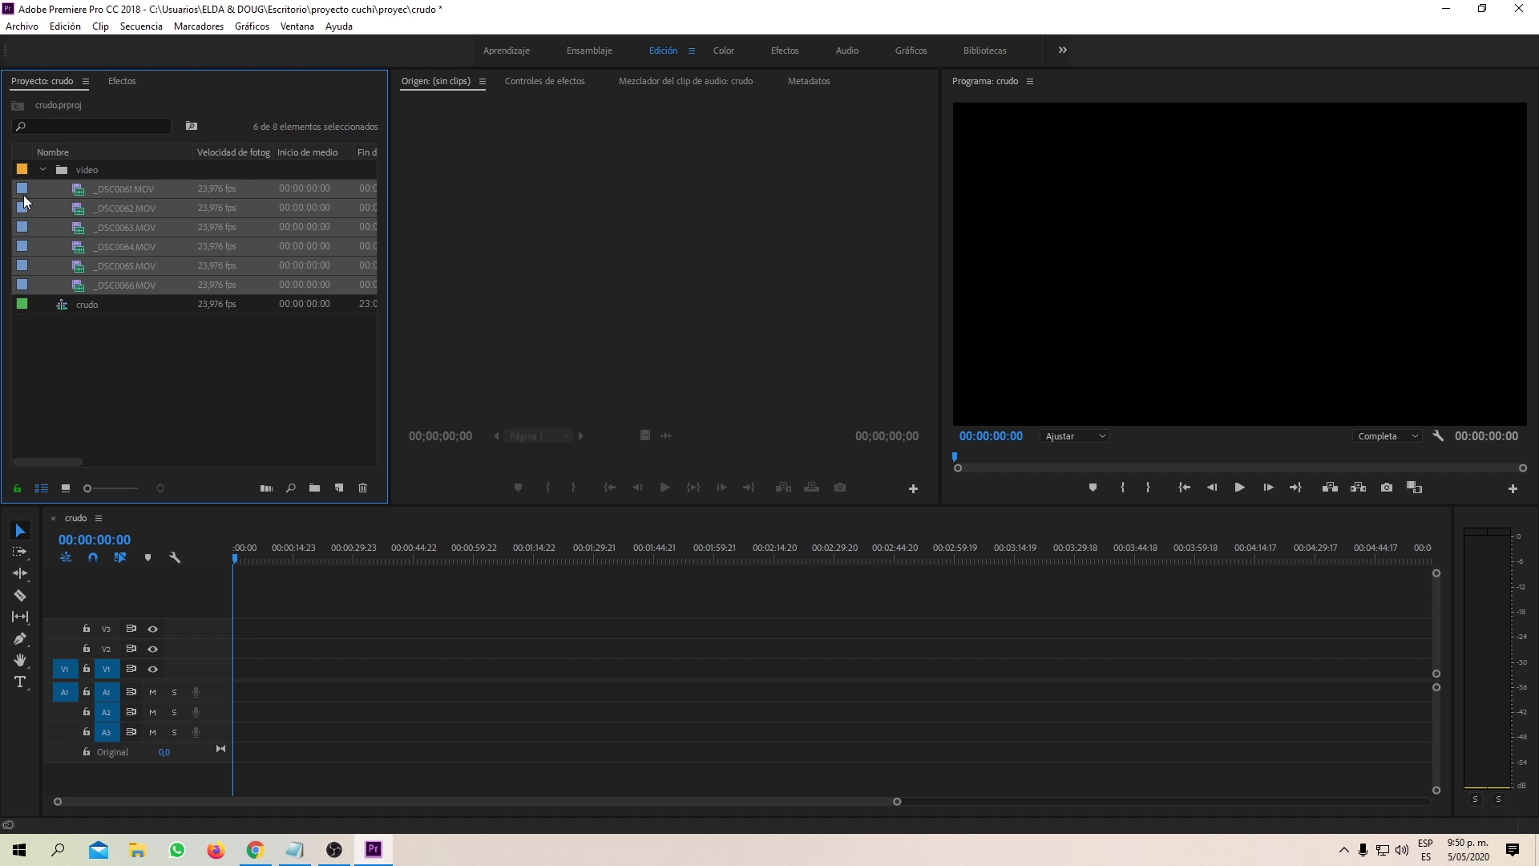
click(122, 197)
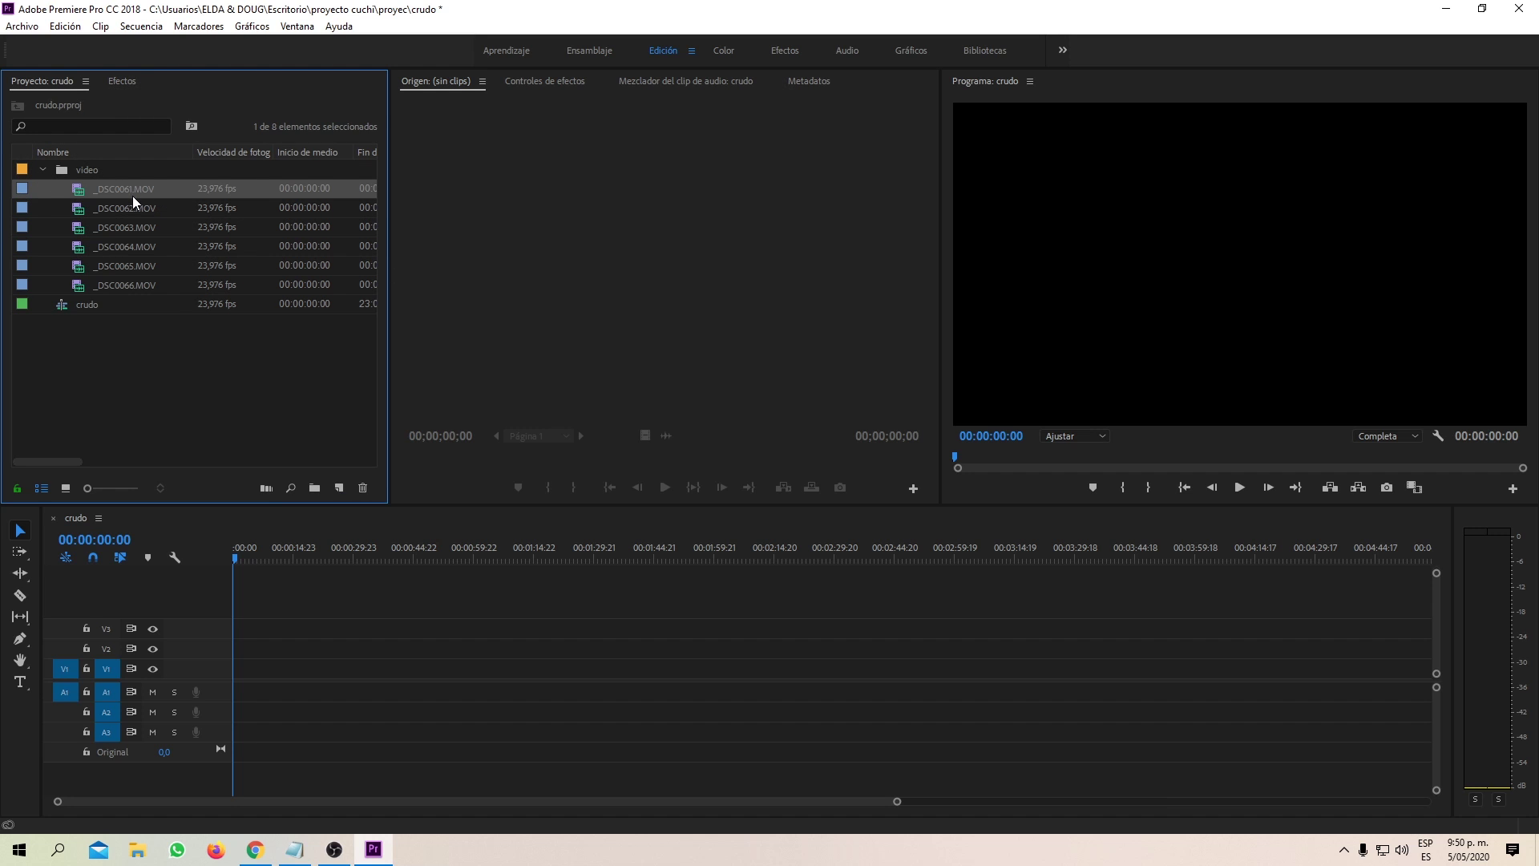
double_click(77, 200)
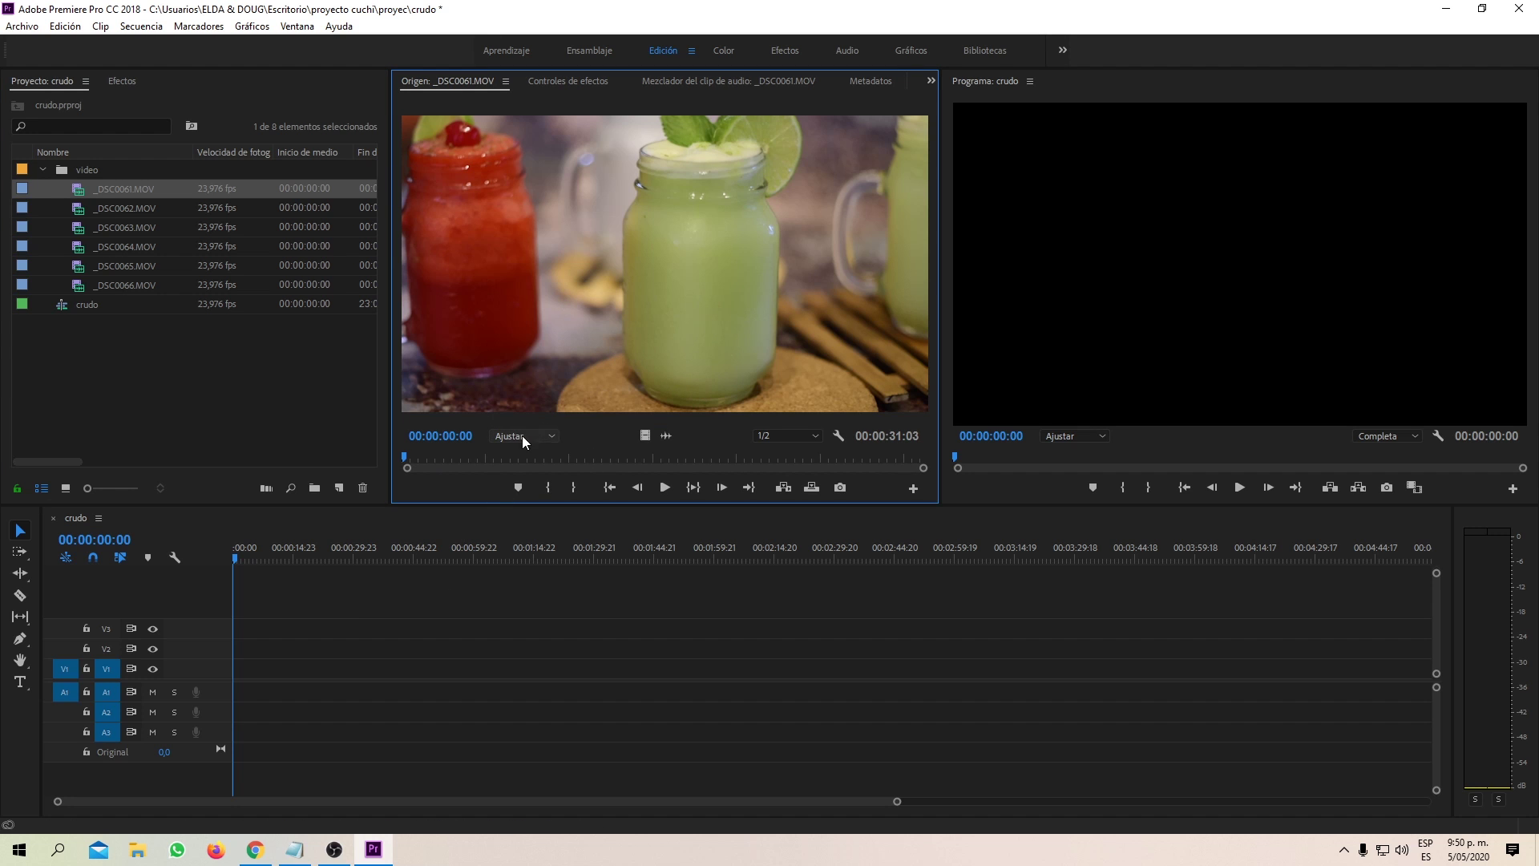
- Mark a 4-second portion of _DSC0061.MOV and place it on track V1
click(659, 486)
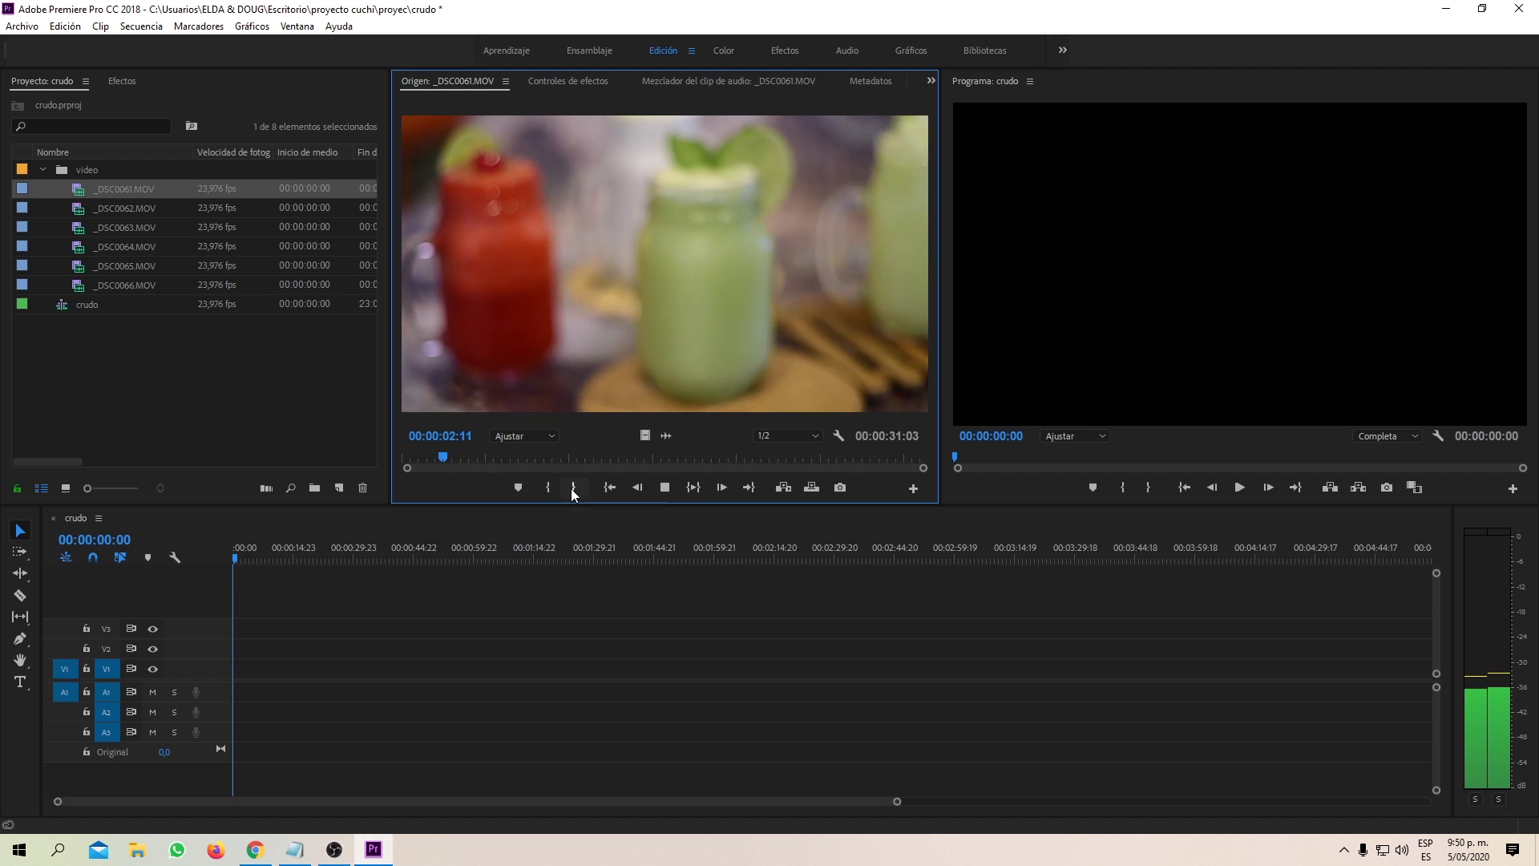
click(553, 488)
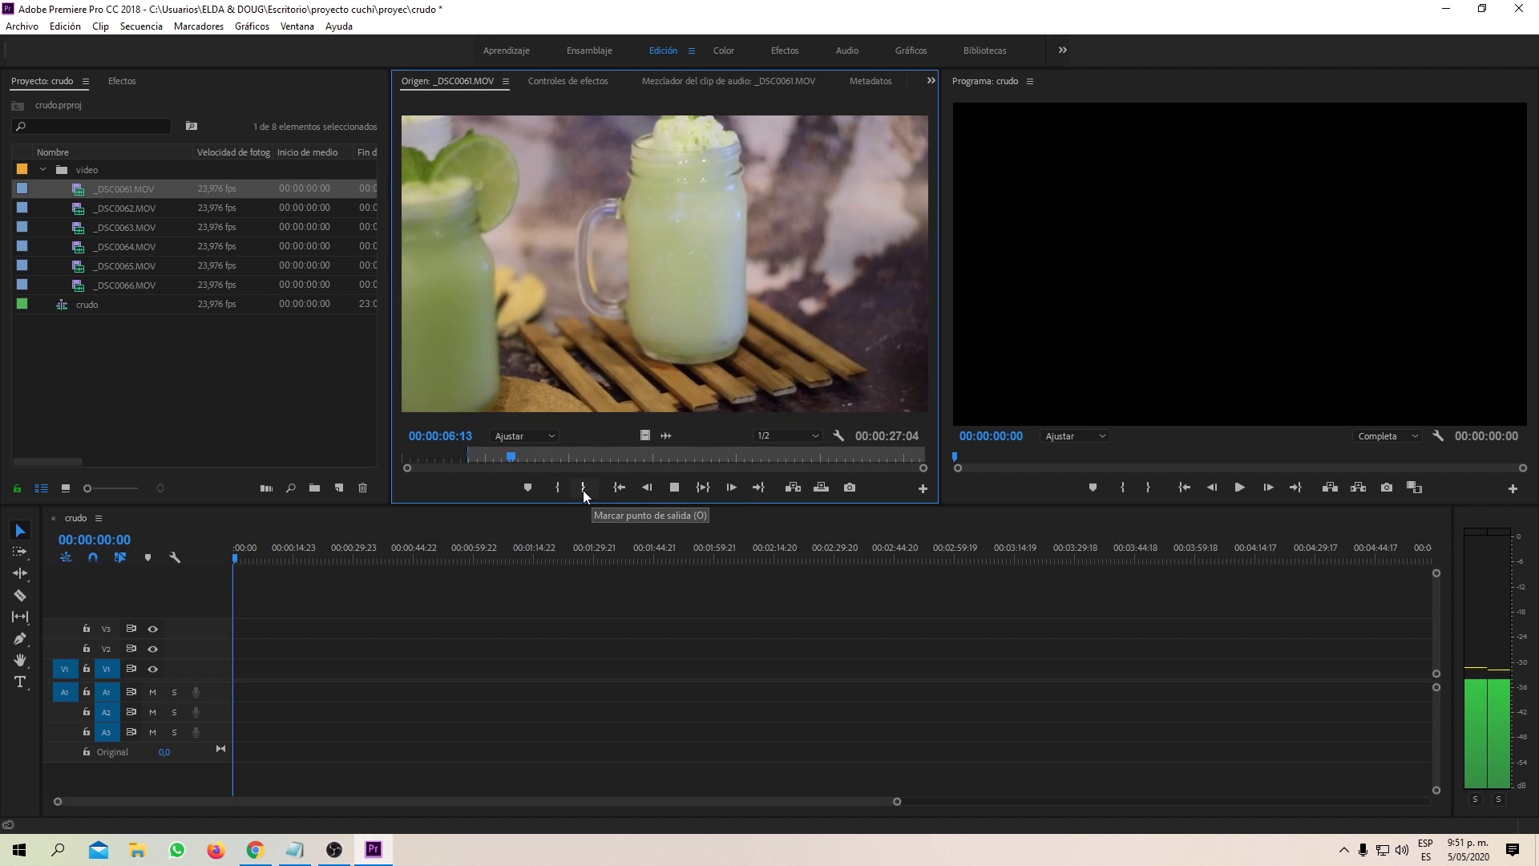
click(557, 489)
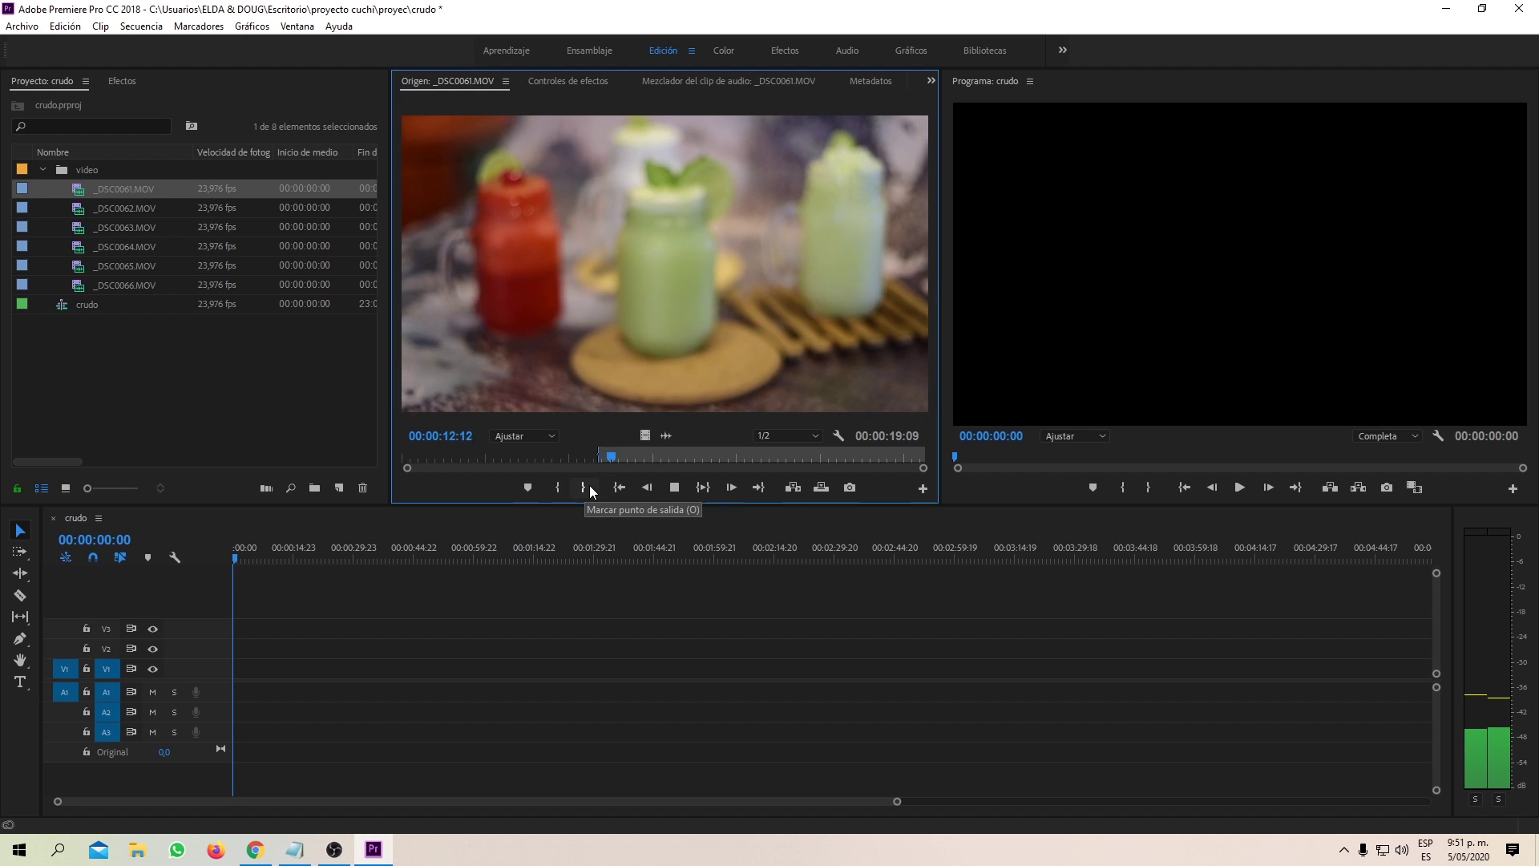
click(563, 487)
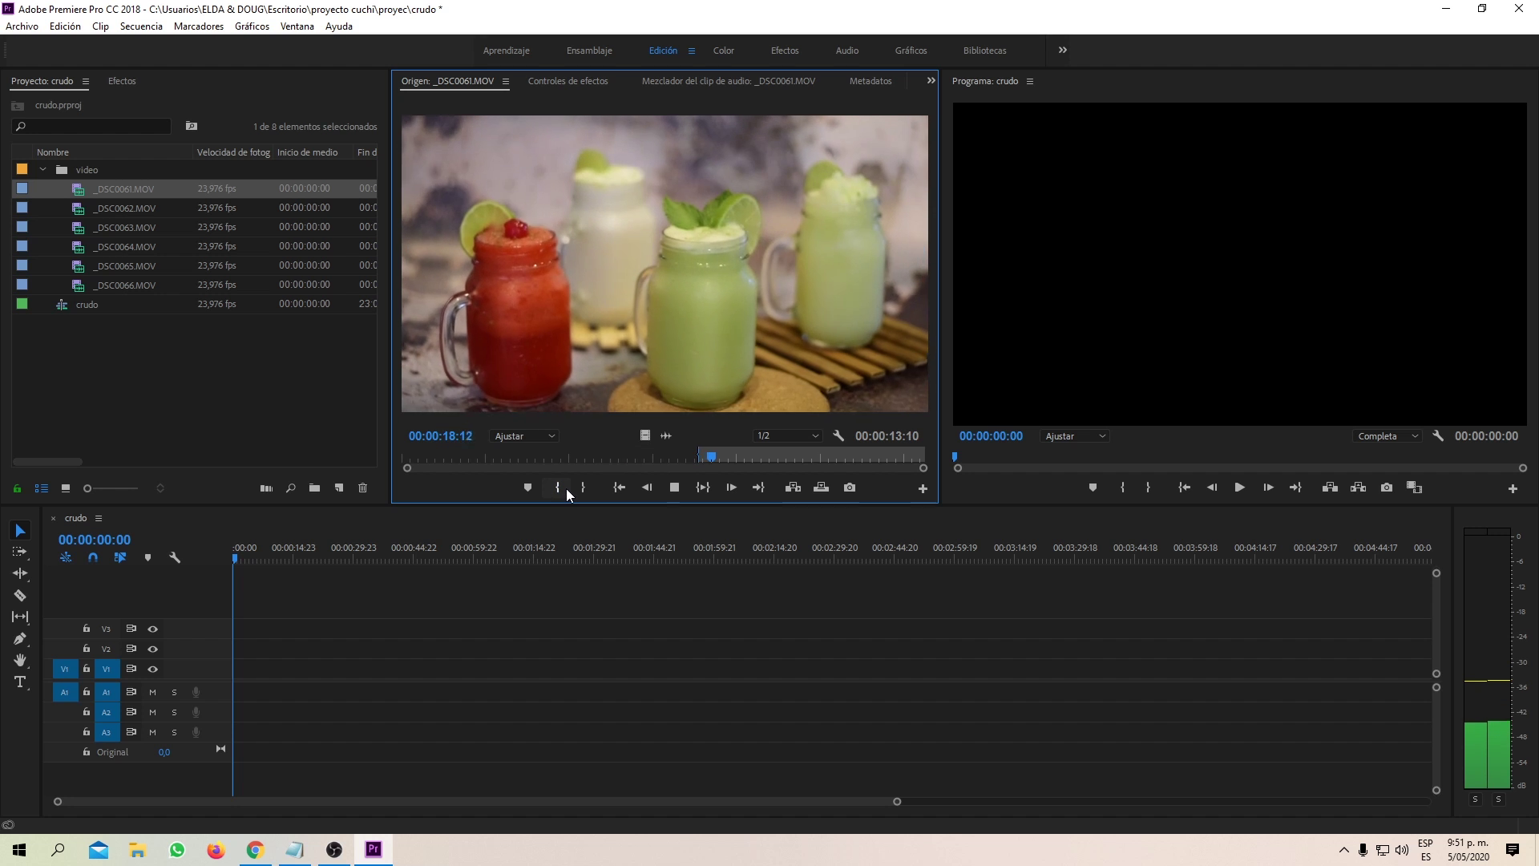
click(559, 488)
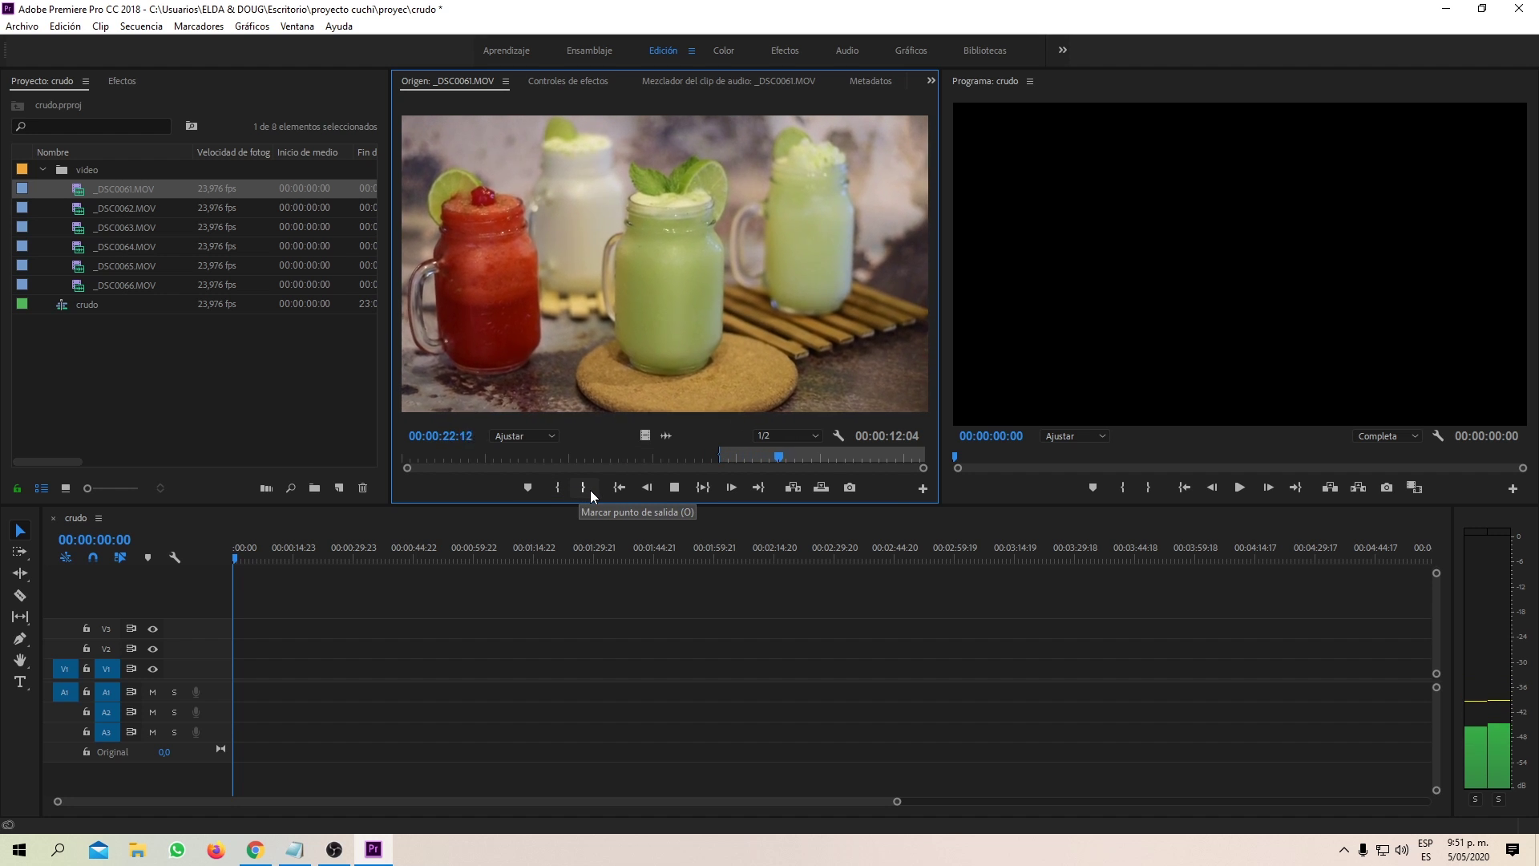
click(590, 489)
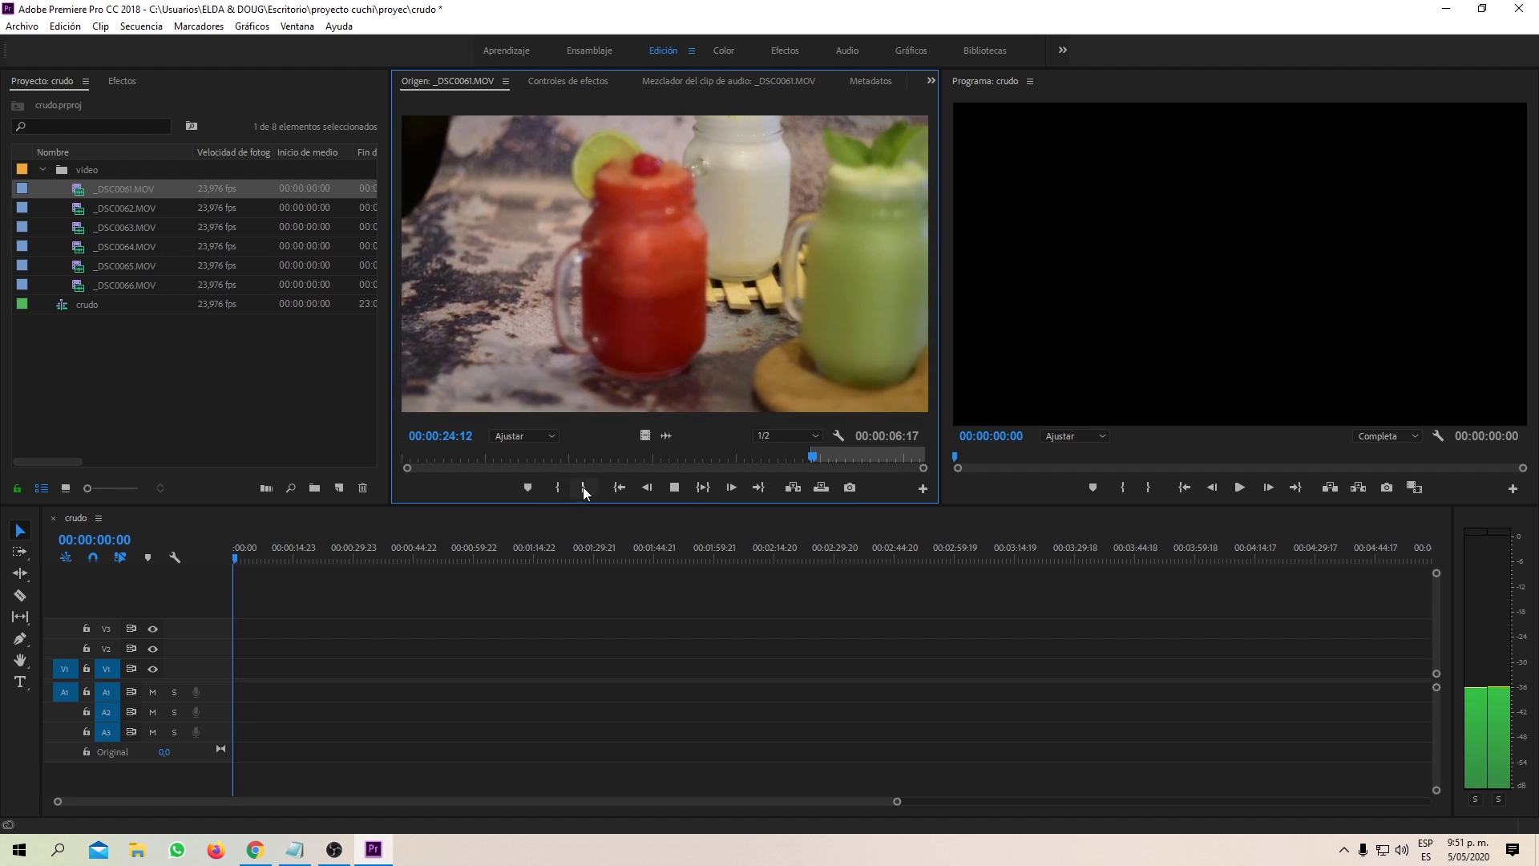
click(587, 488)
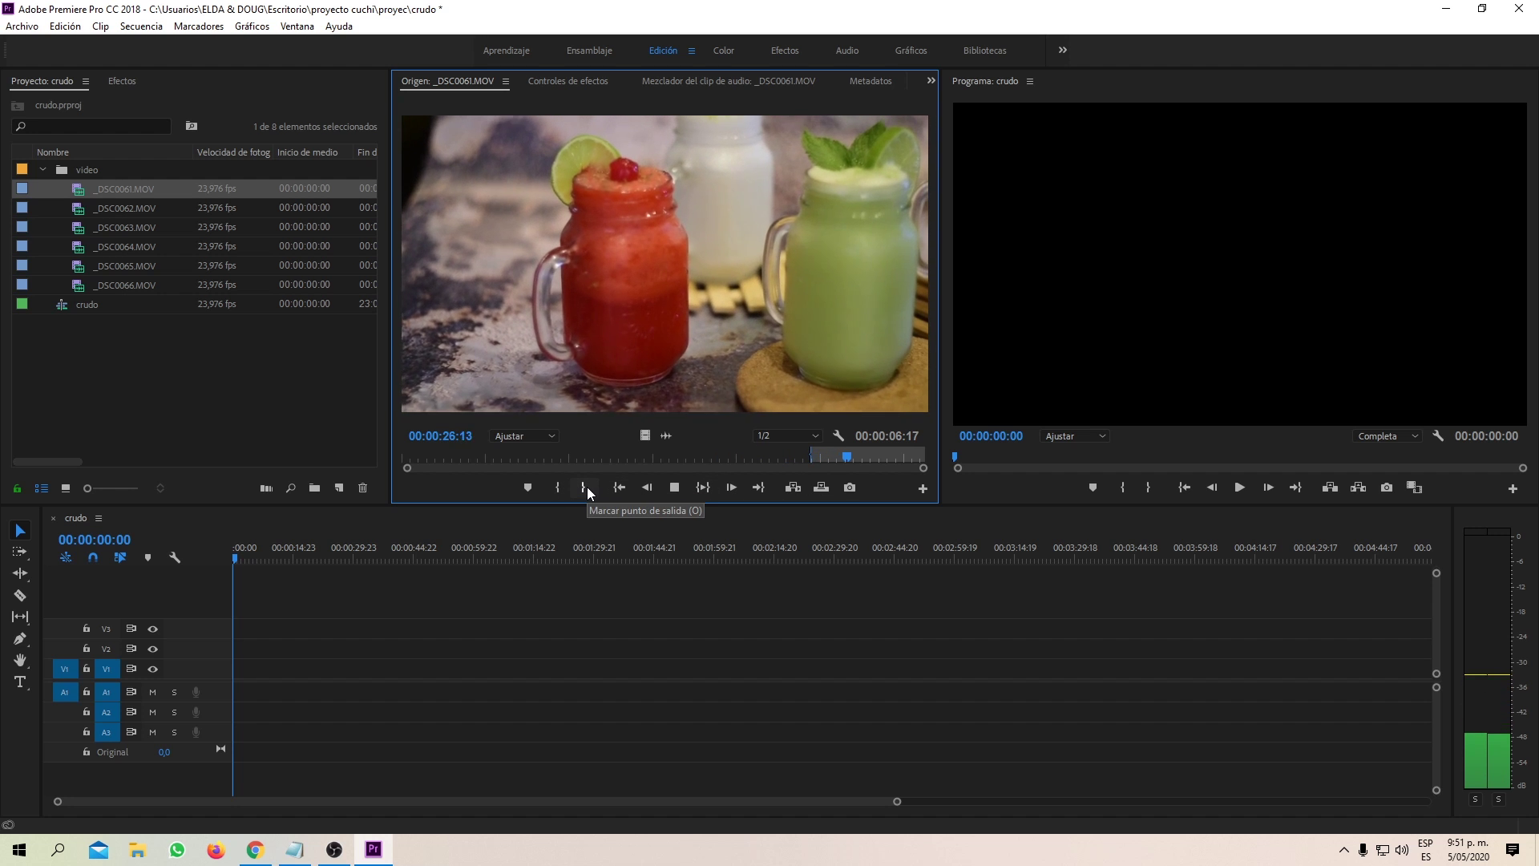
click(587, 487)
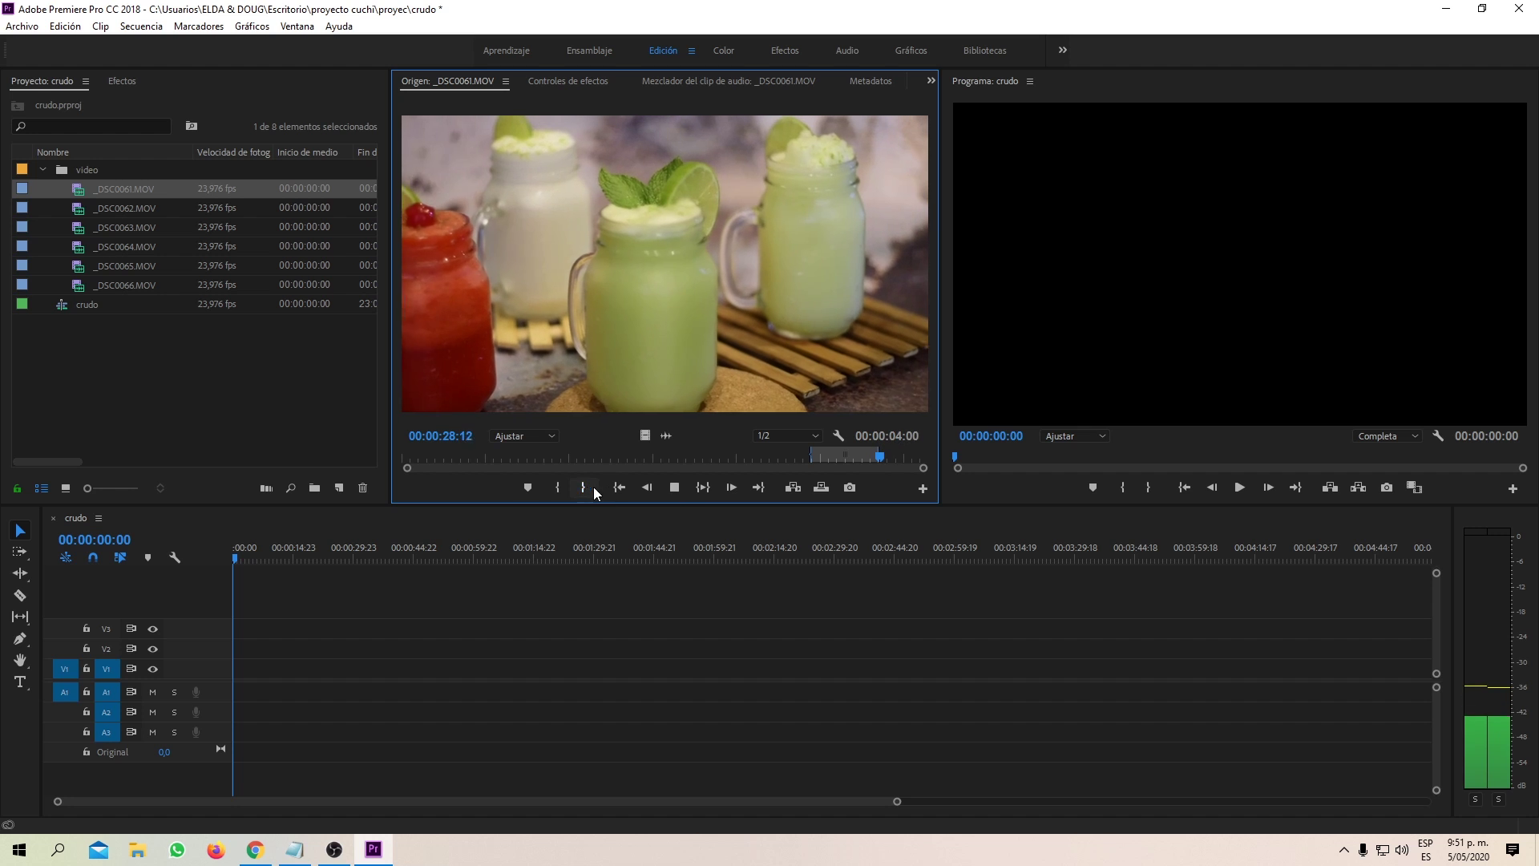
click(674, 488)
drag(260, 677, 299, 674)
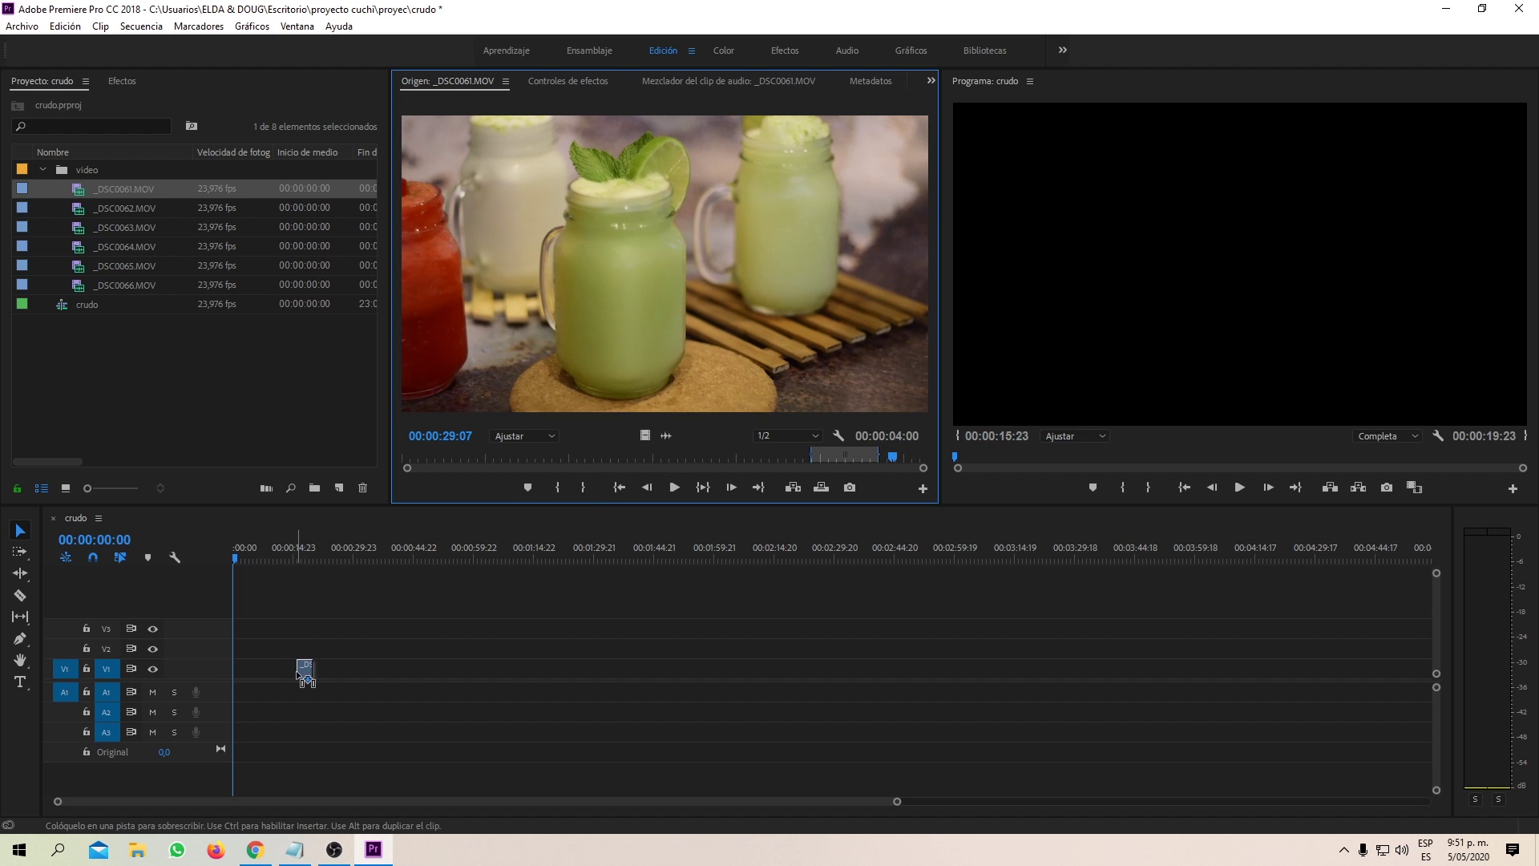
- Preview _DSC0062.MOV and _DSC0063.MOV, trying out start points in each
double_click(82, 210)
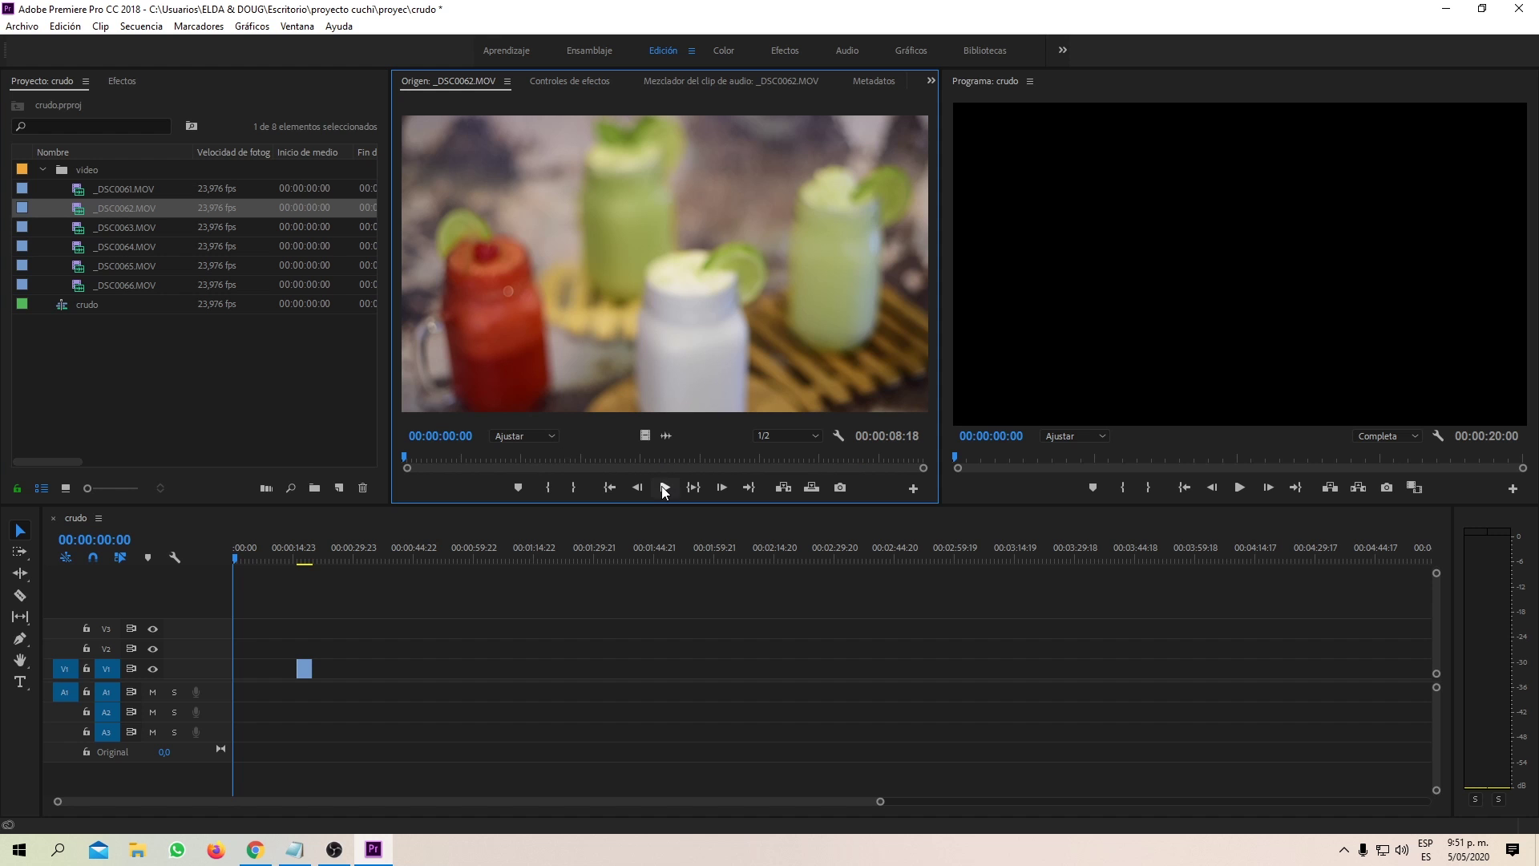
click(665, 488)
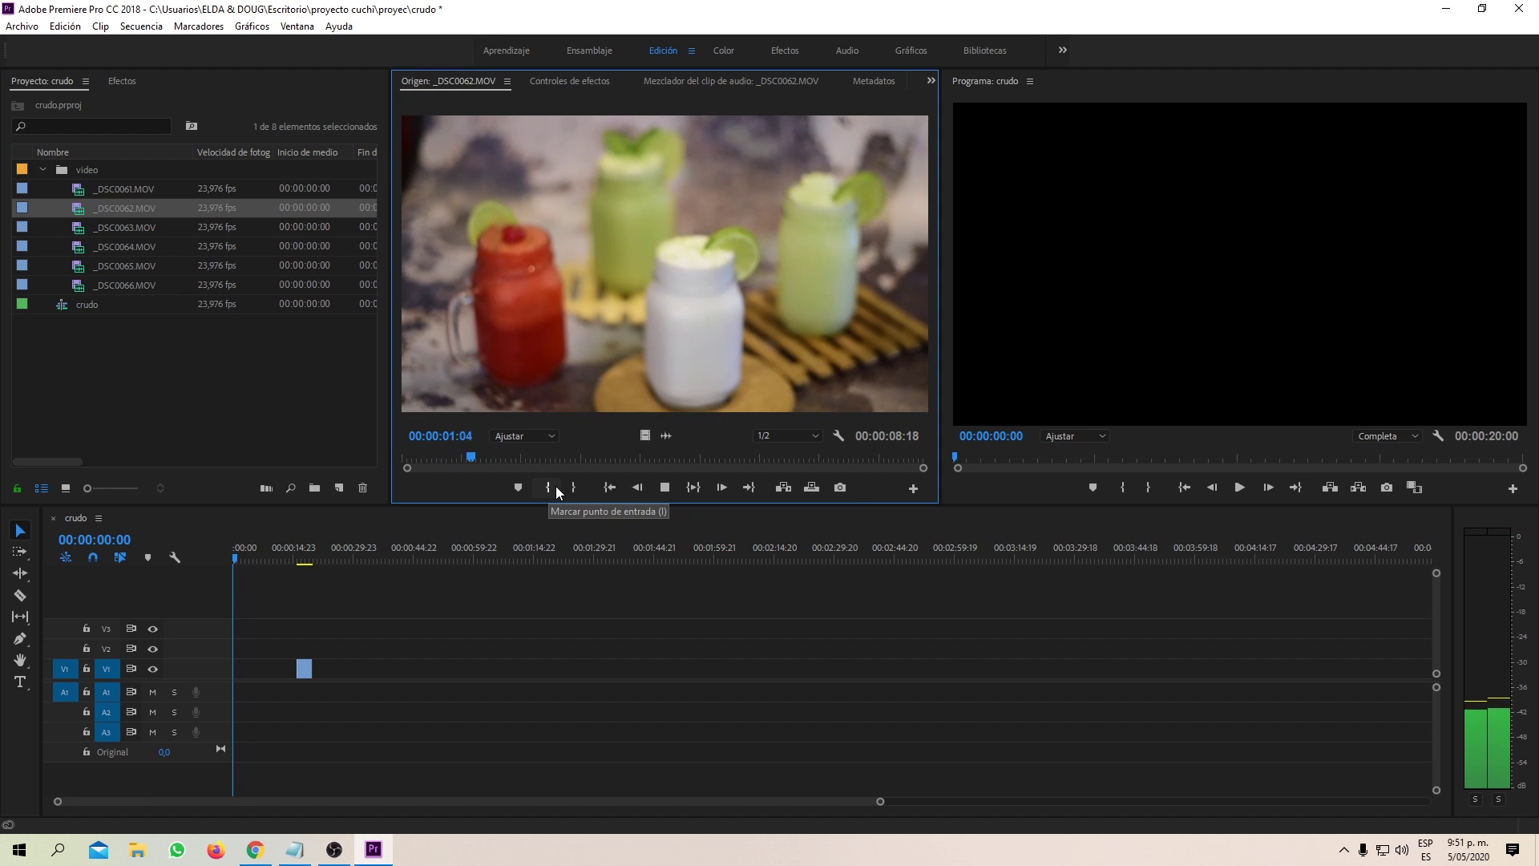
click(557, 487)
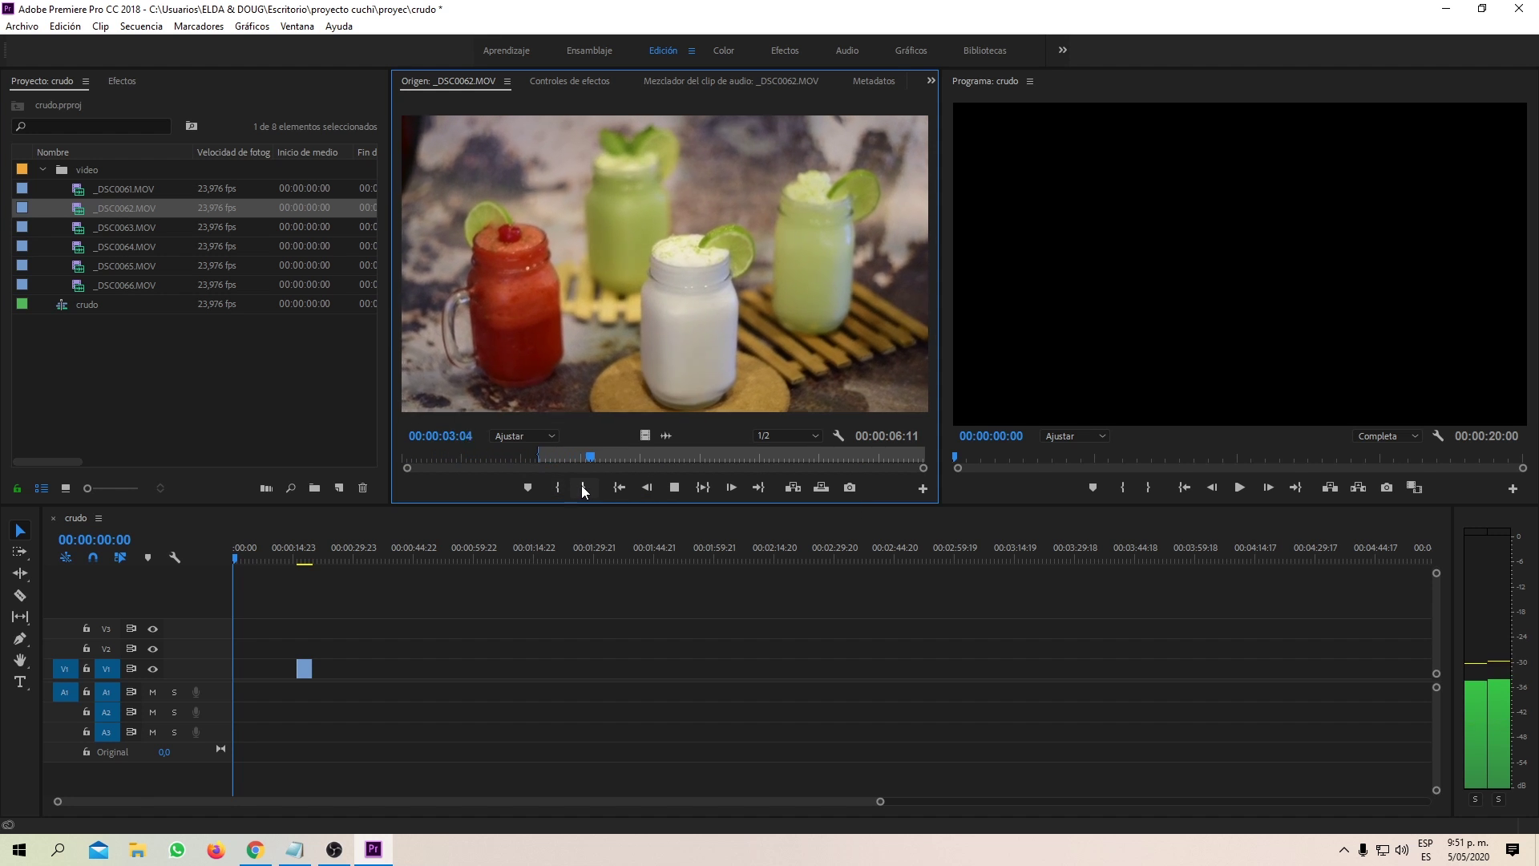
click(560, 487)
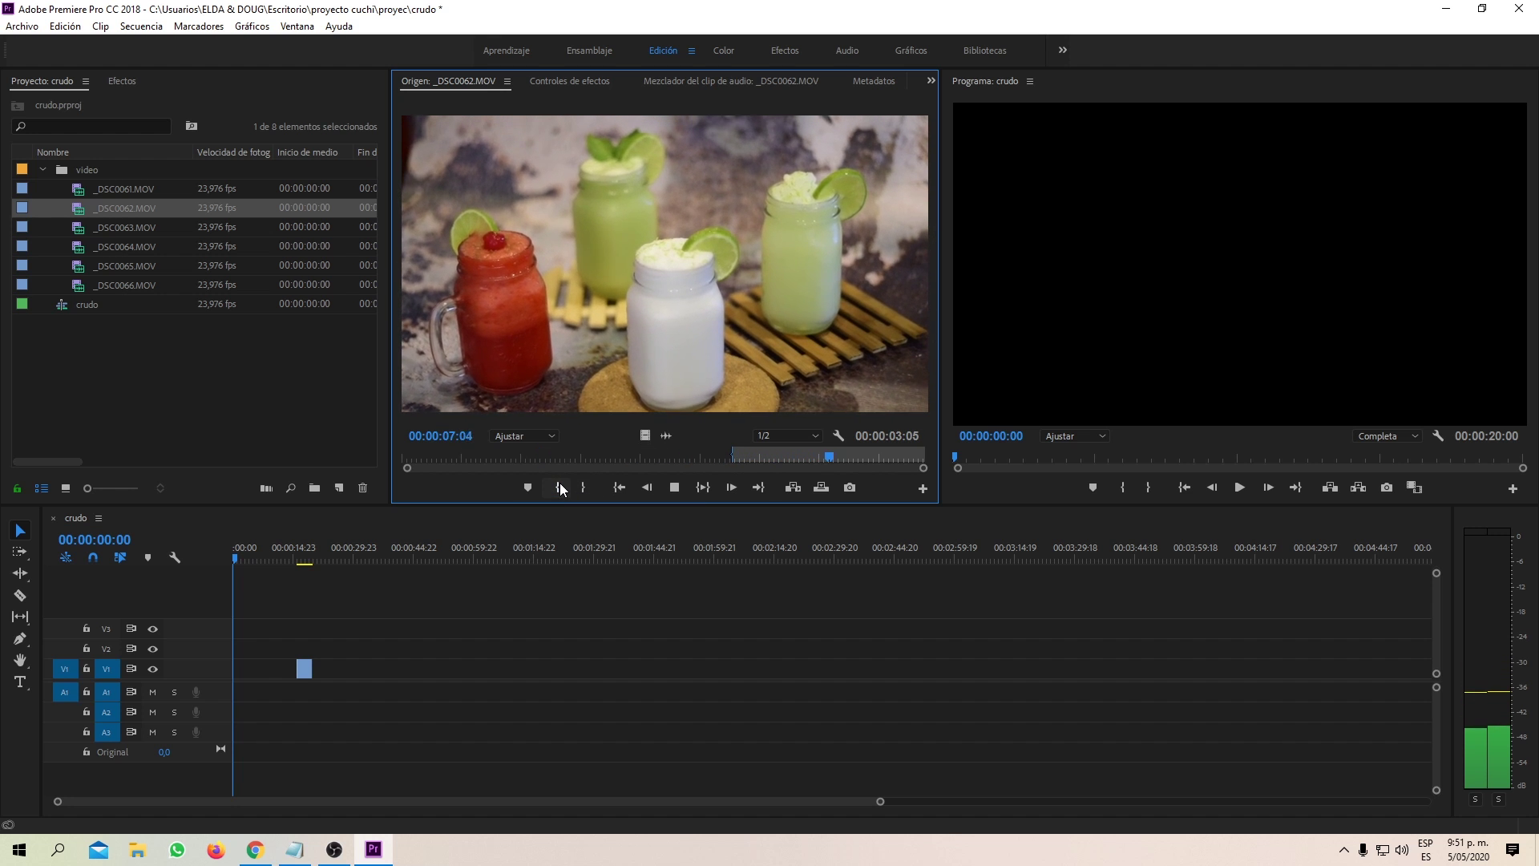
click(565, 484)
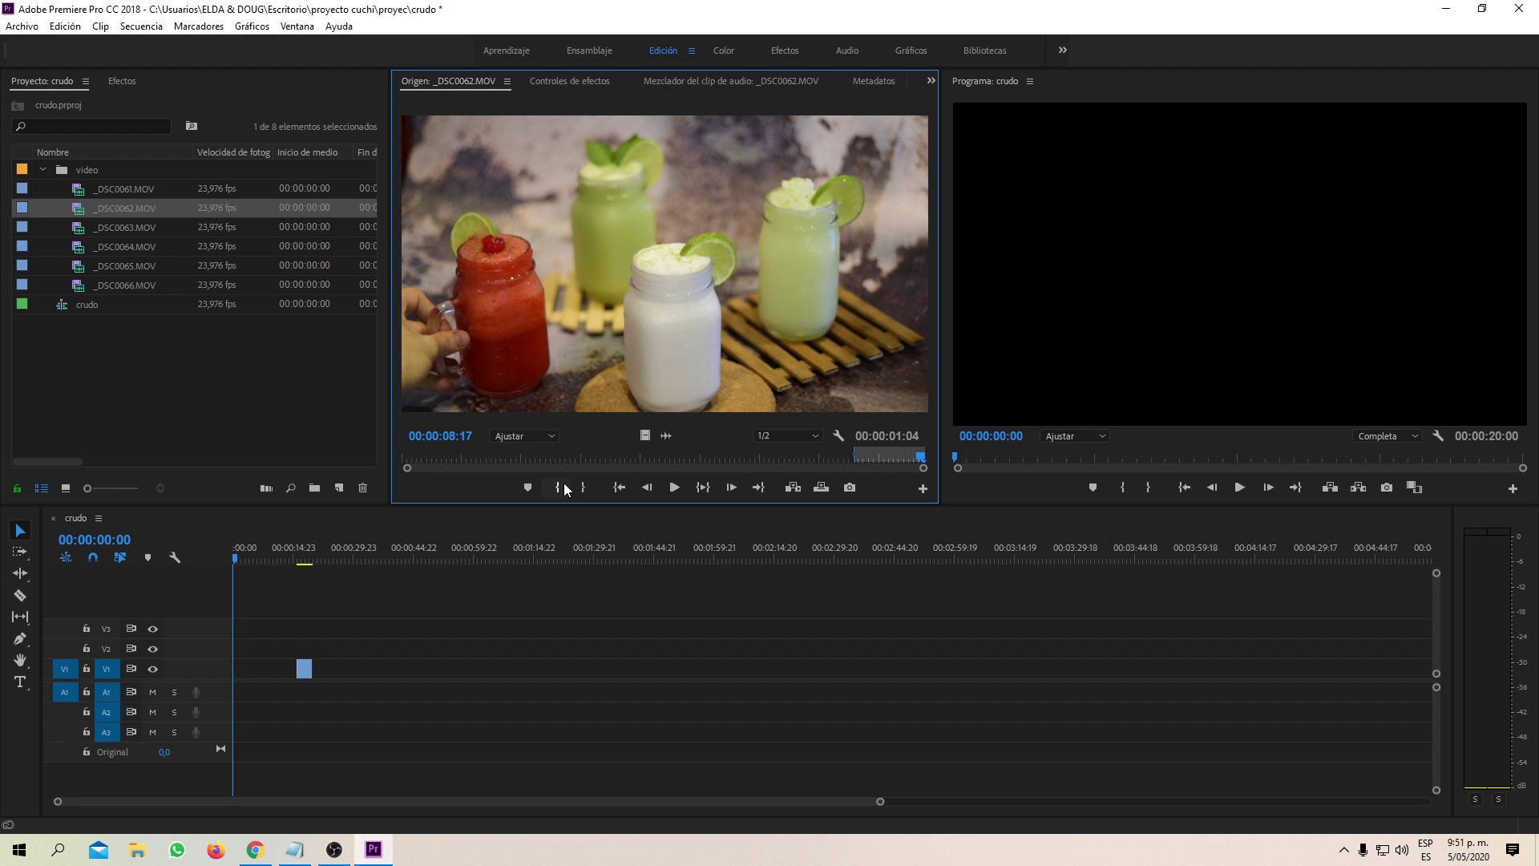
double_click(75, 228)
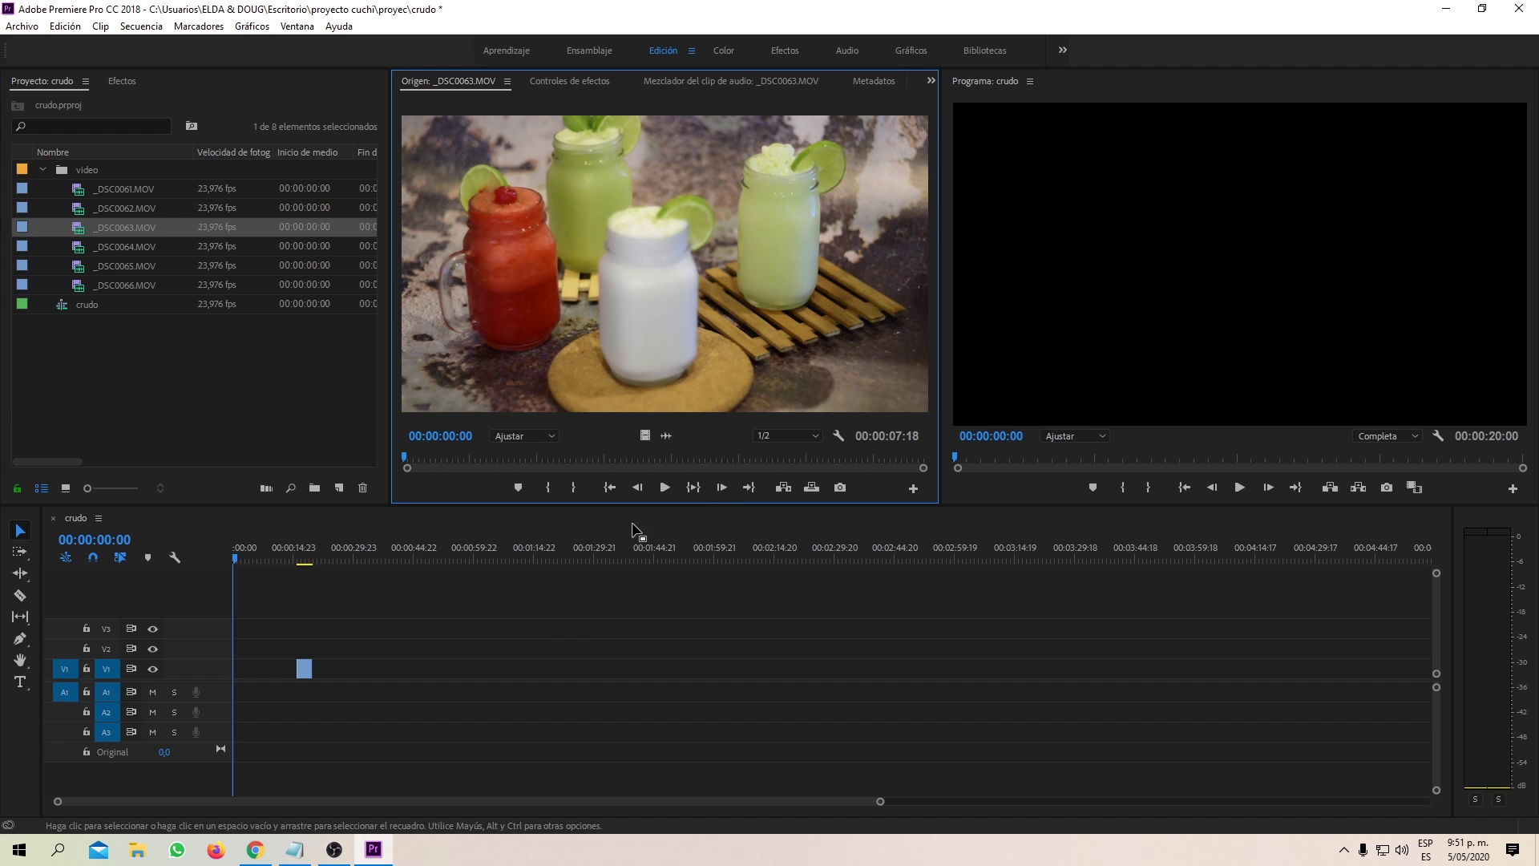
click(552, 489)
click(555, 488)
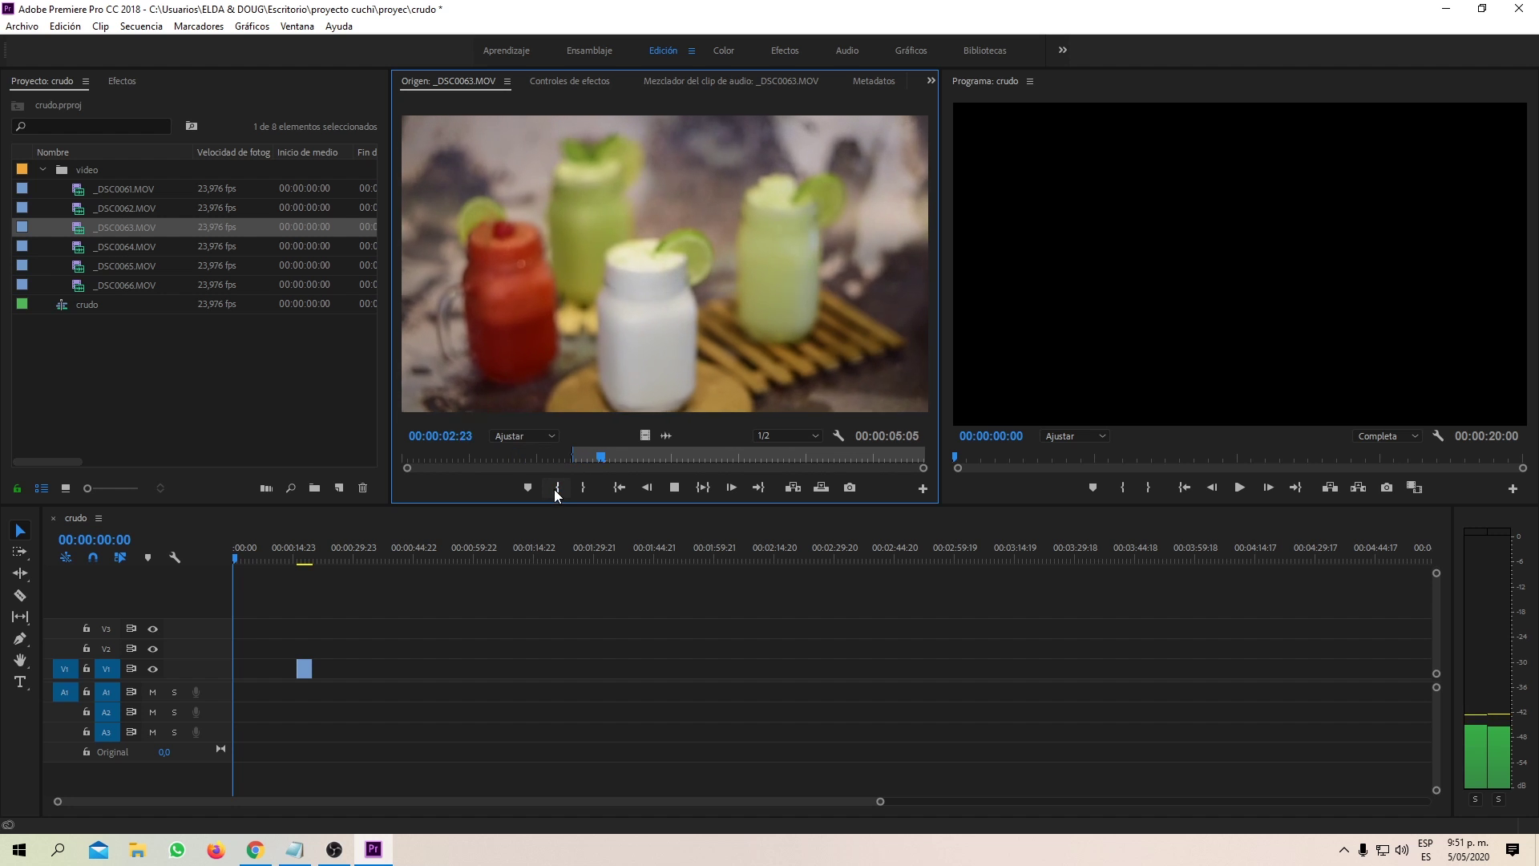
click(561, 488)
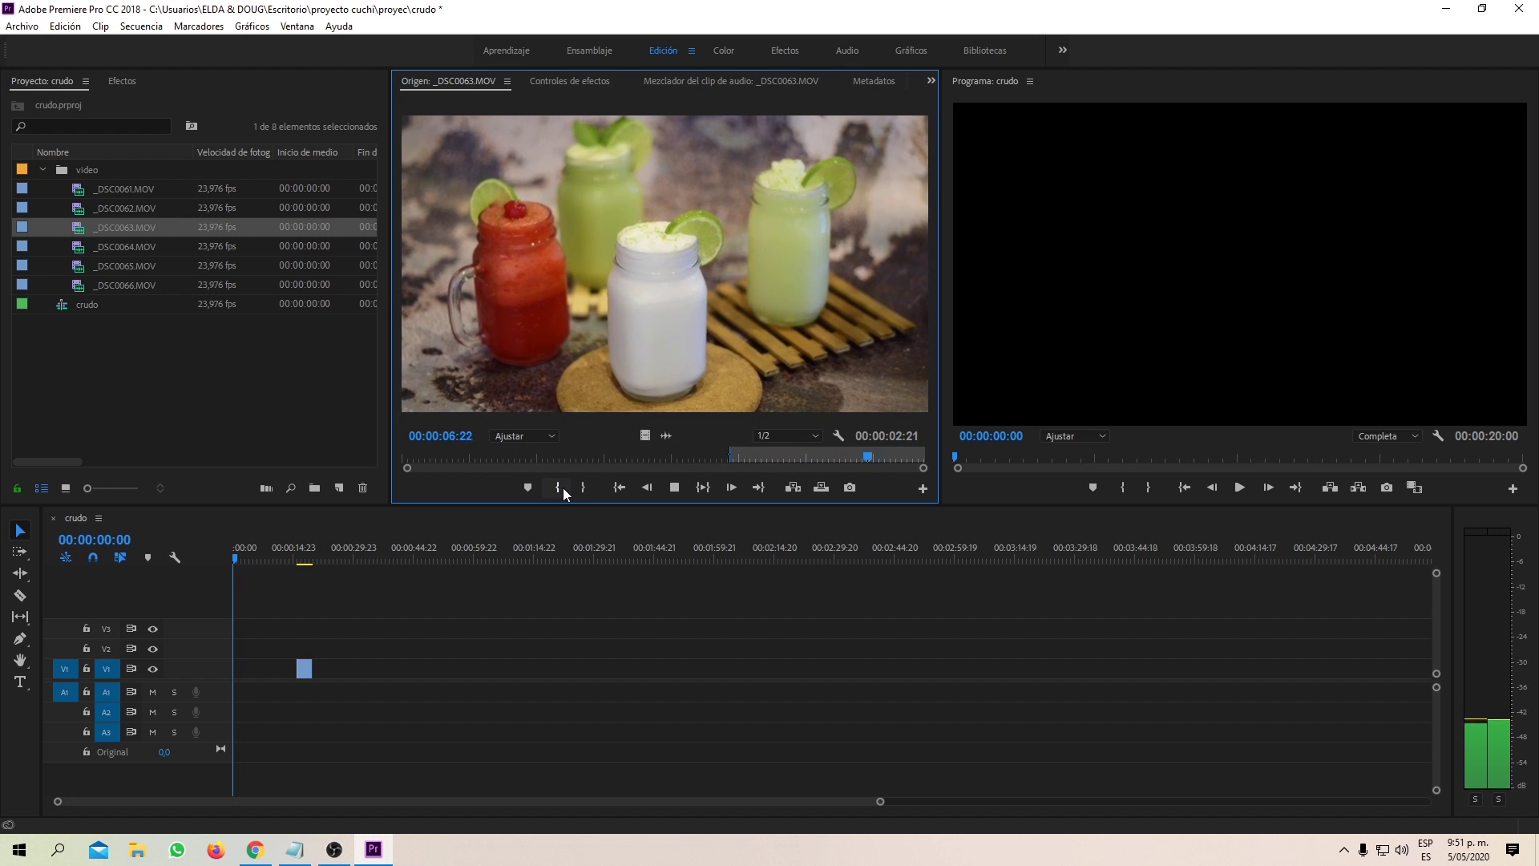
click(563, 487)
- Mark a 03:19 range of _DSC0064.MOV and add it to V1 after the first clip
double_click(82, 251)
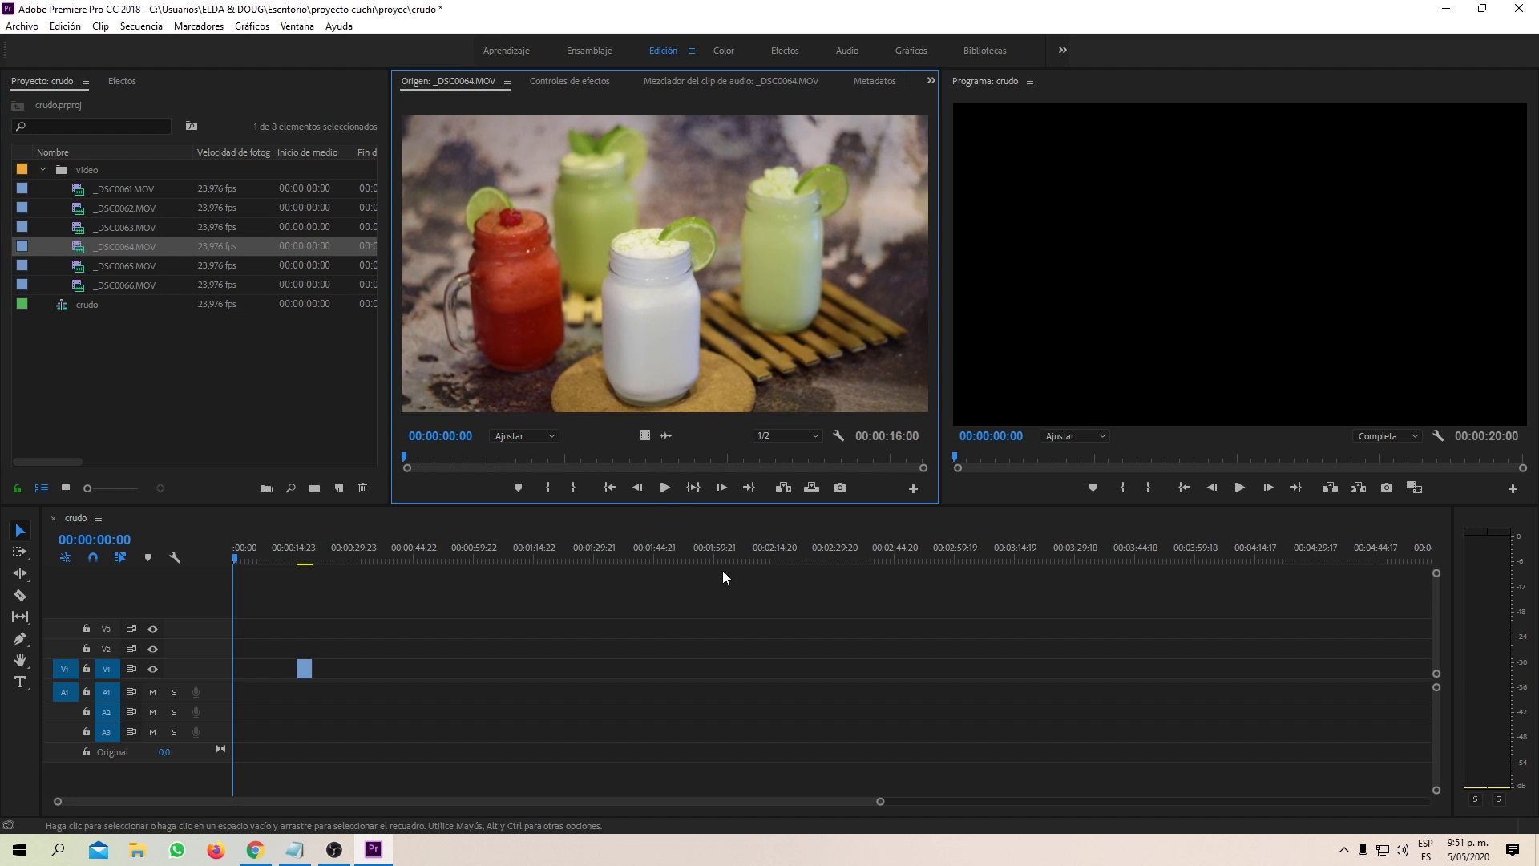
click(561, 486)
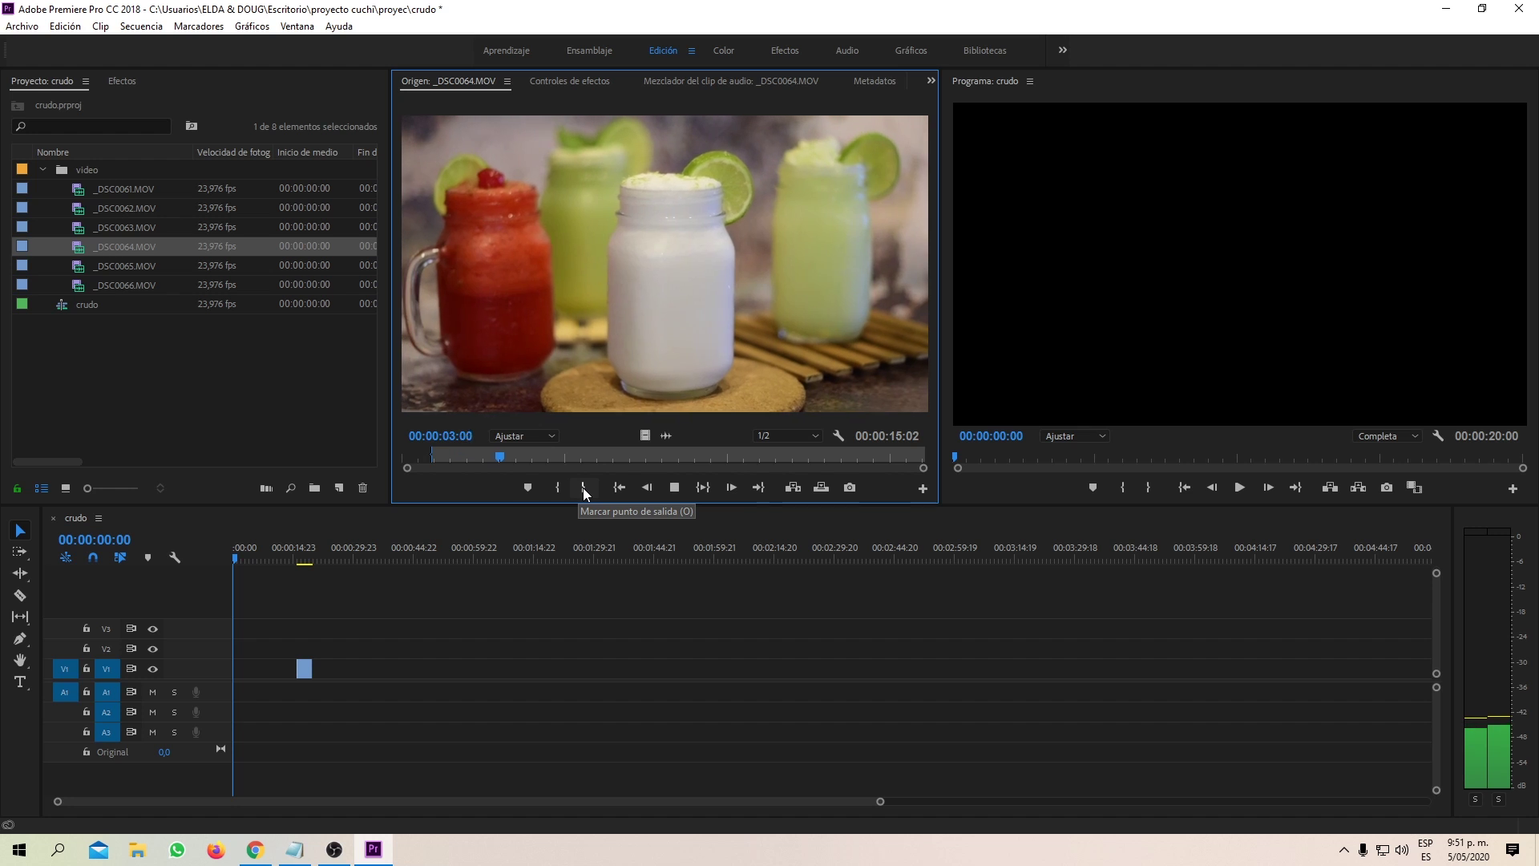
click(584, 487)
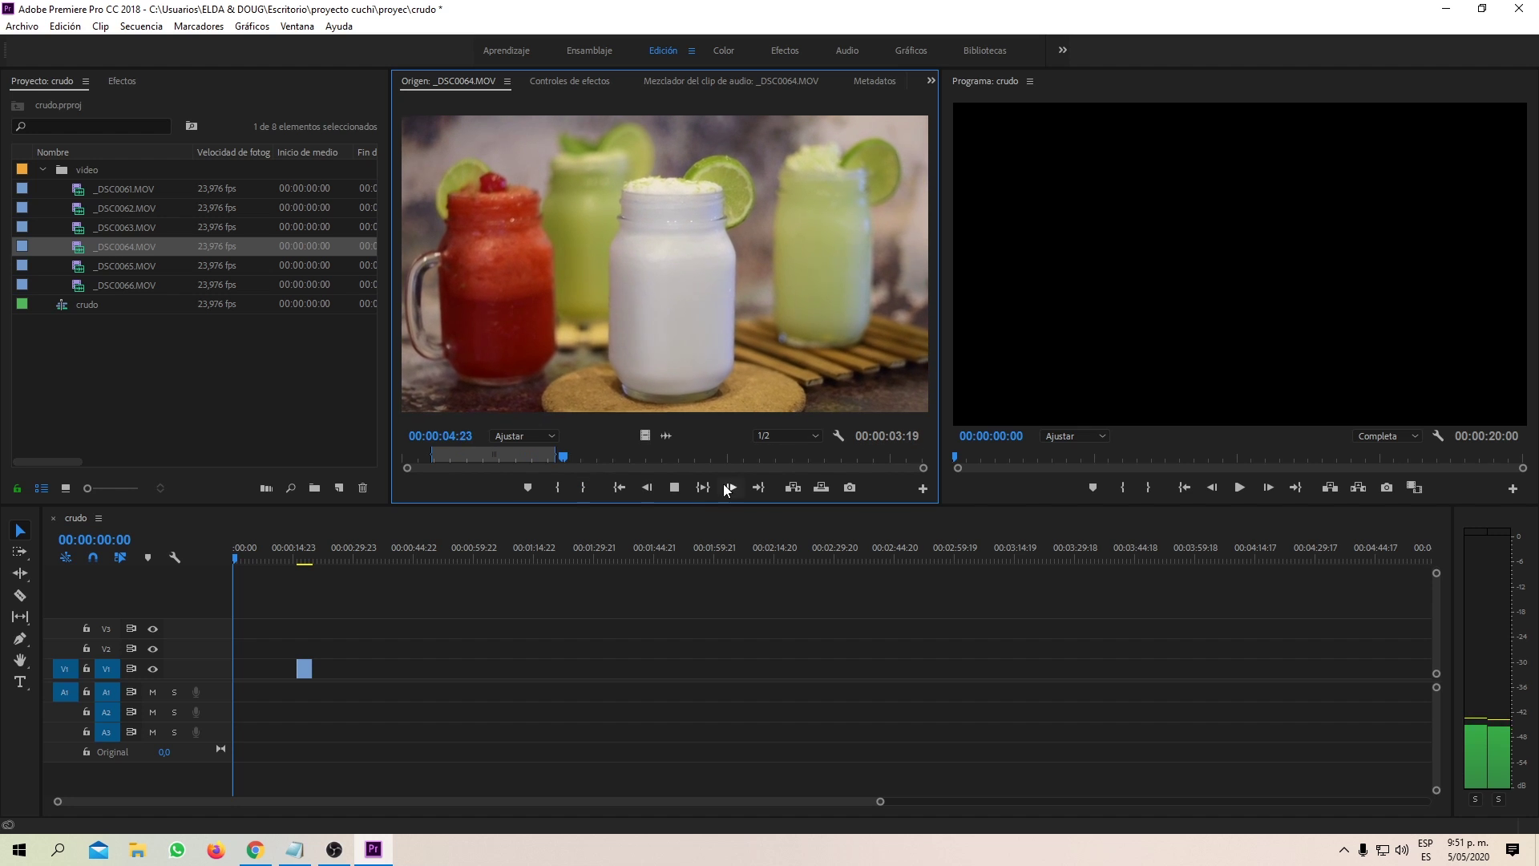
click(672, 486)
mouse_move(646, 436)
mouse_down()
mouse_move(321, 658)
mouse_move(334, 657)
mouse_up()
mouse_move(586, 456)
mouse_down()
mouse_move(750, 456)
mouse_move(738, 495)
mouse_move(913, 510)
mouse_up()
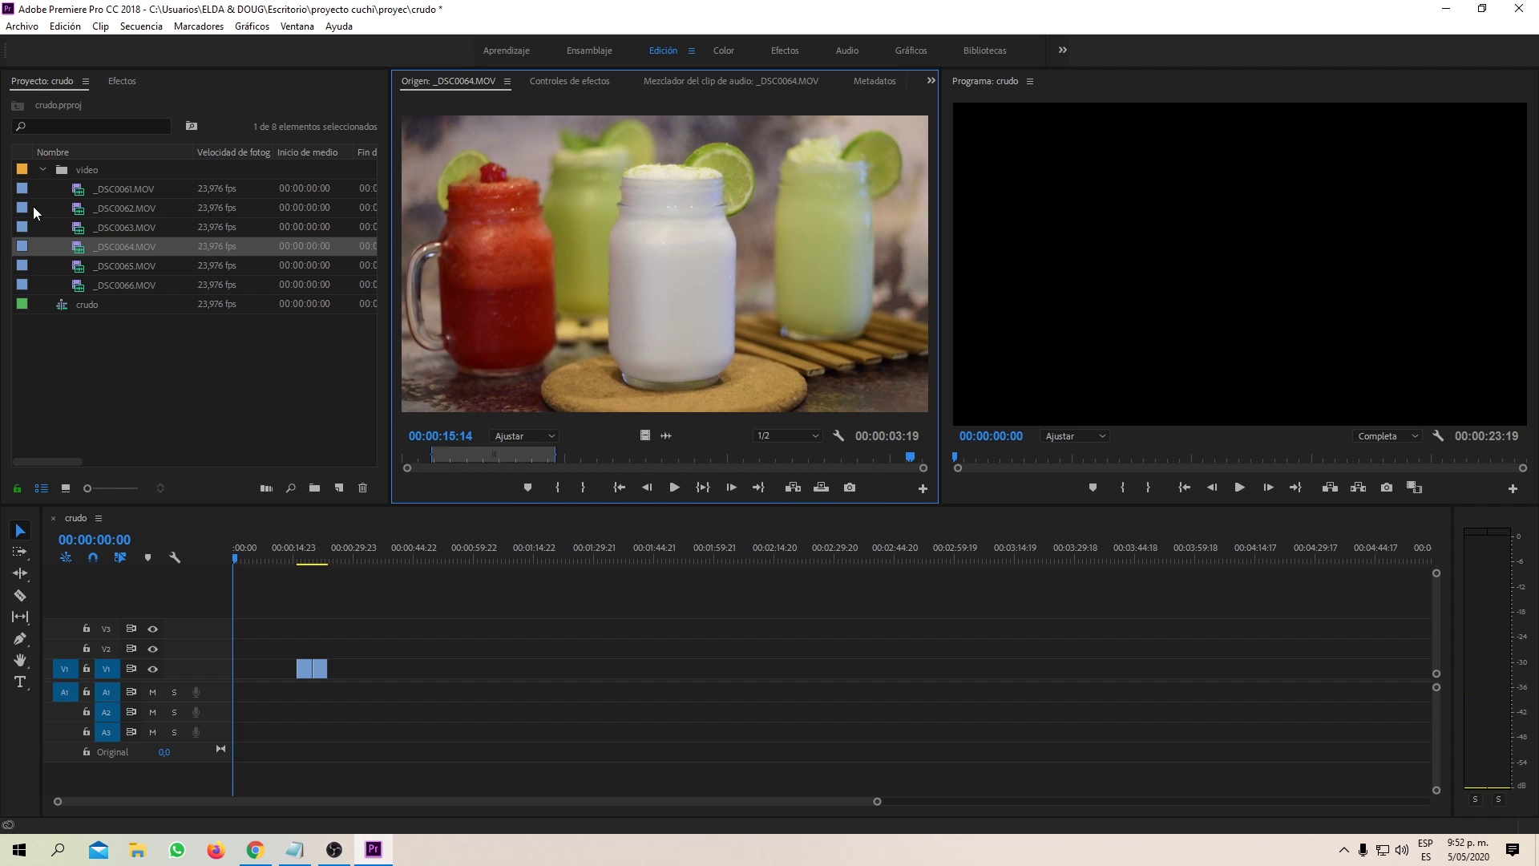
- Mark _DSC0065.MOV from 01:18 to 04:16 and add it to V1 after the existing clips
double_click(82, 267)
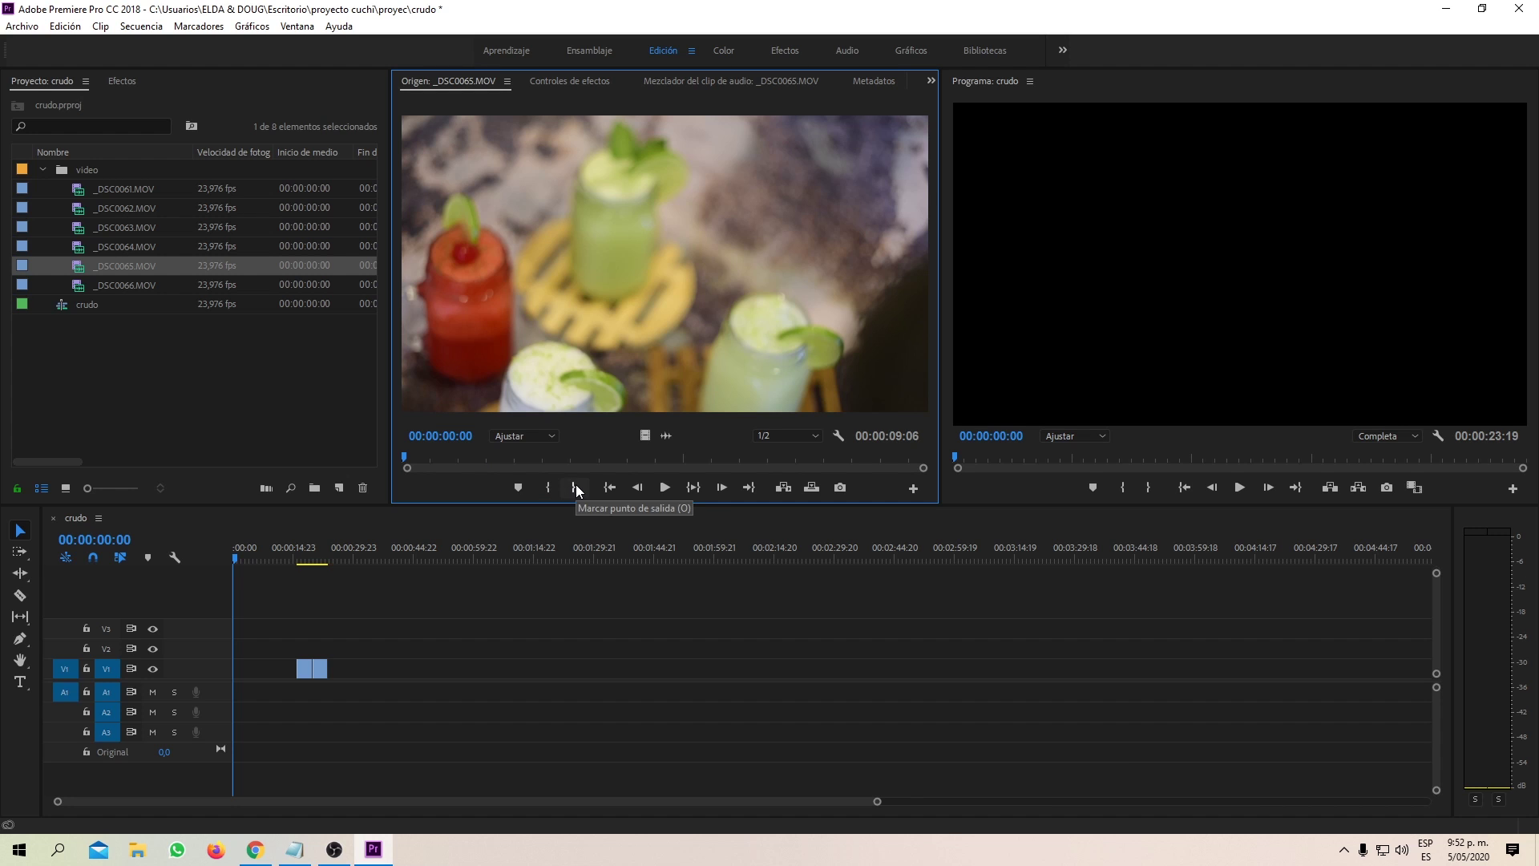
click(502, 459)
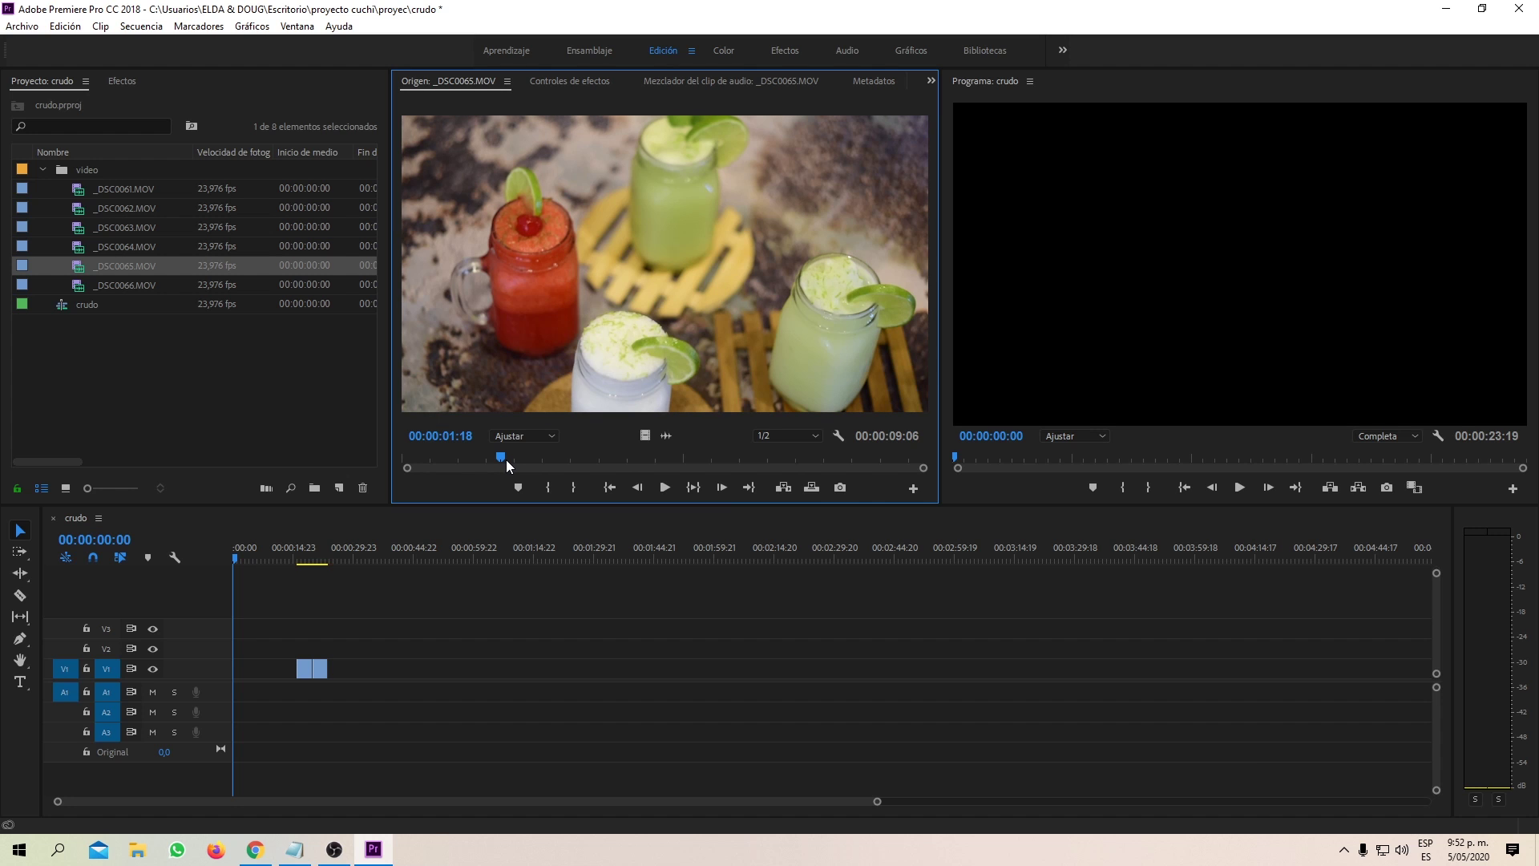
key(i)
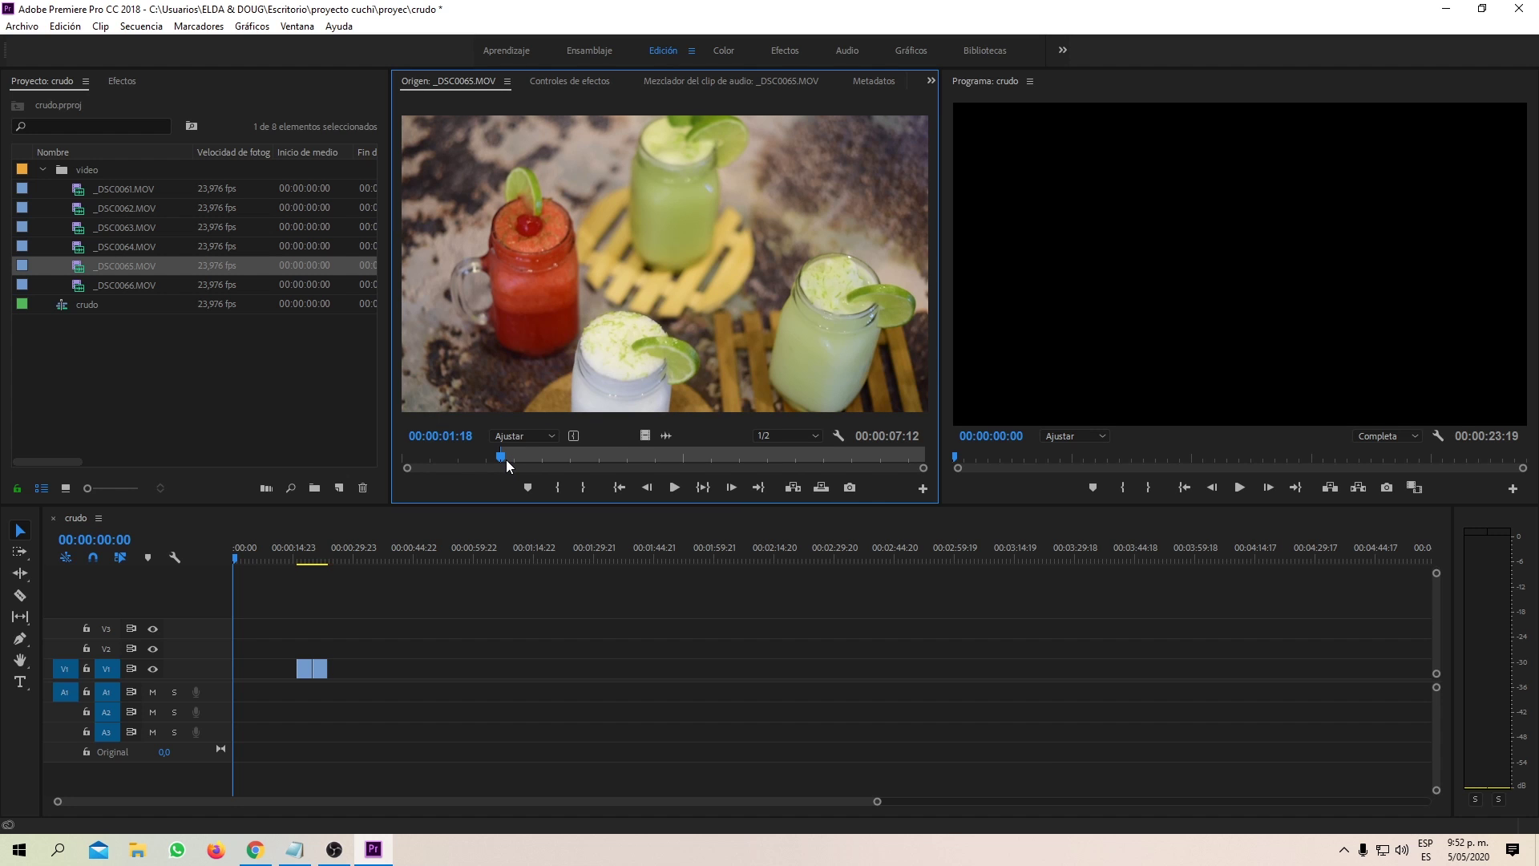
key(space)
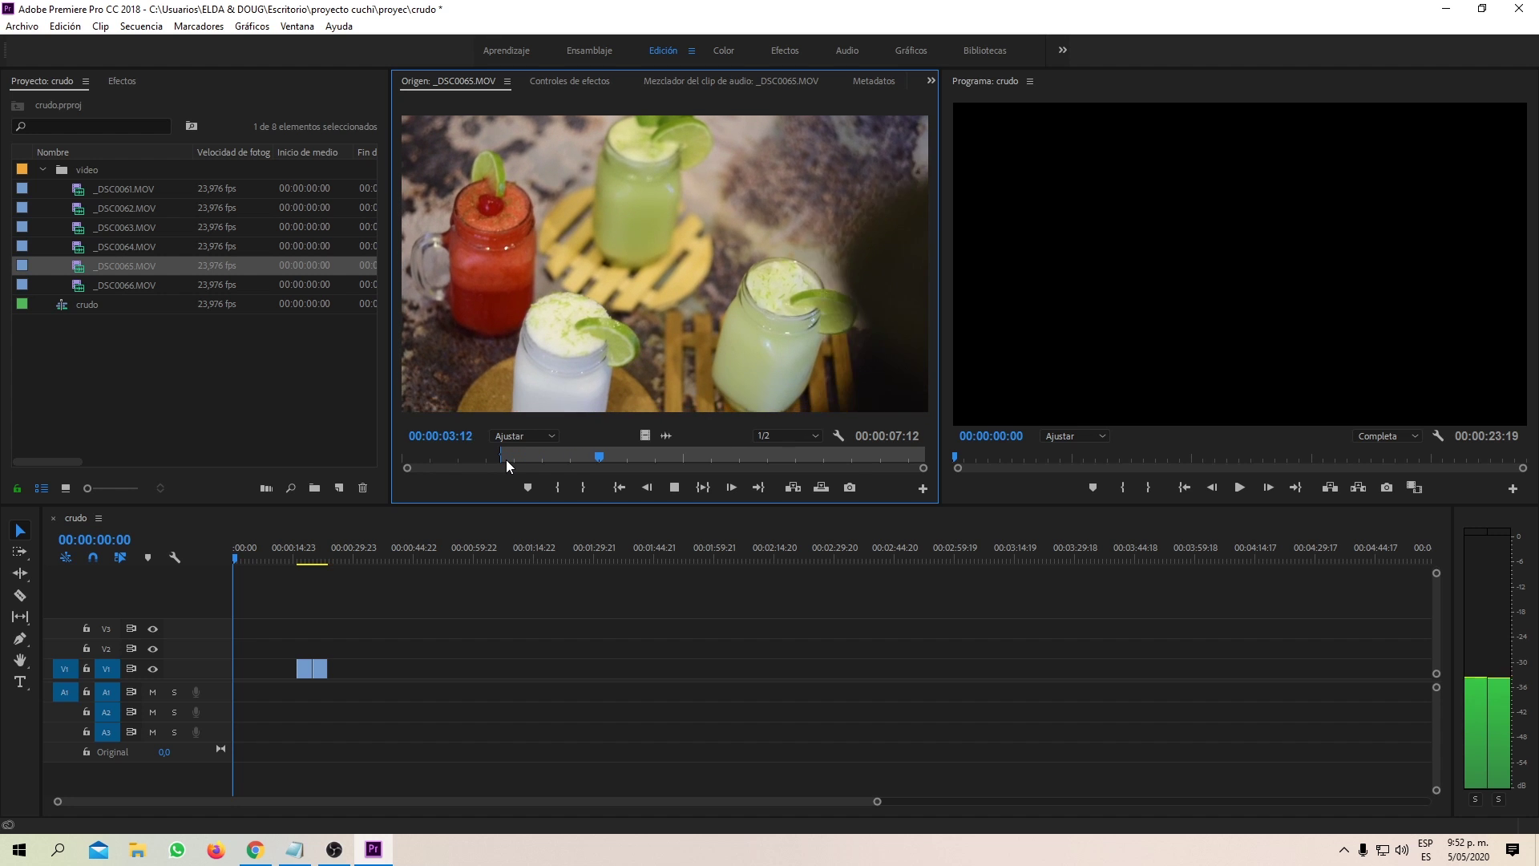
key(space)
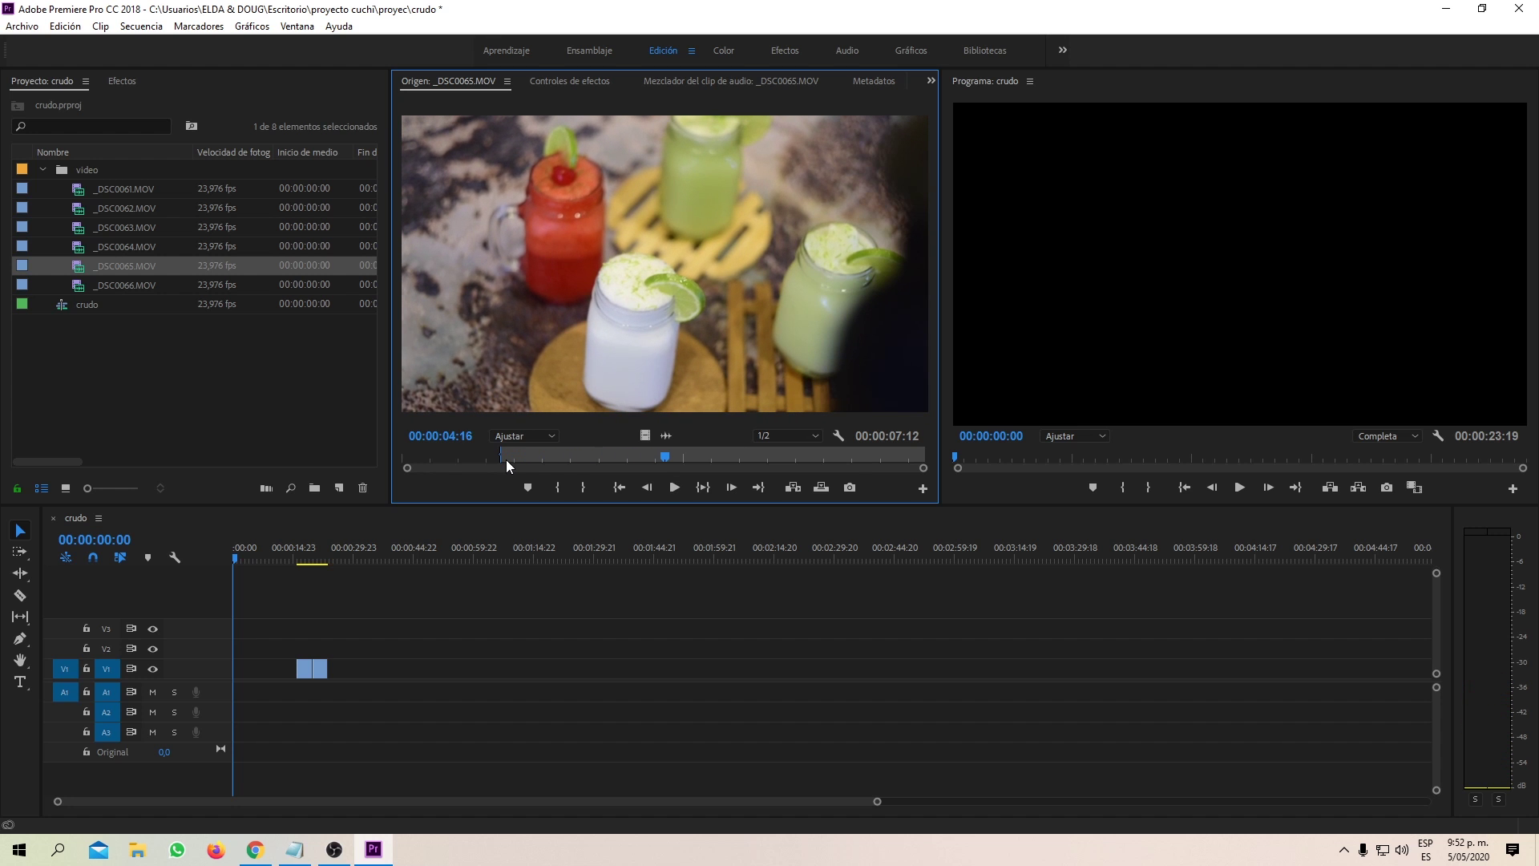
key(o)
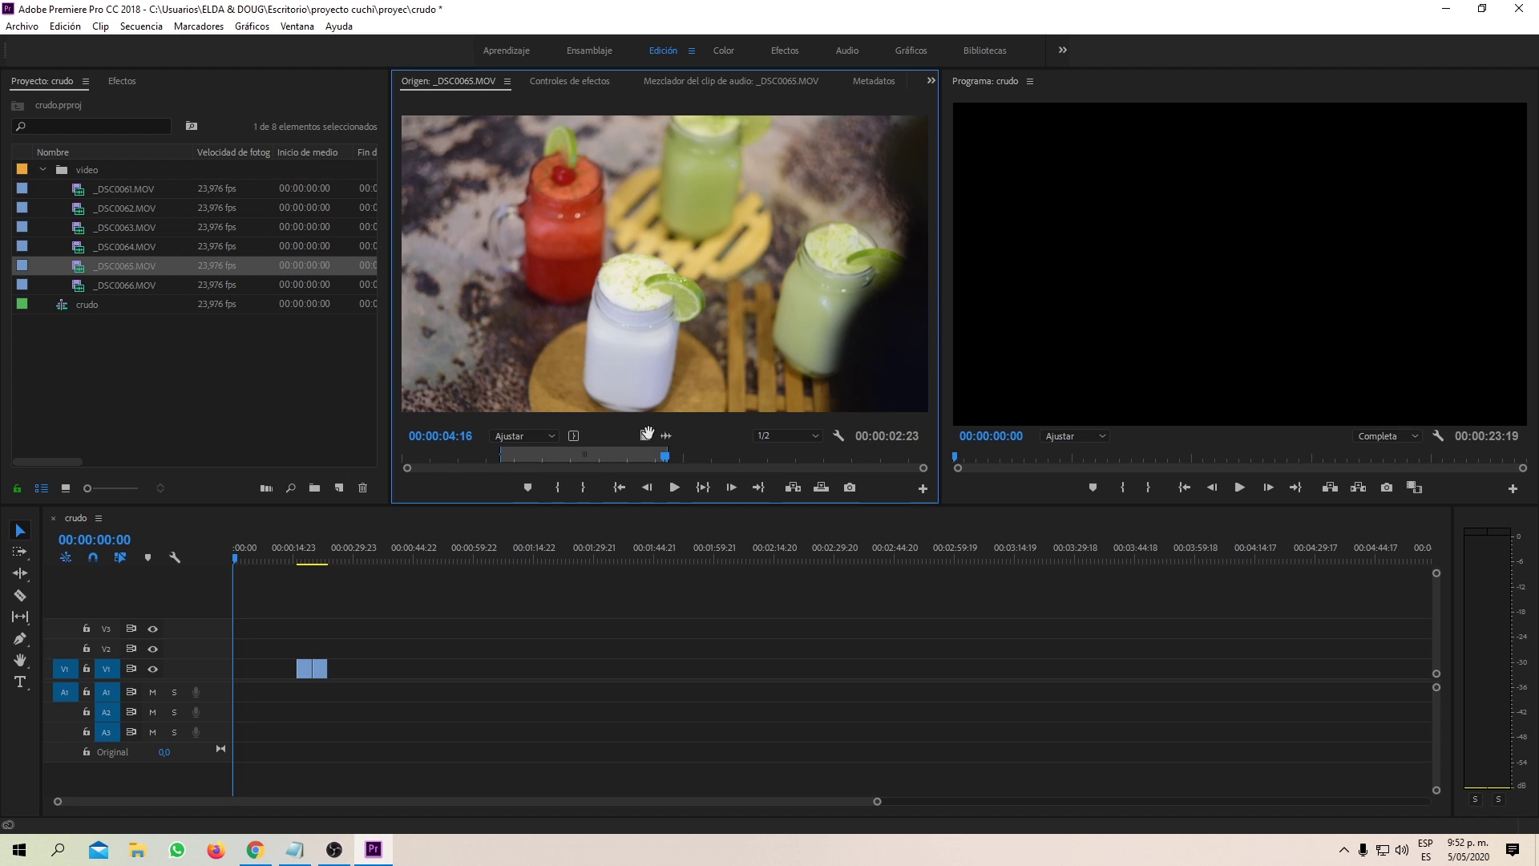
drag(383, 628, 329, 669)
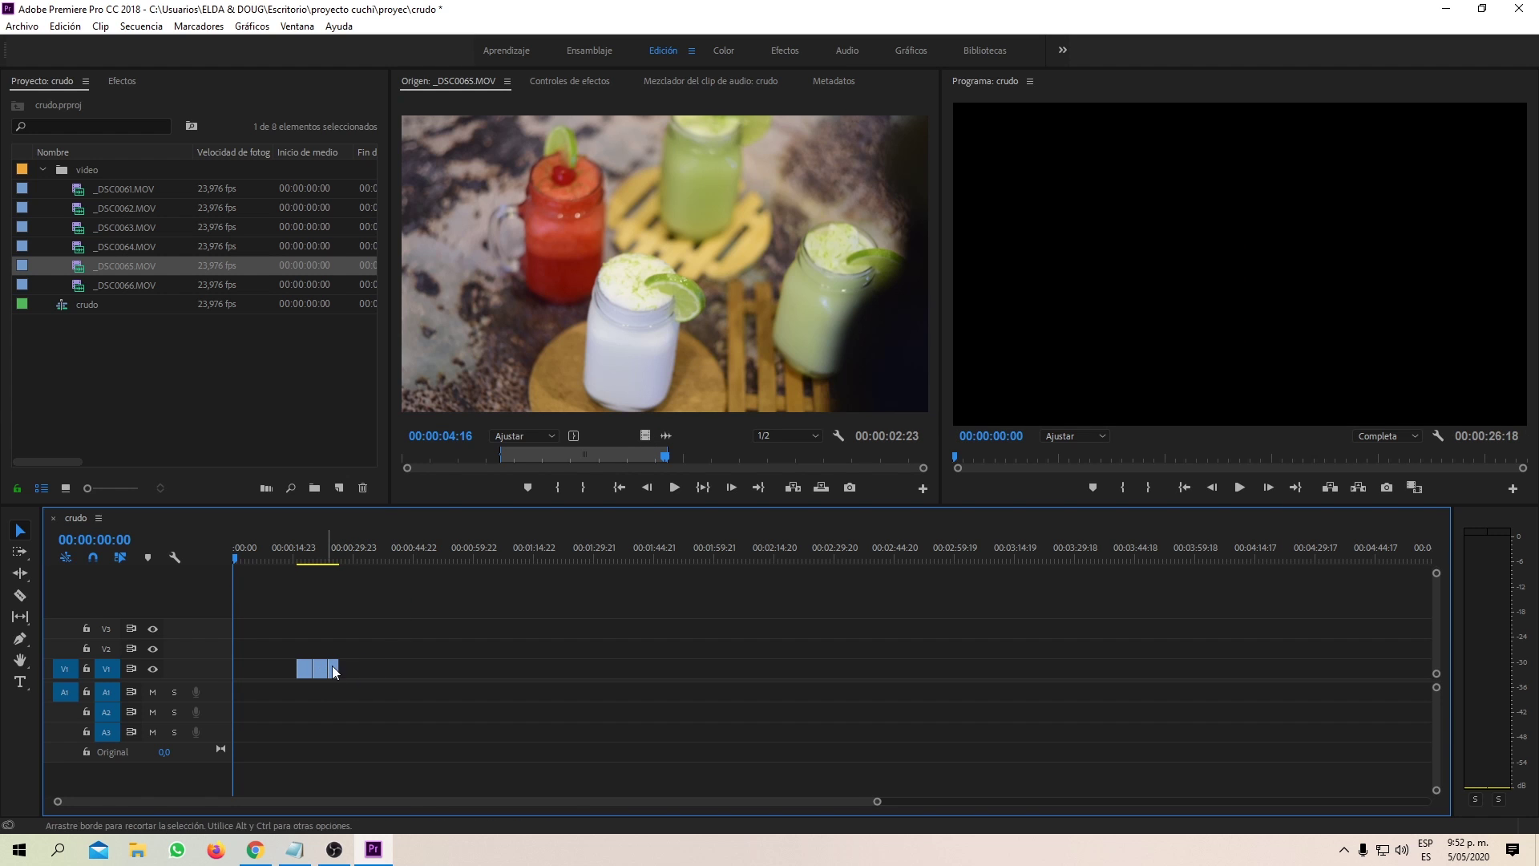
mouse_move(645, 435)
mouse_down()
mouse_move(592, 431)
mouse_move(701, 311)
mouse_up()
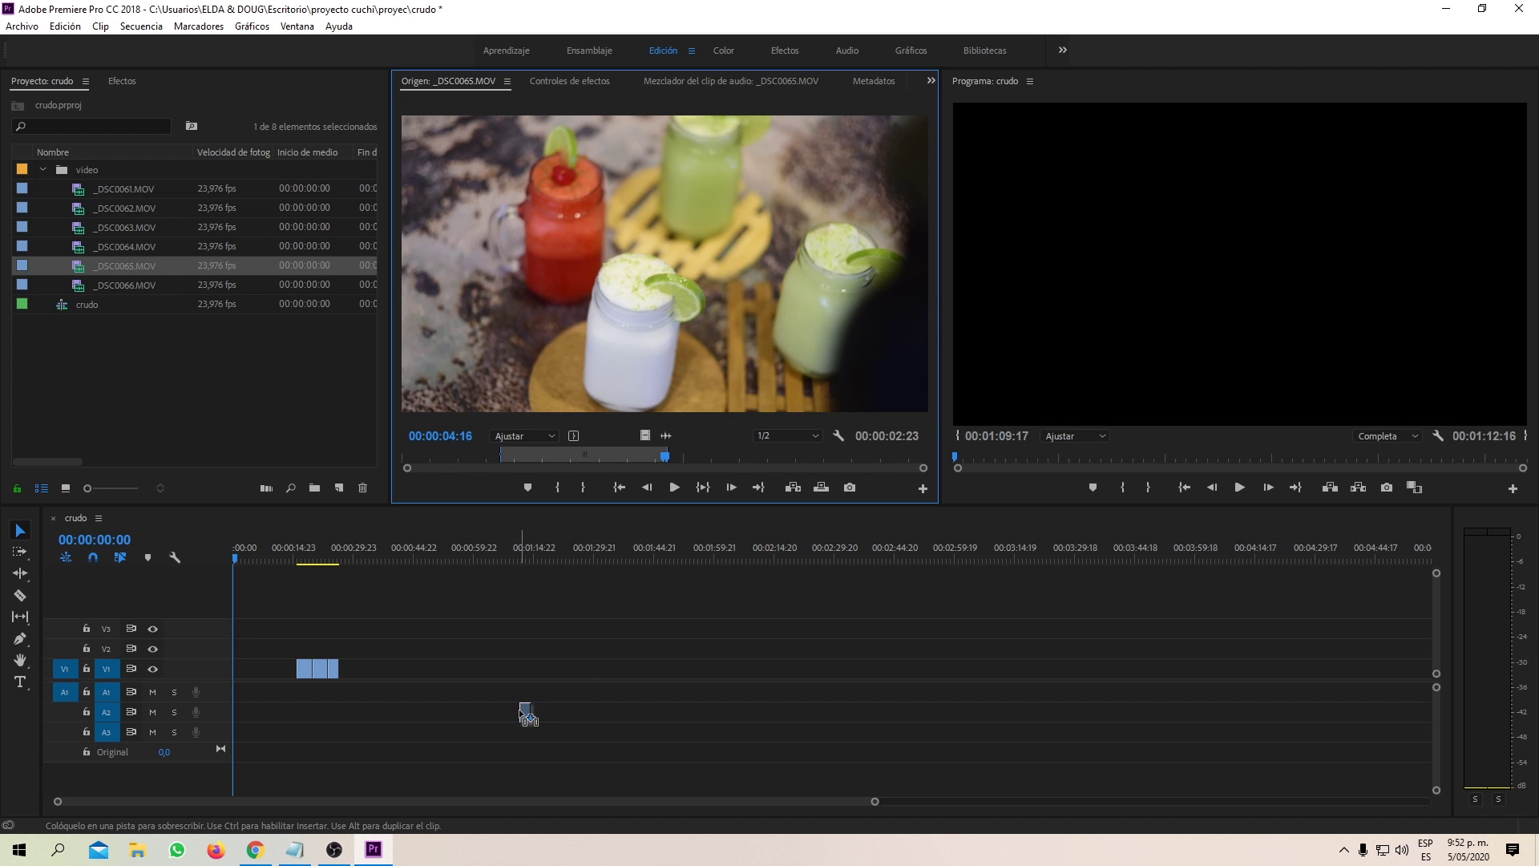
mouse_move(539, 719)
mouse_down()
mouse_move(665, 408)
mouse_move(710, 239)
mouse_up()
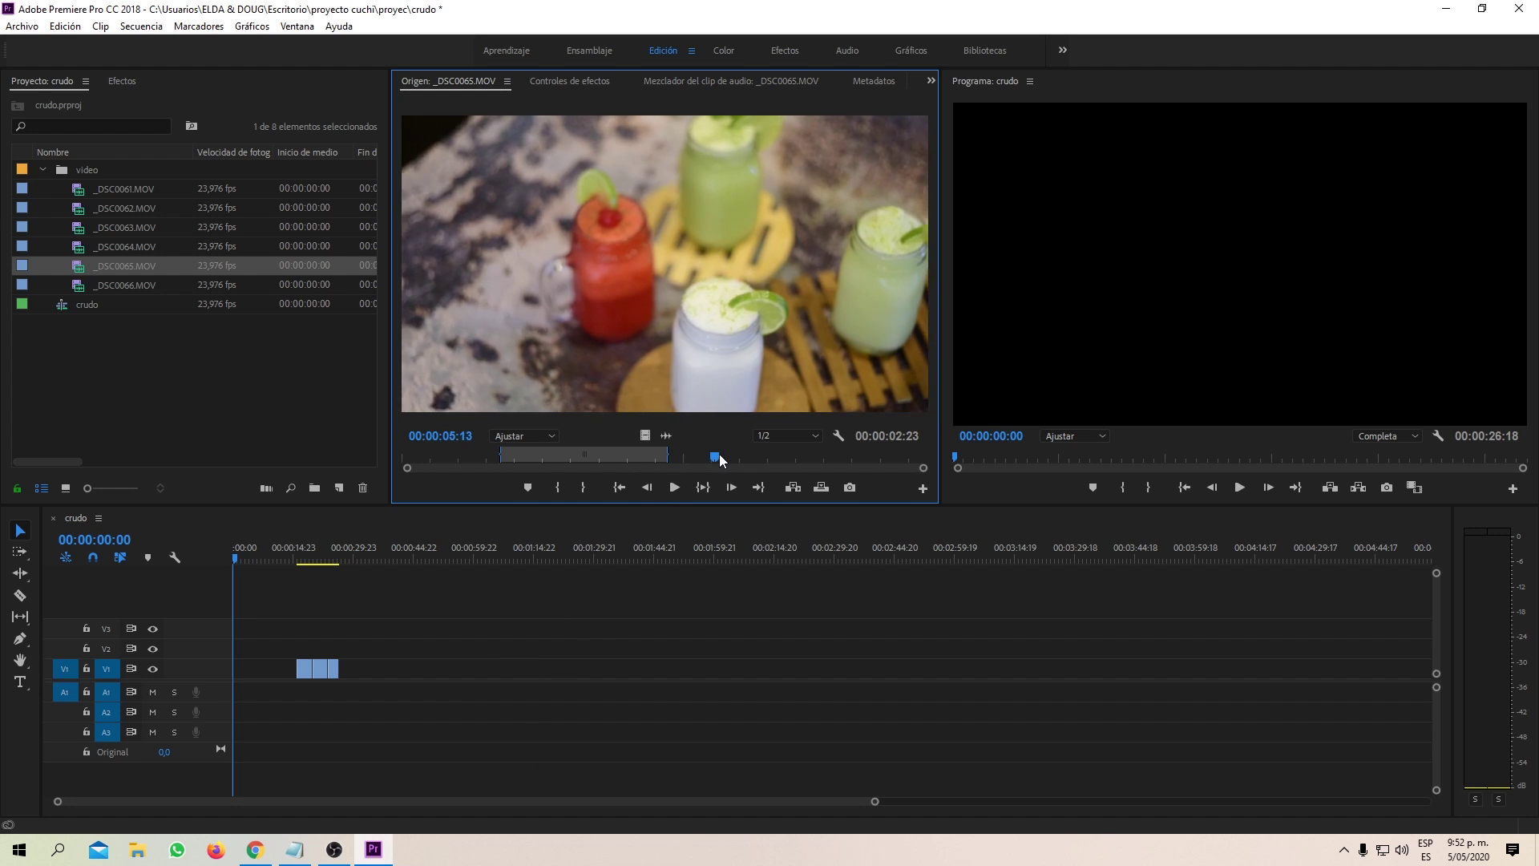
- Add a second _DSC0065.MOV range, 07:10 to 08:21, to the end of V1
drag(683, 457, 819, 457)
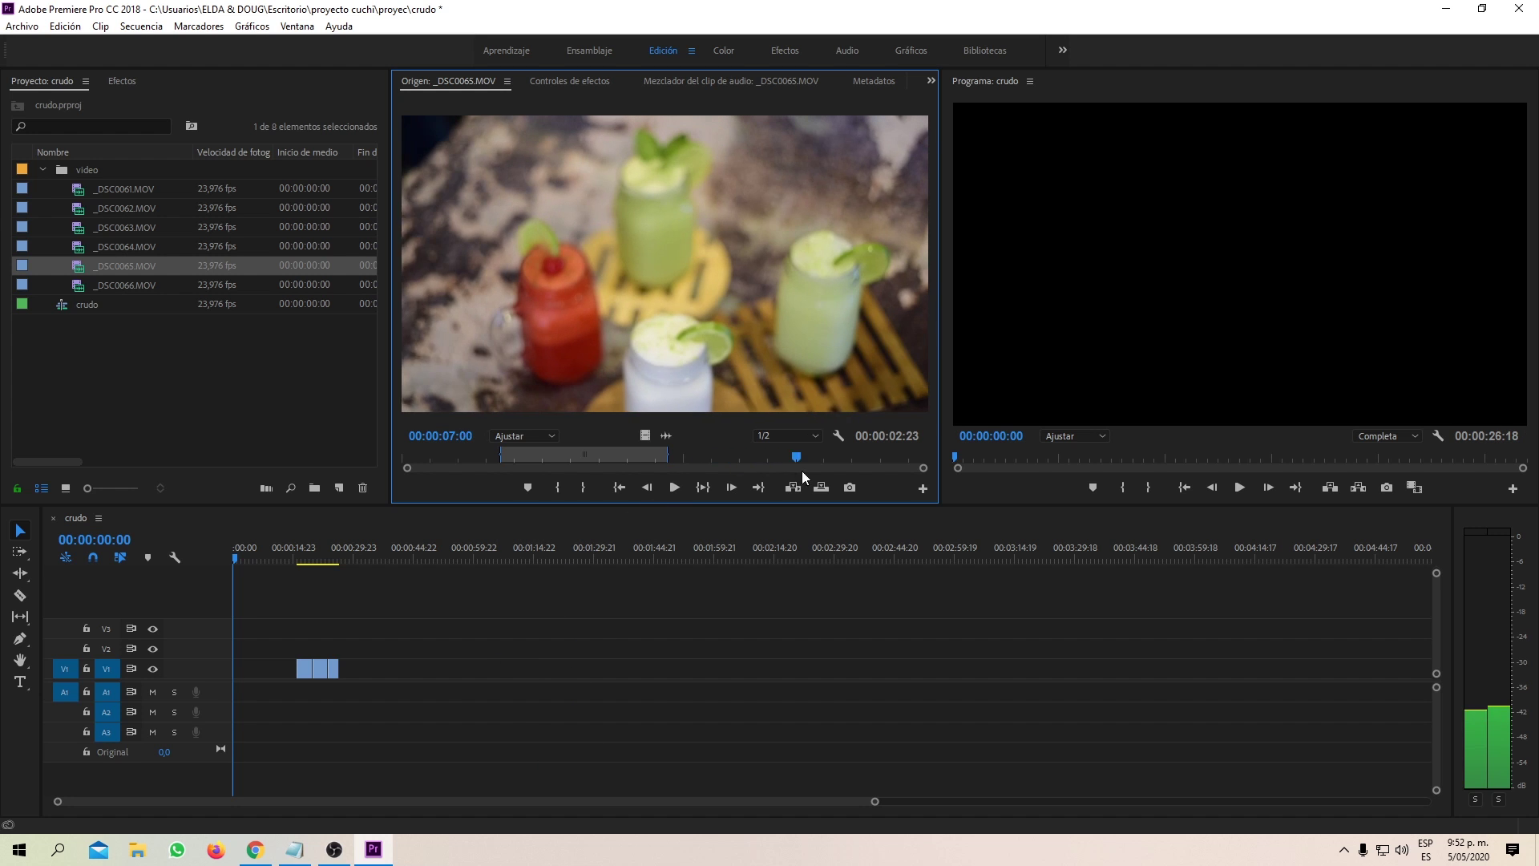
click(557, 487)
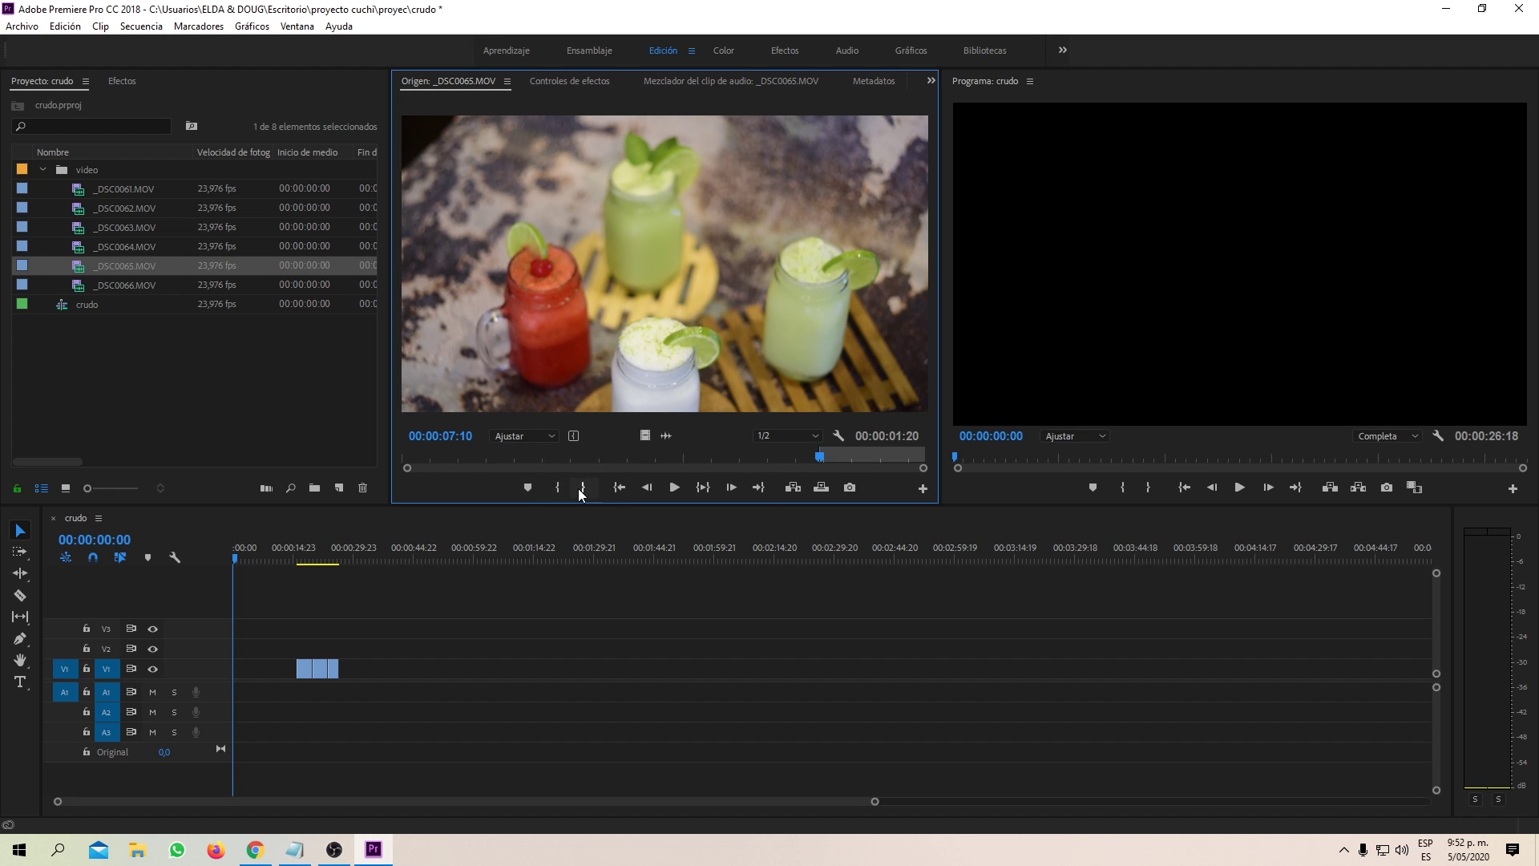
click(673, 488)
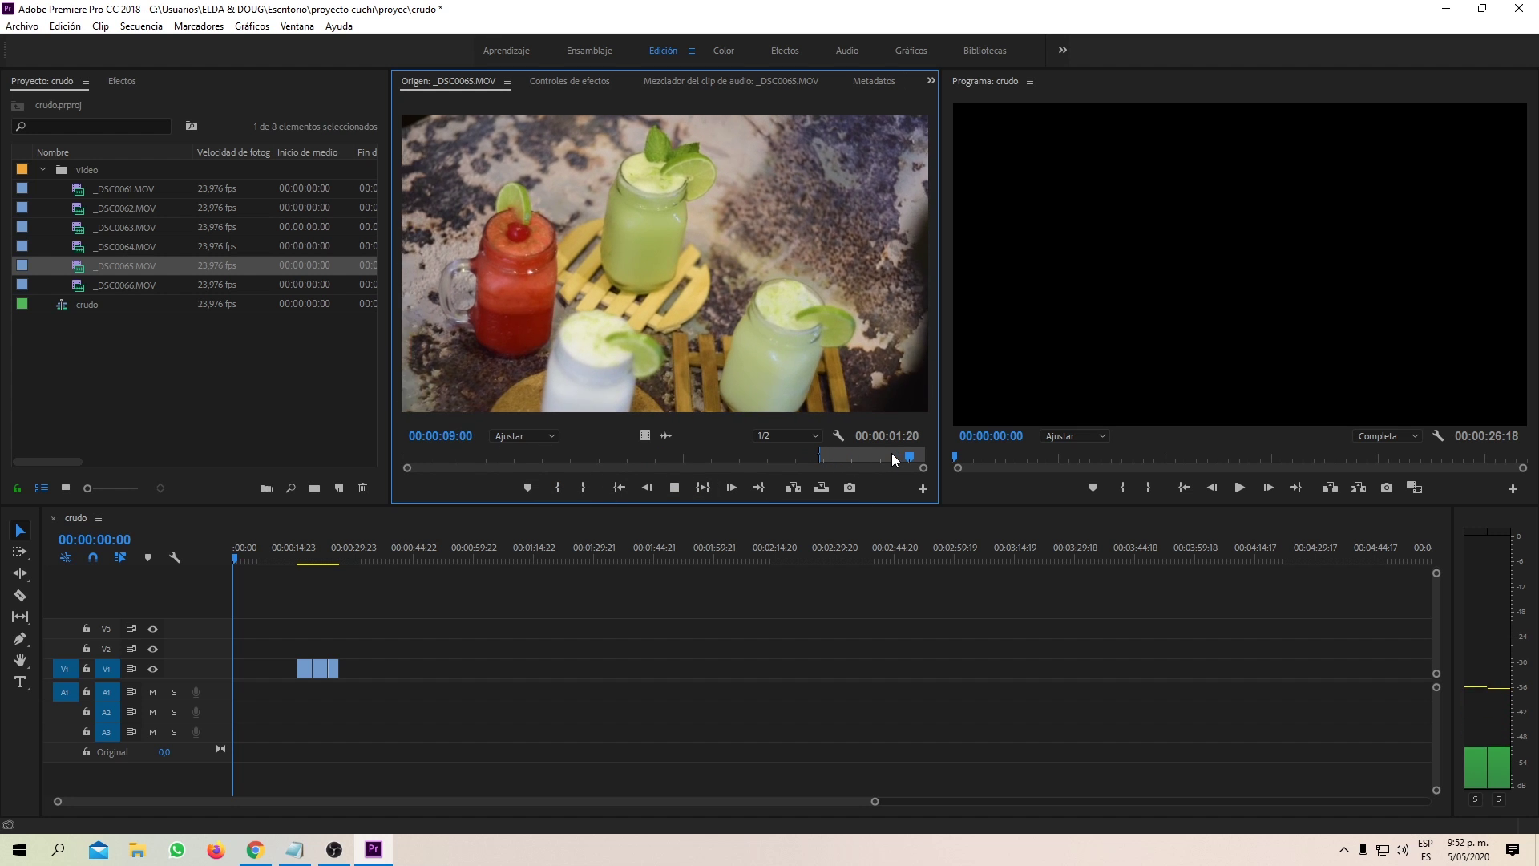
click(904, 455)
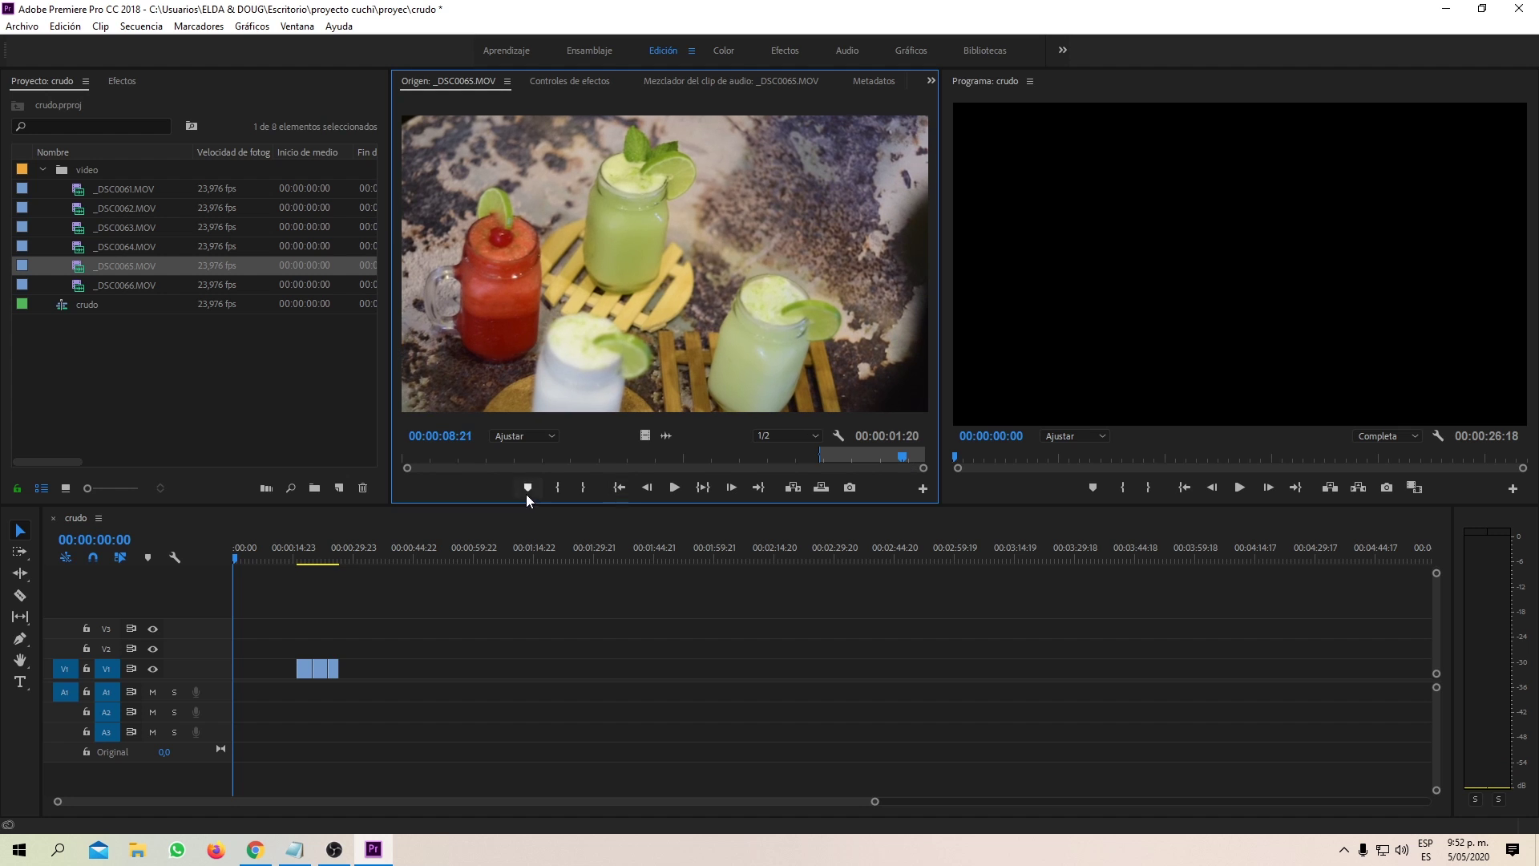
click(581, 487)
drag(356, 667, 340, 667)
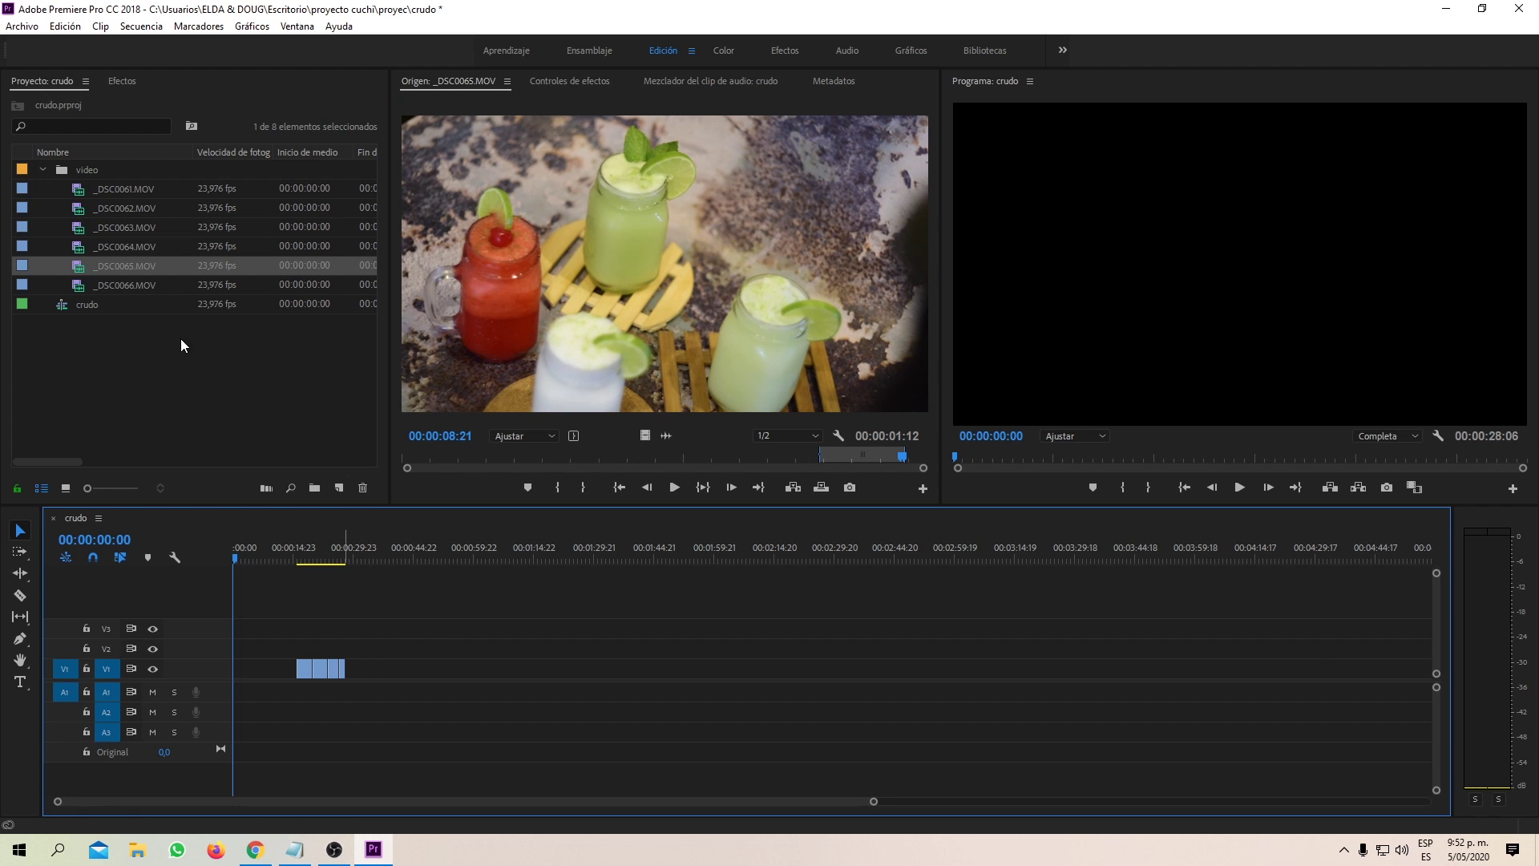
double_click(108, 285)
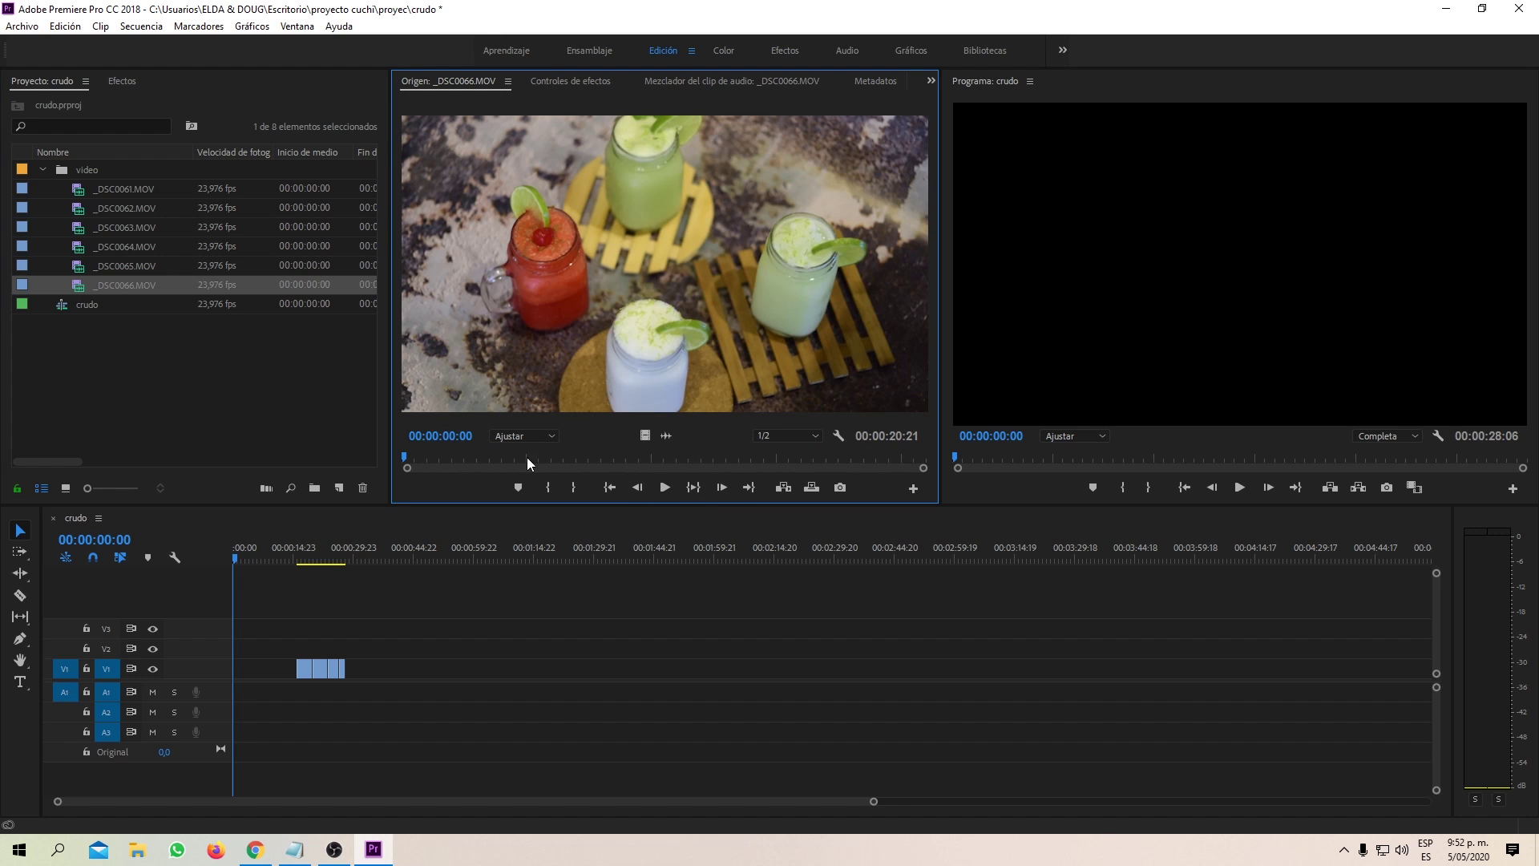
- Scrub _DSC0066.MOV and mark a source range from 05:21 to about 09:00
drag(495, 463, 560, 468)
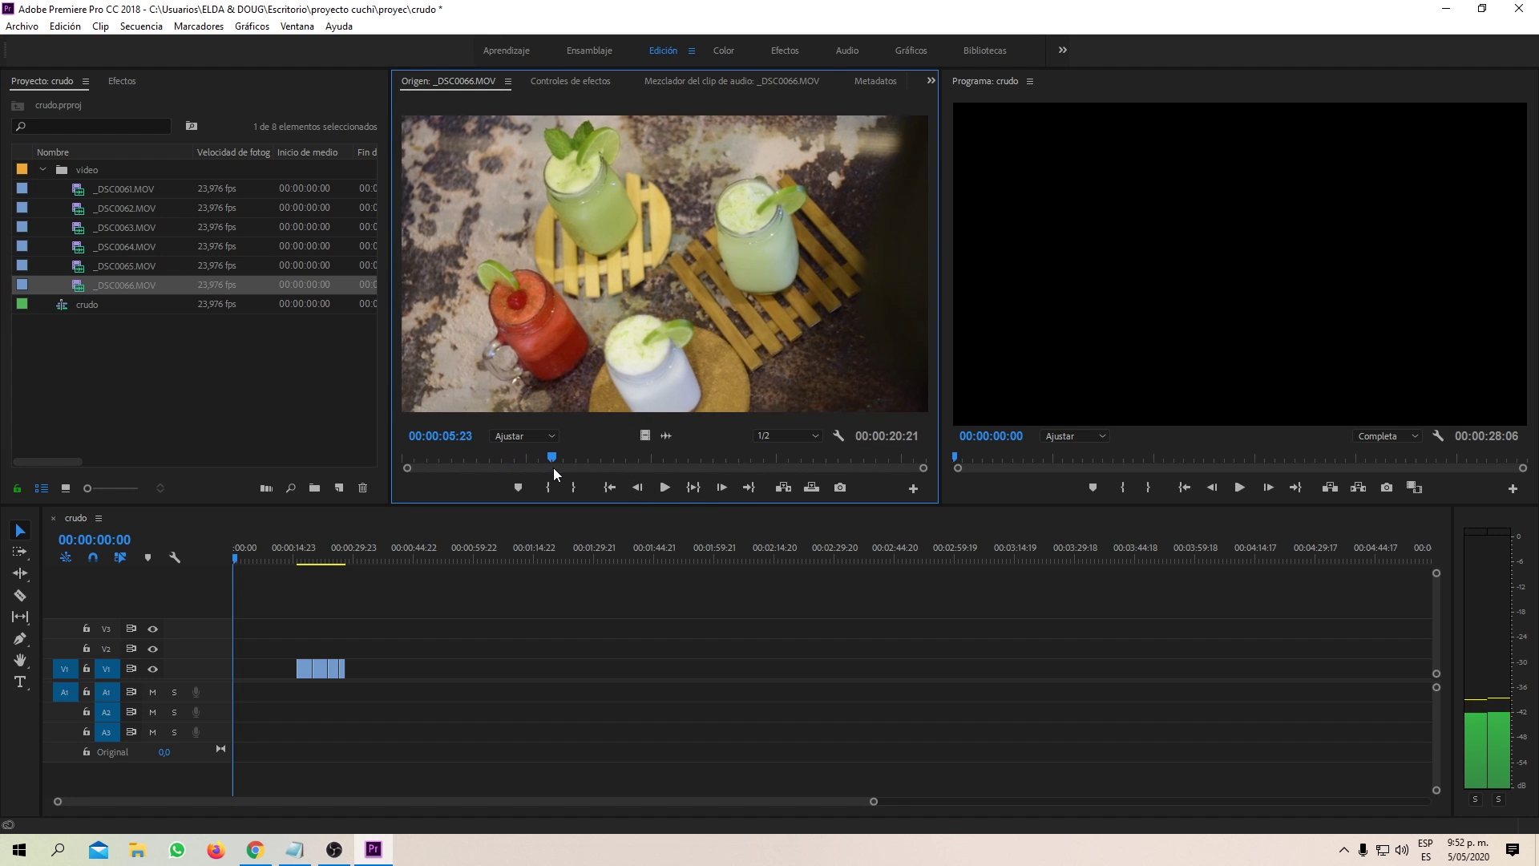
click(559, 488)
mouse_move(565, 460)
mouse_down()
mouse_move(710, 463)
mouse_move(690, 464)
mouse_up()
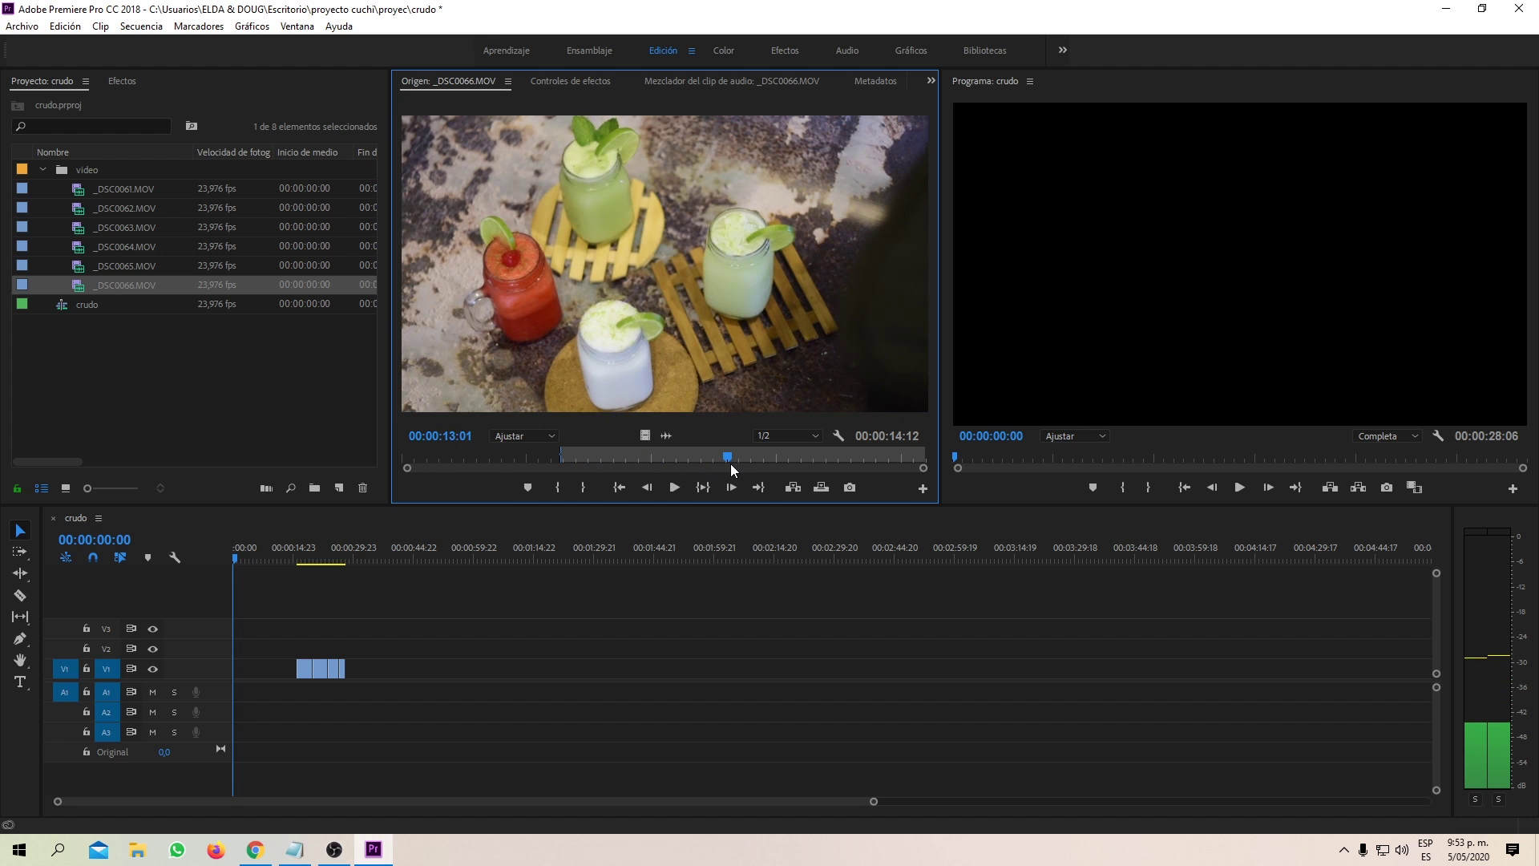
click(555, 488)
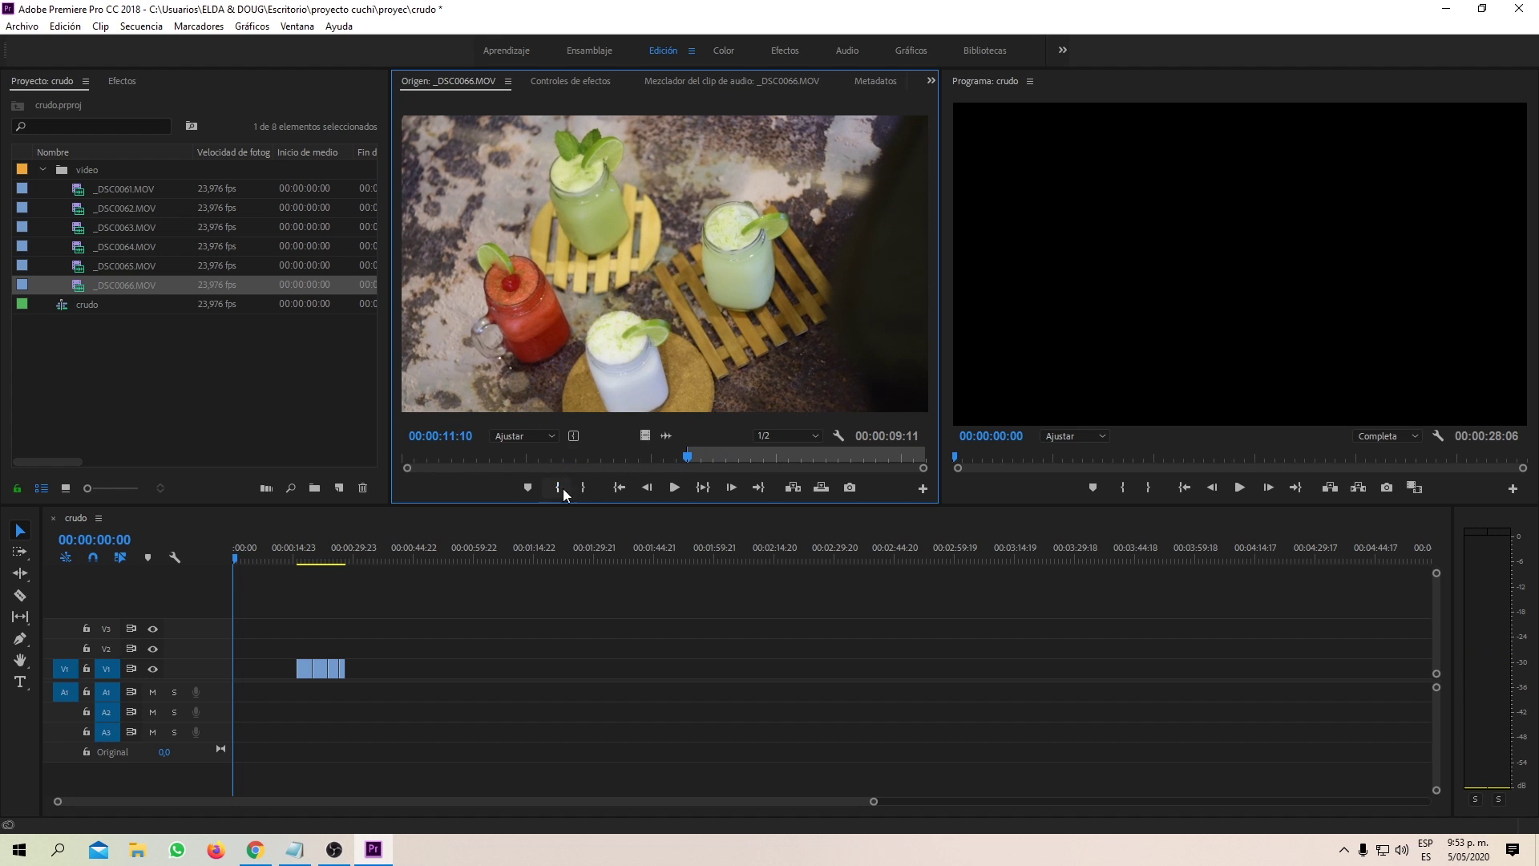
drag(685, 462, 891, 494)
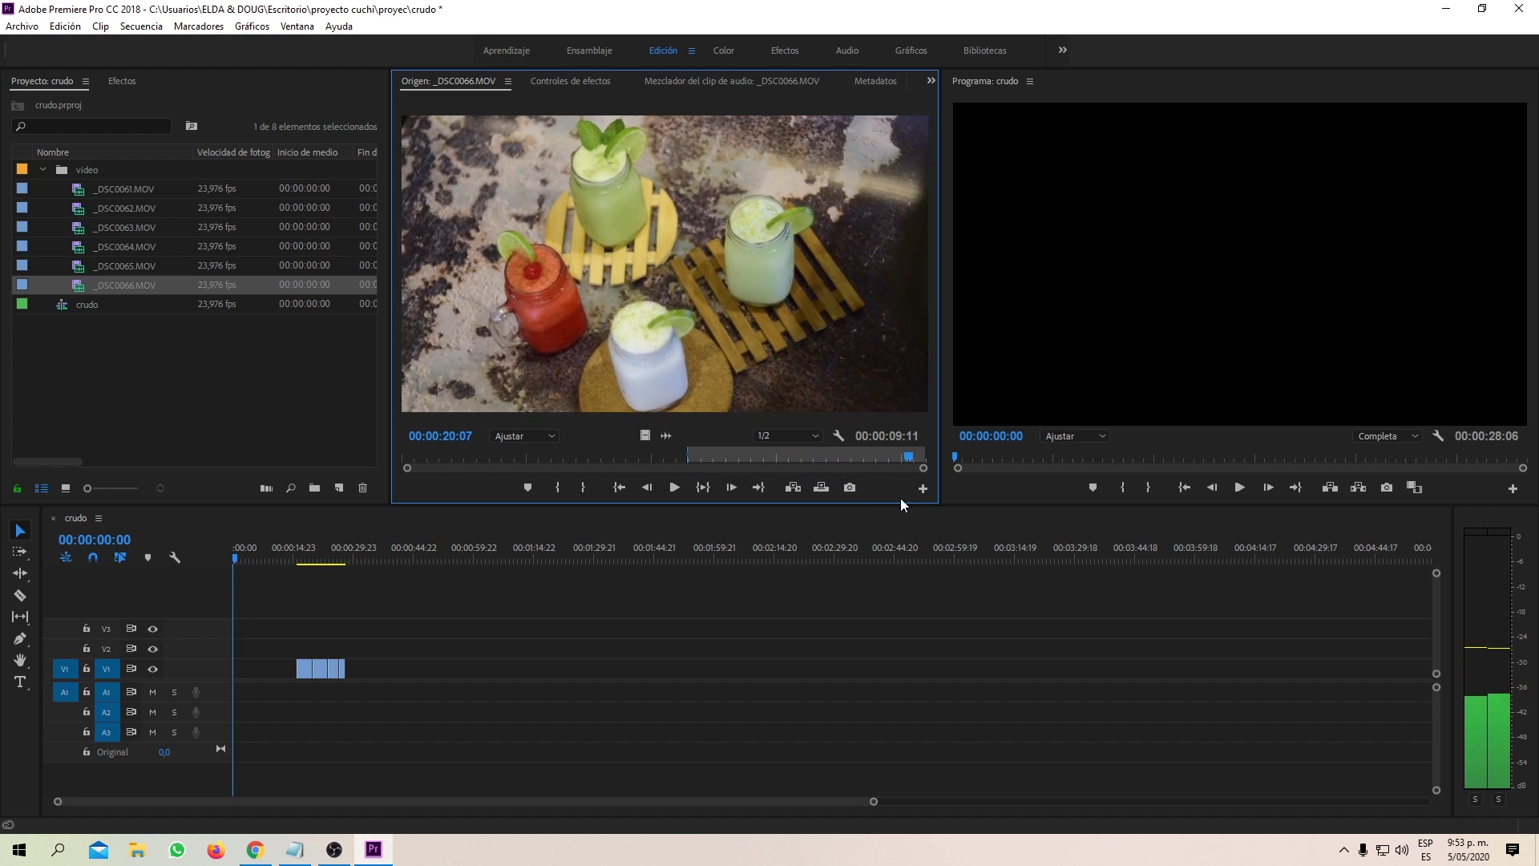
mouse_move(892, 494)
mouse_down()
mouse_move(550, 464)
mouse_move(629, 474)
mouse_up()
click(566, 492)
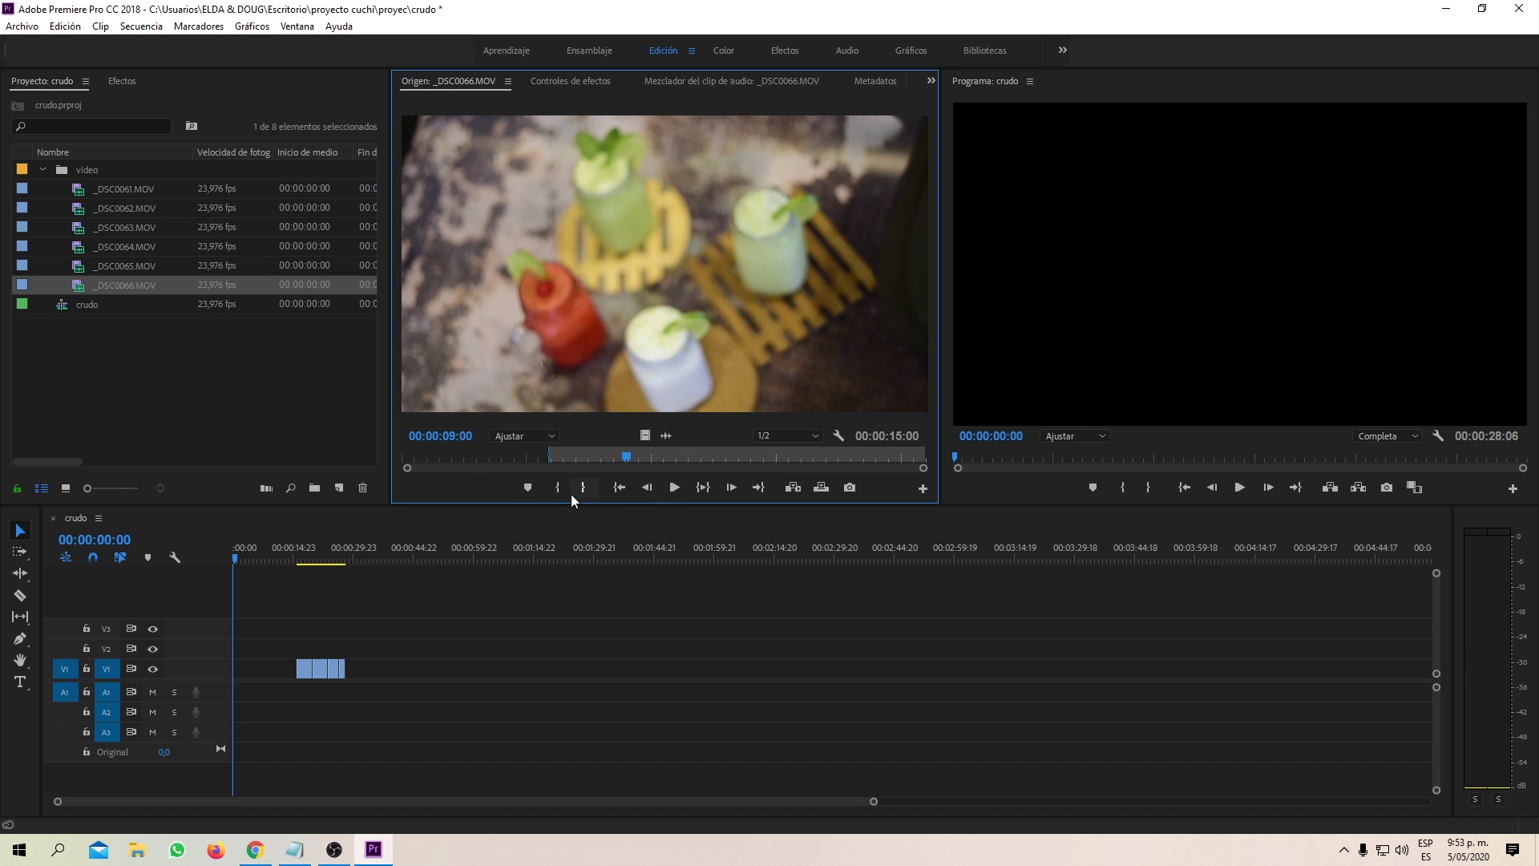
click(584, 487)
- Add the range to V1, undo that edit, and clear the source out point
drag(414, 611, 359, 667)
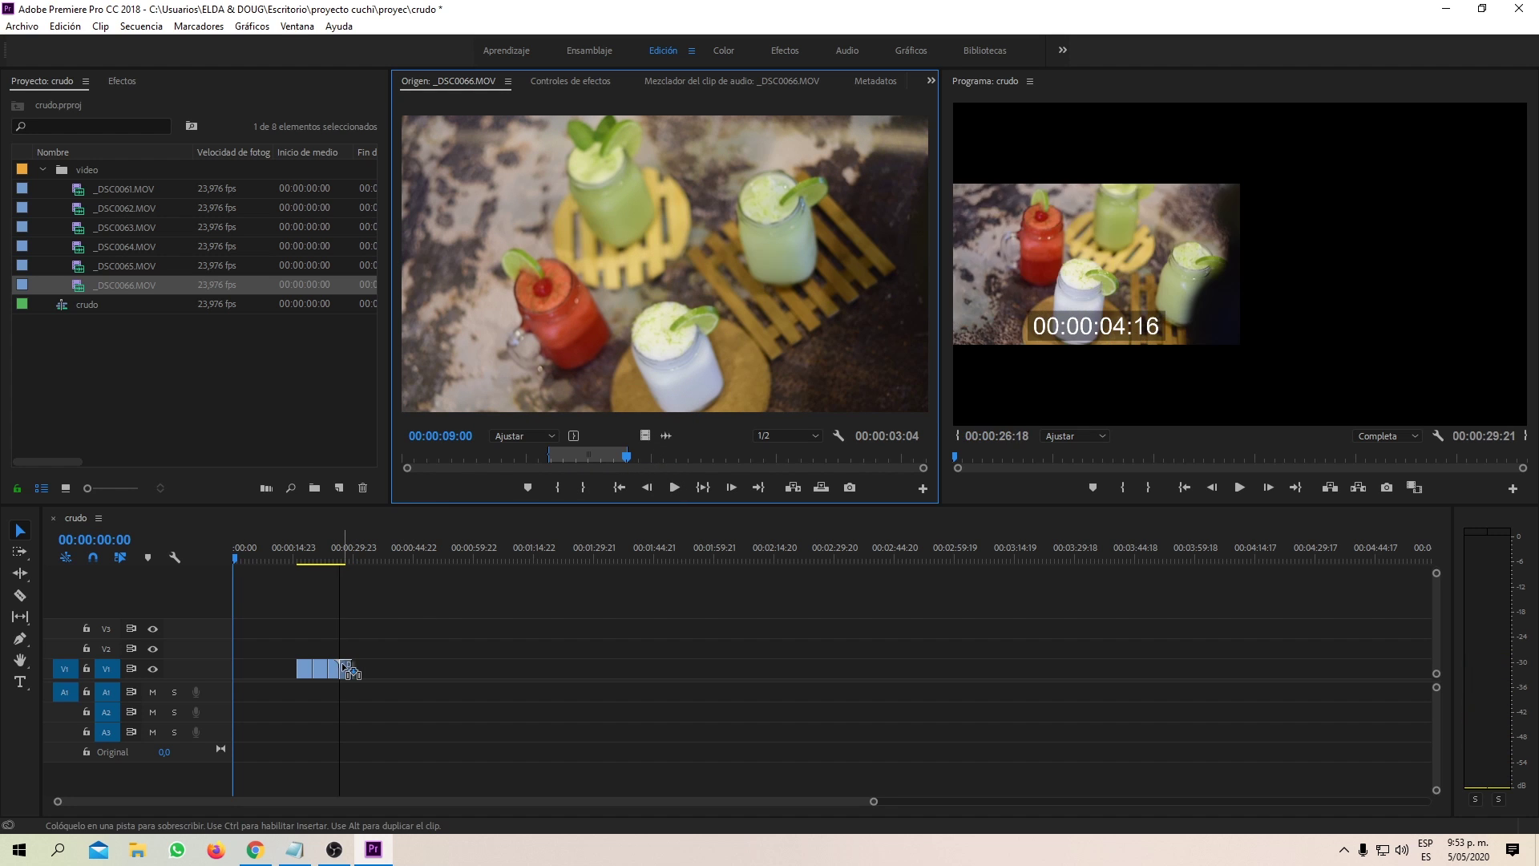
key(ctrl+z)
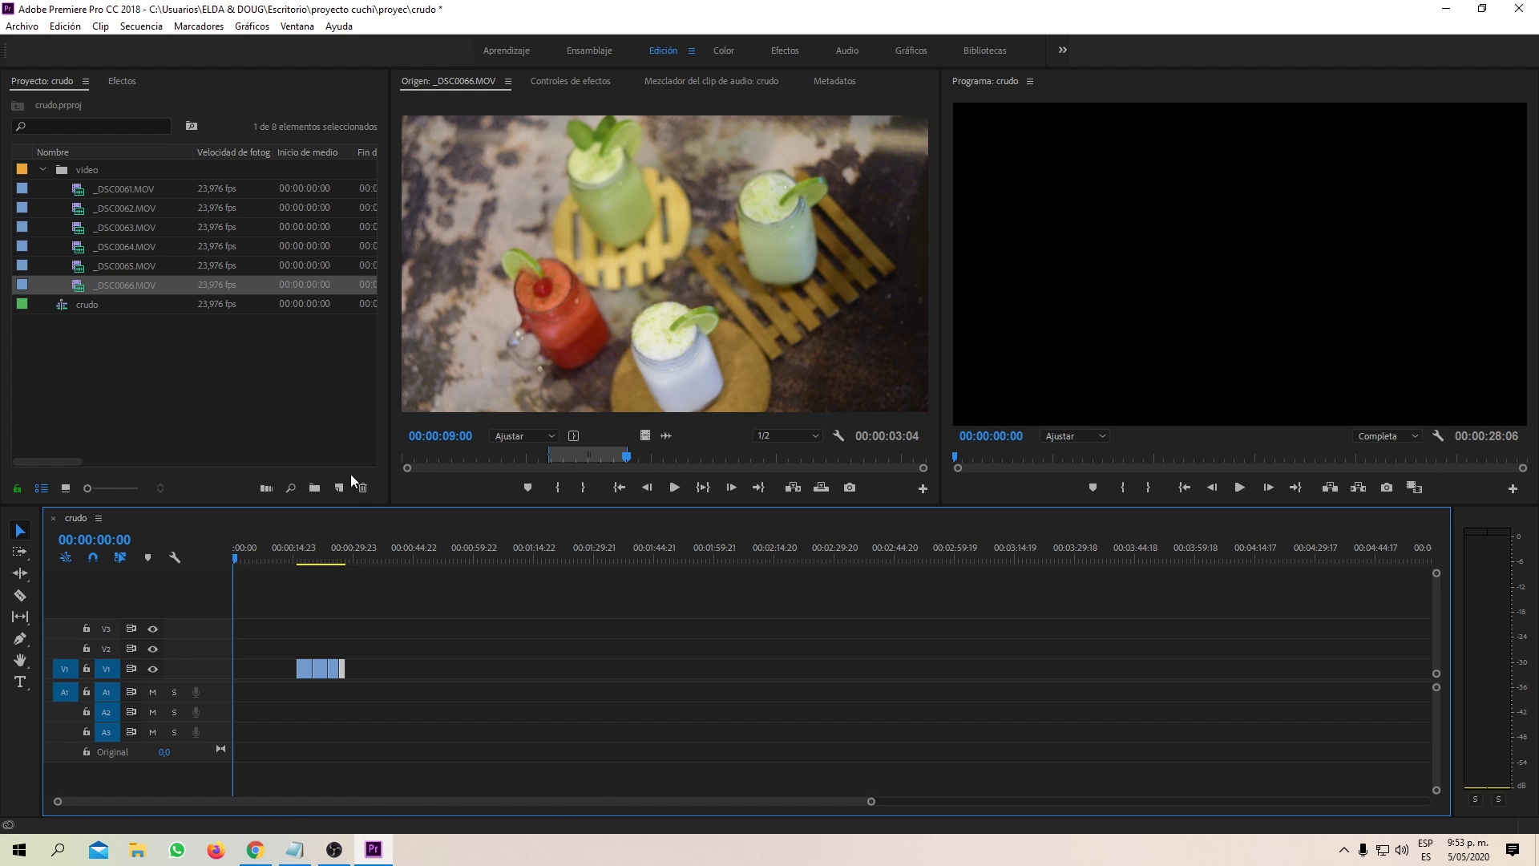
key(ctrl+shift+o)
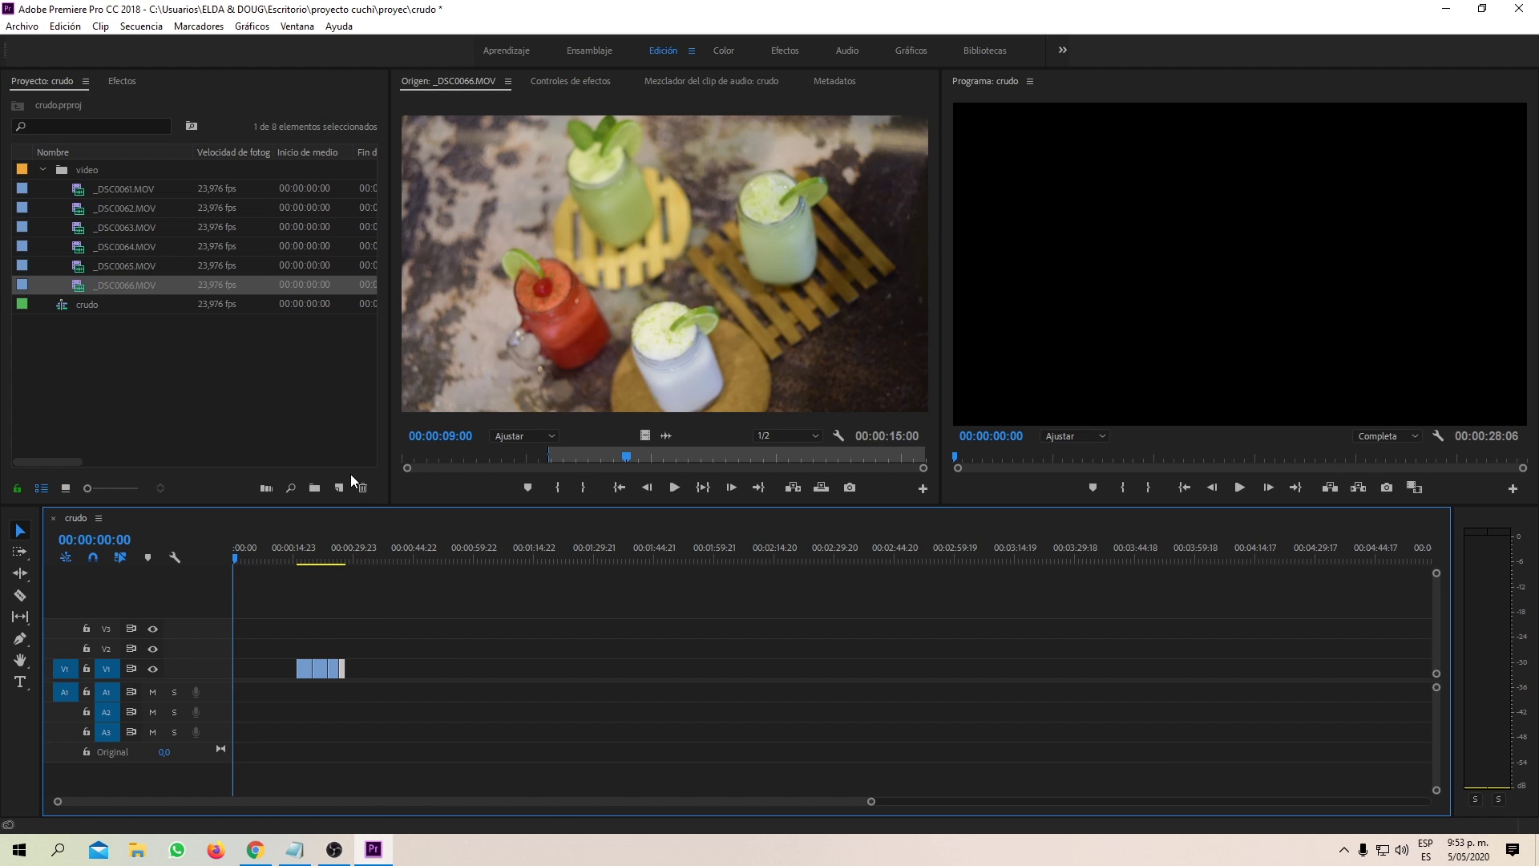
click(697, 433)
- Mark the source out point and place _DSC0066 after the existing clips on V1
key(o)
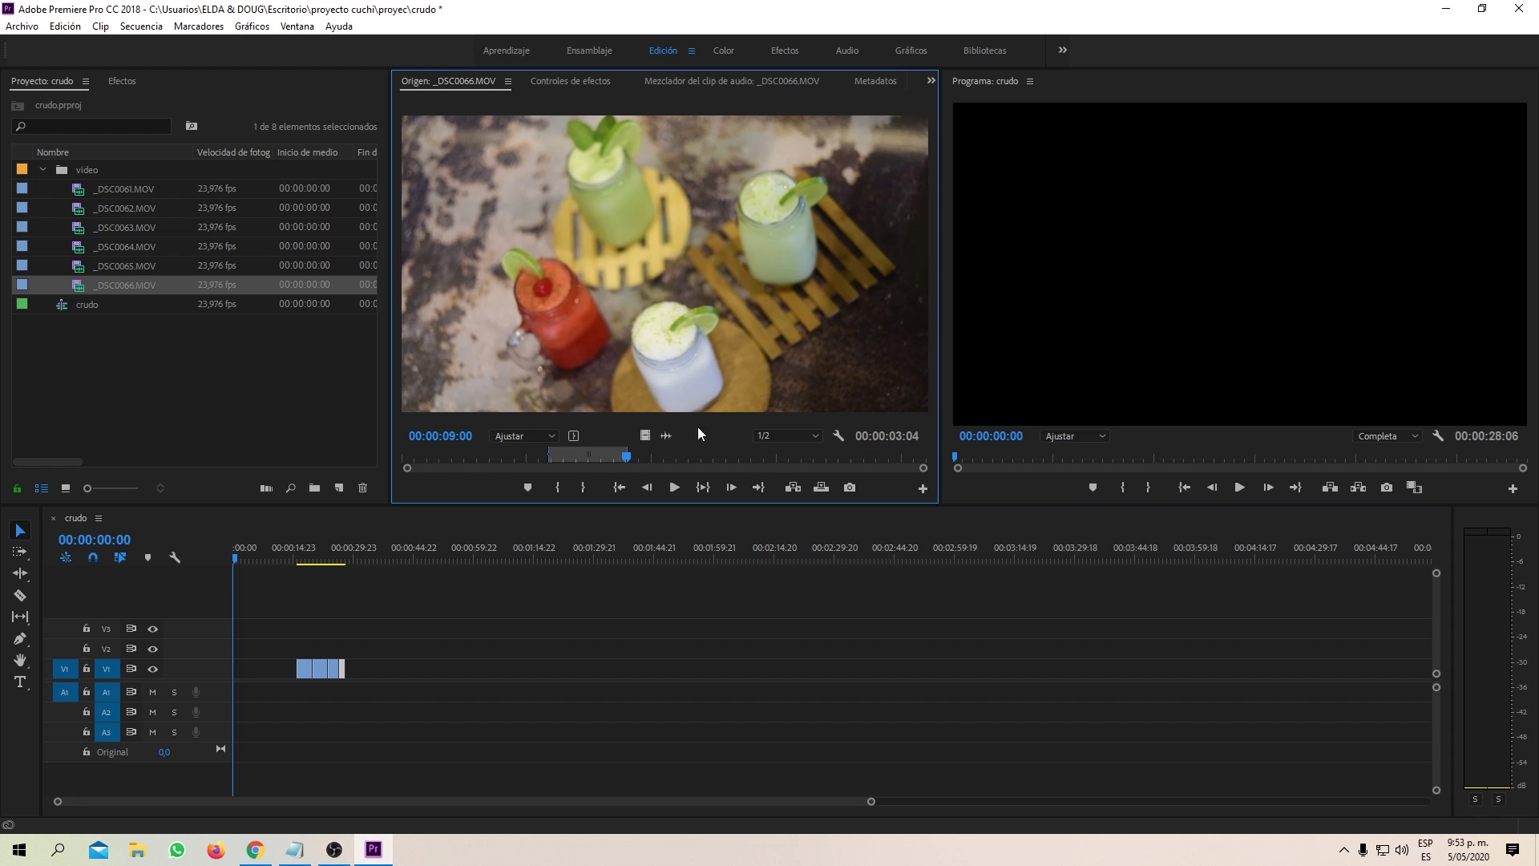
drag(644, 435, 359, 673)
click(321, 553)
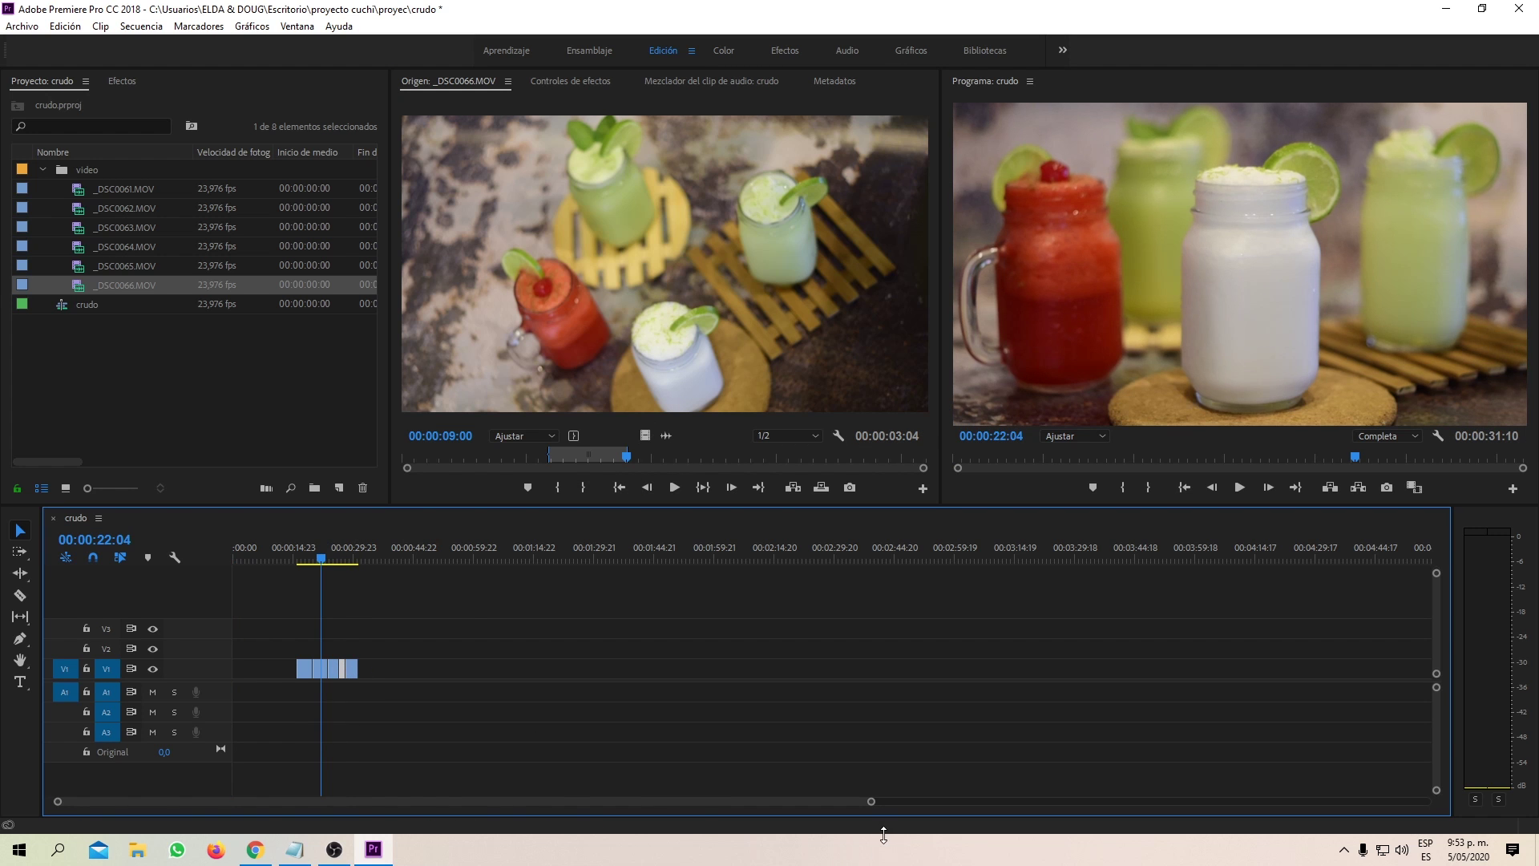
drag(874, 804, 361, 811)
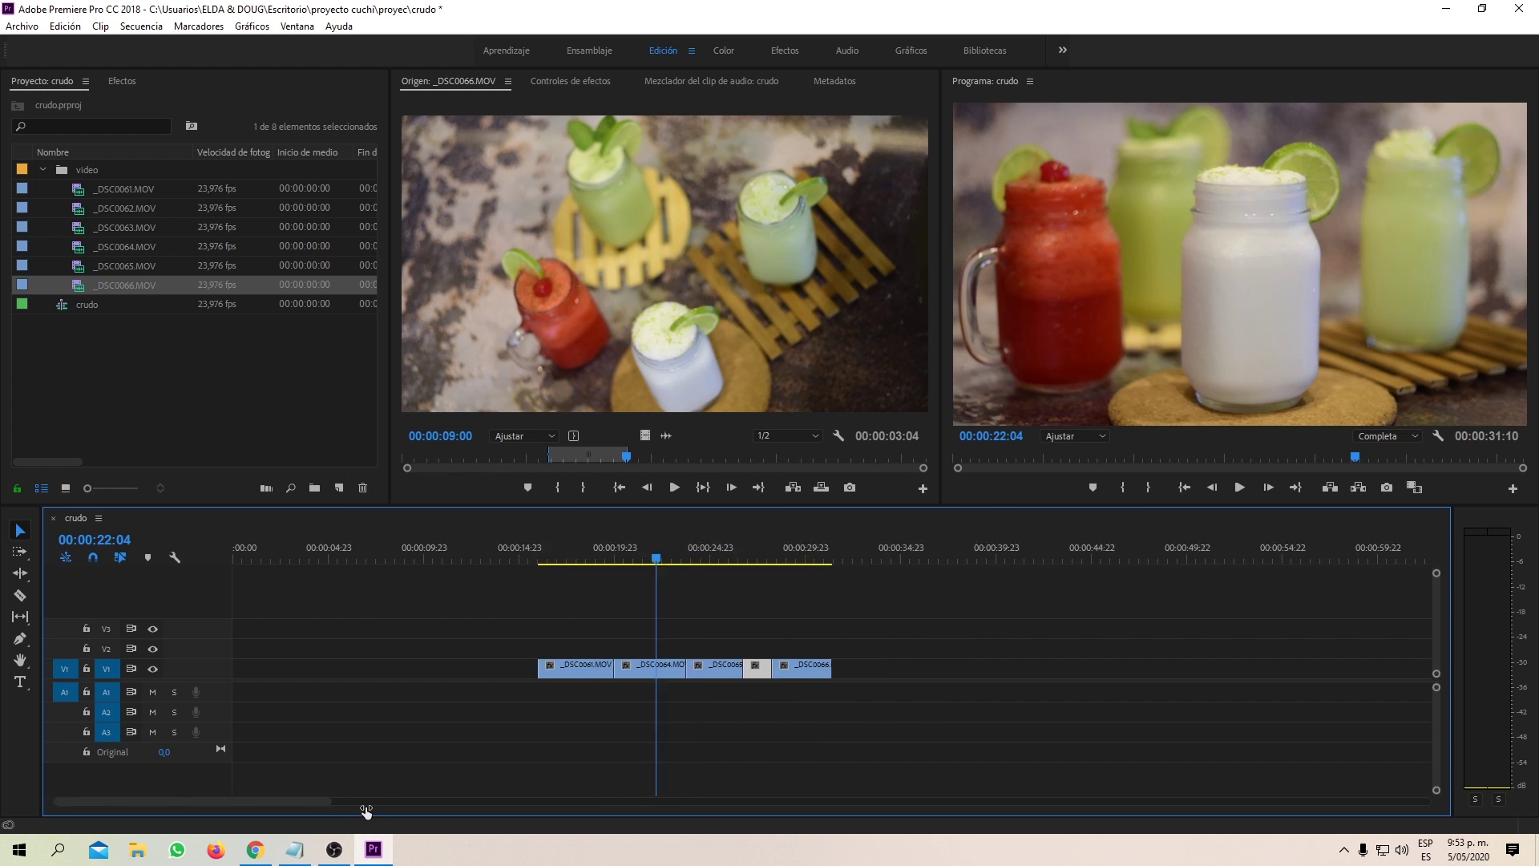
- Set the sequence In point at 00:00:16:00 and Out point at 00:00:31:09
click(559, 558)
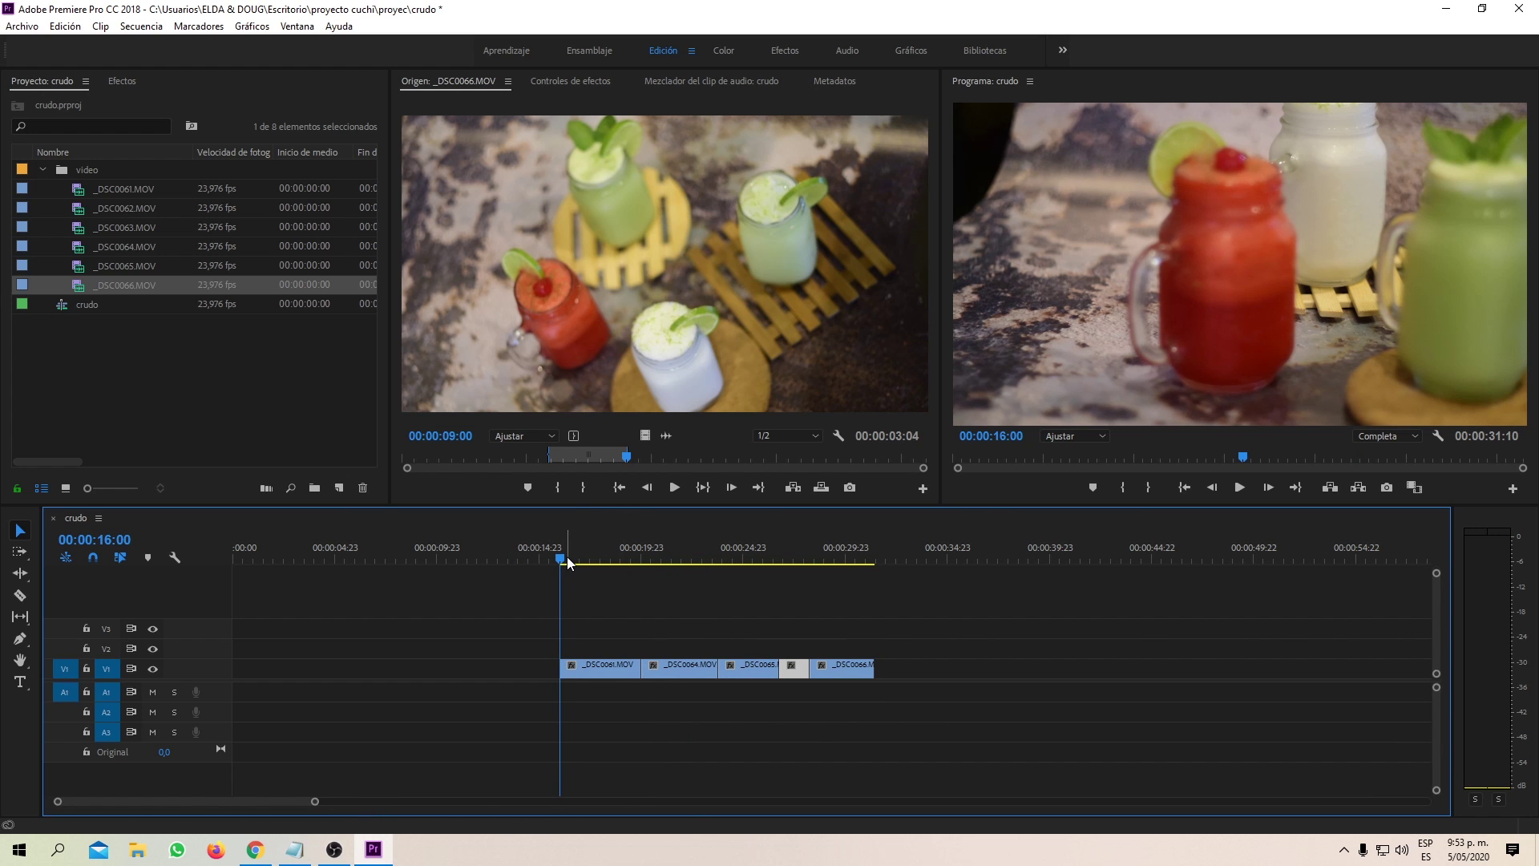
key(i)
click(875, 558)
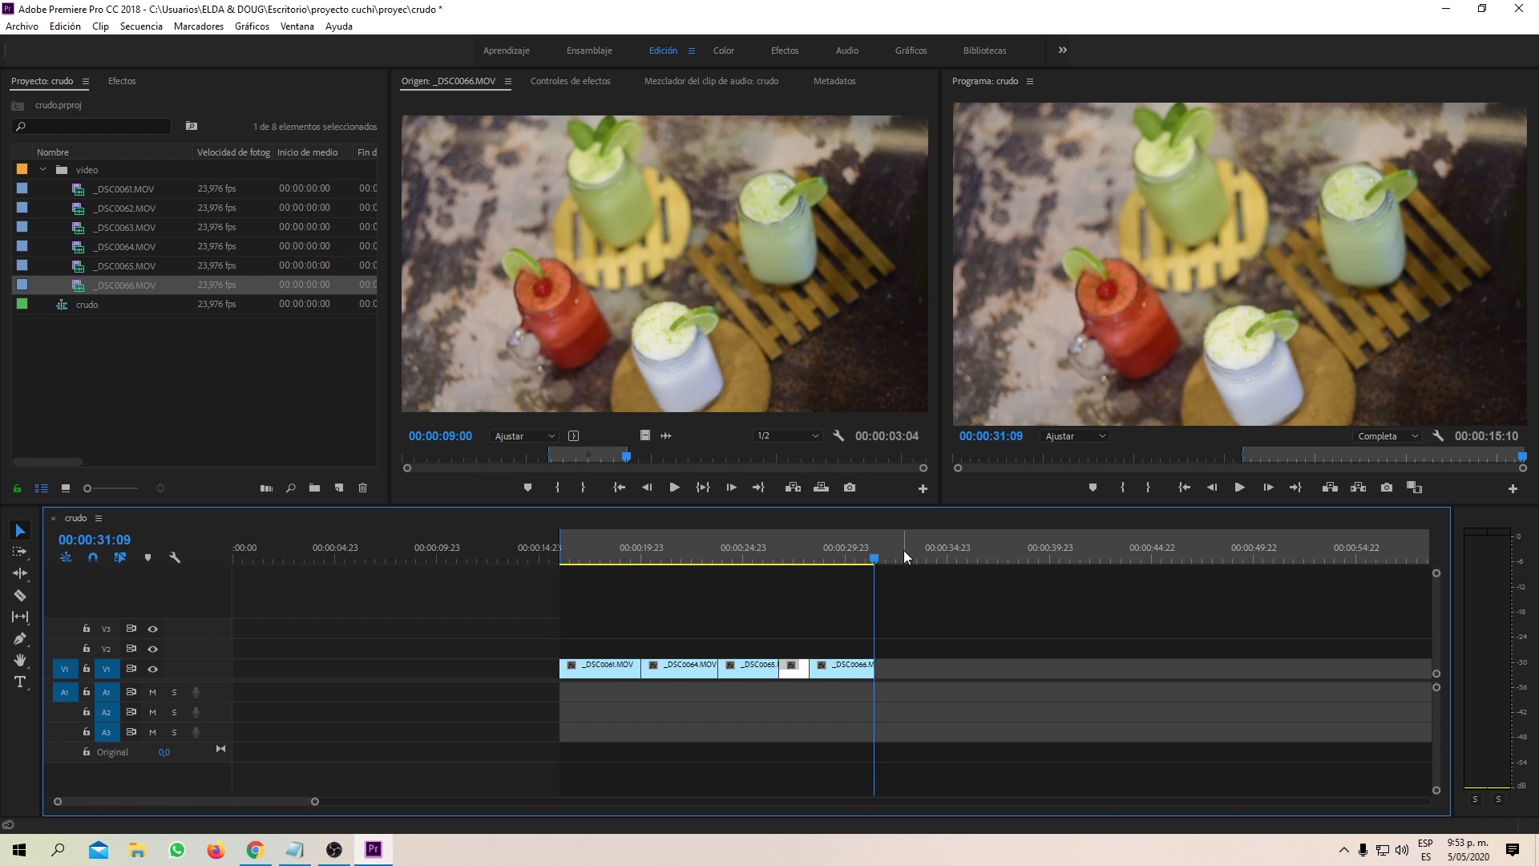
key(o)
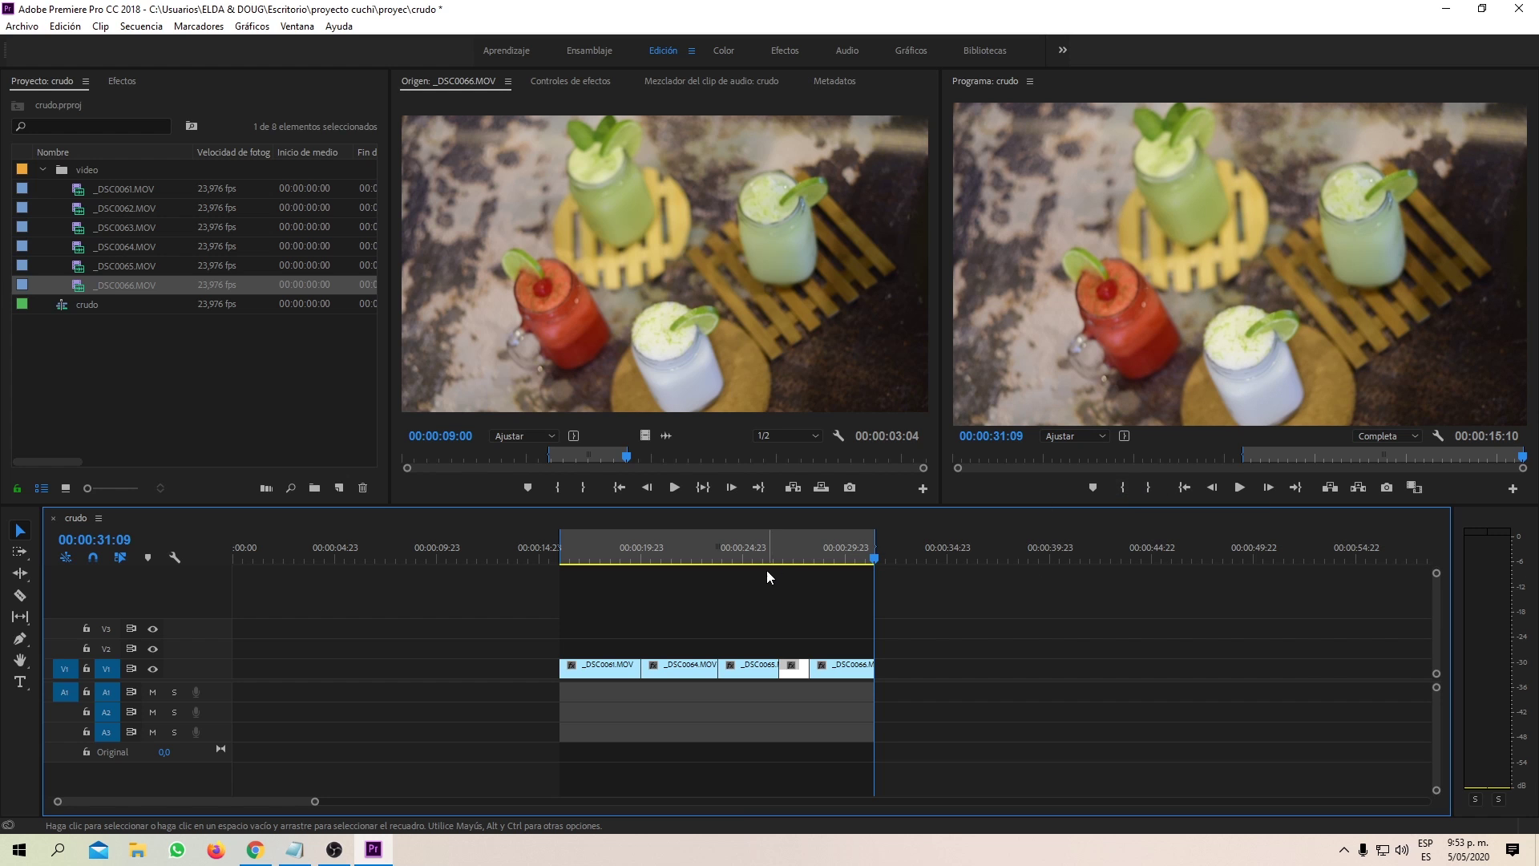
- Add Disolución cruzada to each cut between _DSC0061, _DSC0064, _DSC0065, the white clip and _DSC0066
click(121, 82)
click(11, 204)
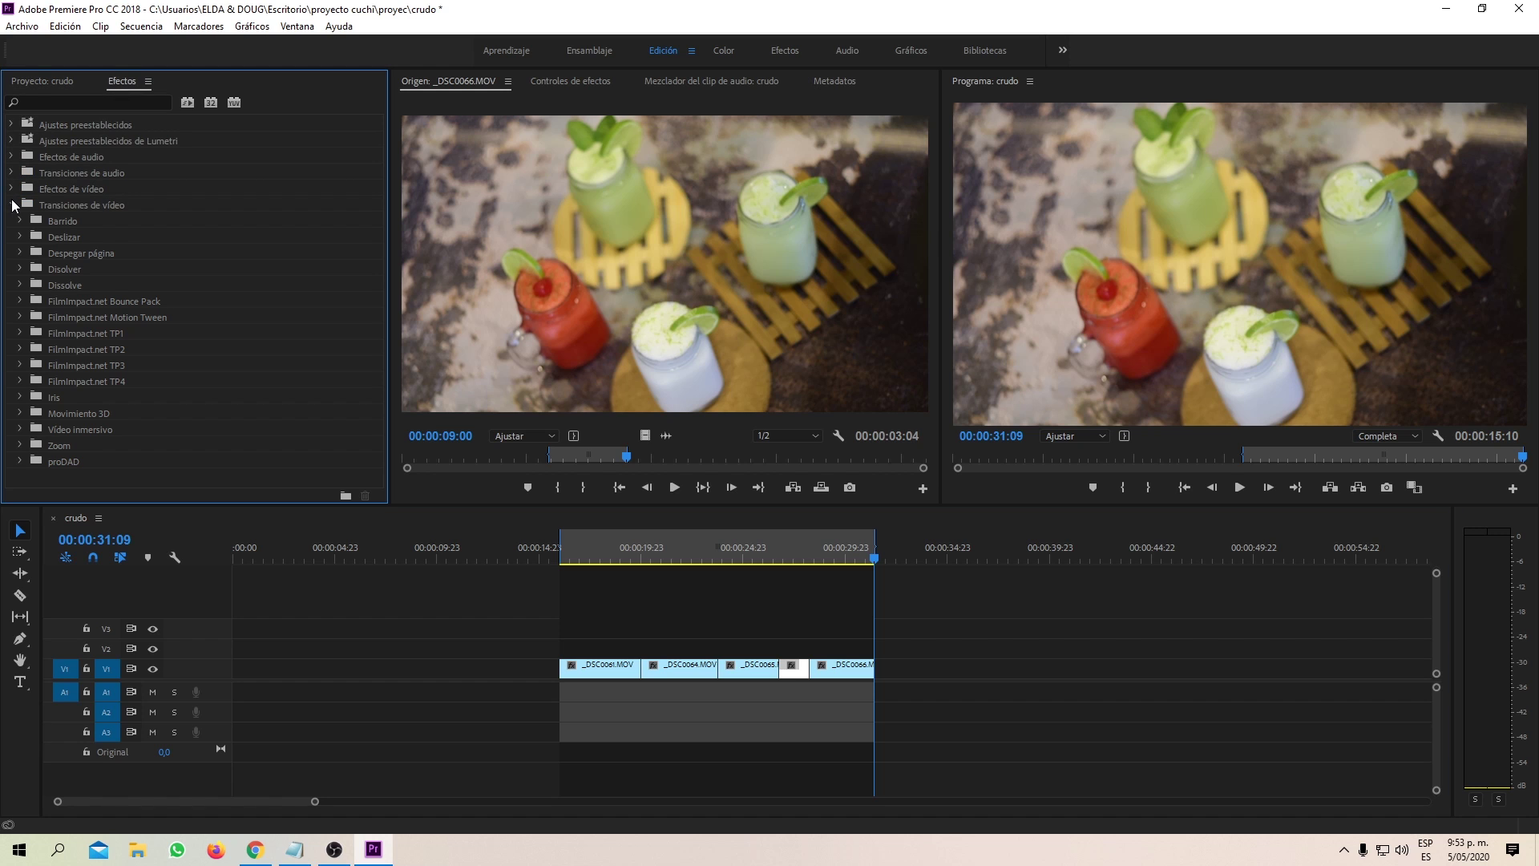
click(20, 268)
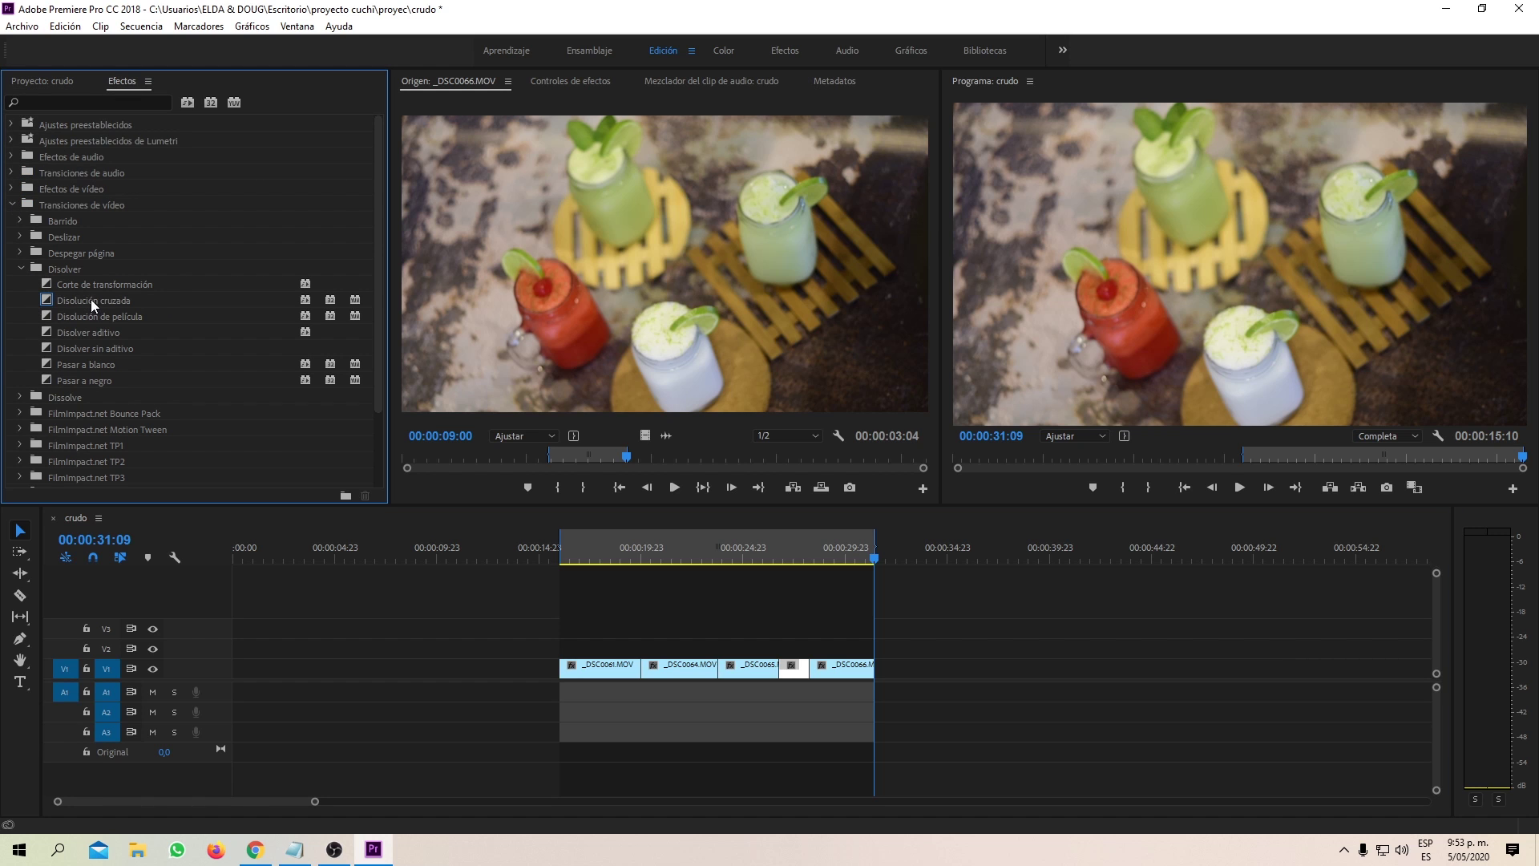
drag(114, 297, 561, 627)
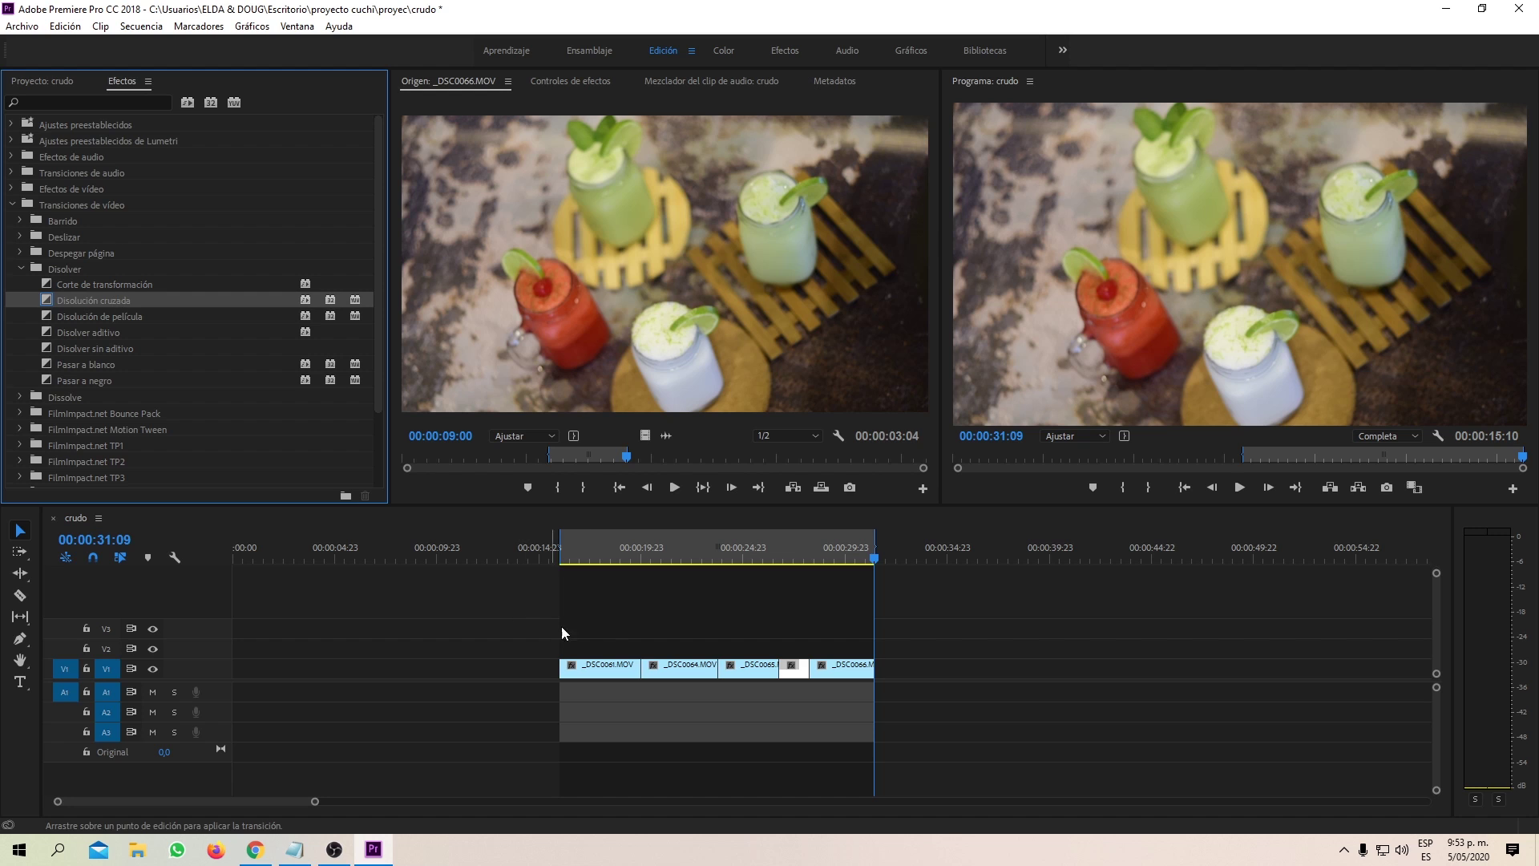
drag(561, 627, 642, 670)
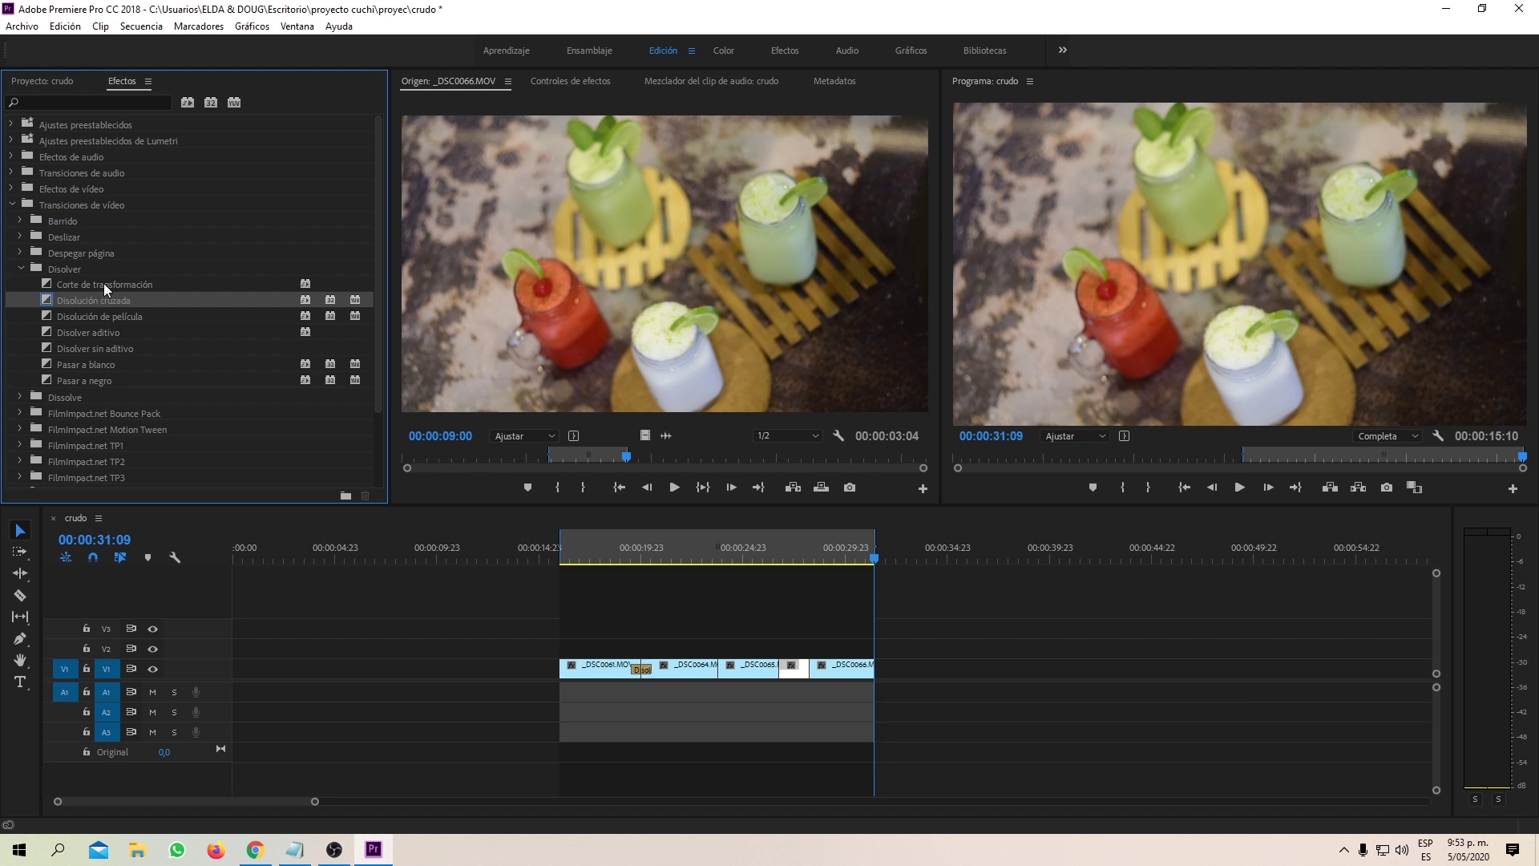
drag(100, 303, 718, 668)
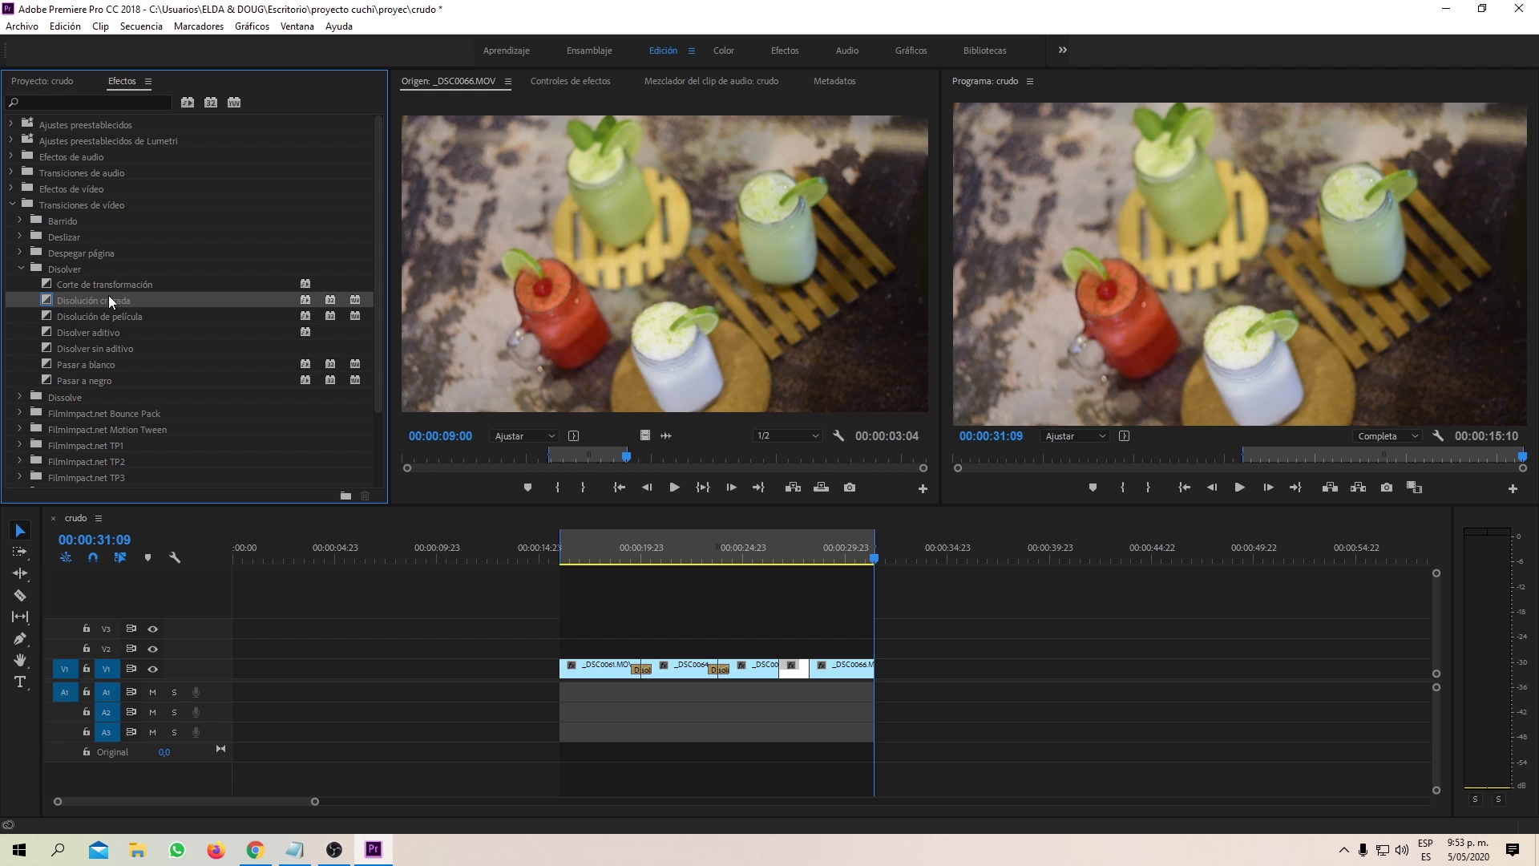
drag(113, 301, 784, 677)
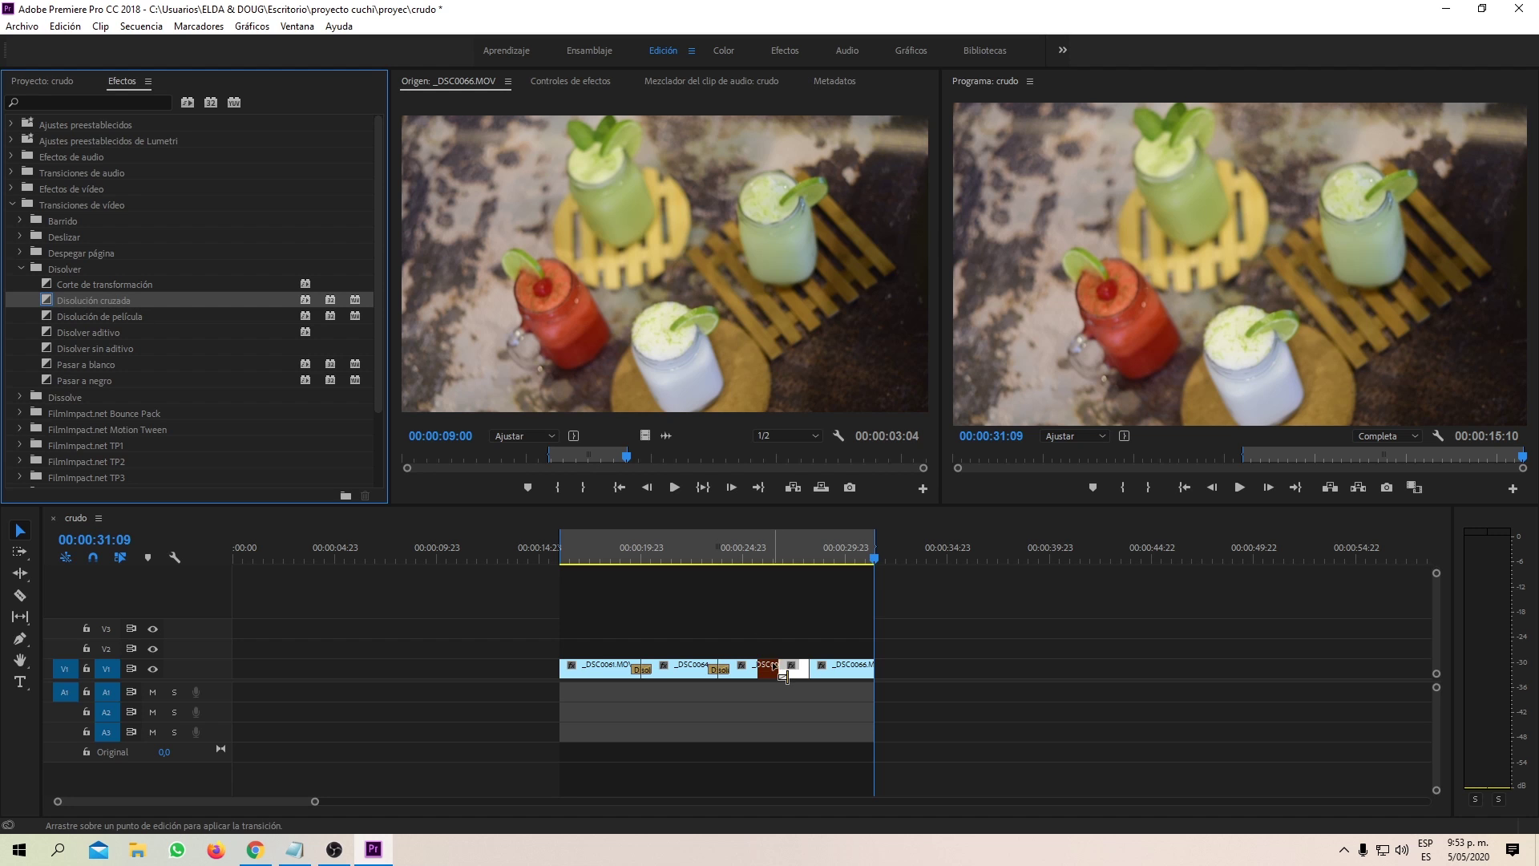
drag(784, 677, 813, 671)
- Play the sequence from 00:00:16:20 to preview the cross dissolves
click(577, 559)
key(space)
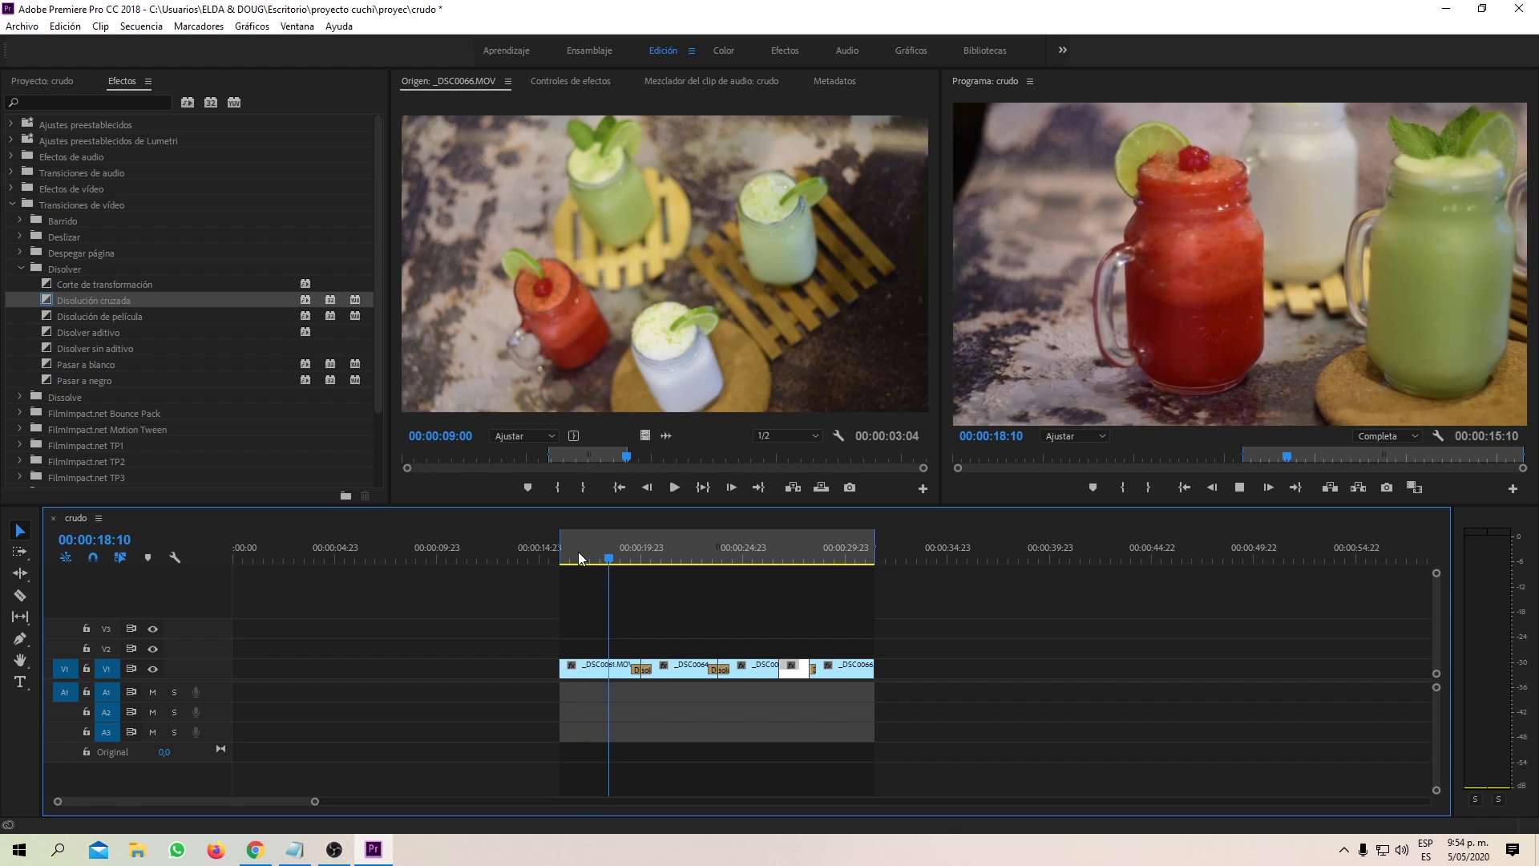
key(space)
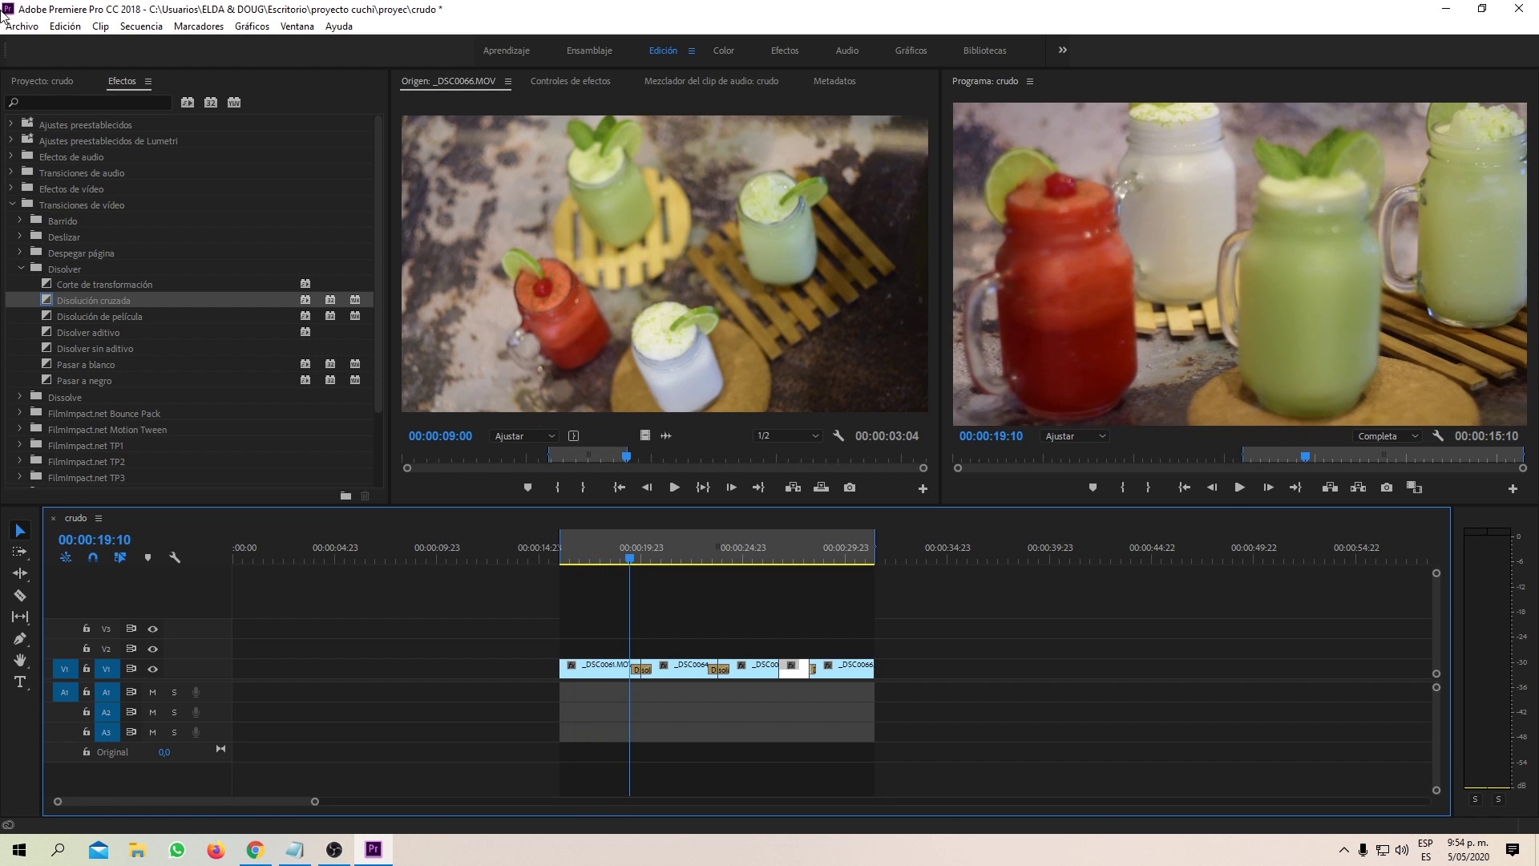
- Search effects for 'defo' and apply Estabilizador de deformación to the first clip, _DSC0061.MOV
click(79, 99)
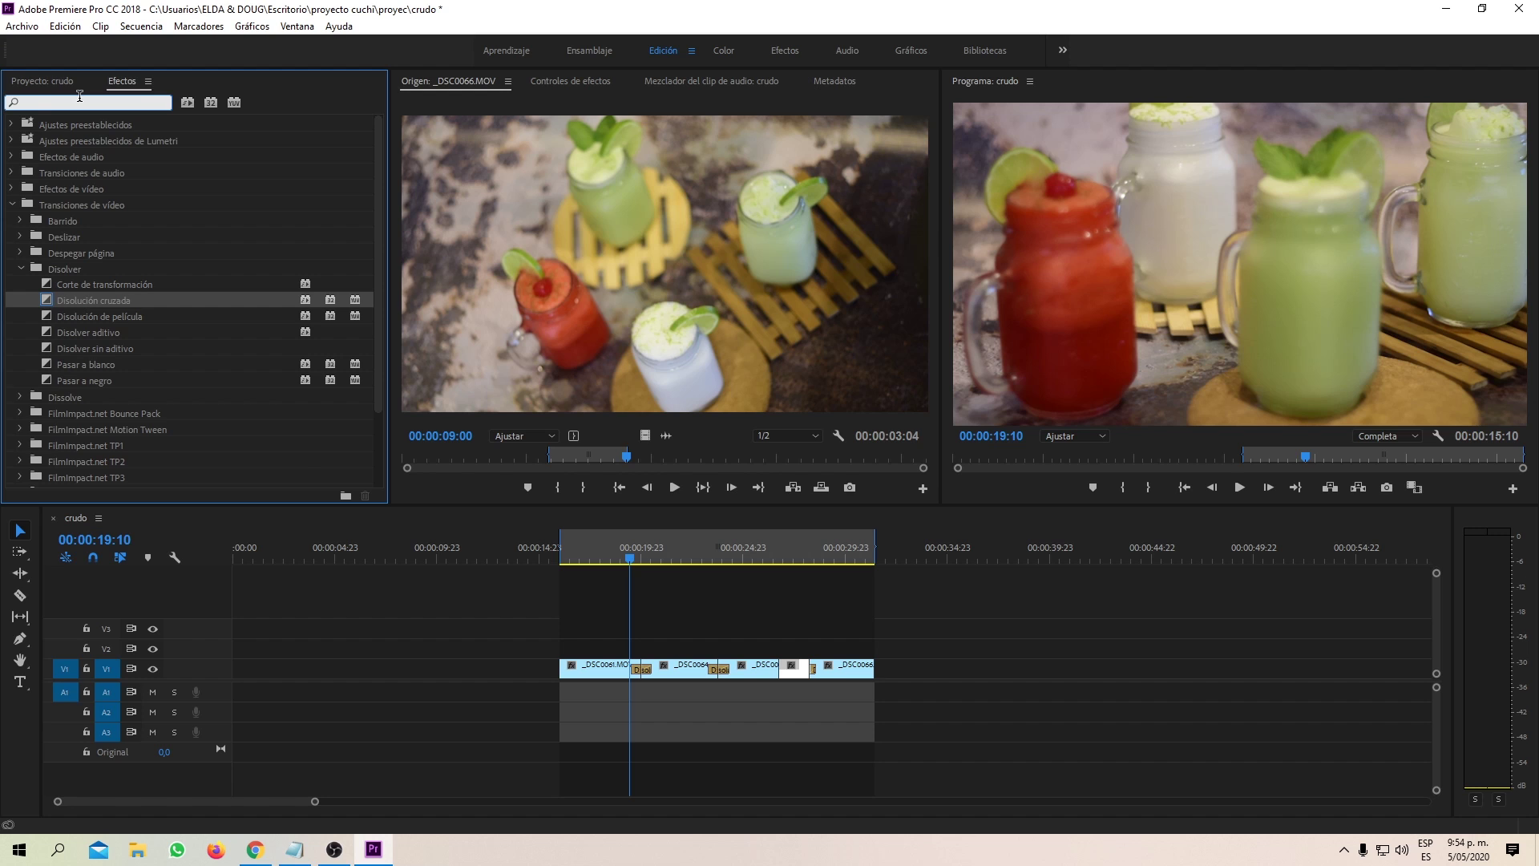
text(de)
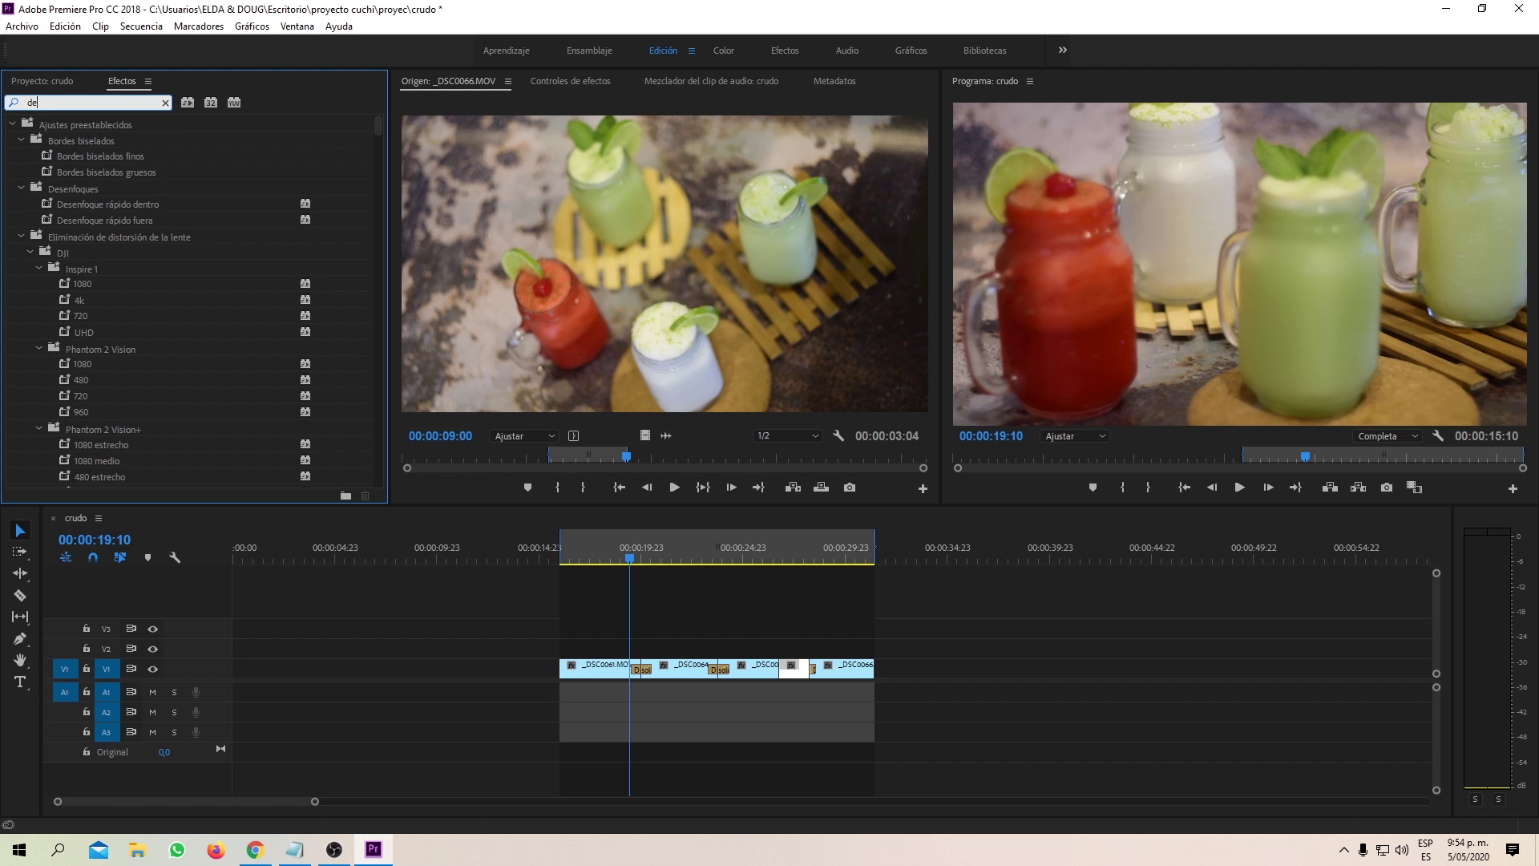
text(for)
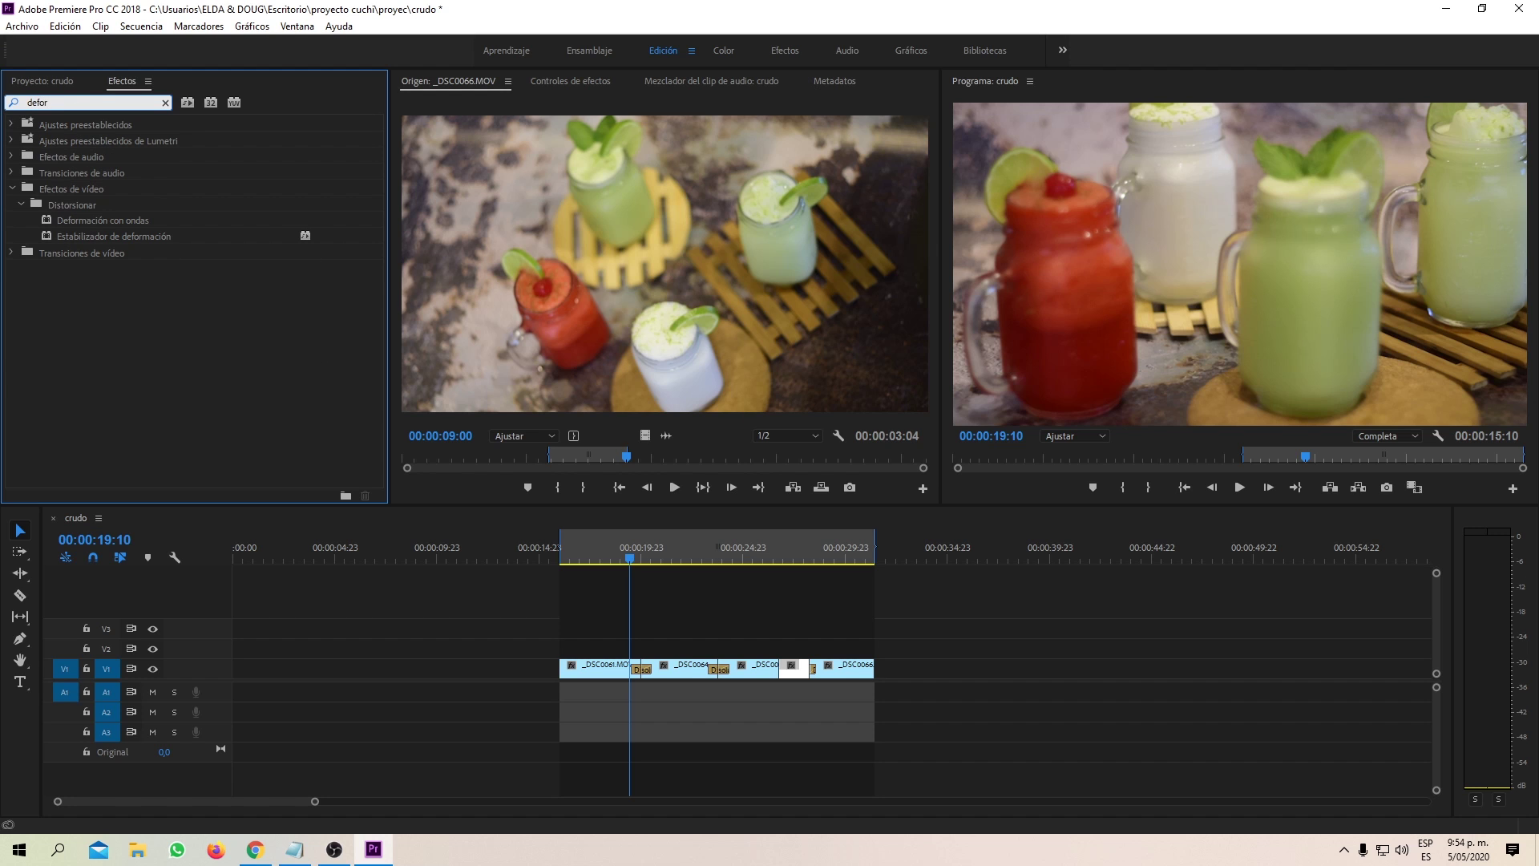
drag(133, 237, 624, 670)
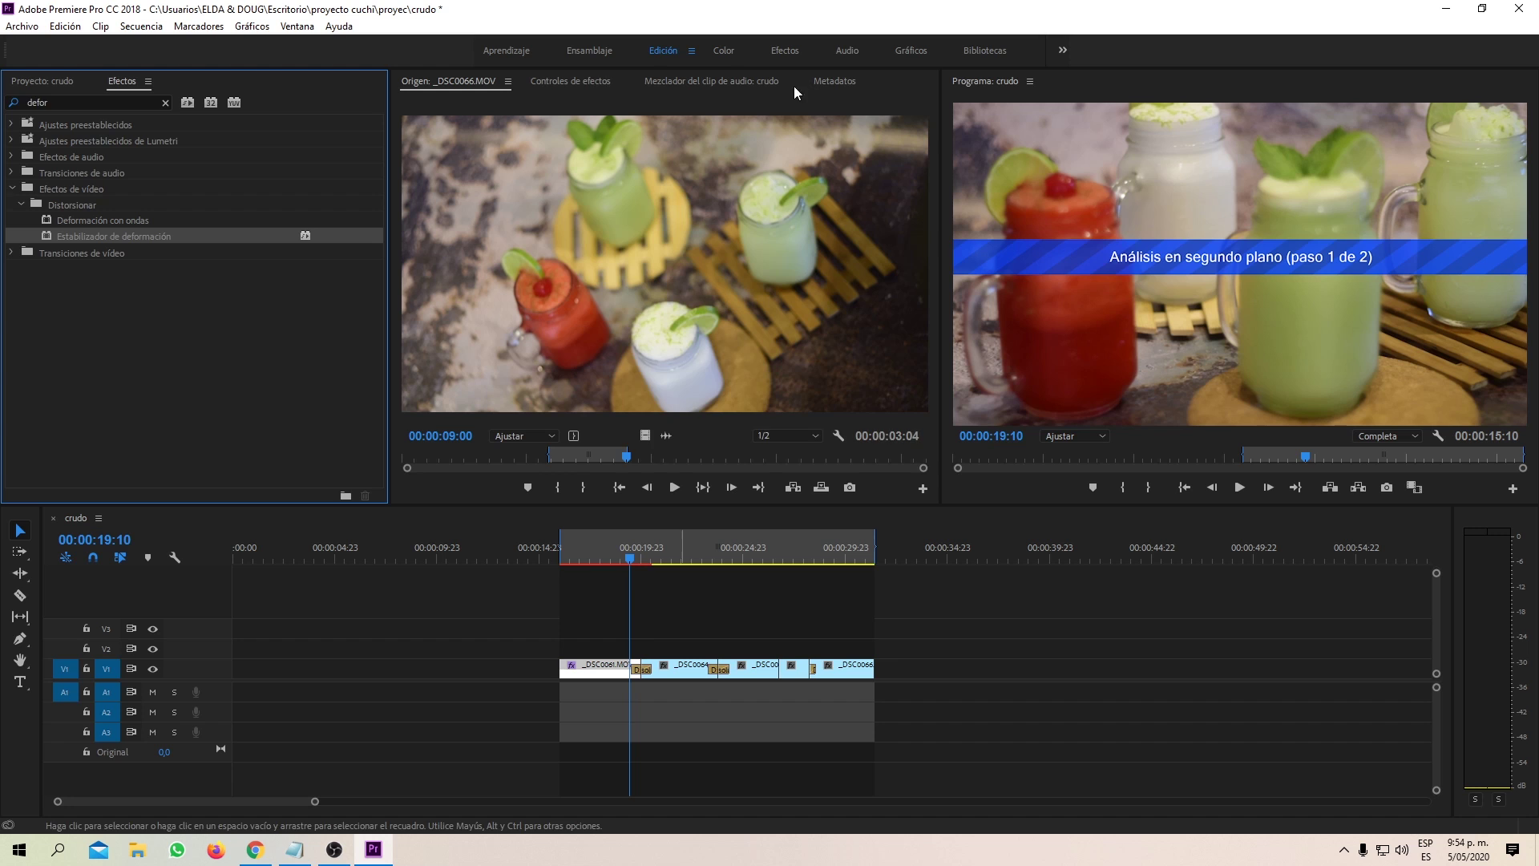
click(565, 80)
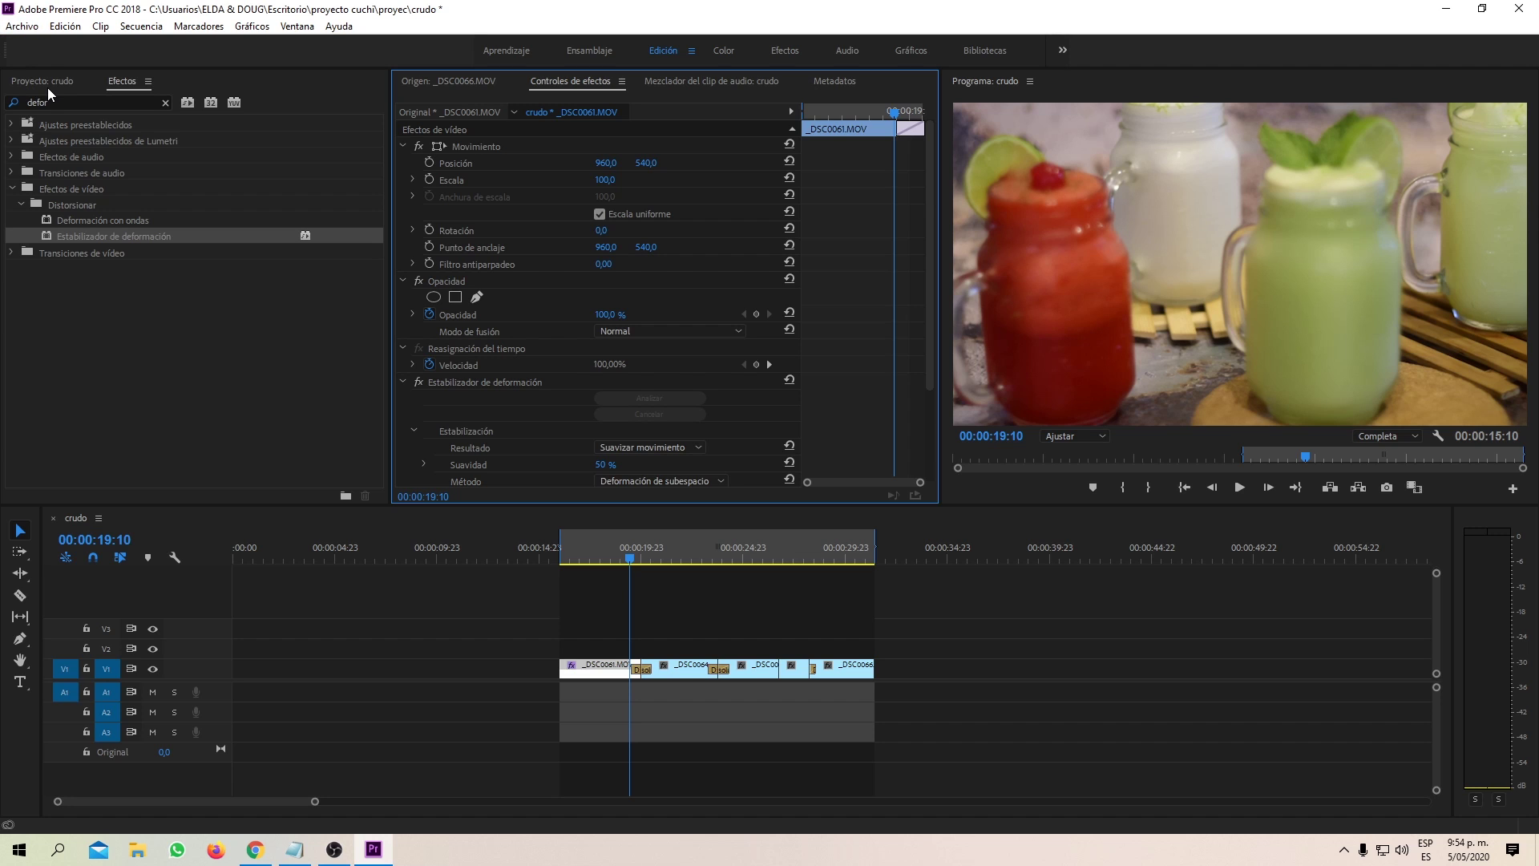
- Create a new legacy title named 'banner' from Archivo > Nuevo > Título heredado
click(22, 26)
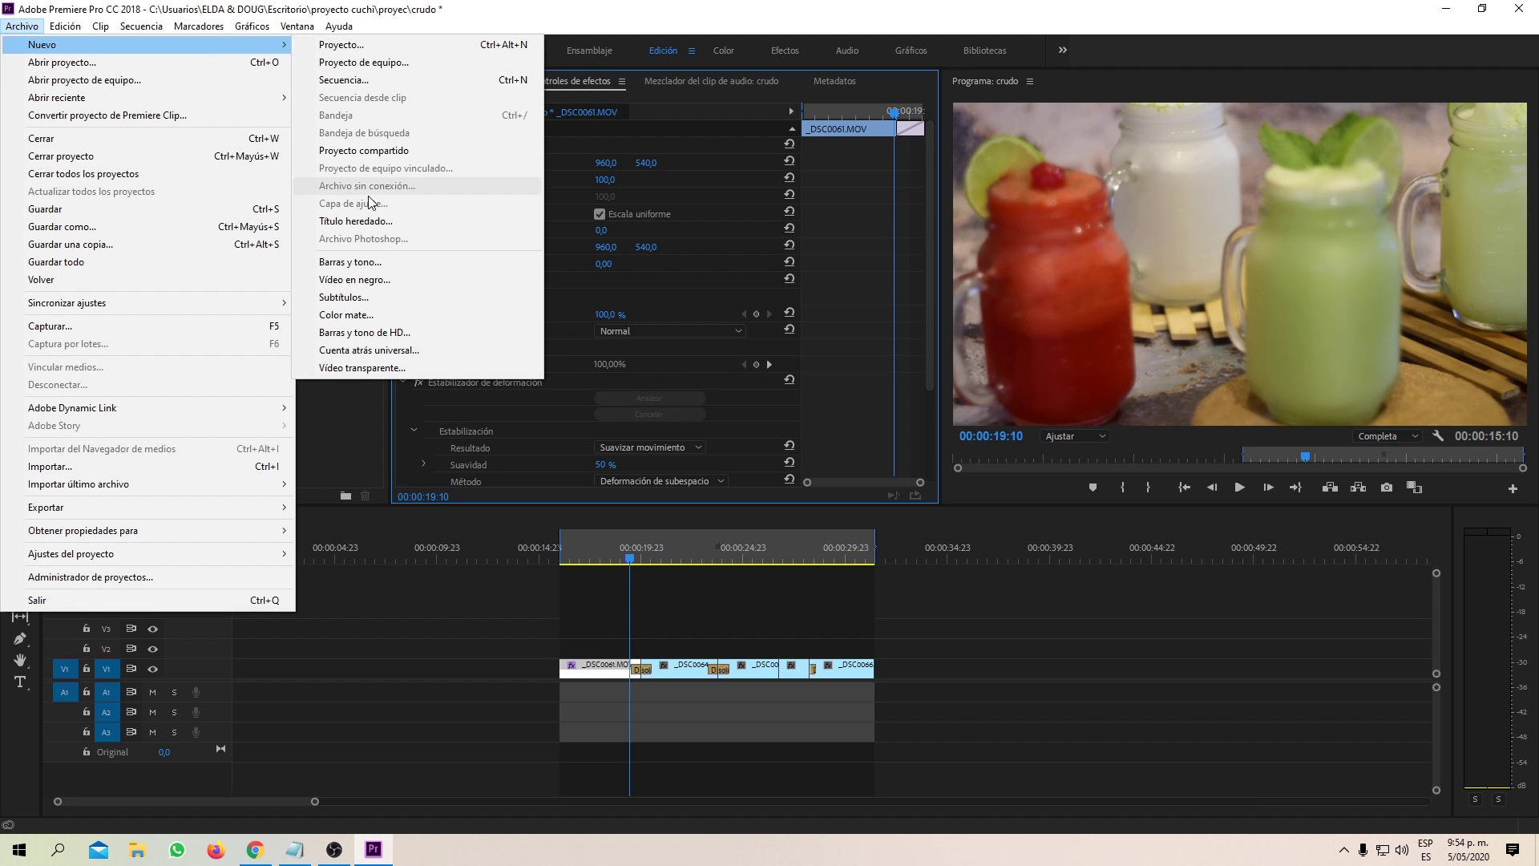
mouse_move(58, 46)
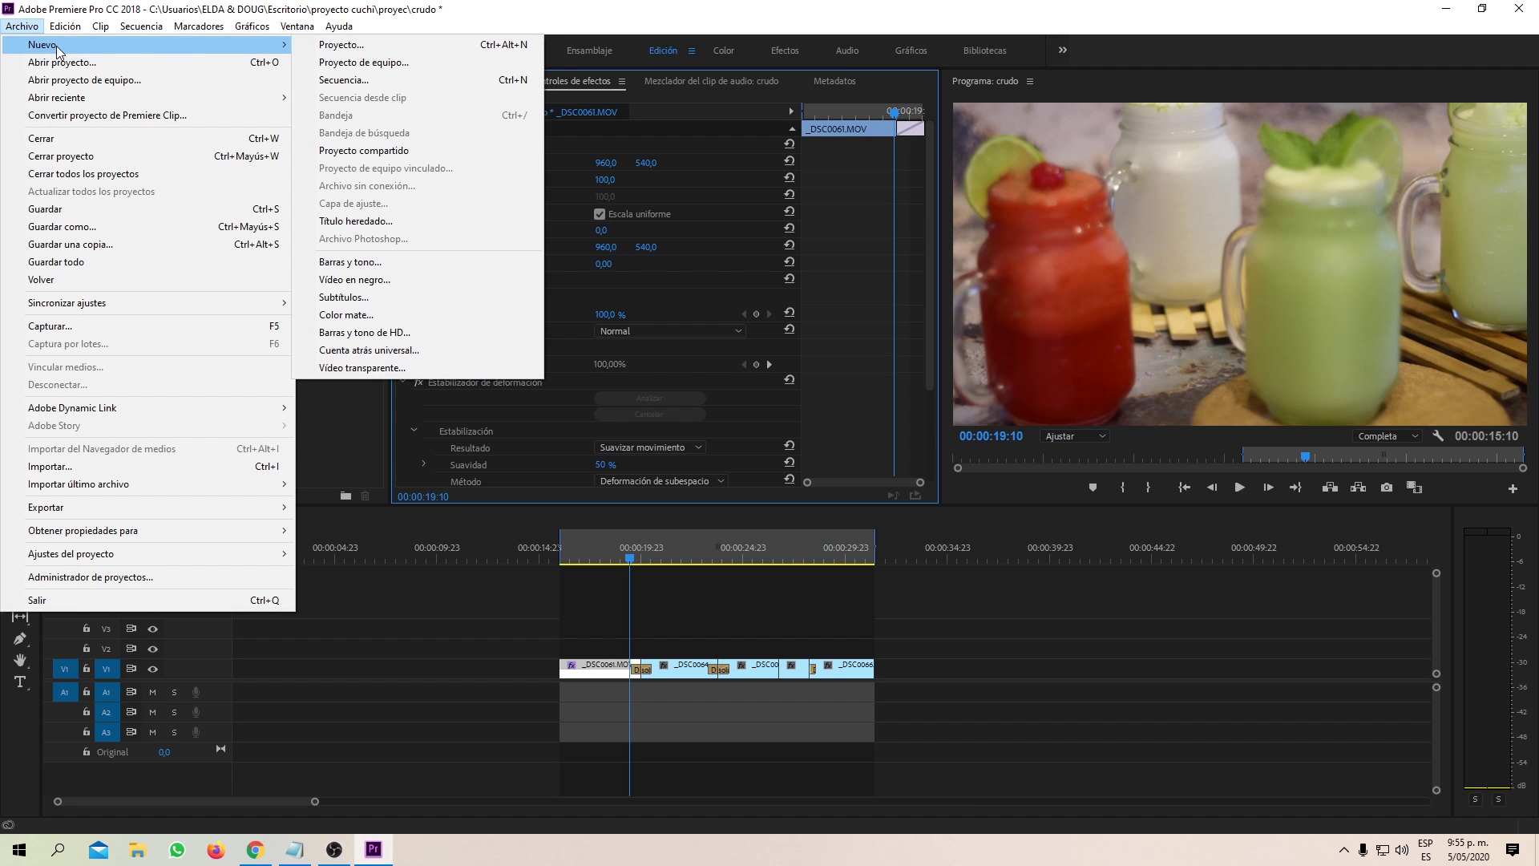
click(368, 225)
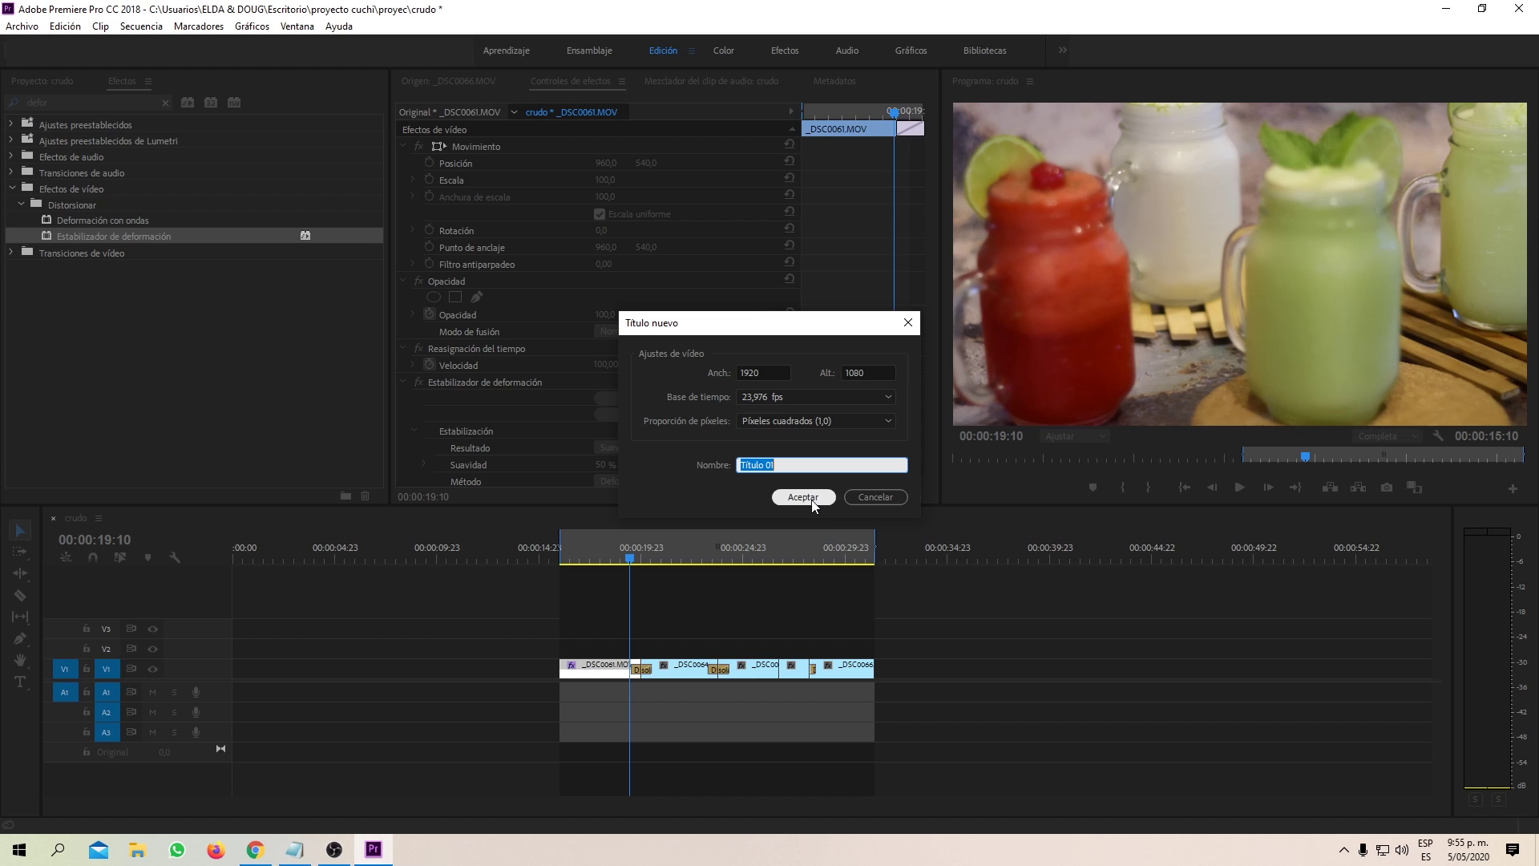
text(ba)
text(nn)
key(Return)
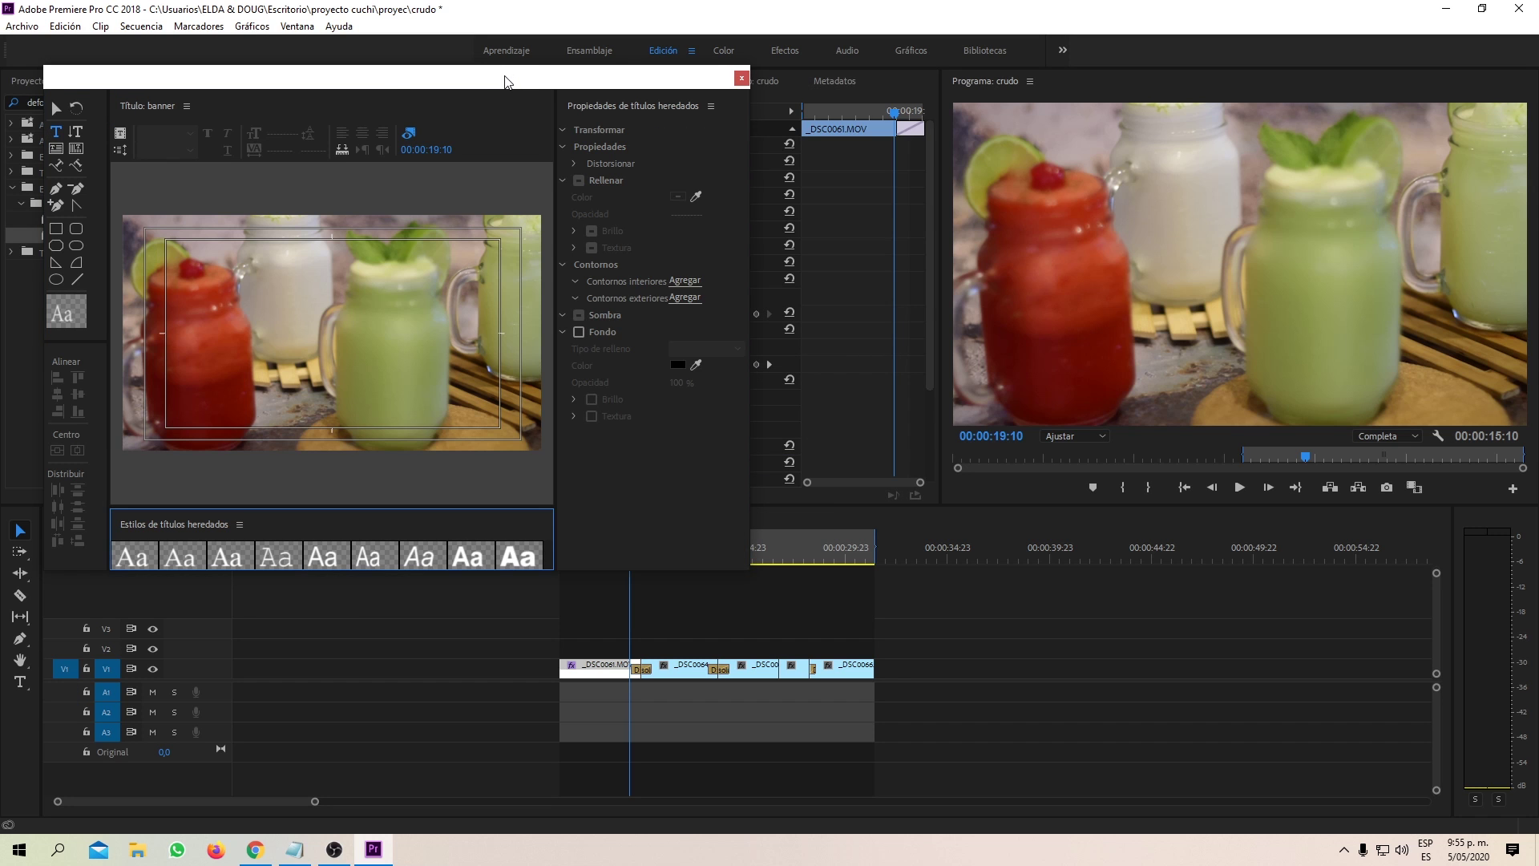
- Draw a lower-right rectangle in the banner title with black fill at 38% opacity
drag(505, 80, 922, 173)
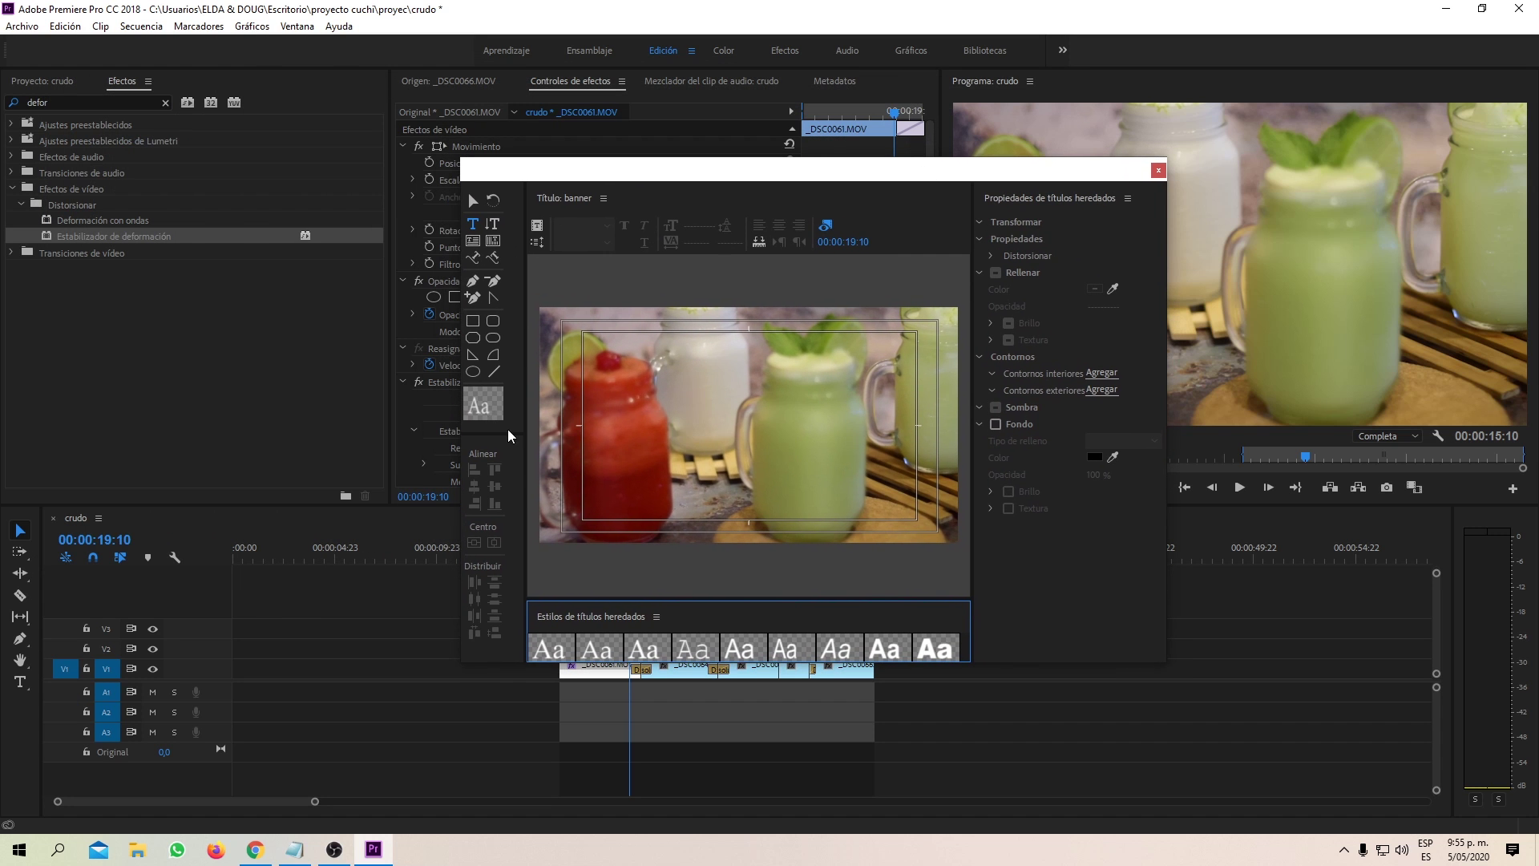
click(473, 320)
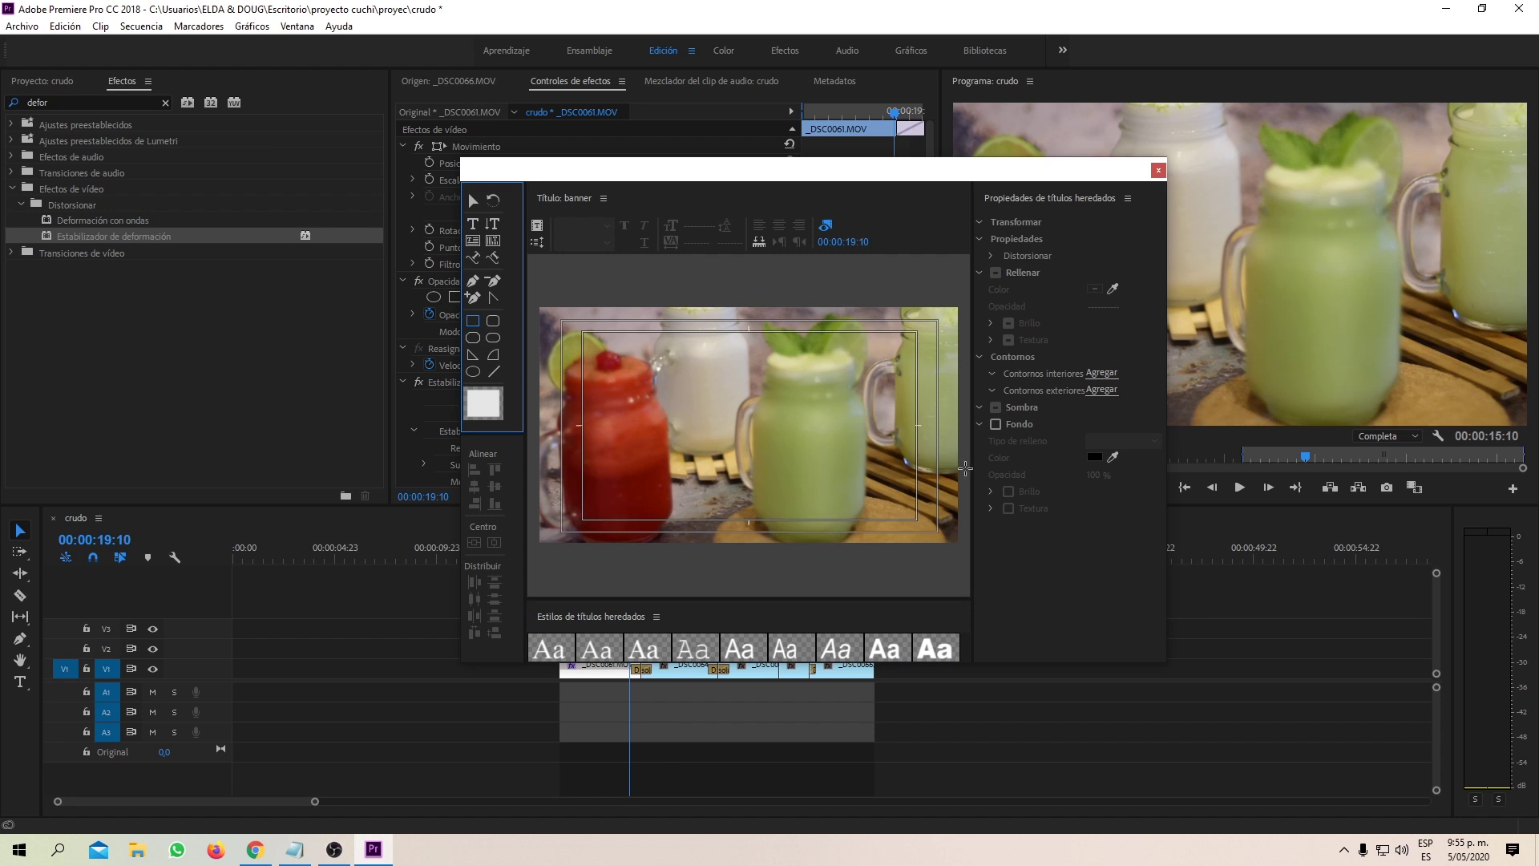
drag(964, 471, 727, 516)
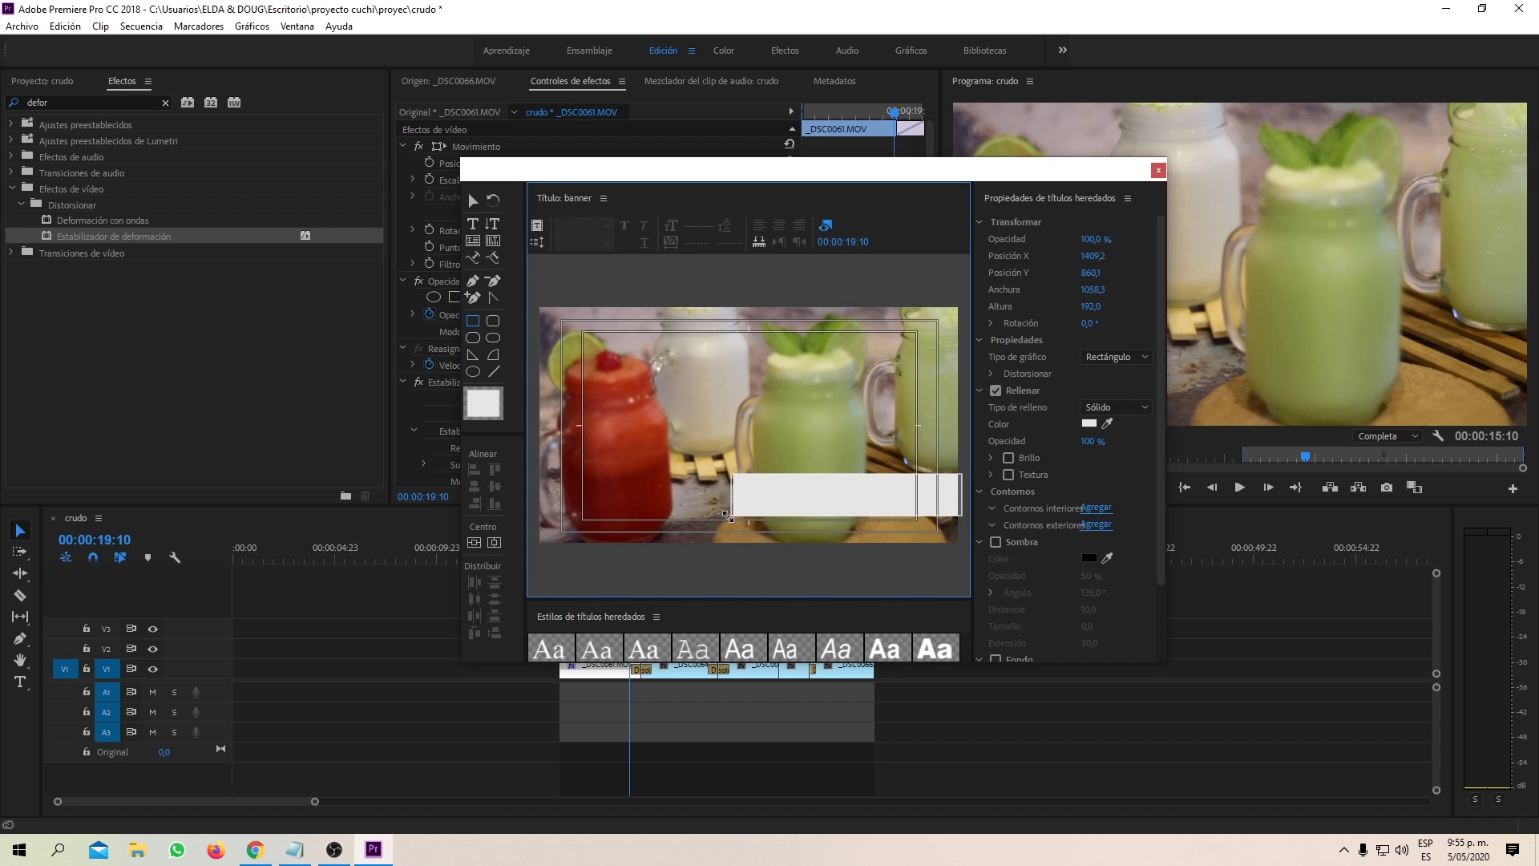
drag(727, 517, 724, 521)
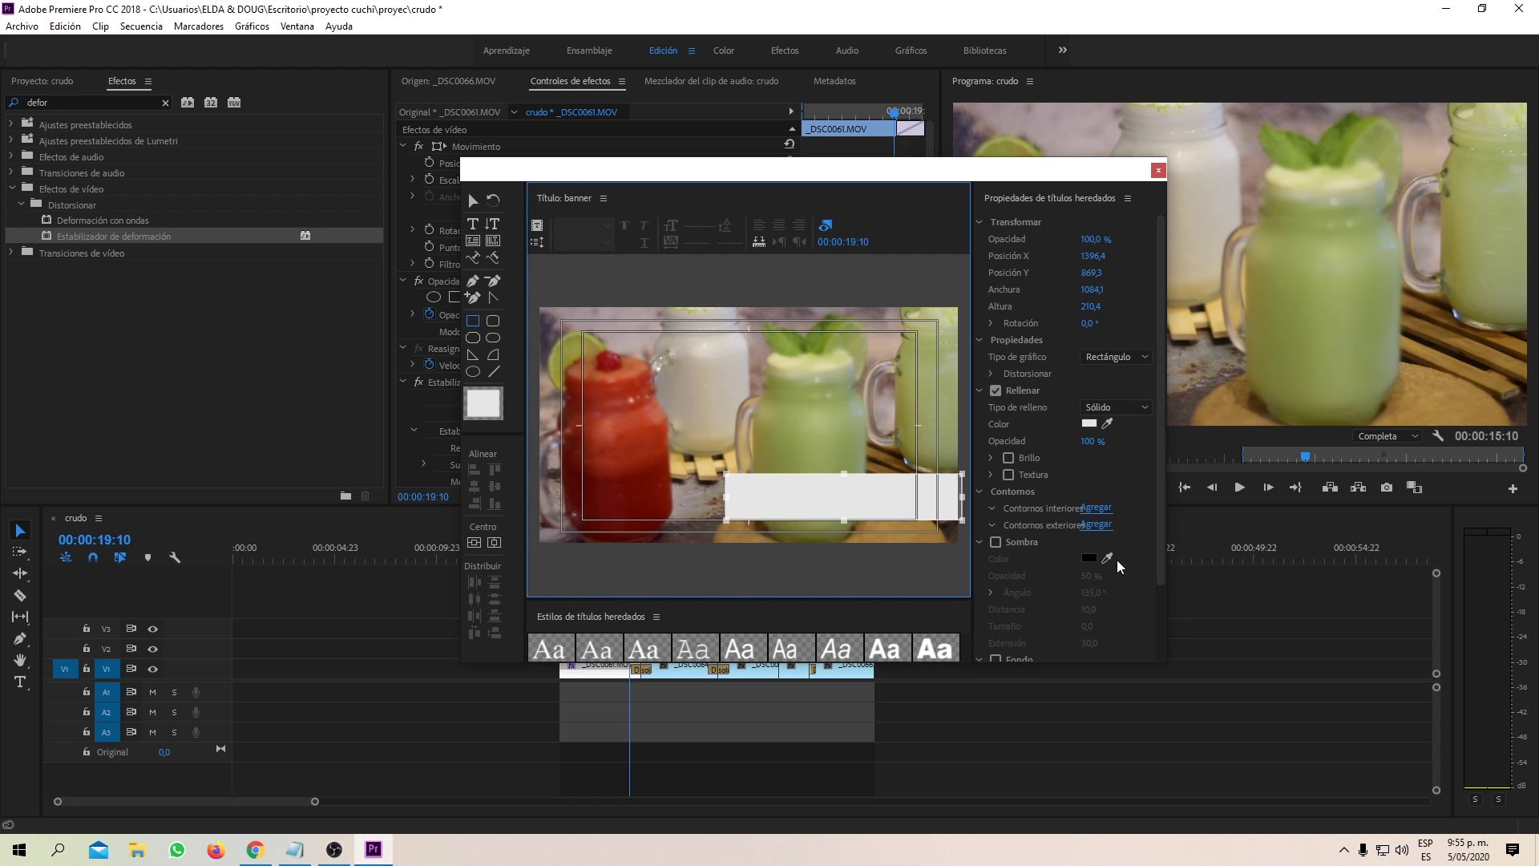
click(1089, 424)
click(699, 394)
click(946, 339)
mouse_move(1091, 444)
mouse_down()
mouse_move(1042, 443)
mouse_move(1086, 441)
mouse_up()
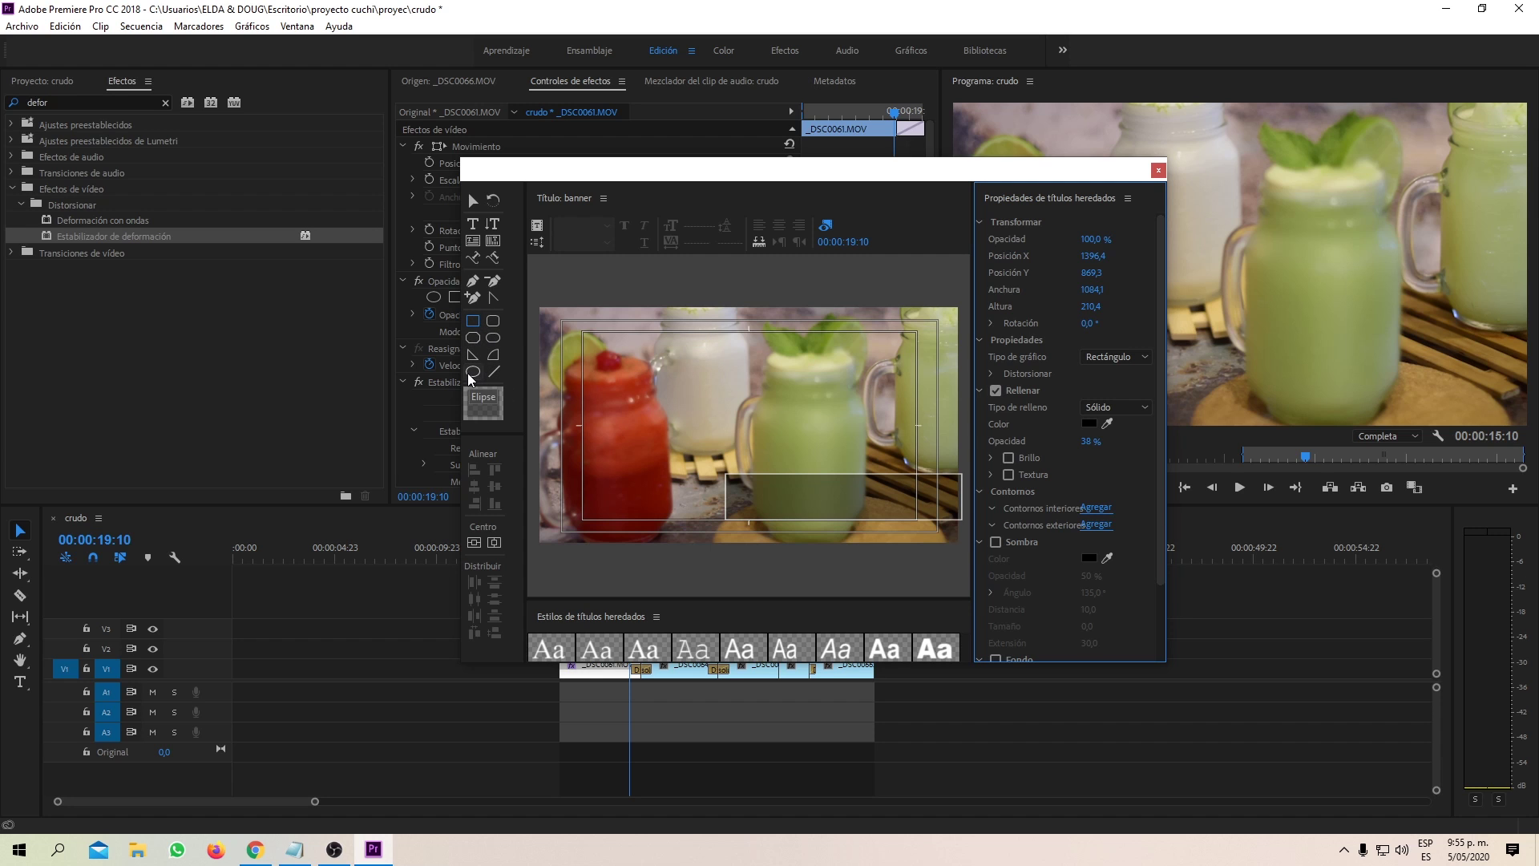
click(474, 227)
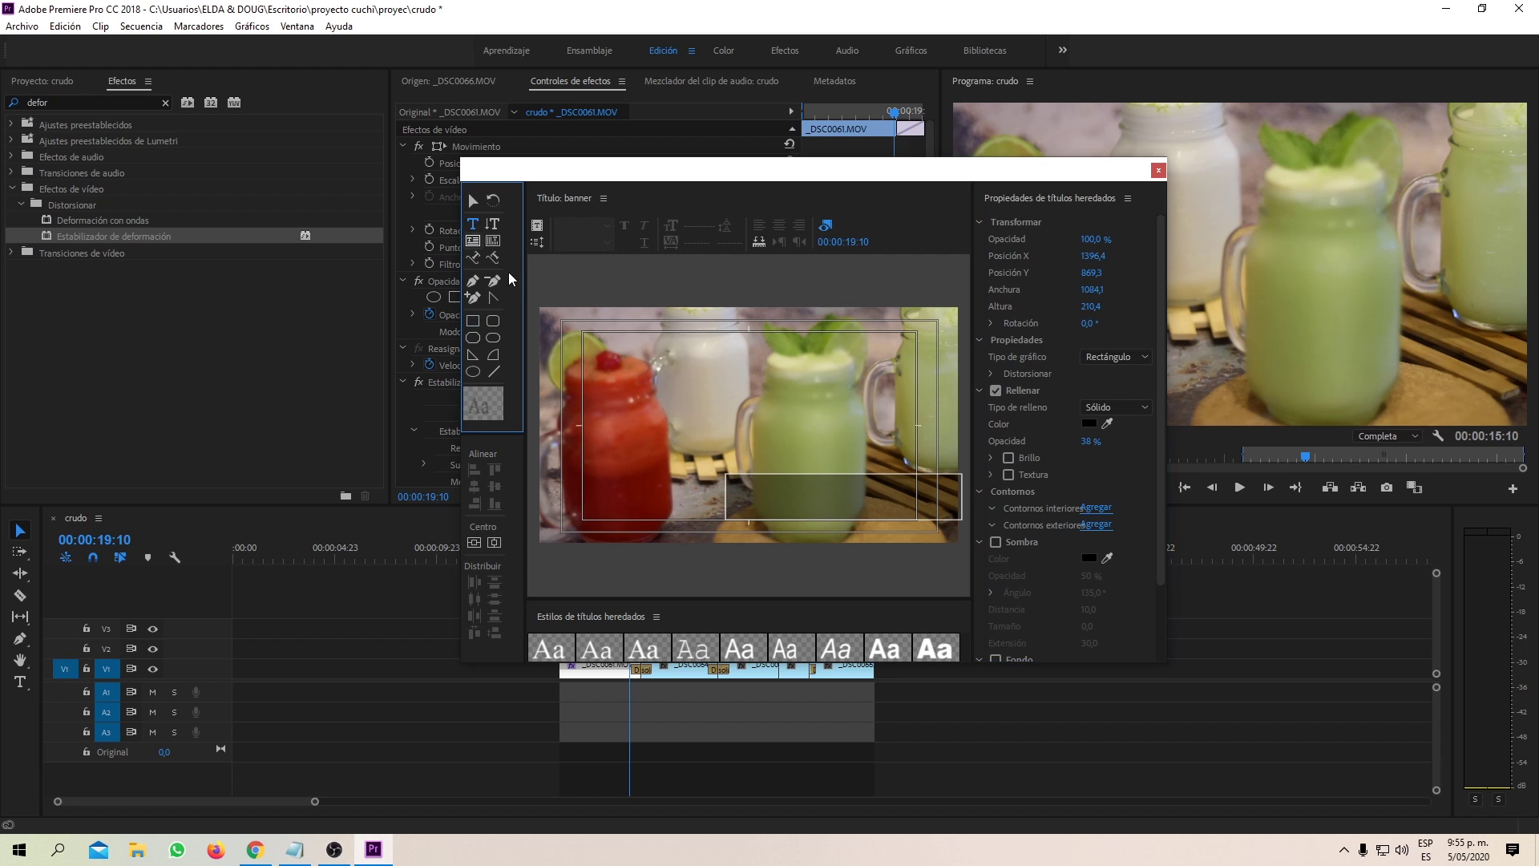
- Type the 'jugos naturales' text on the rectangle and make its fill white at 100% opacity
click(742, 492)
text(Cigos natura)
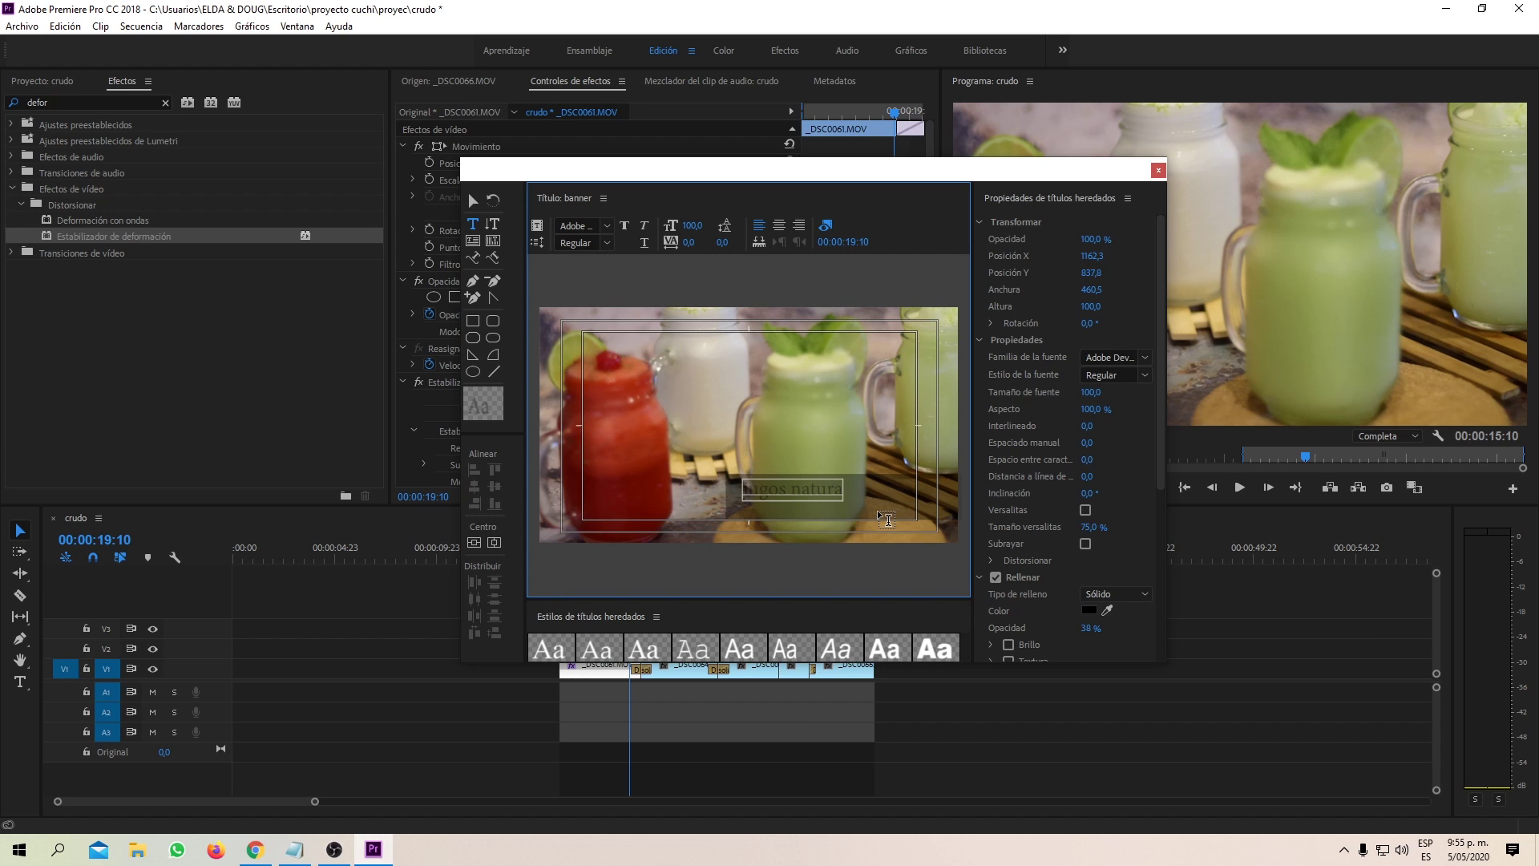
text(es)
click(1089, 611)
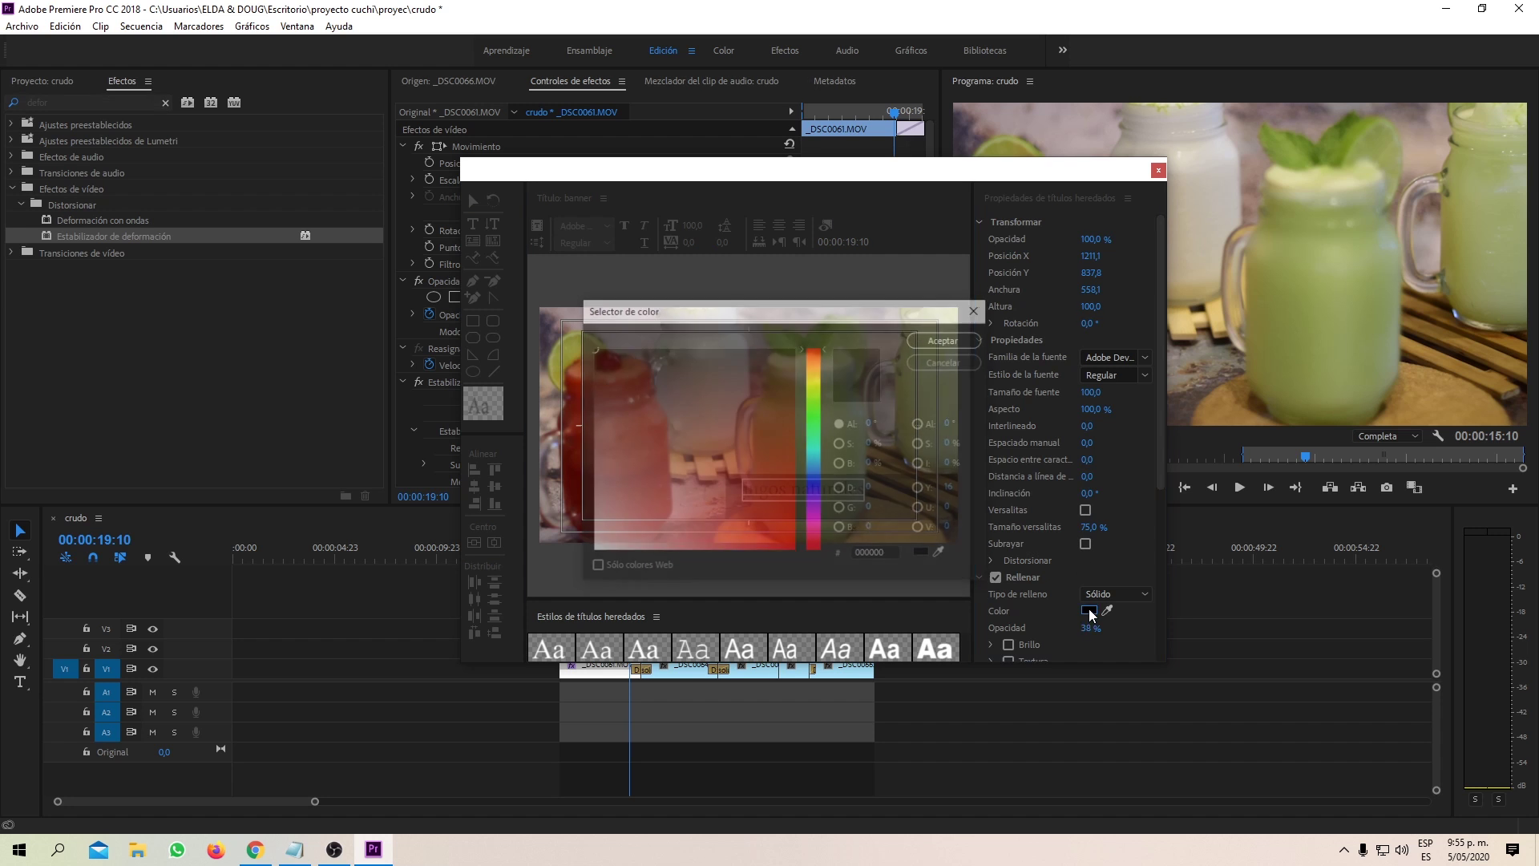
drag(697, 420, 509, 591)
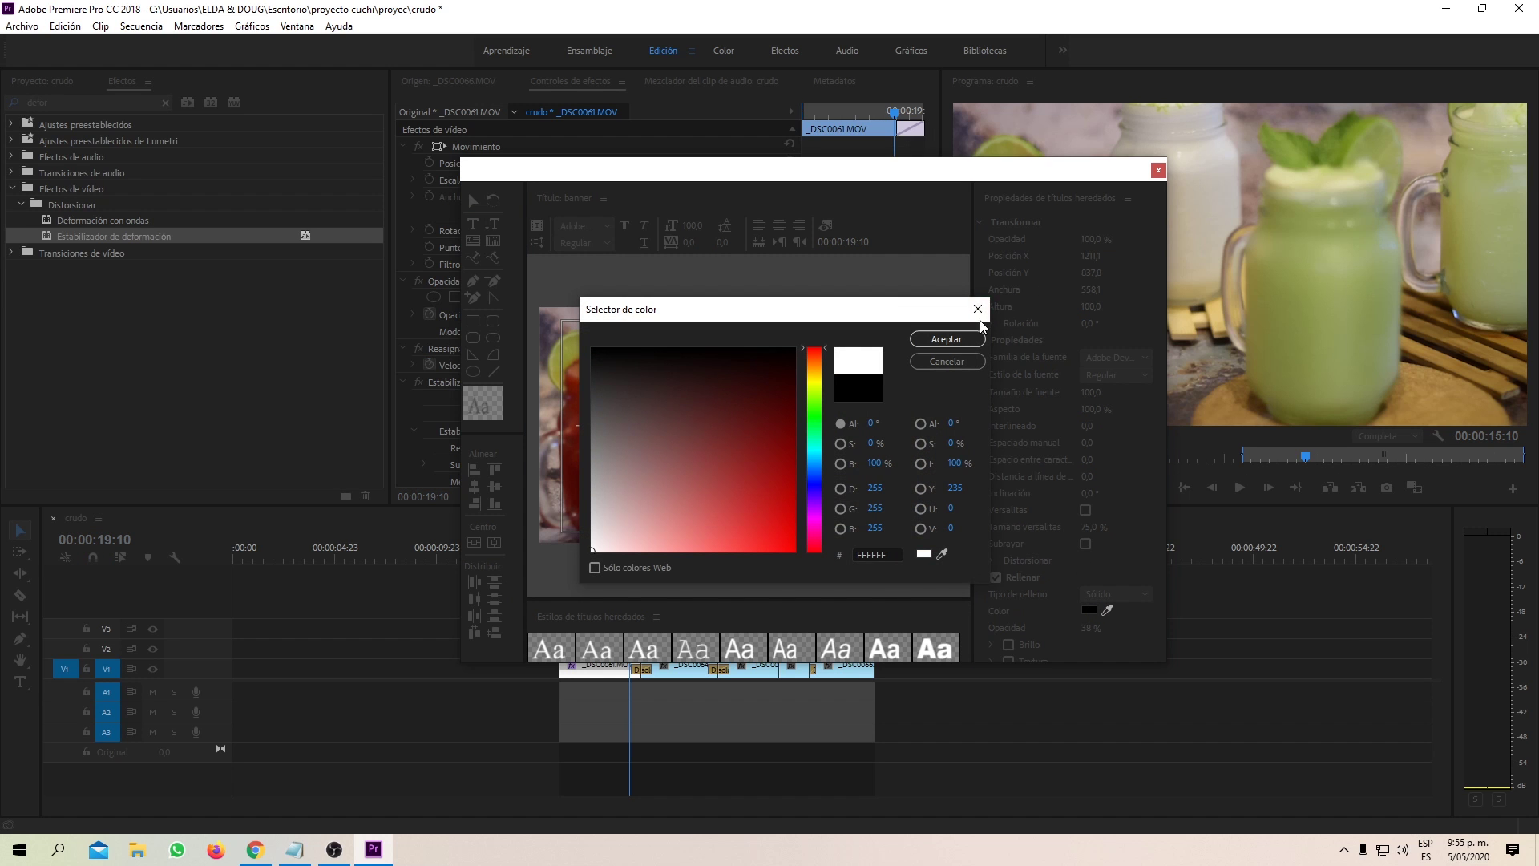
click(946, 339)
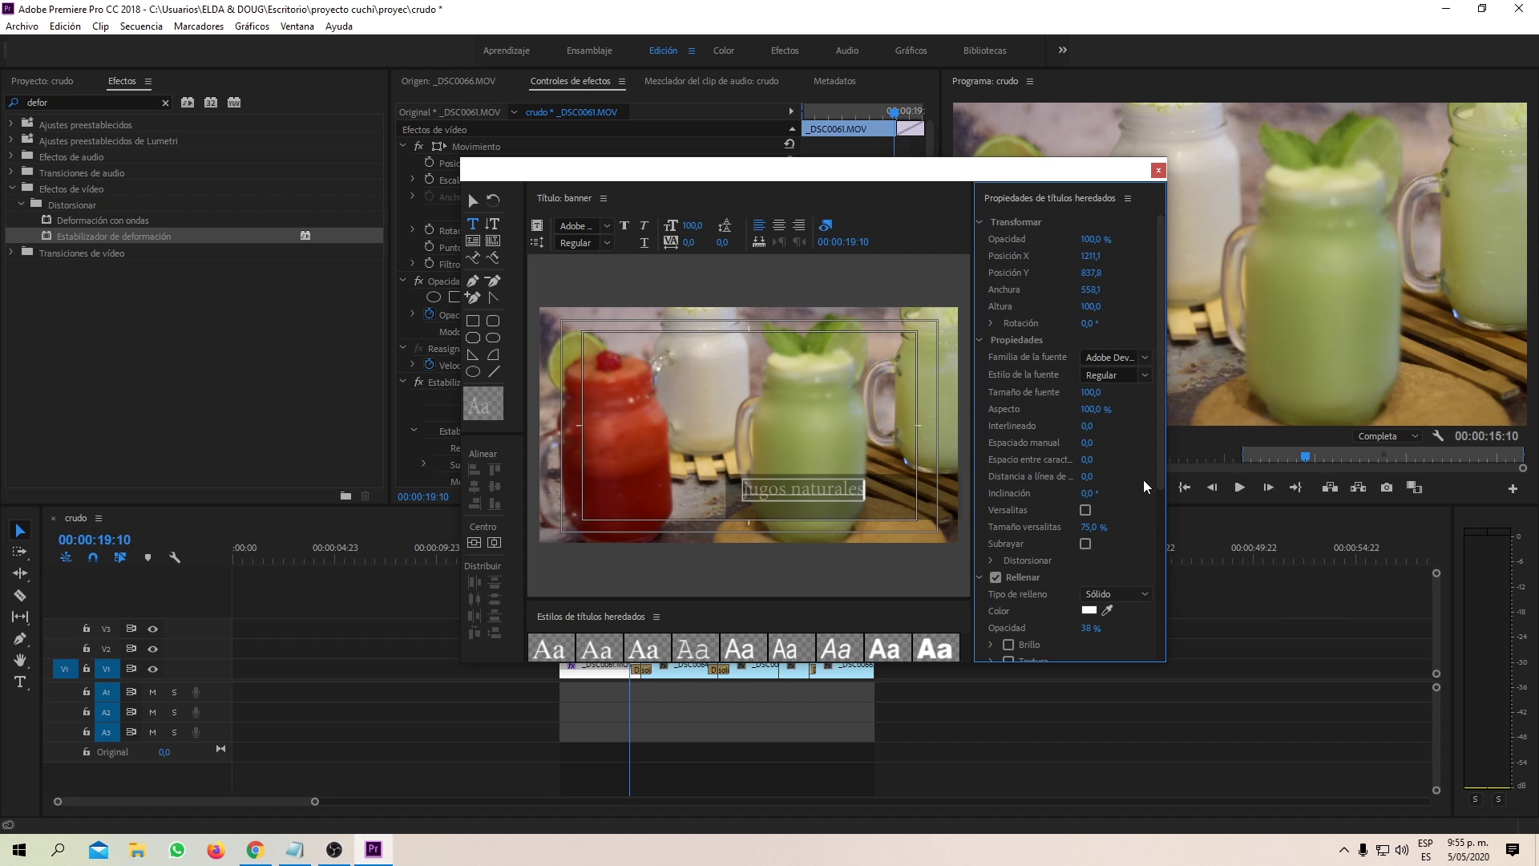
drag(1162, 426, 1162, 506)
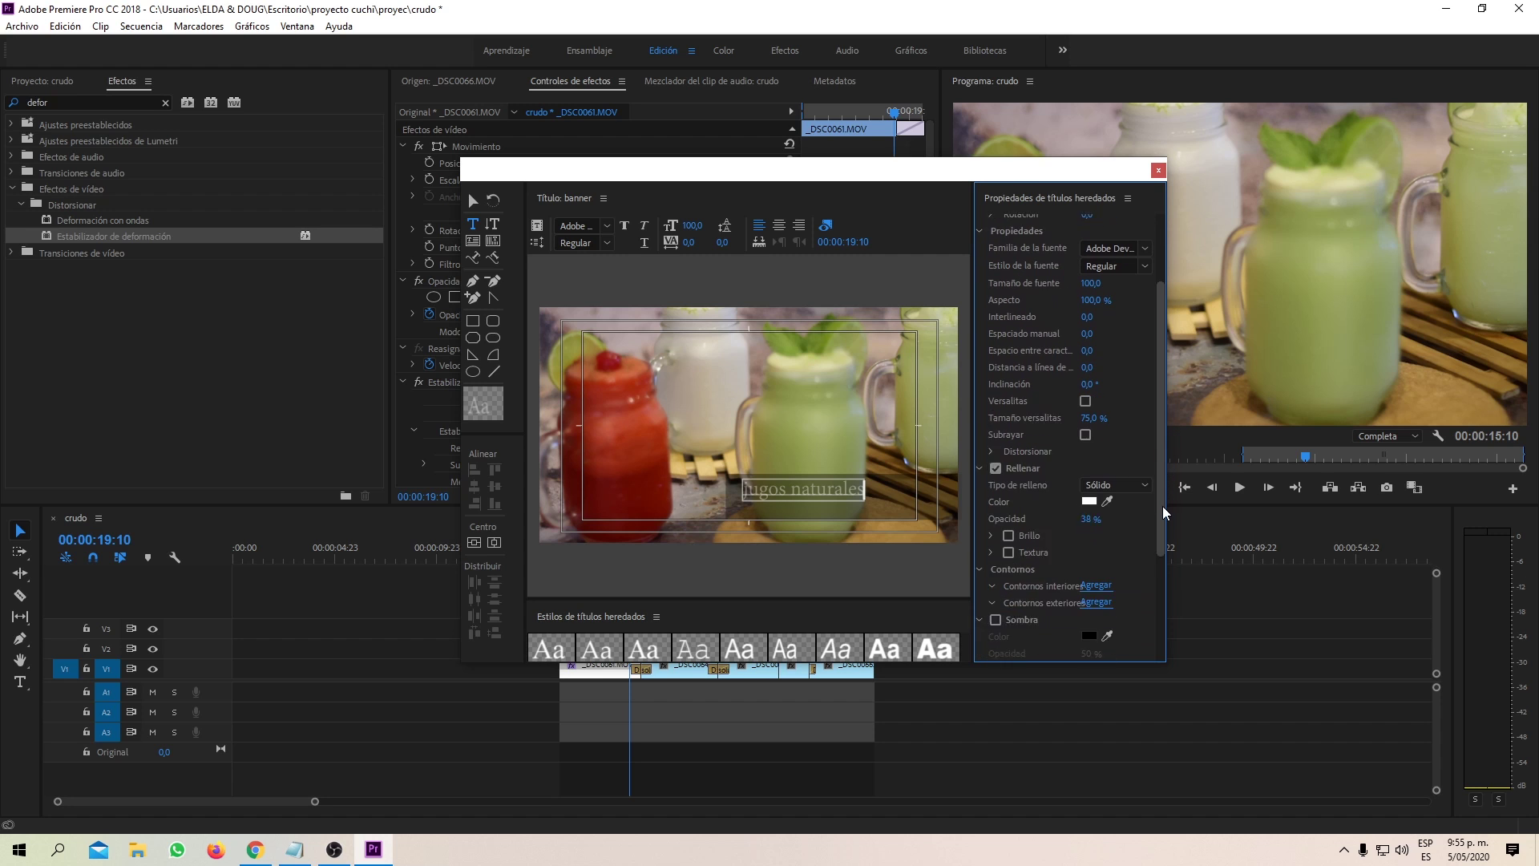
click(1088, 492)
text(100)
key(Return)
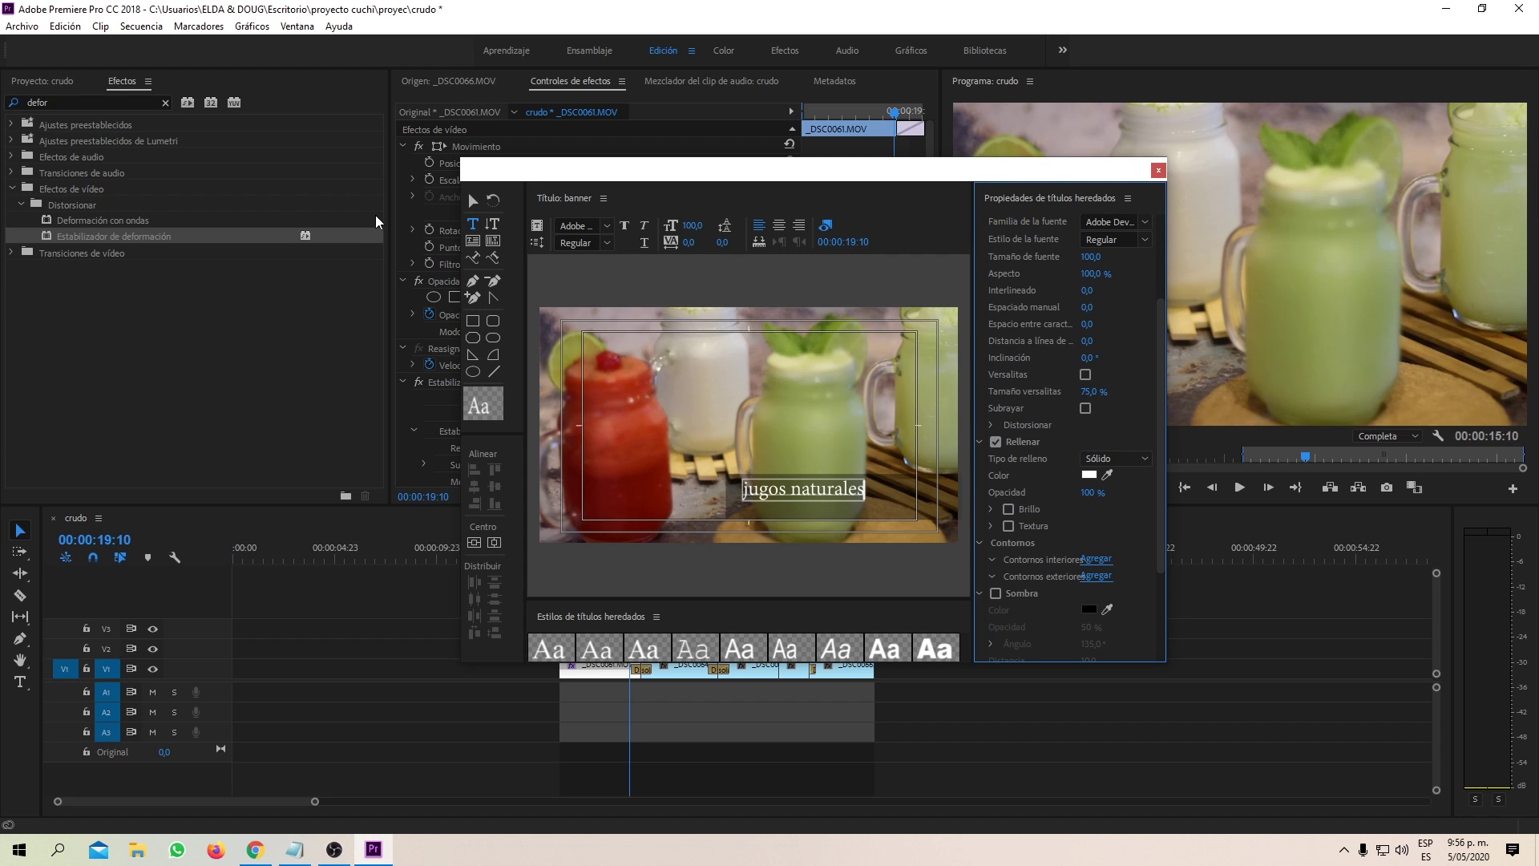
- Resize the text, set the font to Microsoft YaHei Light, and close the title editor
click(469, 199)
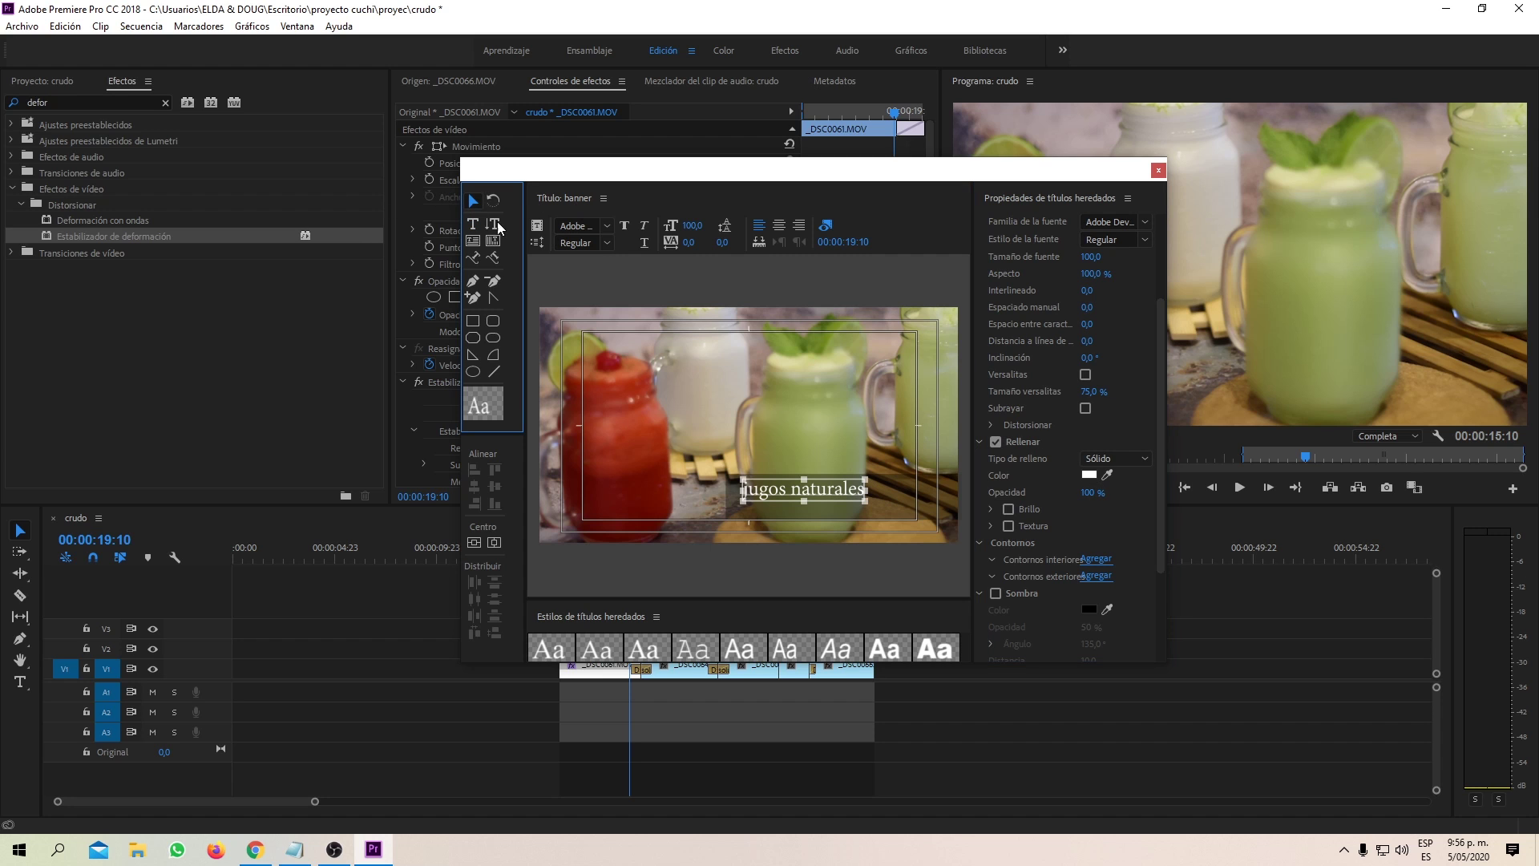
drag(859, 497, 867, 505)
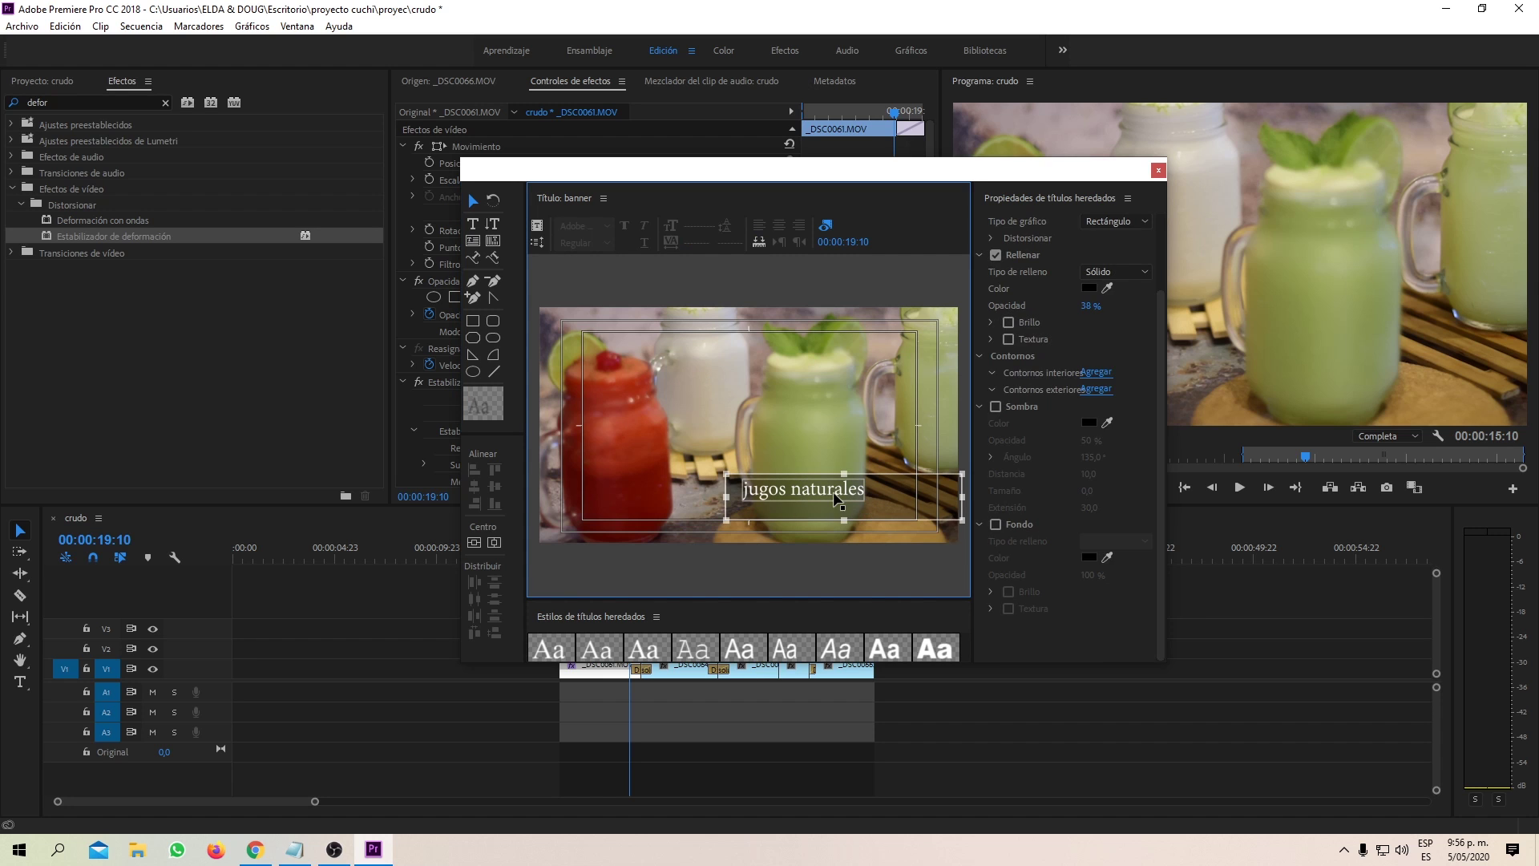
mouse_move(866, 505)
mouse_down()
mouse_move(944, 517)
mouse_move(854, 497)
mouse_up()
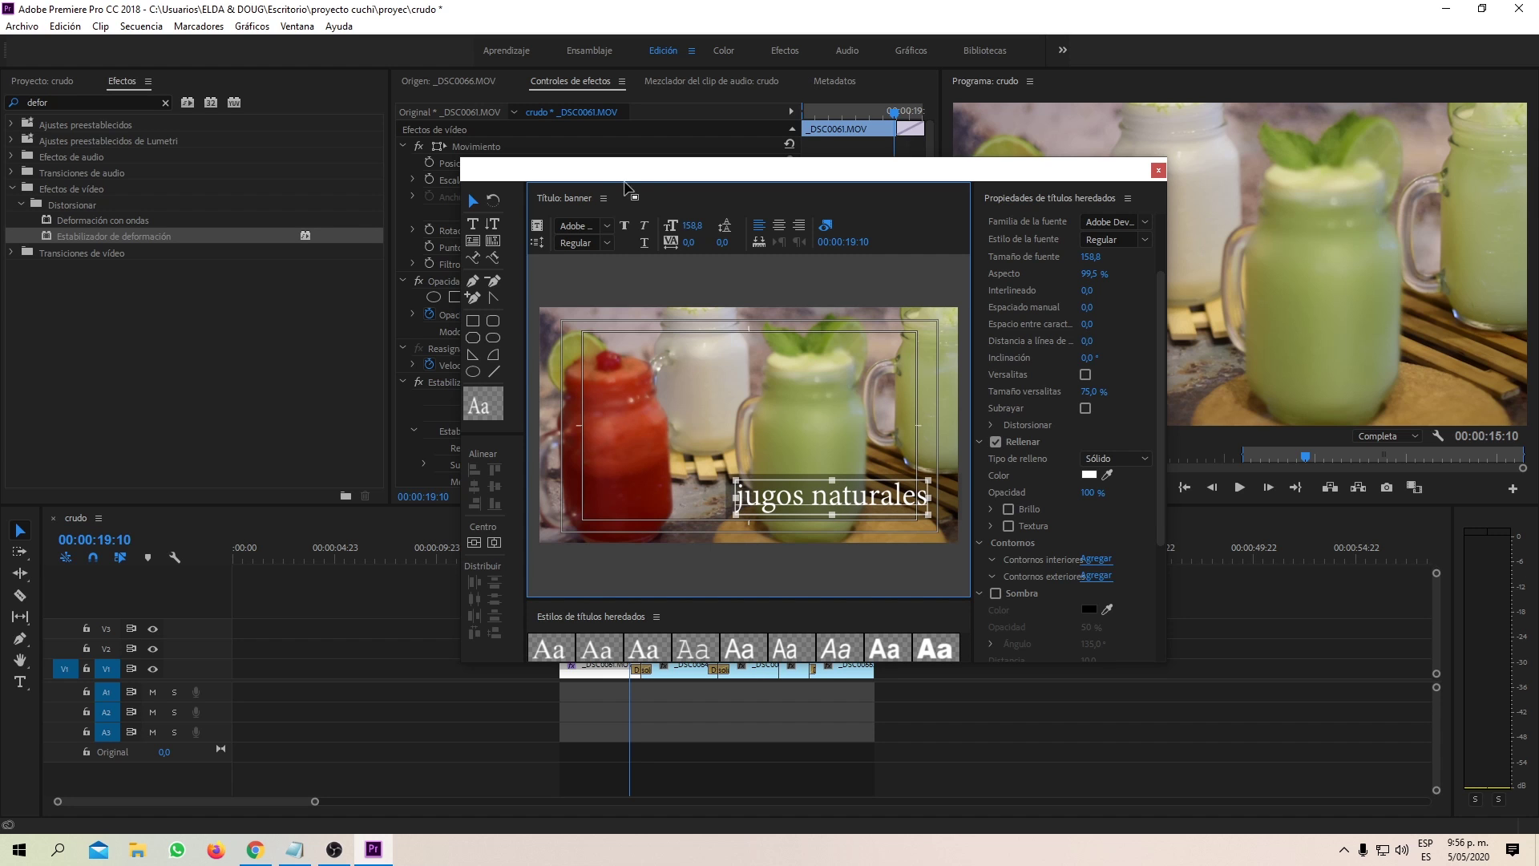
click(603, 225)
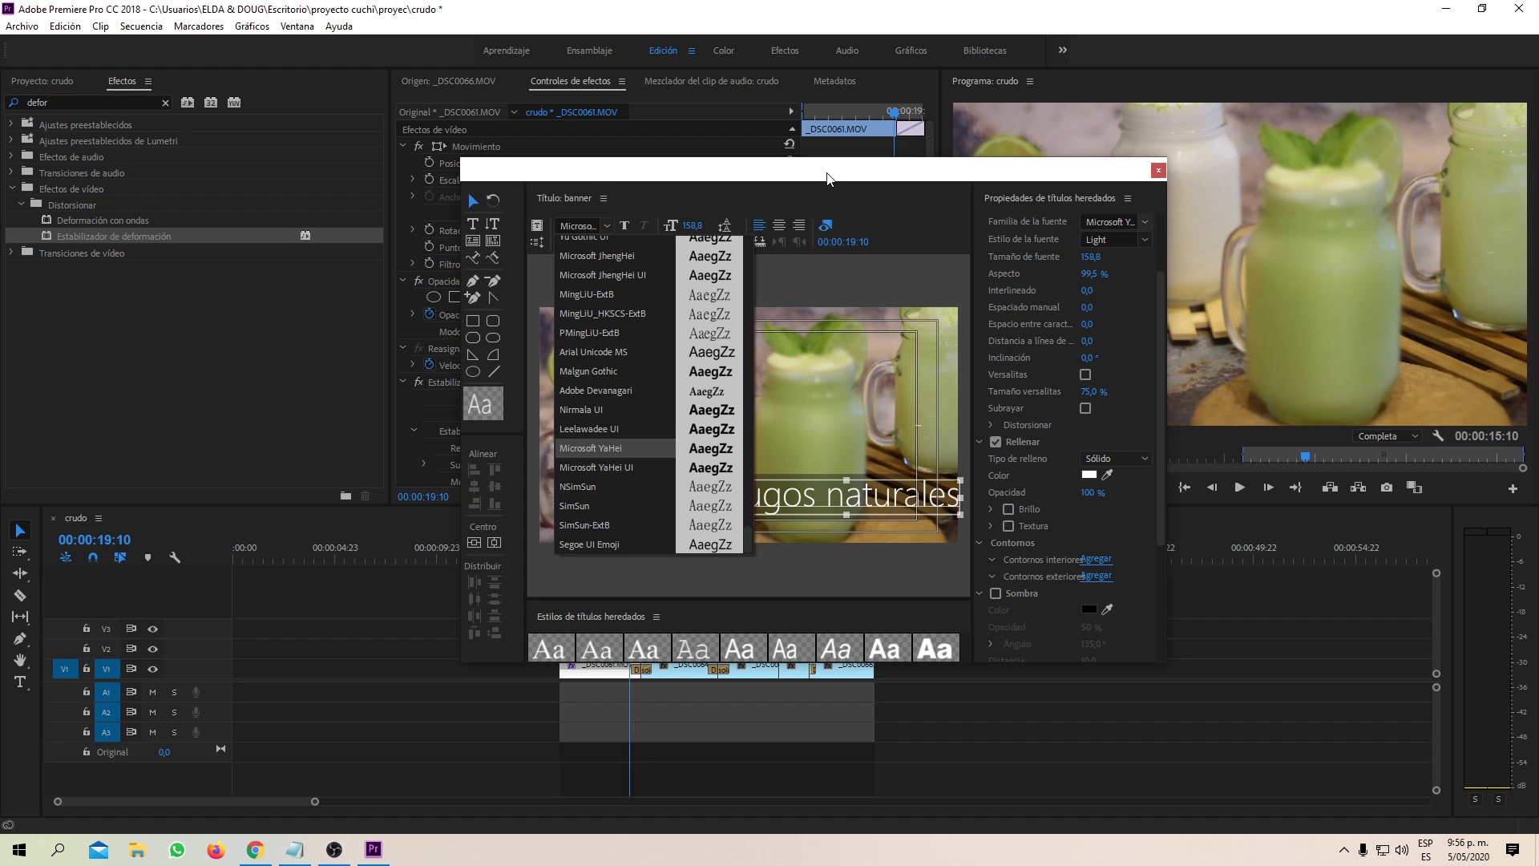
click(867, 279)
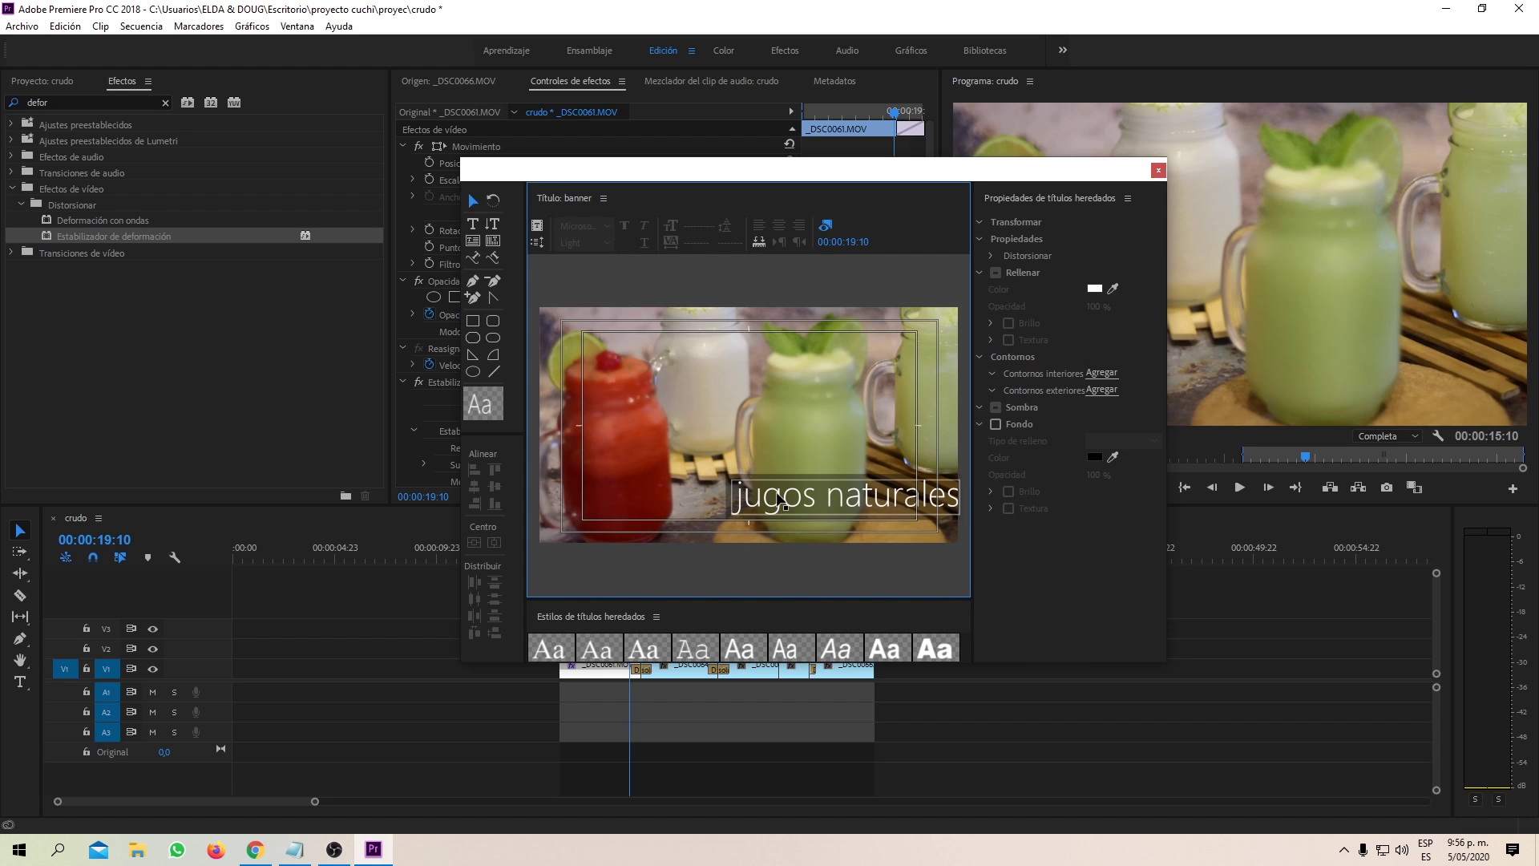
drag(958, 477, 945, 481)
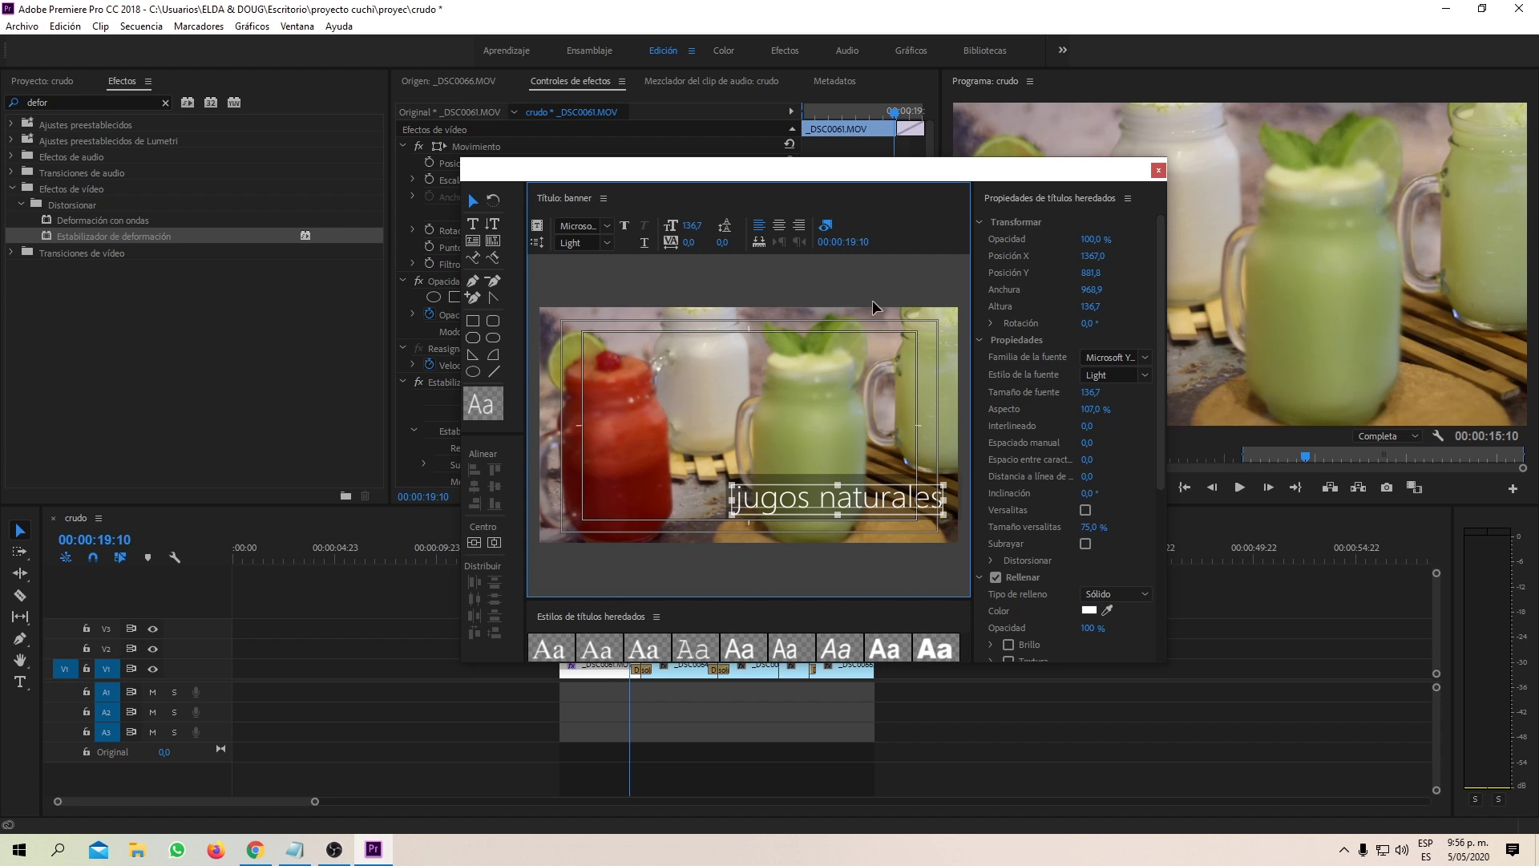
click(1157, 175)
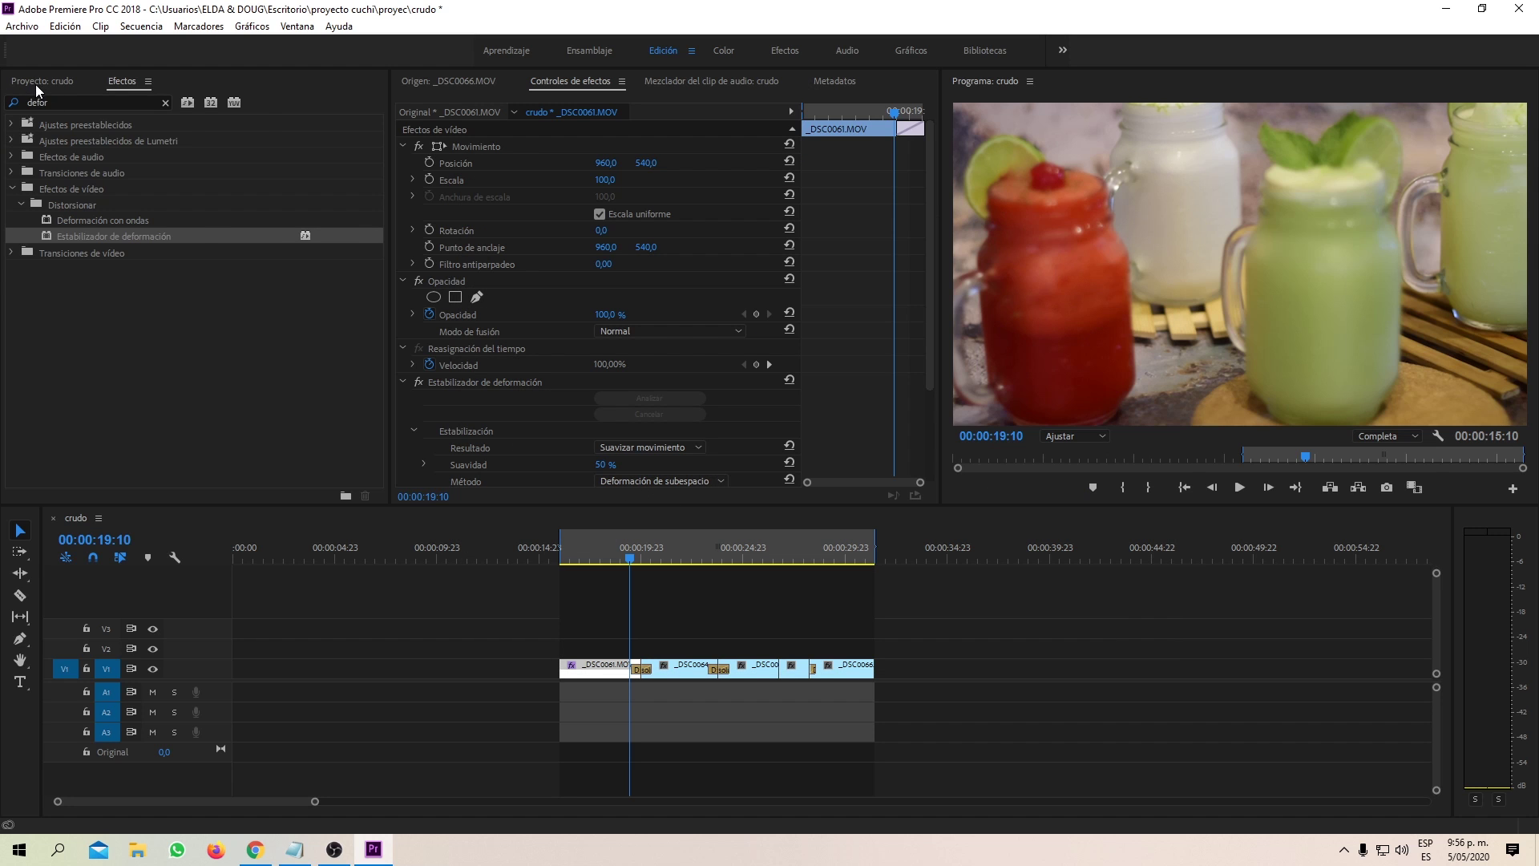
- Place the banner title from the Project panel onto track V2 above the drink clips
click(40, 82)
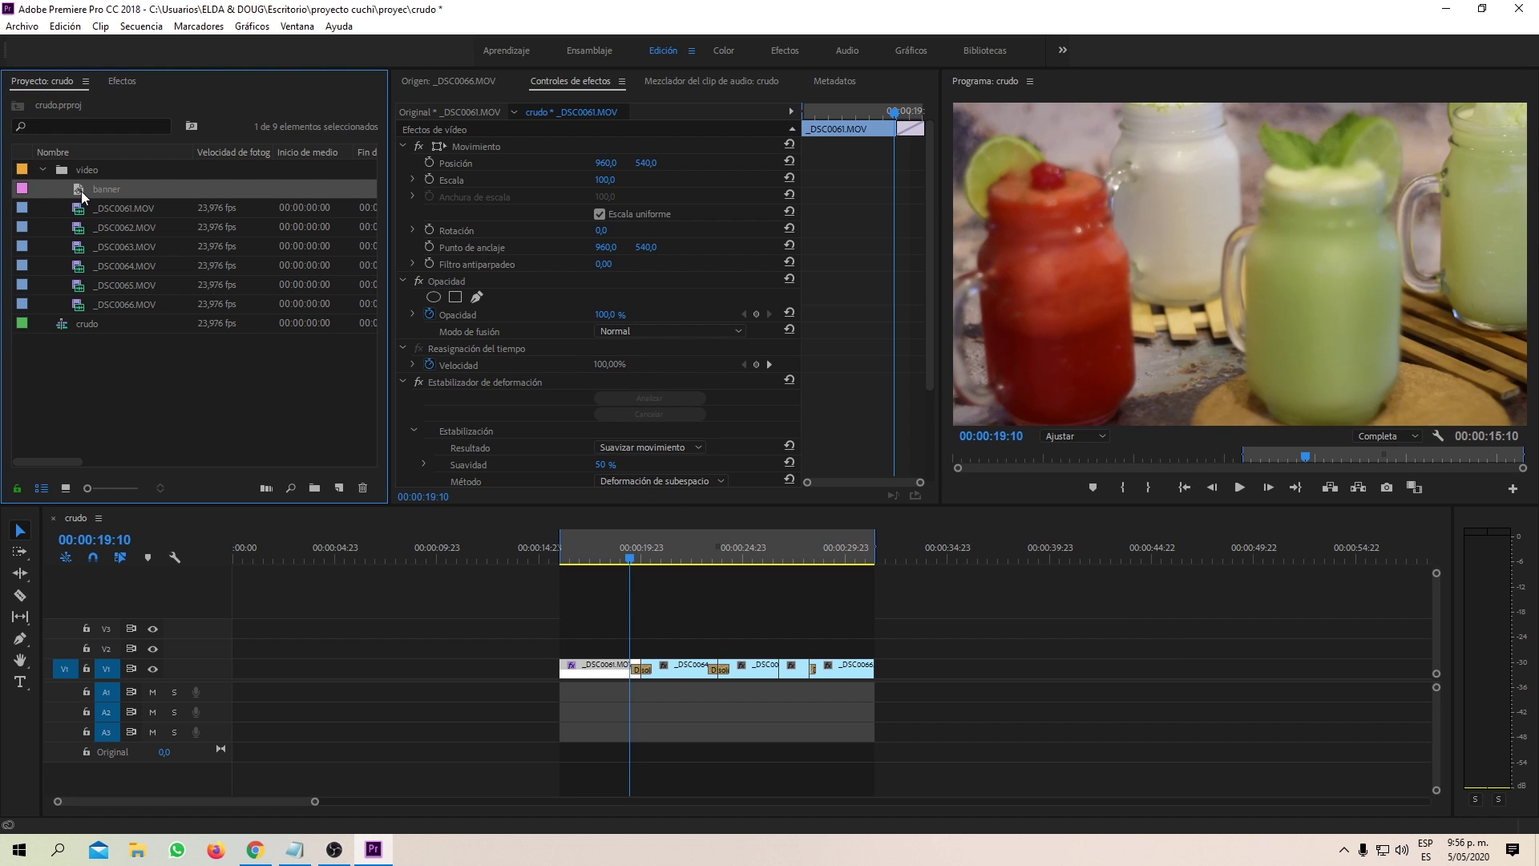
drag(80, 190, 599, 642)
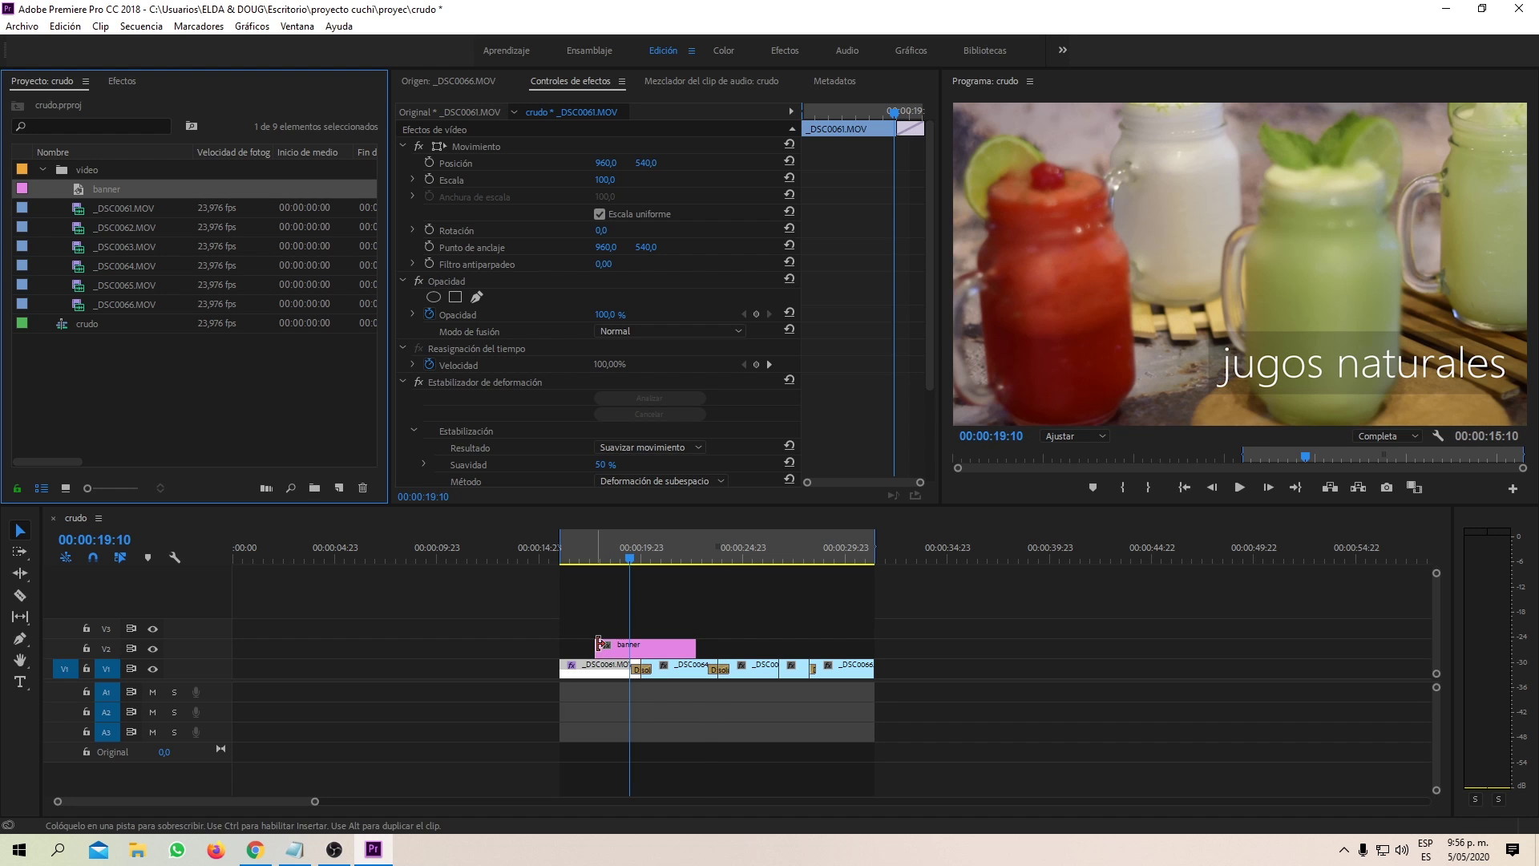
click(124, 80)
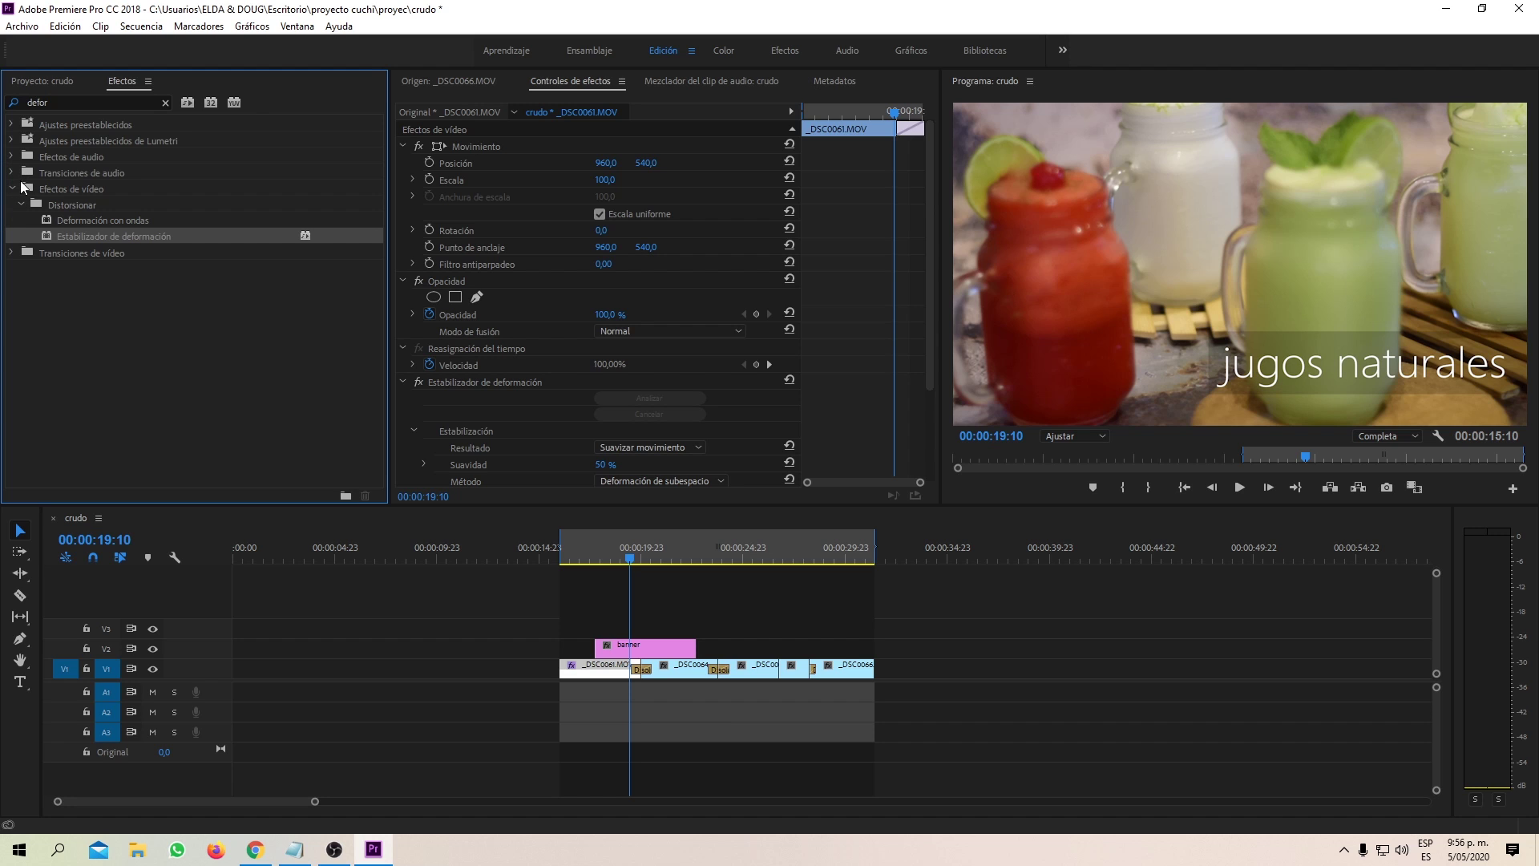
click(166, 104)
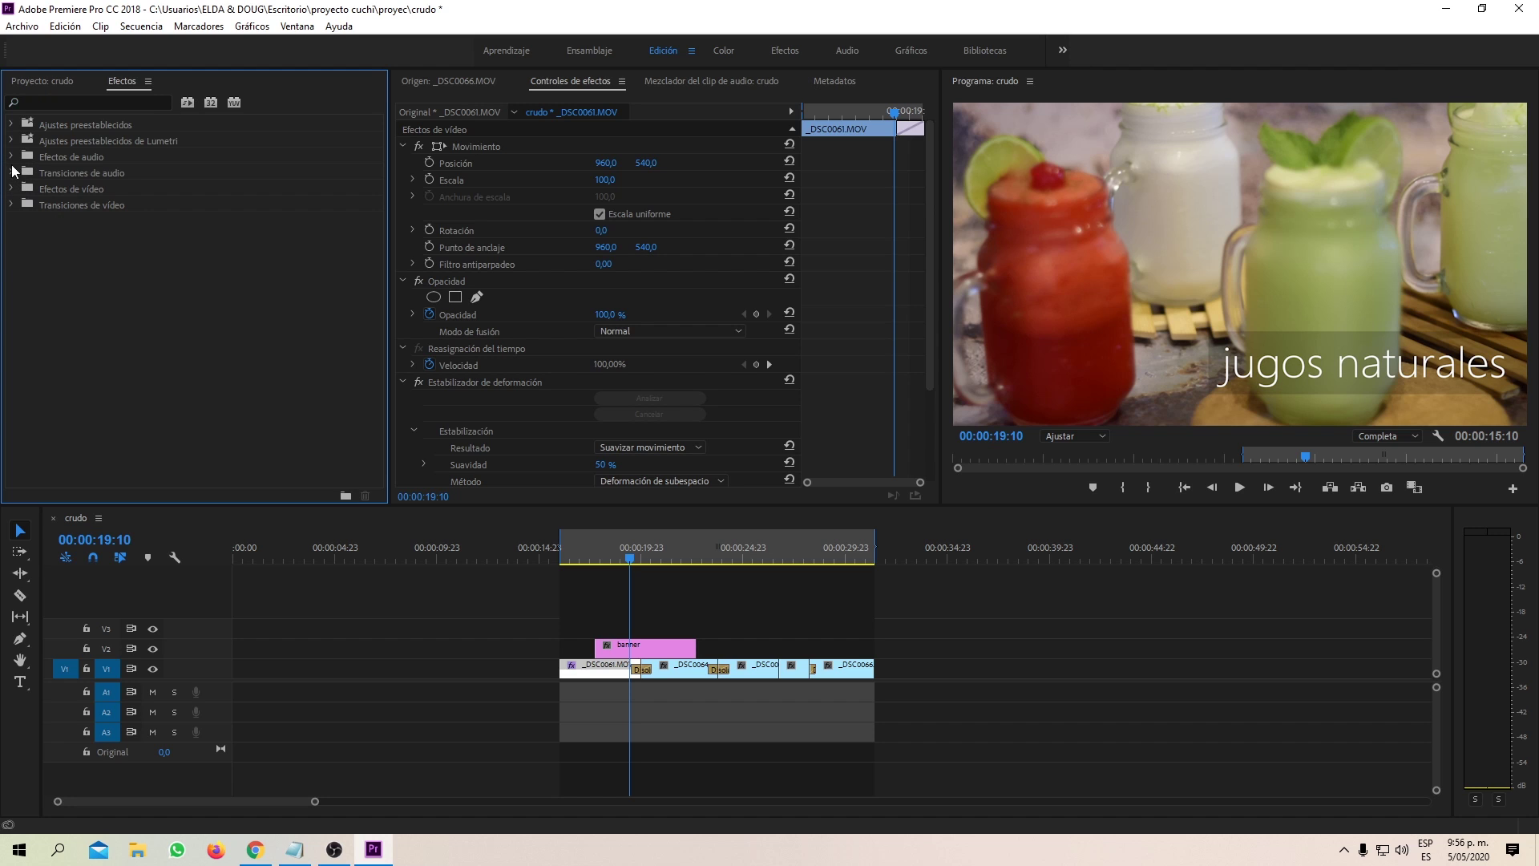
- Add Deslizar slide transitions to the start and end of the banner clip
click(11, 205)
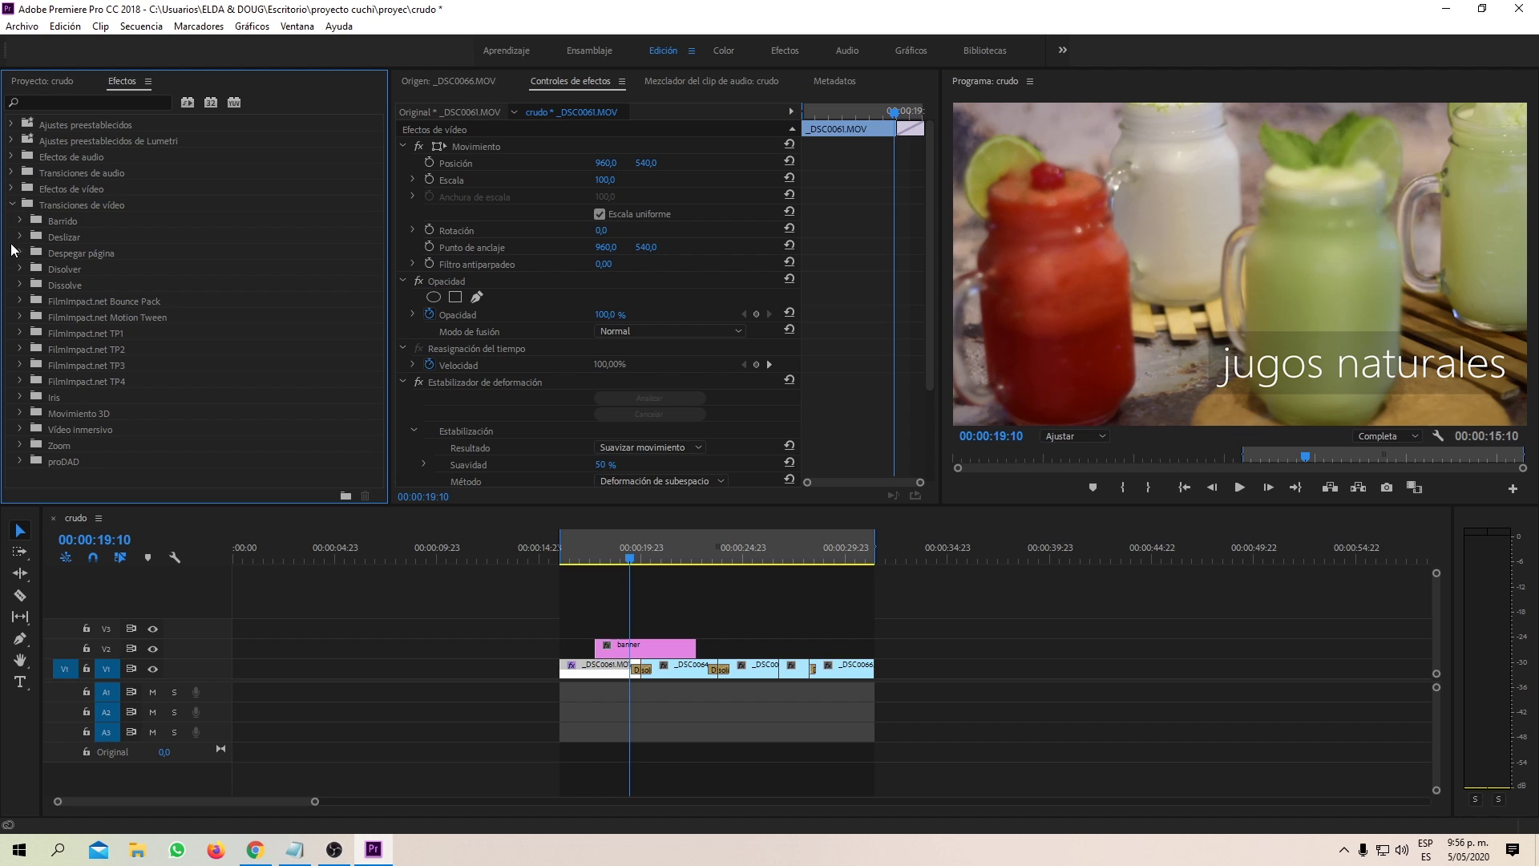
click(20, 237)
drag(79, 250, 607, 656)
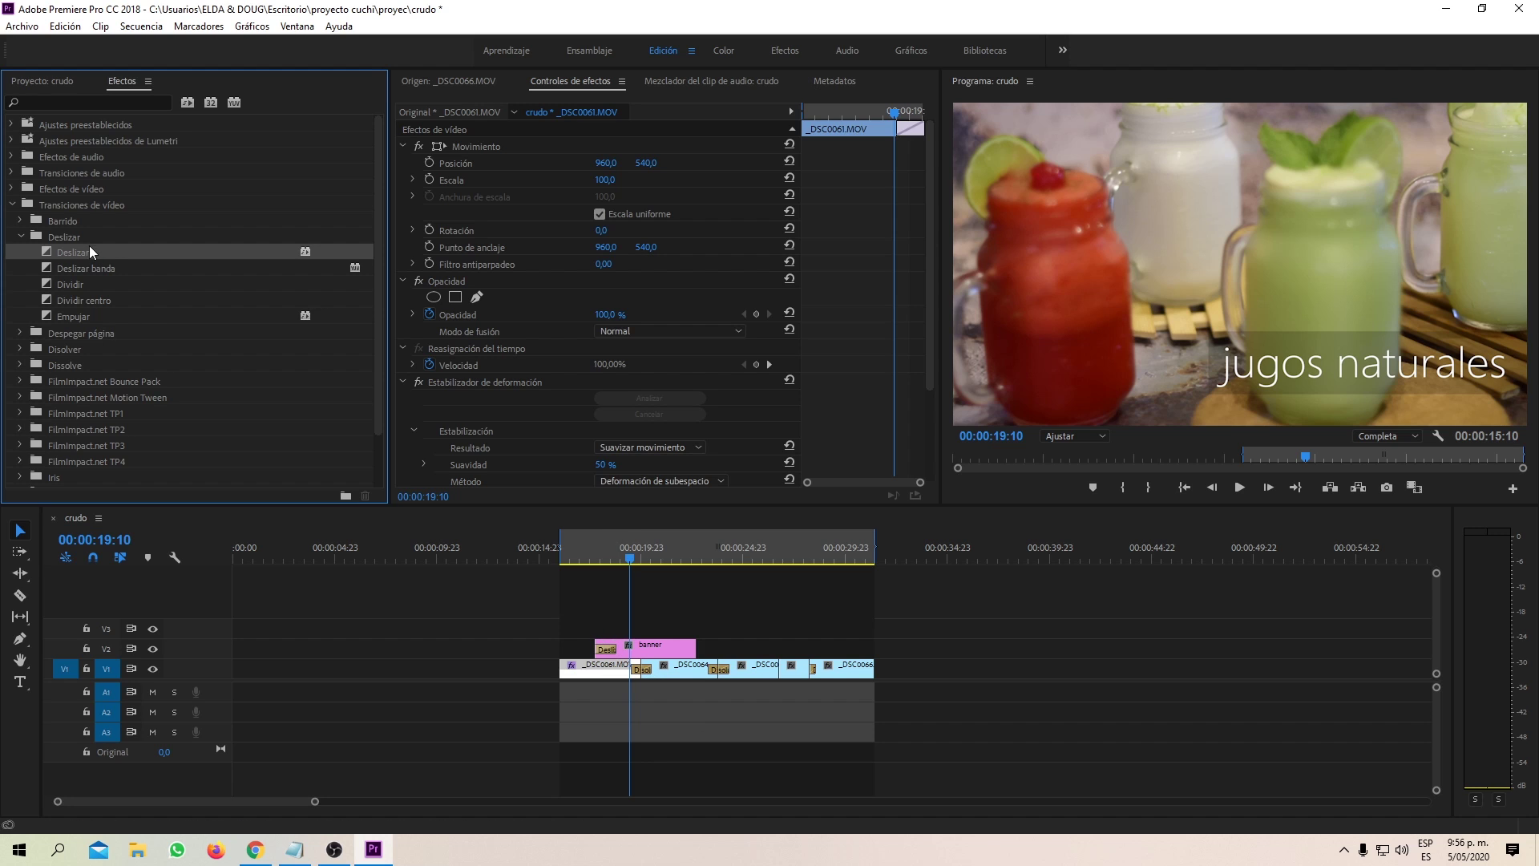
drag(70, 250, 694, 654)
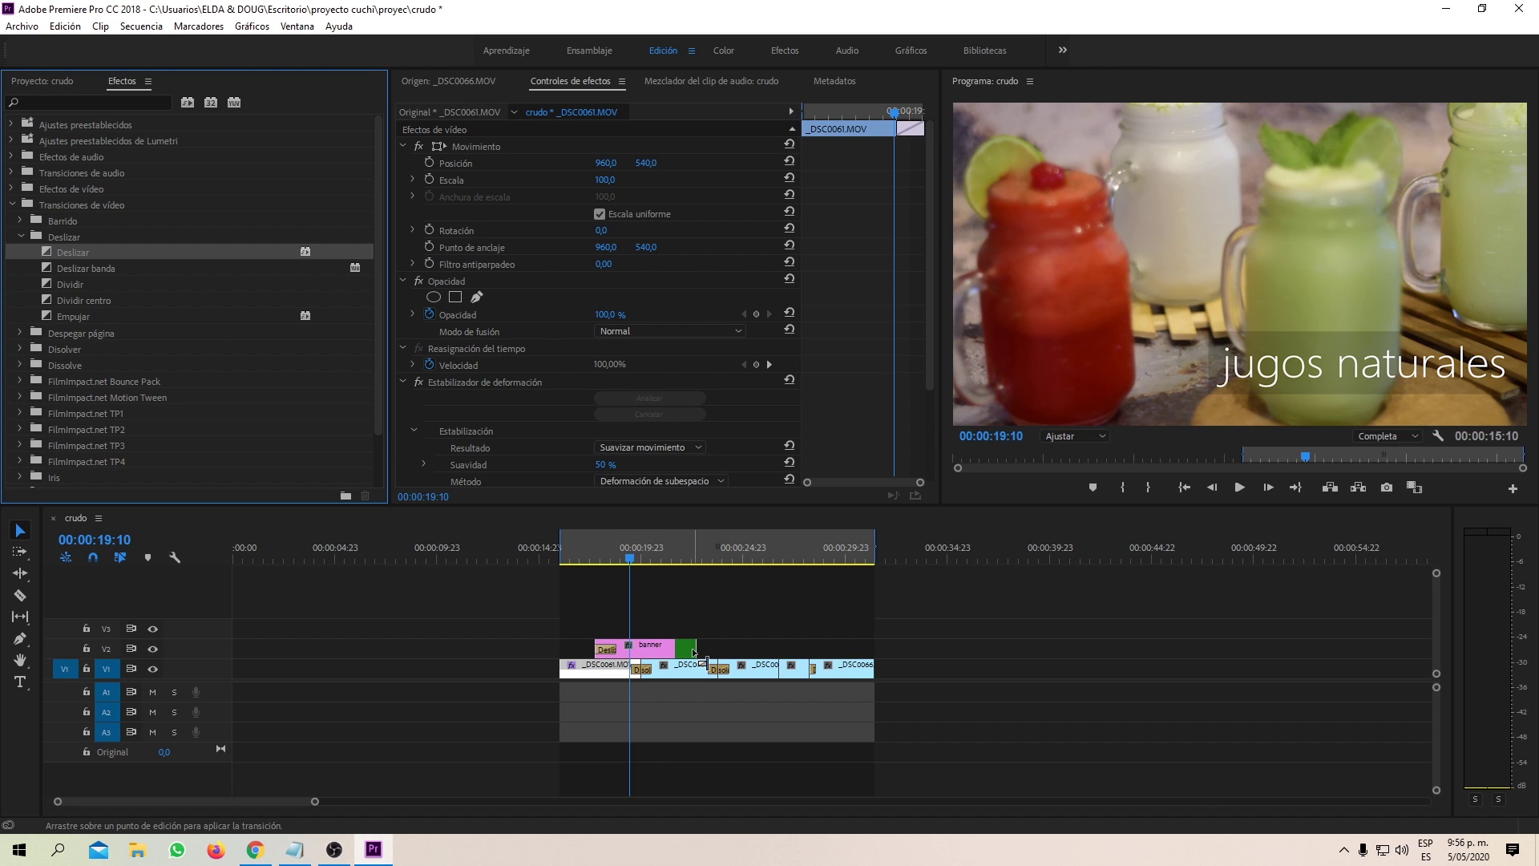
drag(694, 653, 694, 653)
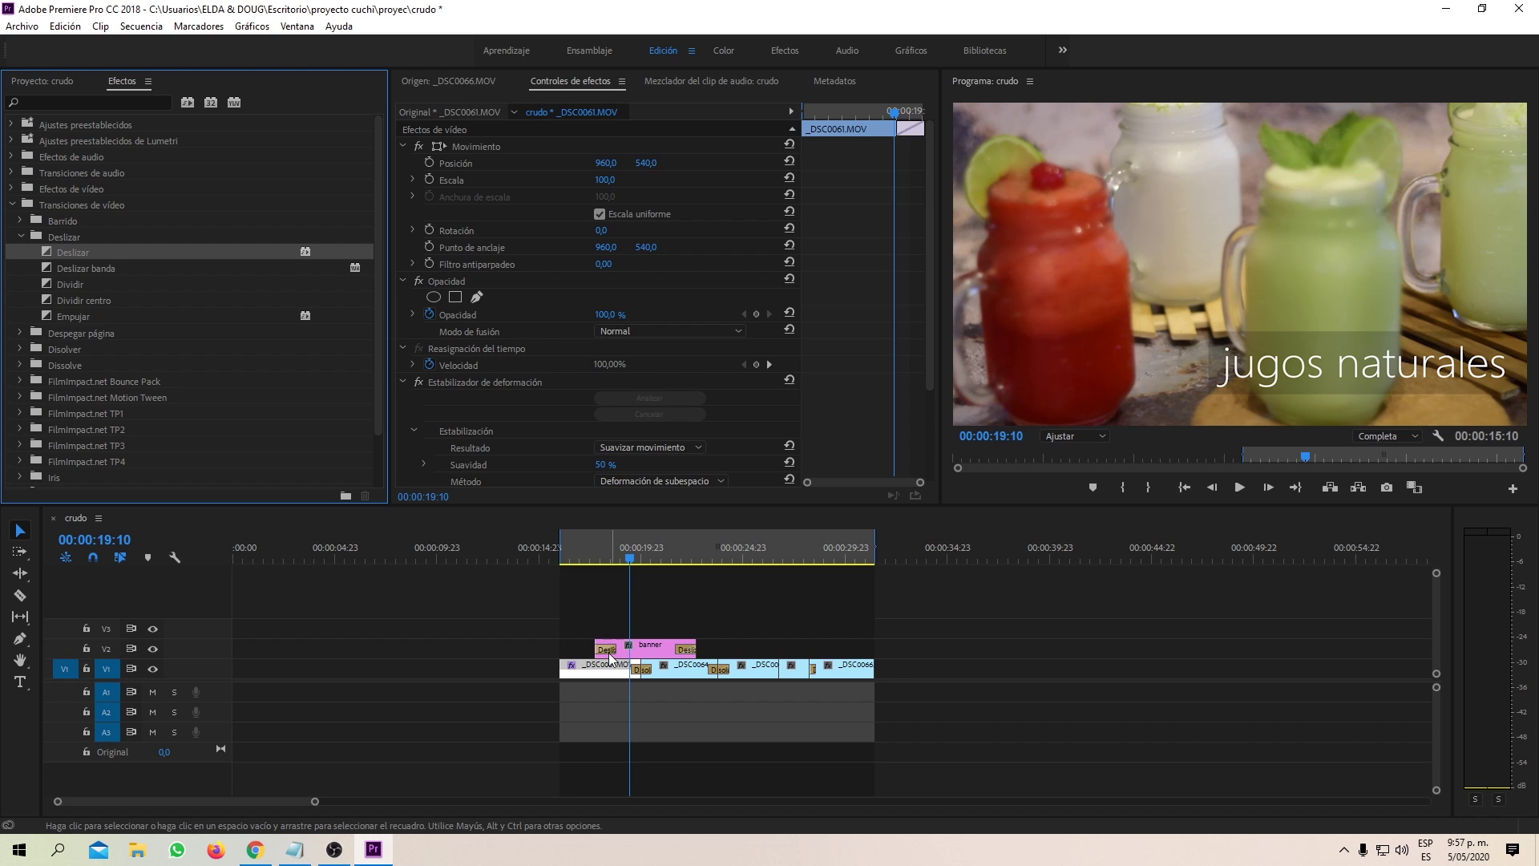
- Change the slide direction of the banner's first transition and save the project
click(608, 651)
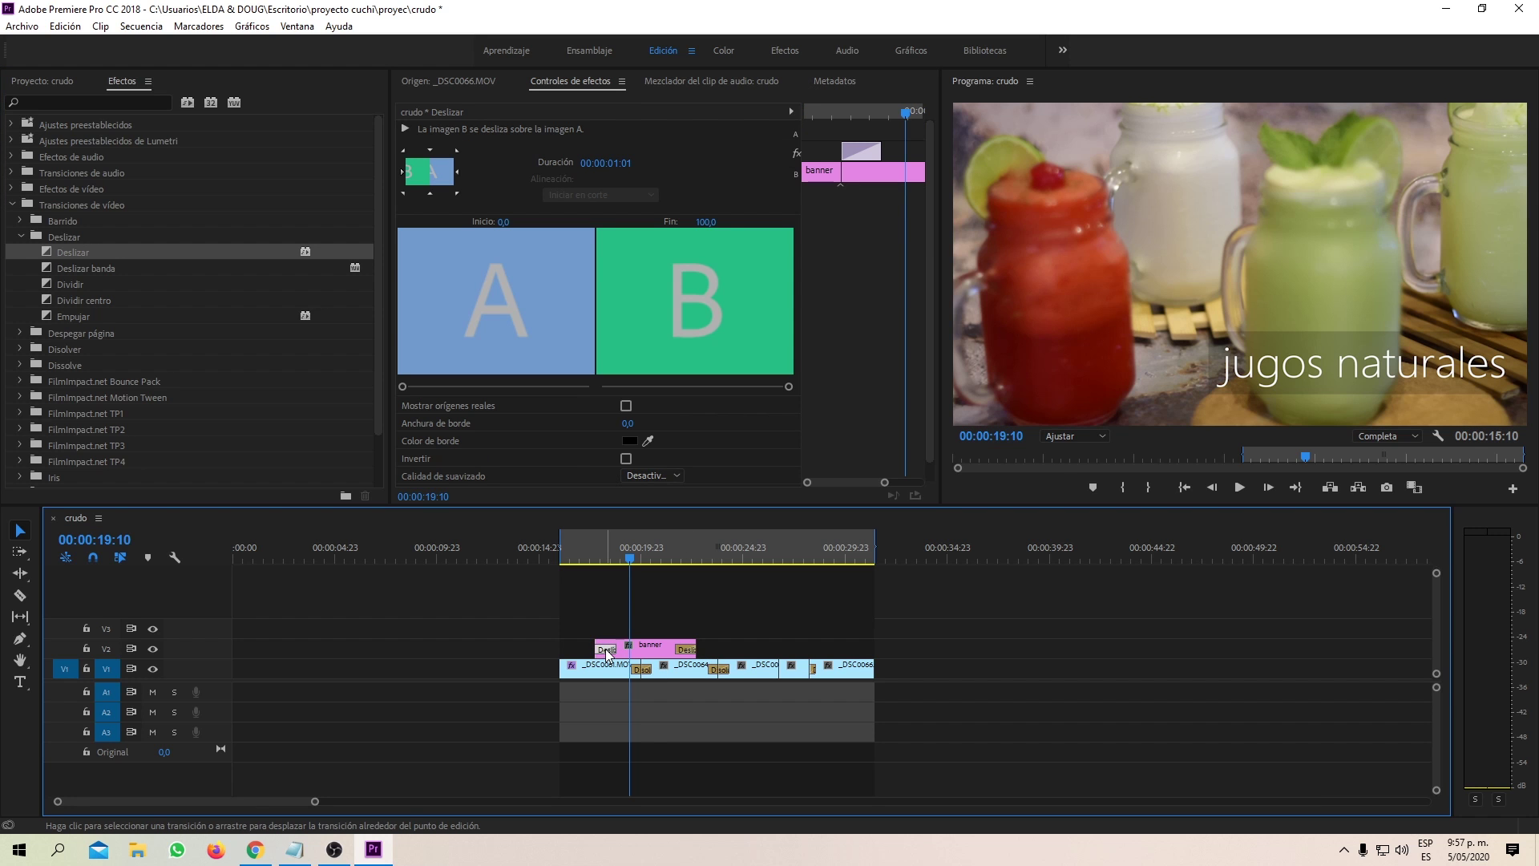
click(458, 172)
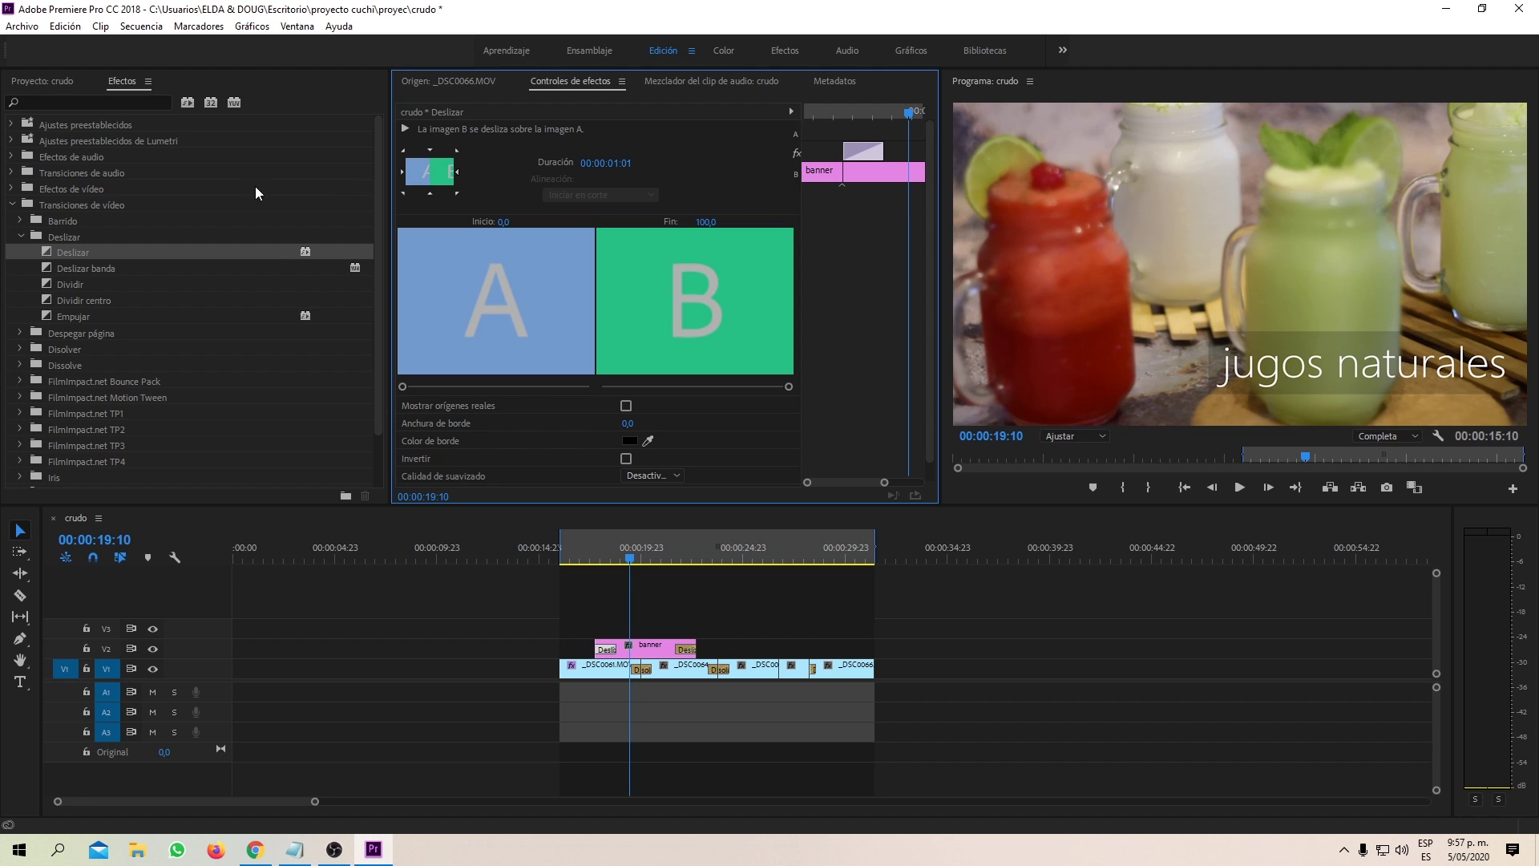
click(686, 647)
key(ctrl+s)
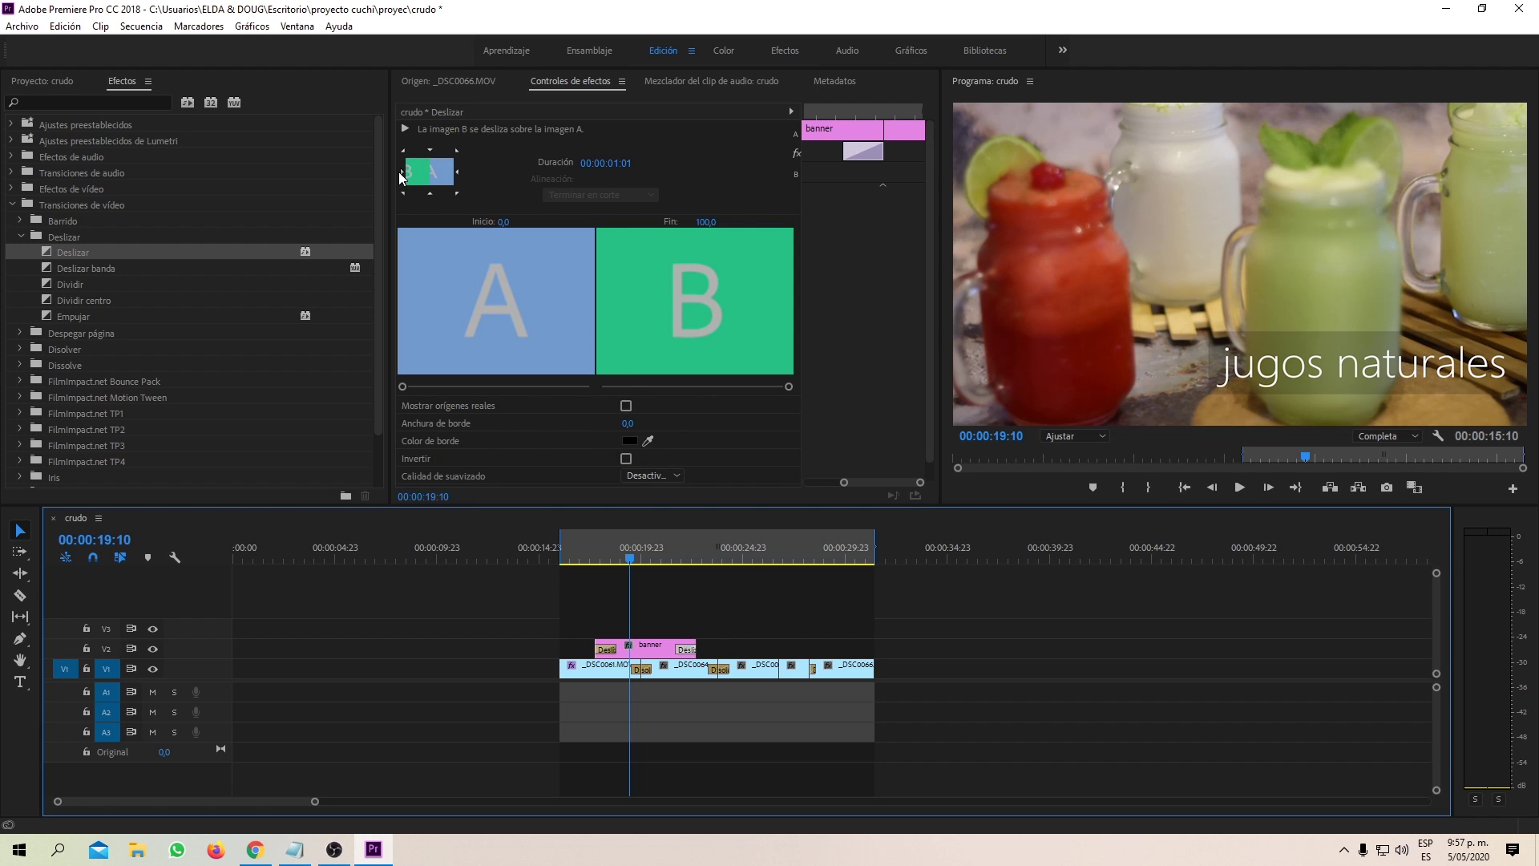
click(407, 179)
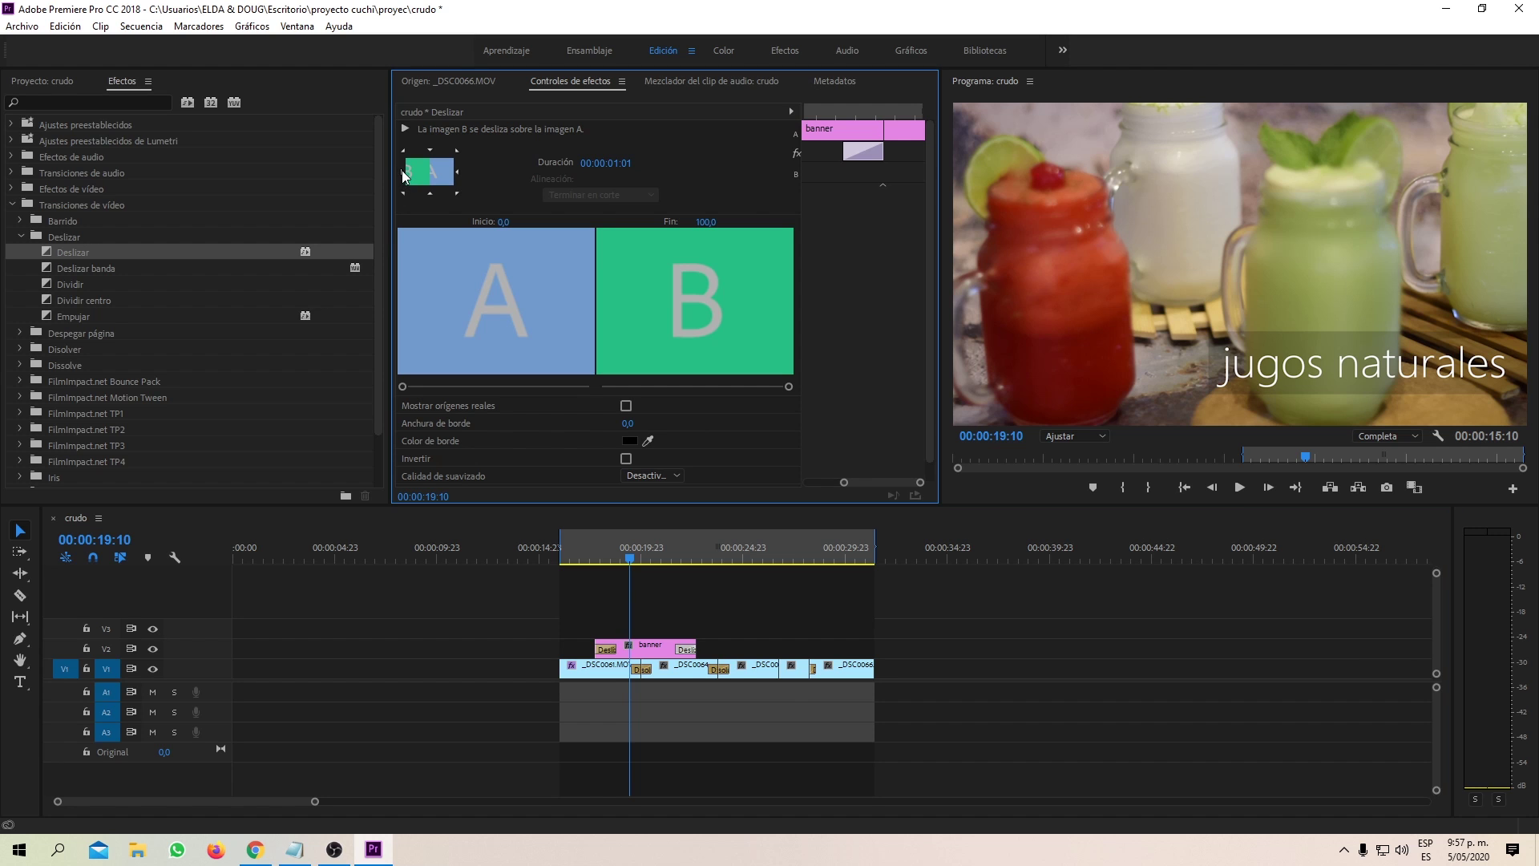
- Play from just before the banner to preview the text sliding in and out
click(595, 548)
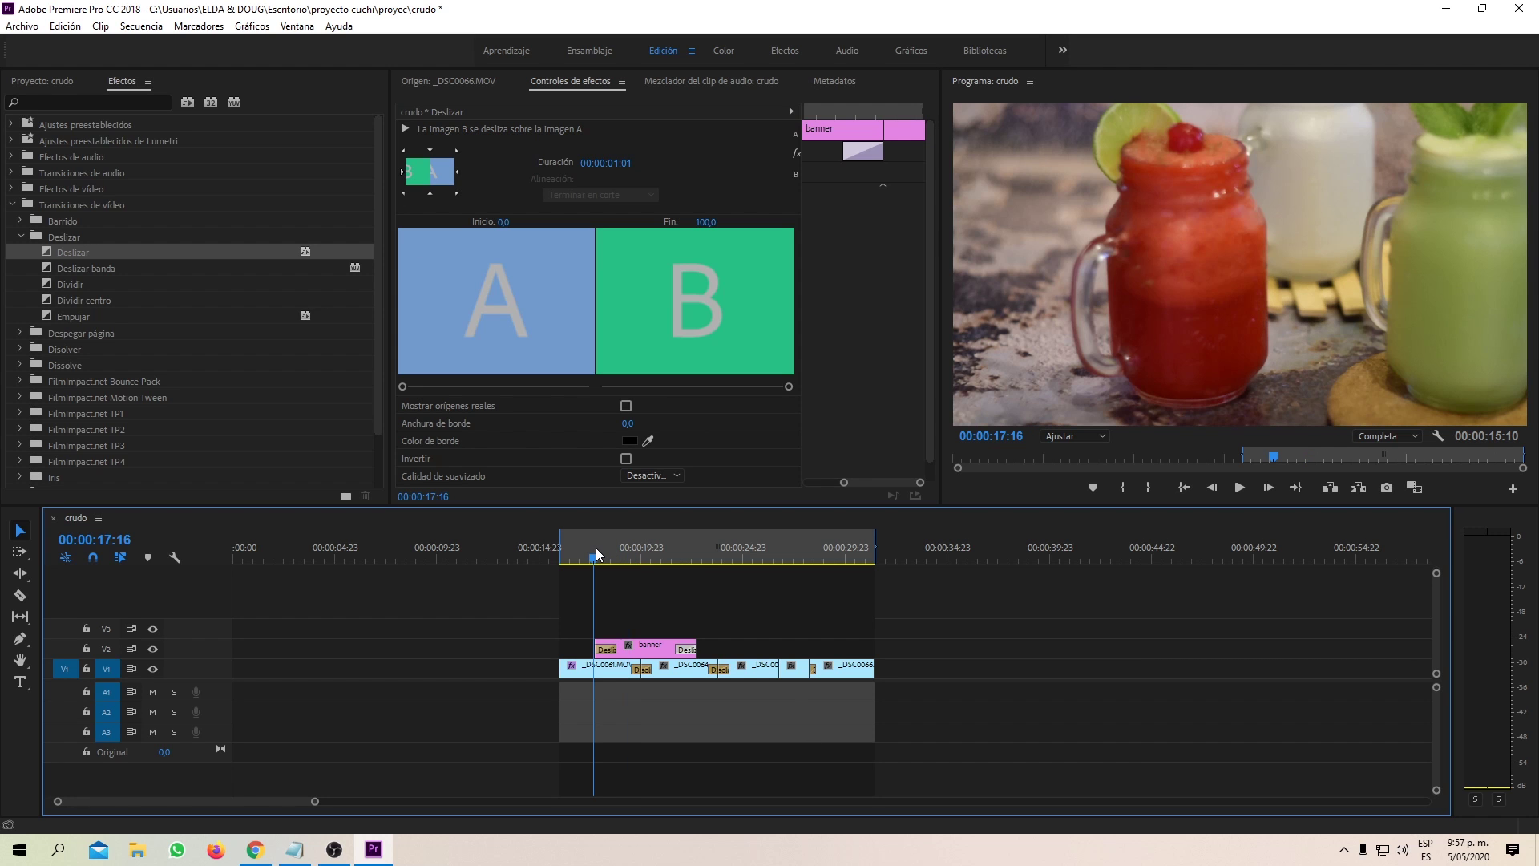
key(space)
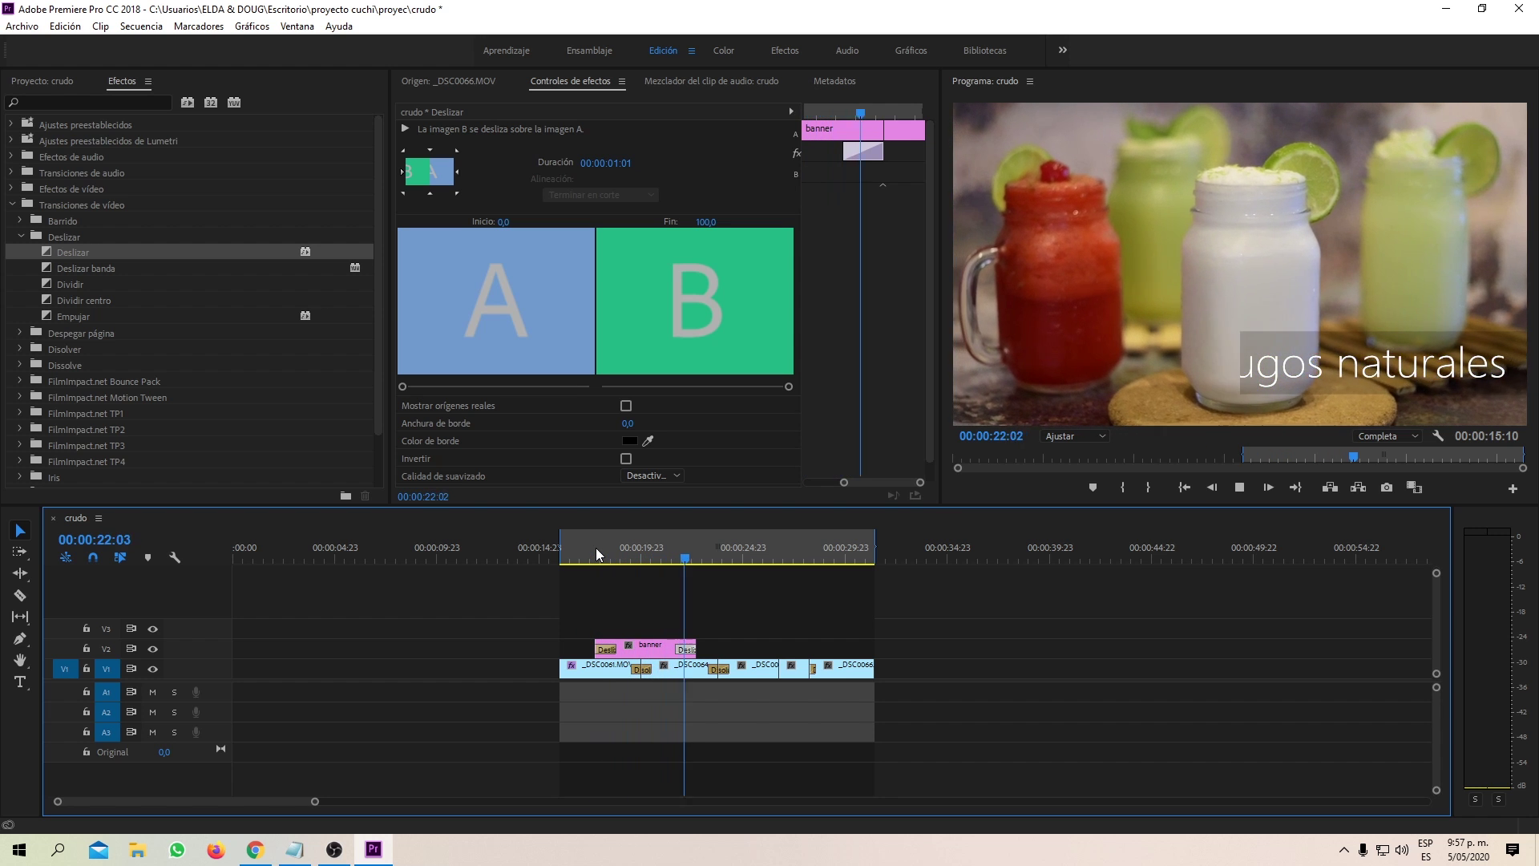
key(space)
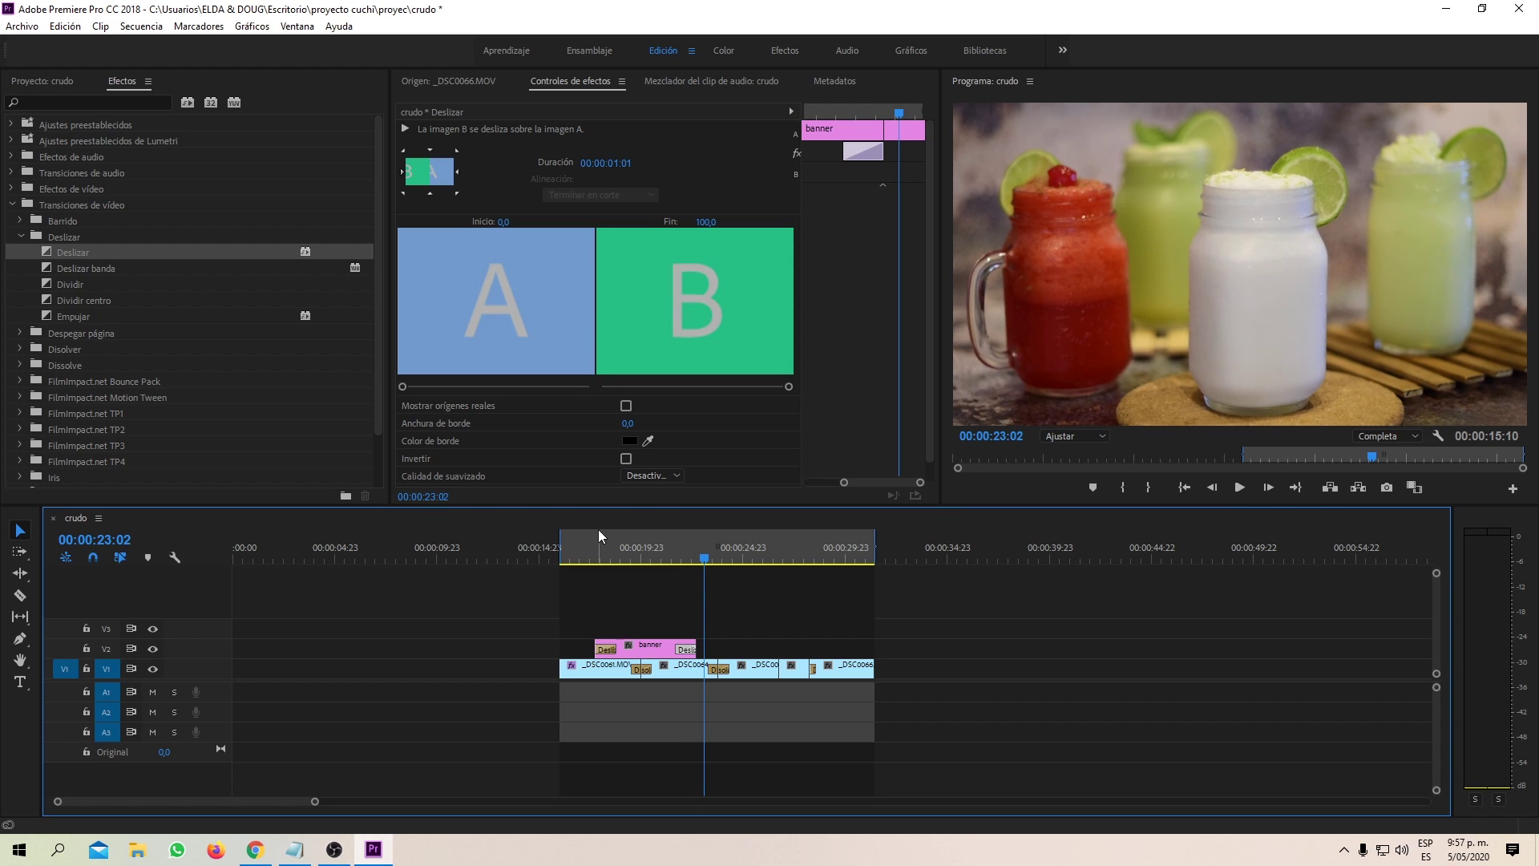
click(53, 81)
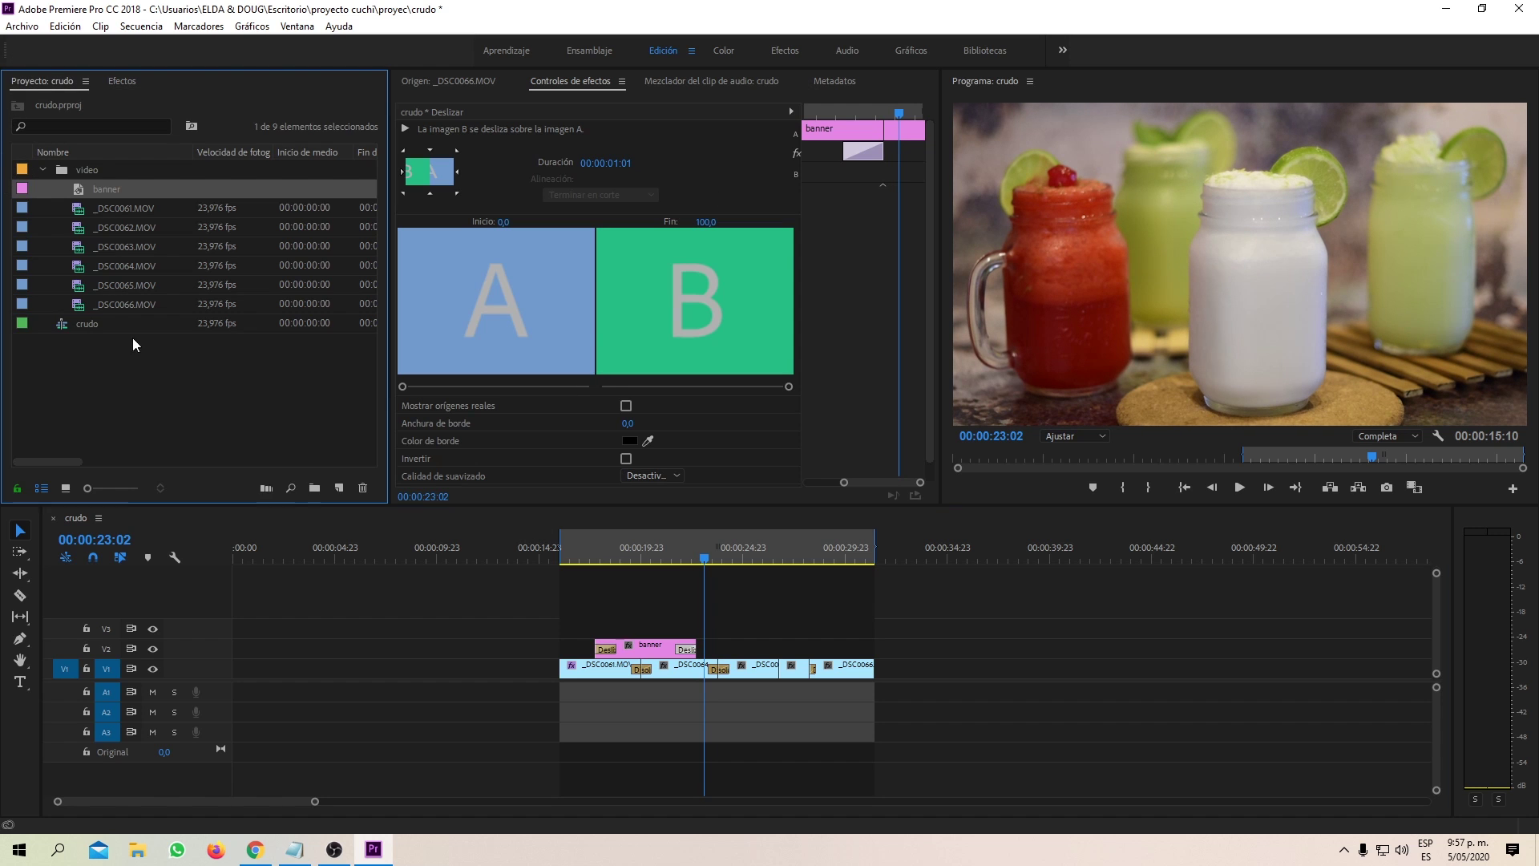
click(113, 361)
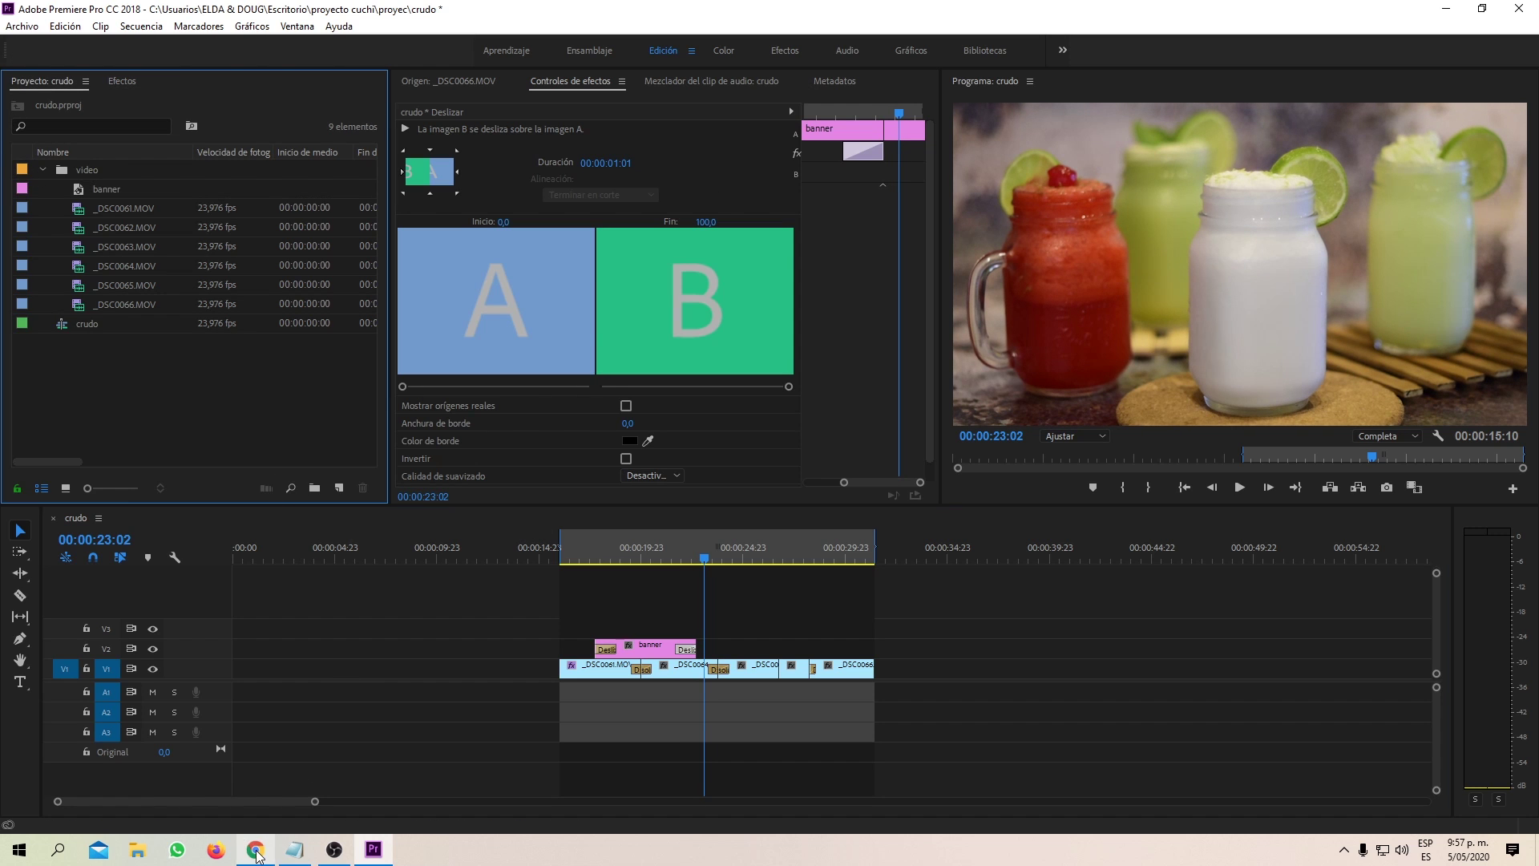
- Go back to the Jamendo search in the browser and preview the reggea_mouss track
mouse_move(257, 854)
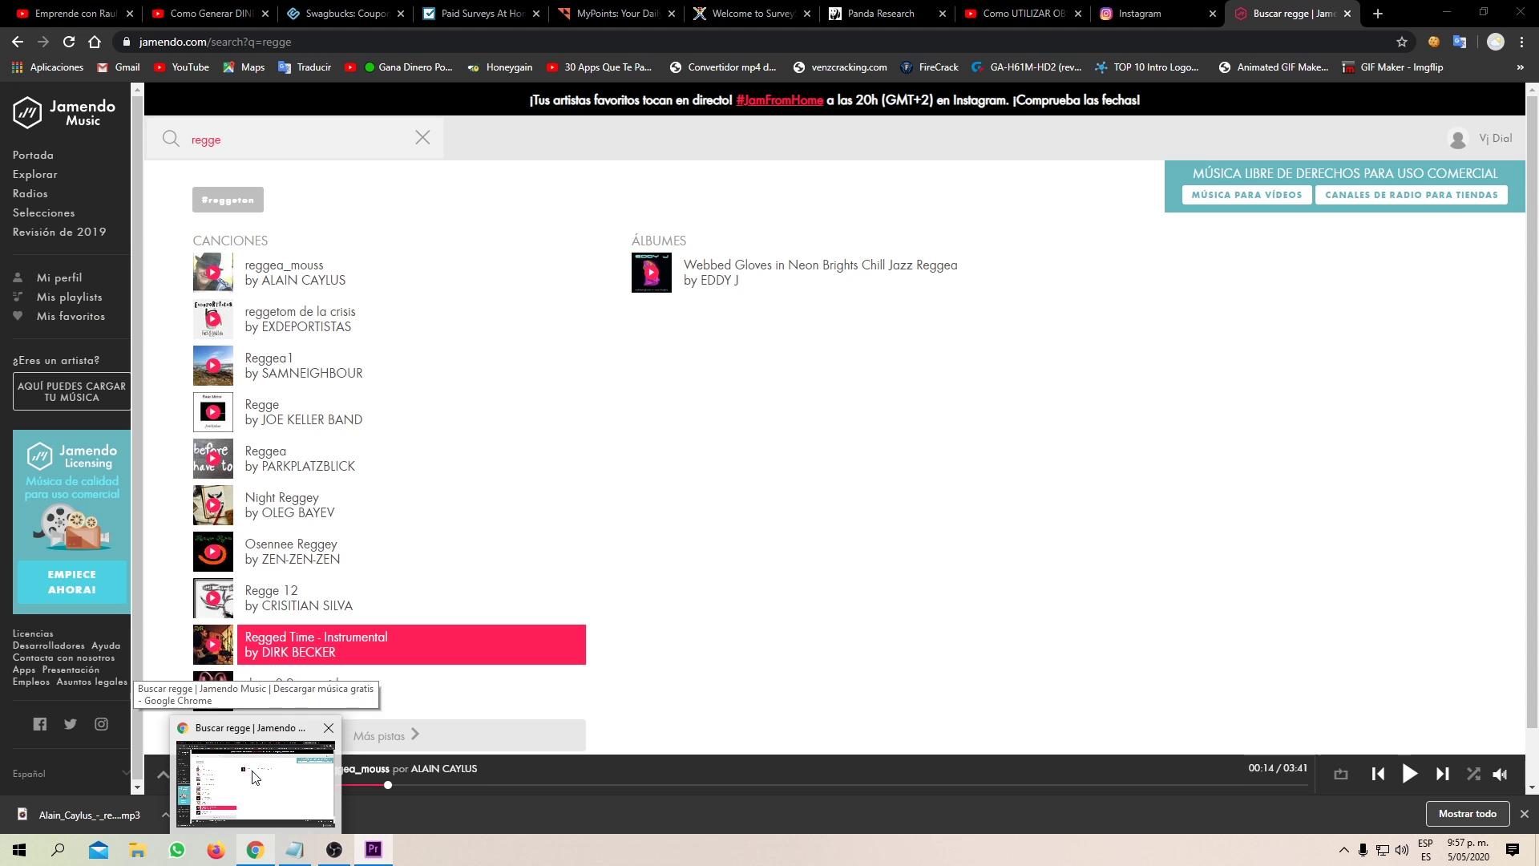
click(261, 783)
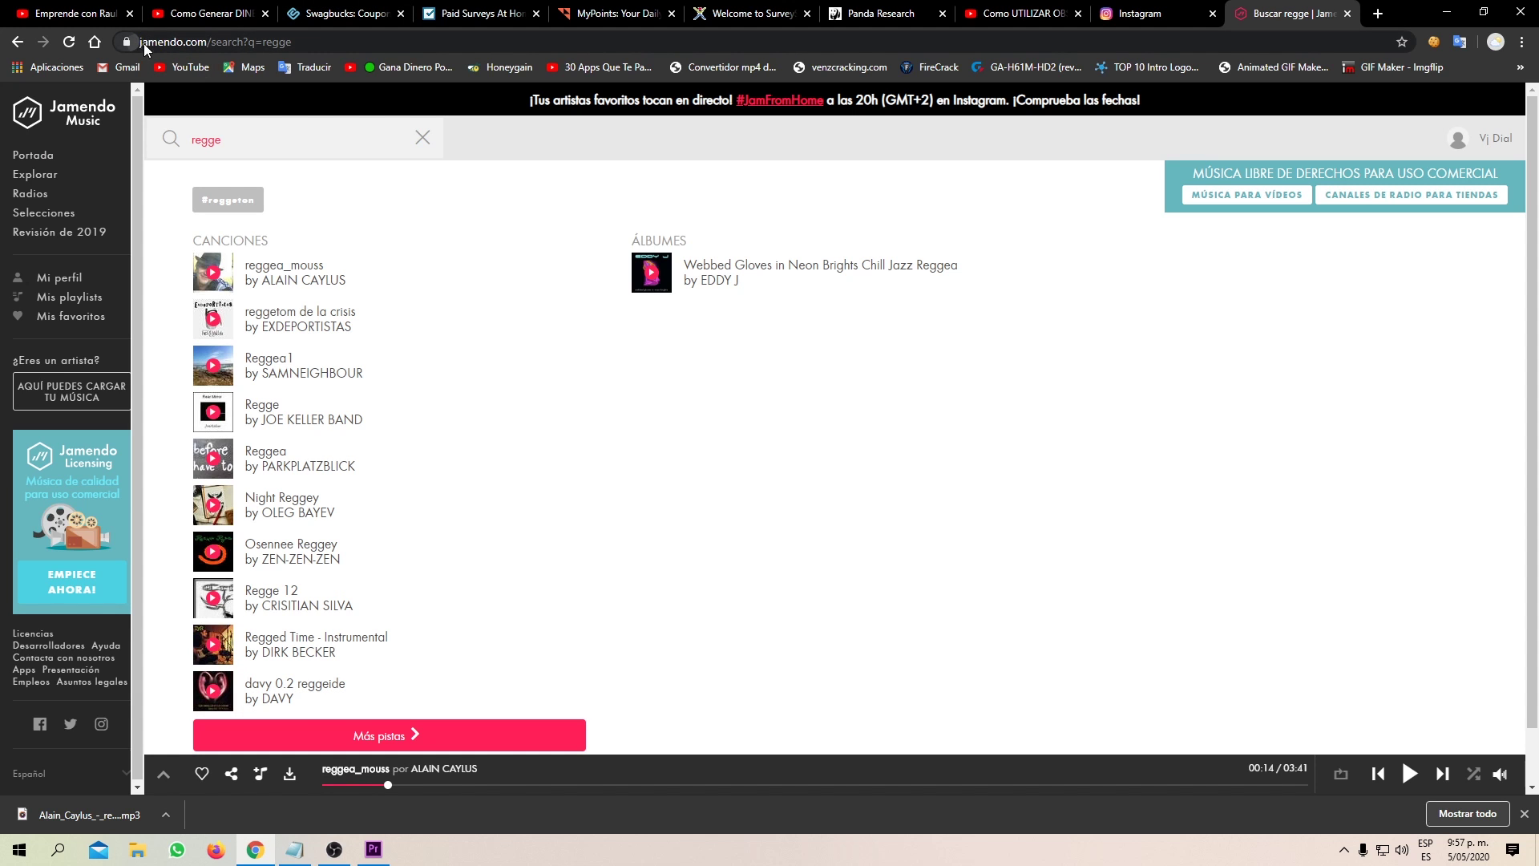
click(250, 45)
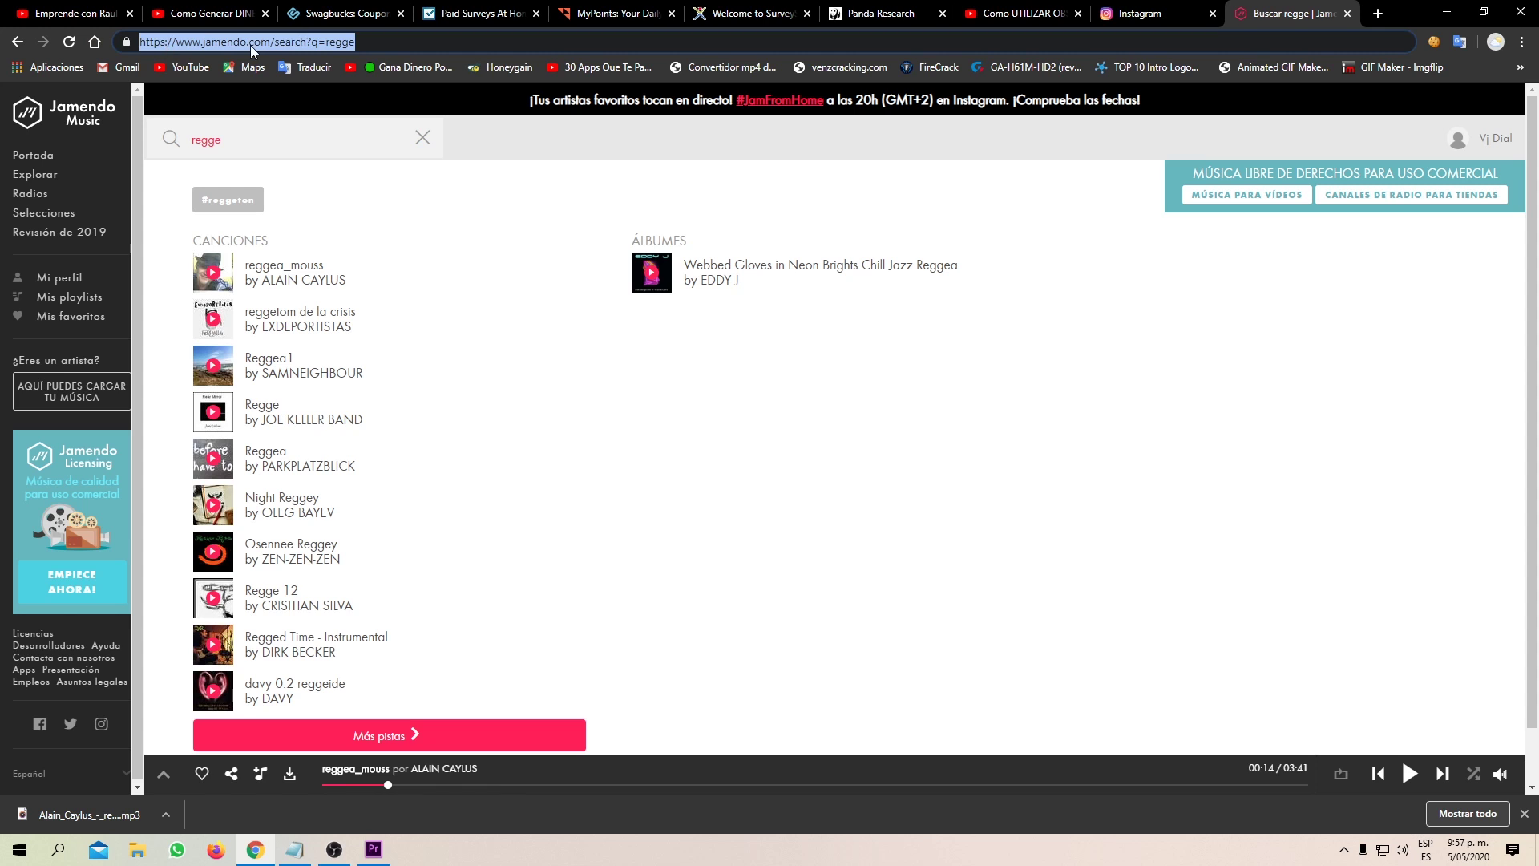
click(392, 39)
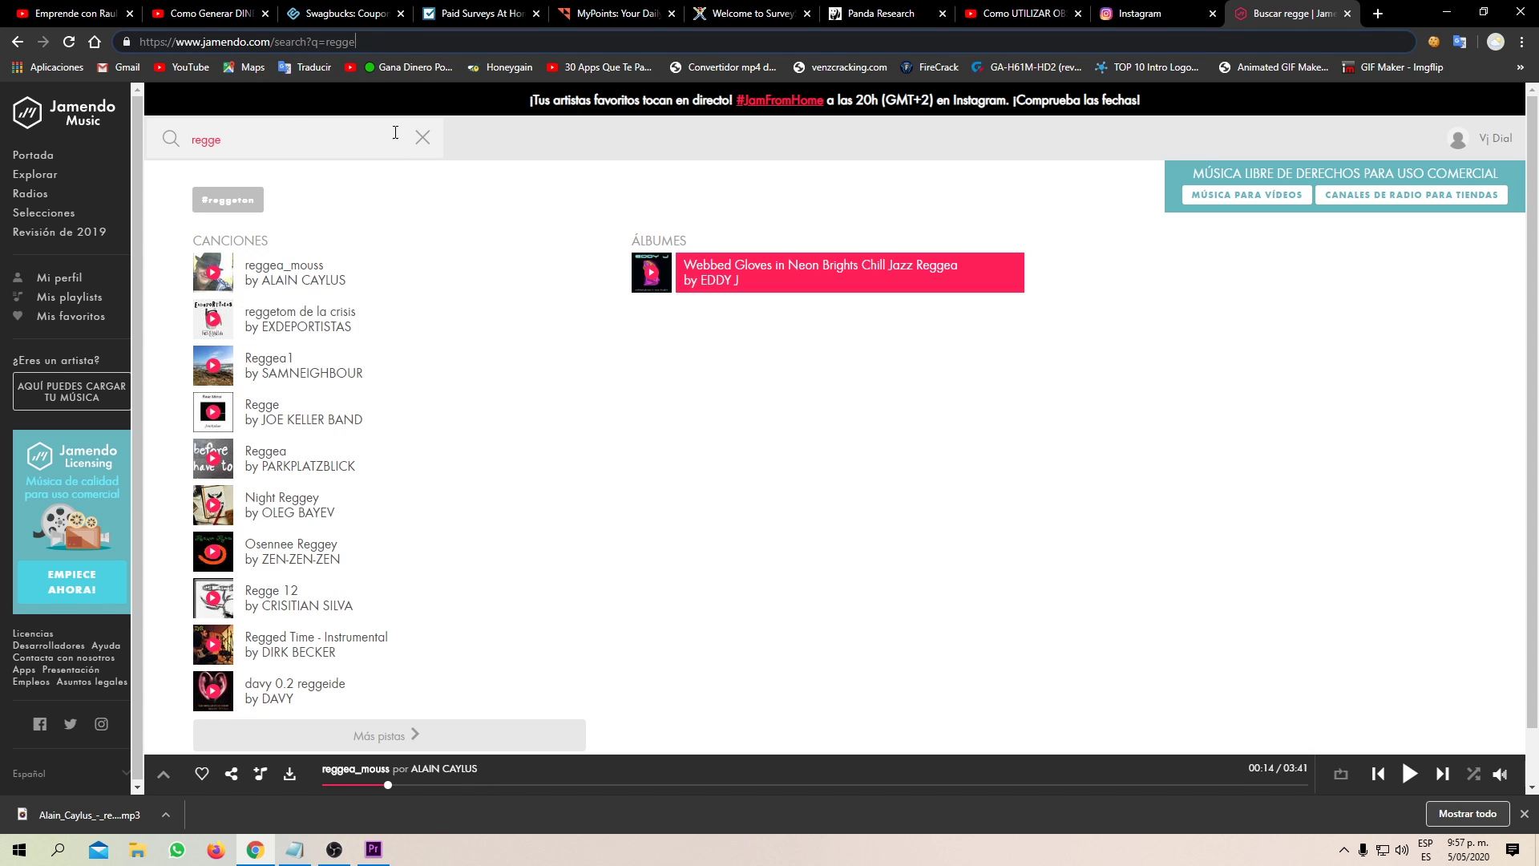
click(235, 138)
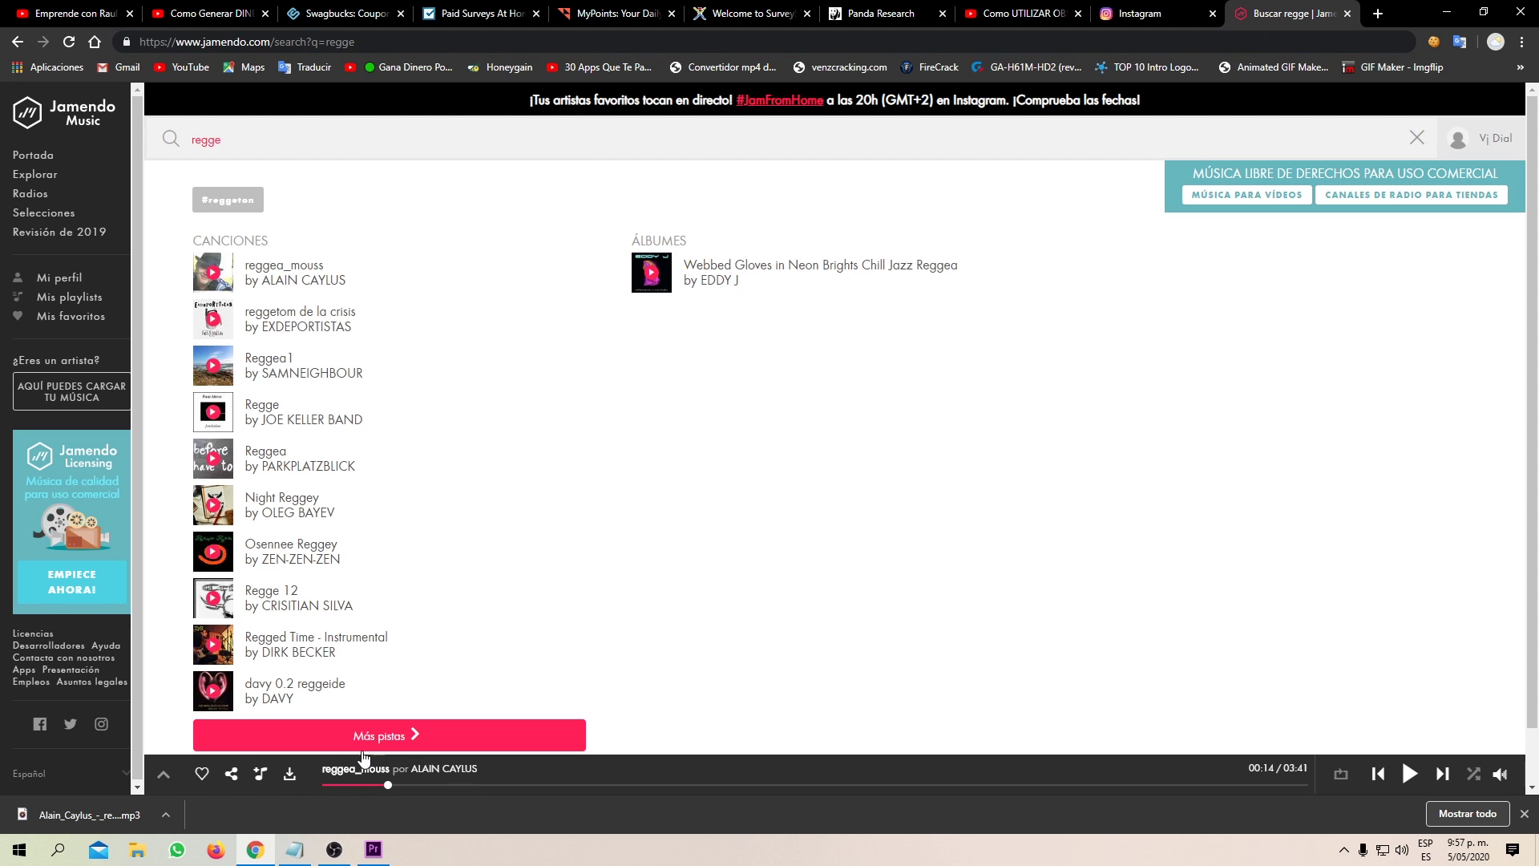
click(1410, 775)
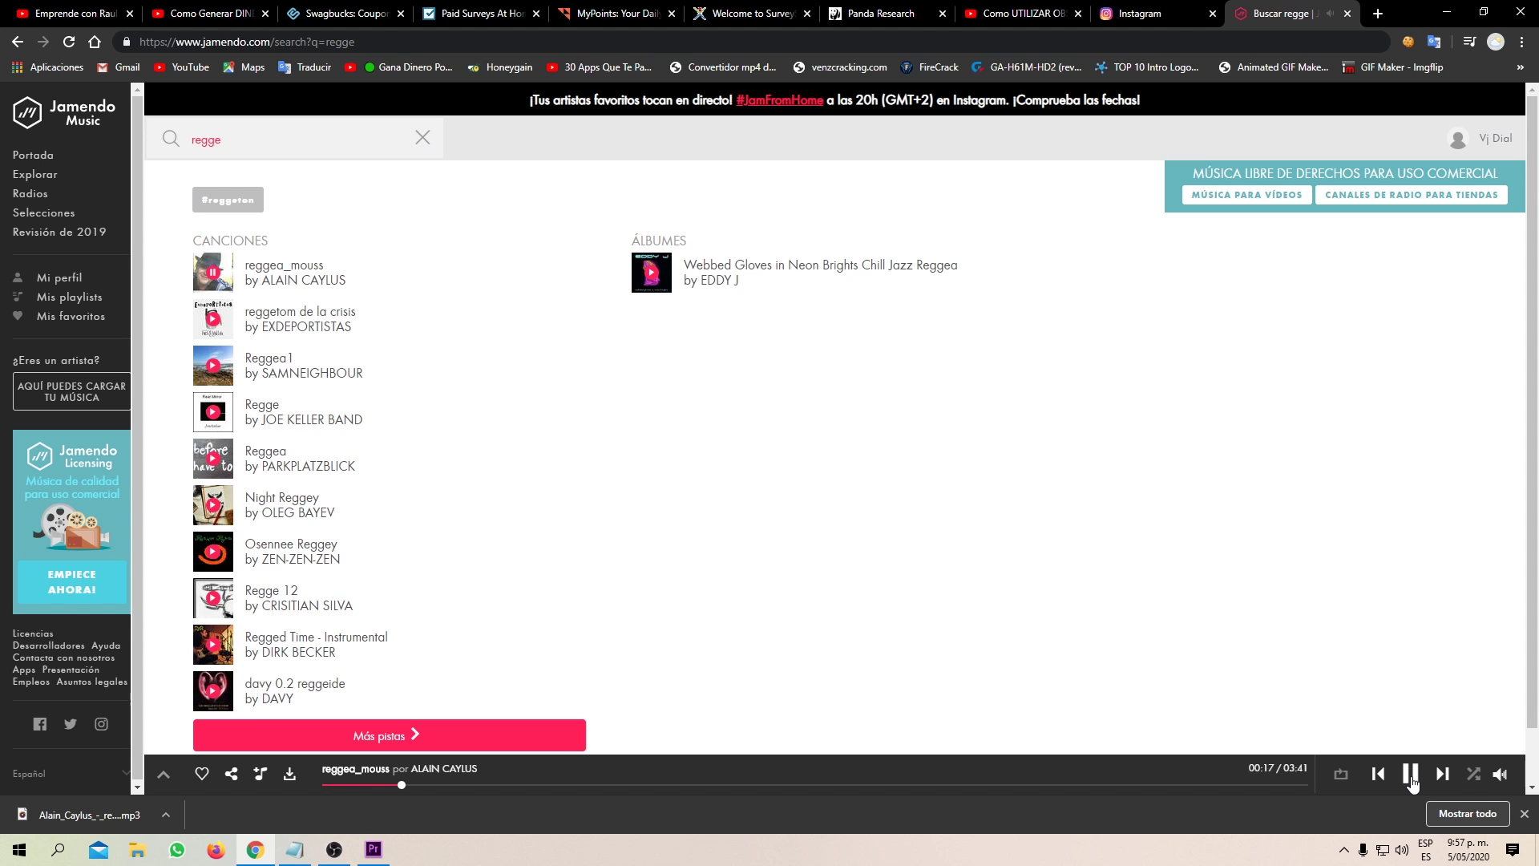
click(1411, 778)
- Download reggea_mouss as a free MP3 and close the browser
click(290, 774)
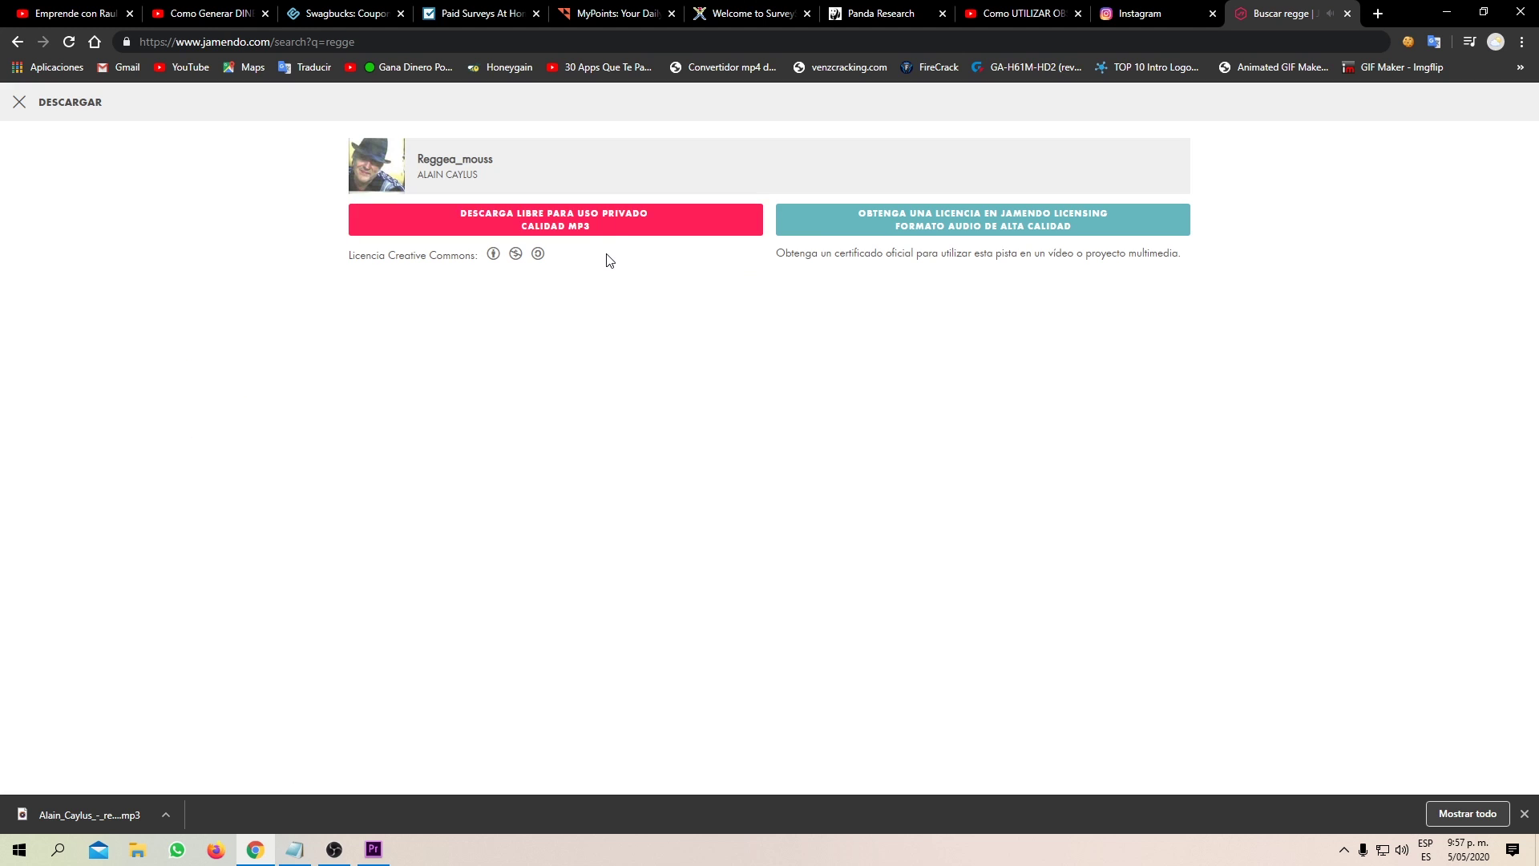
click(643, 227)
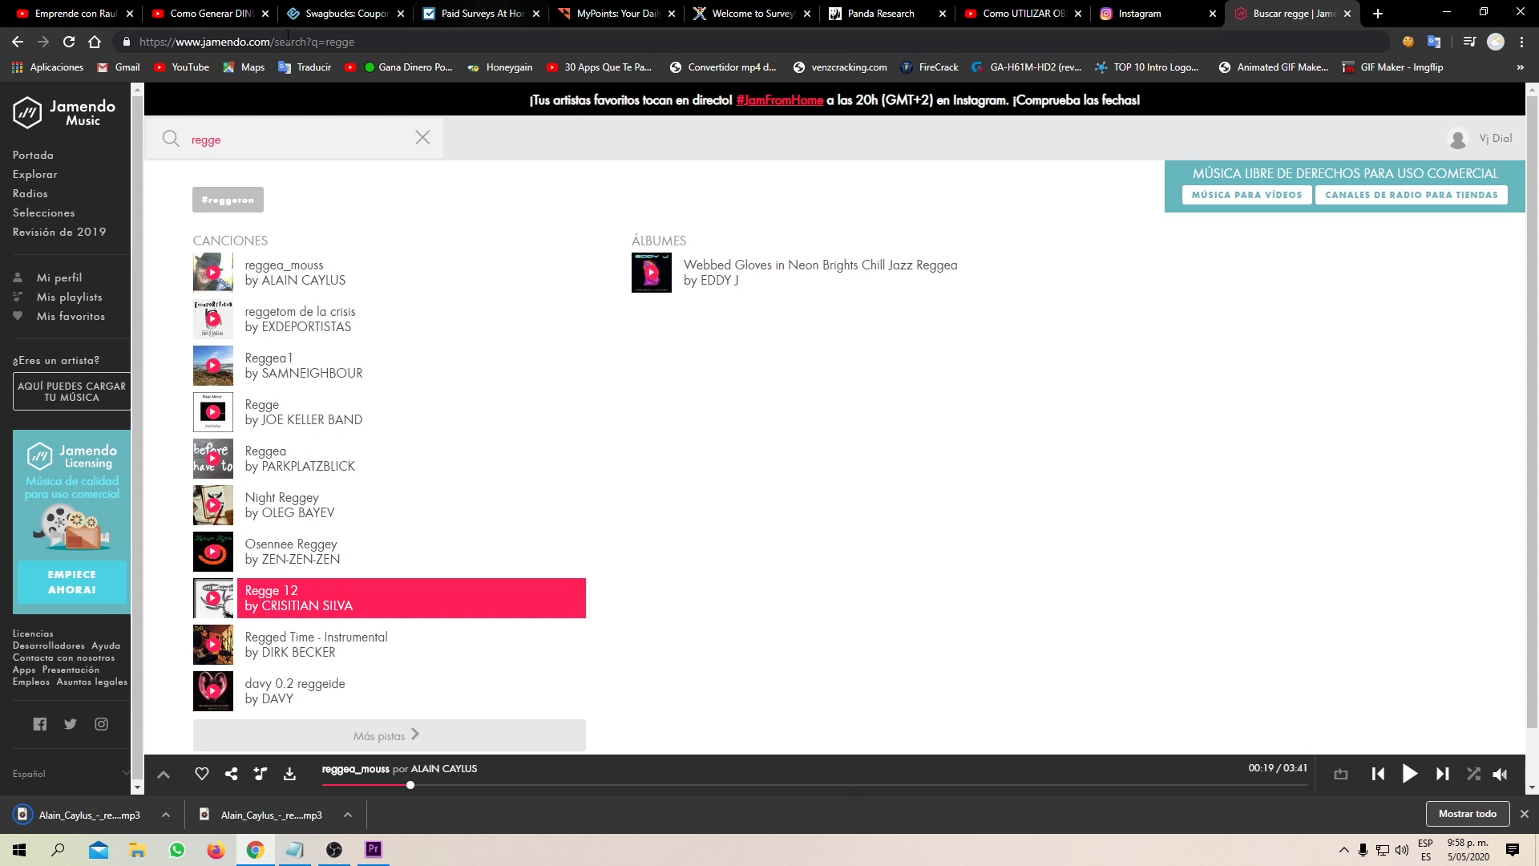
drag(202, 42, 286, 41)
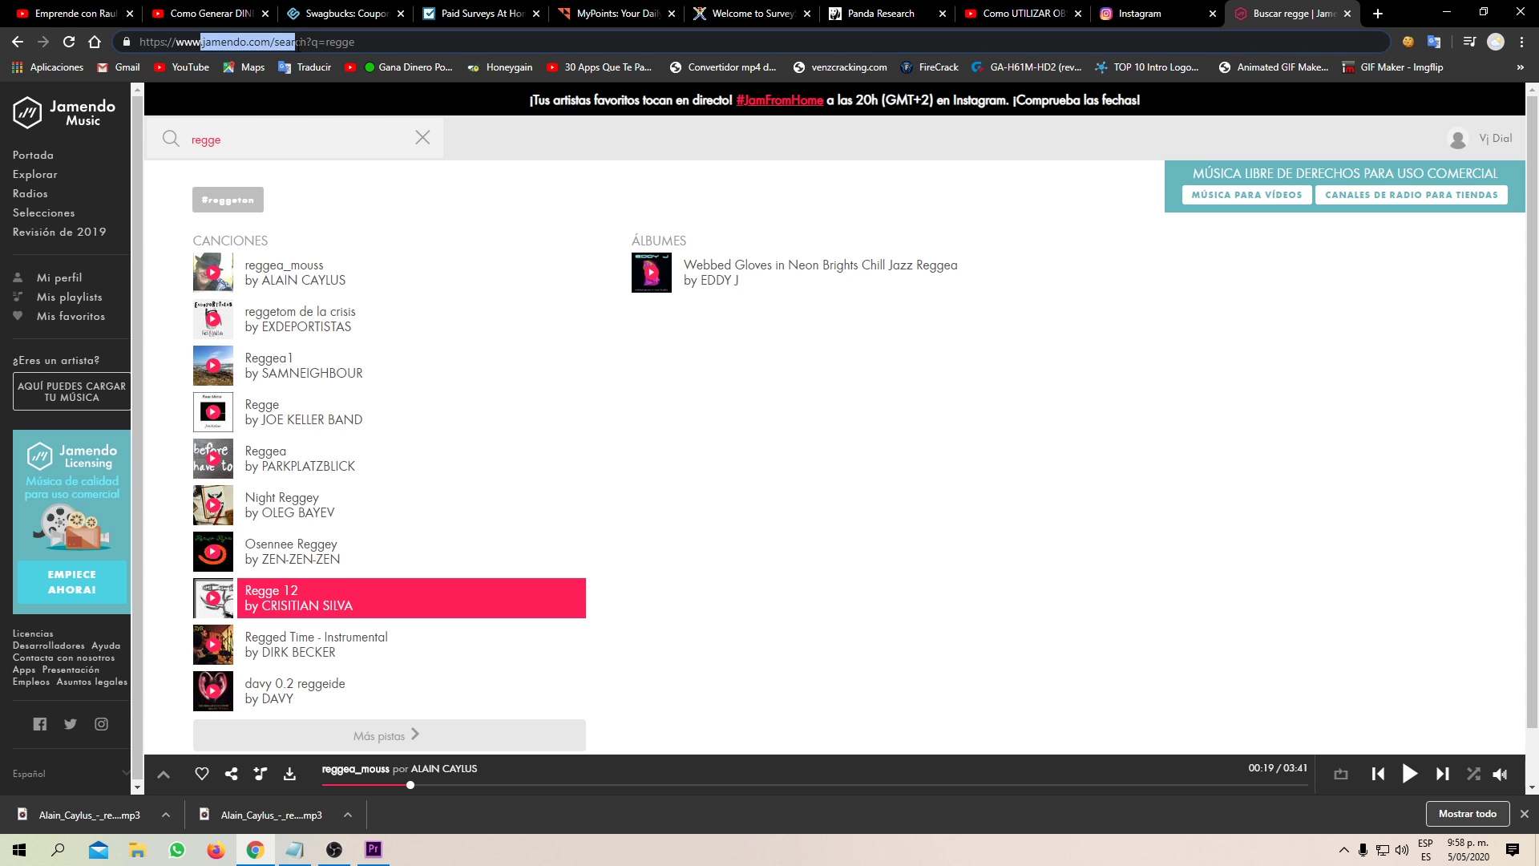
click(1449, 13)
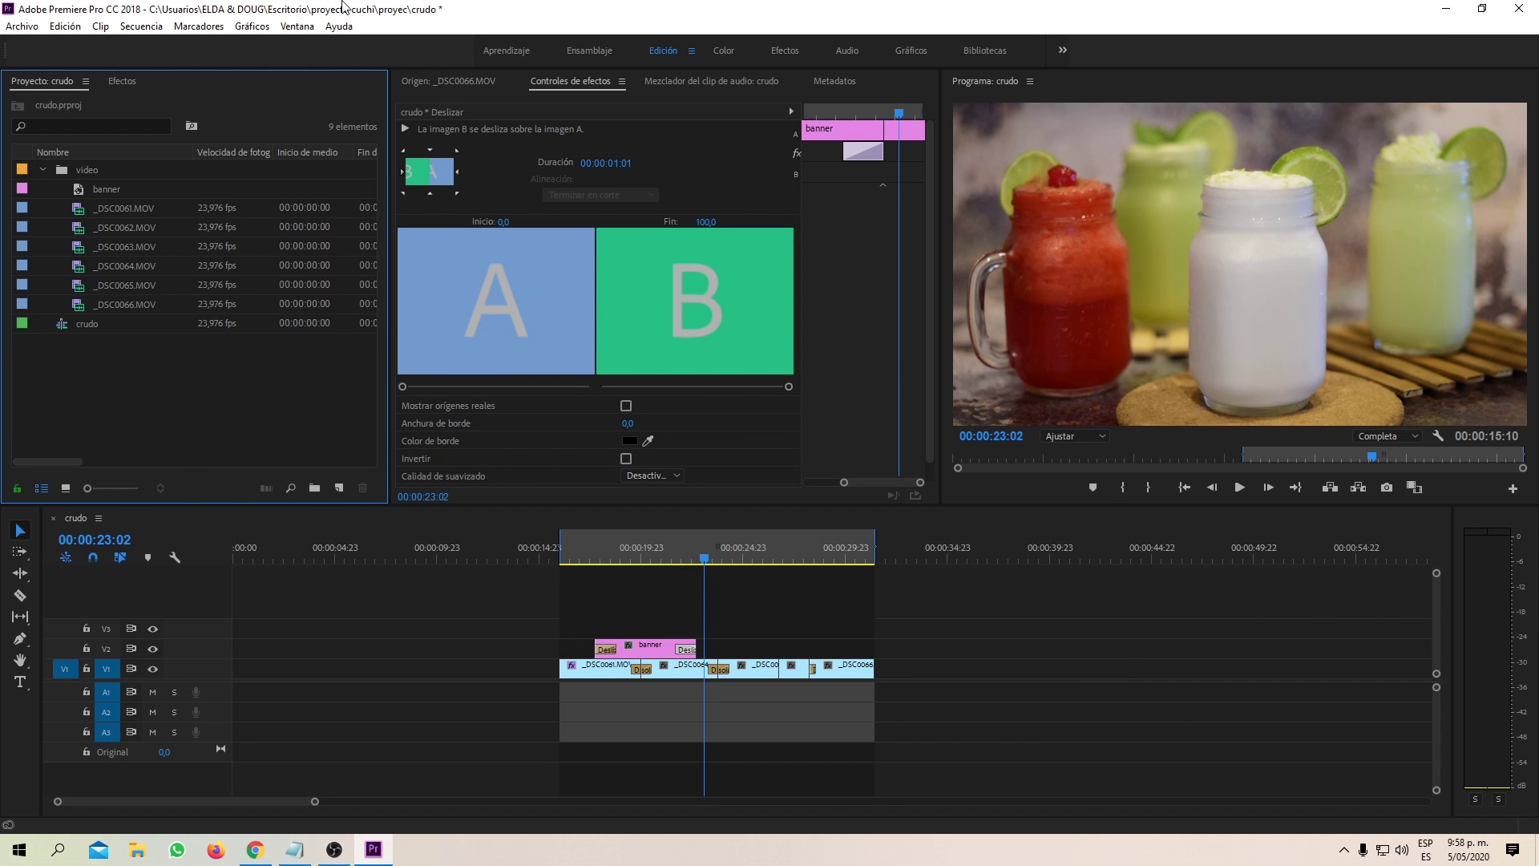
- Browse the Deslizar and Barrido video transition groups in the Effects panel
click(119, 80)
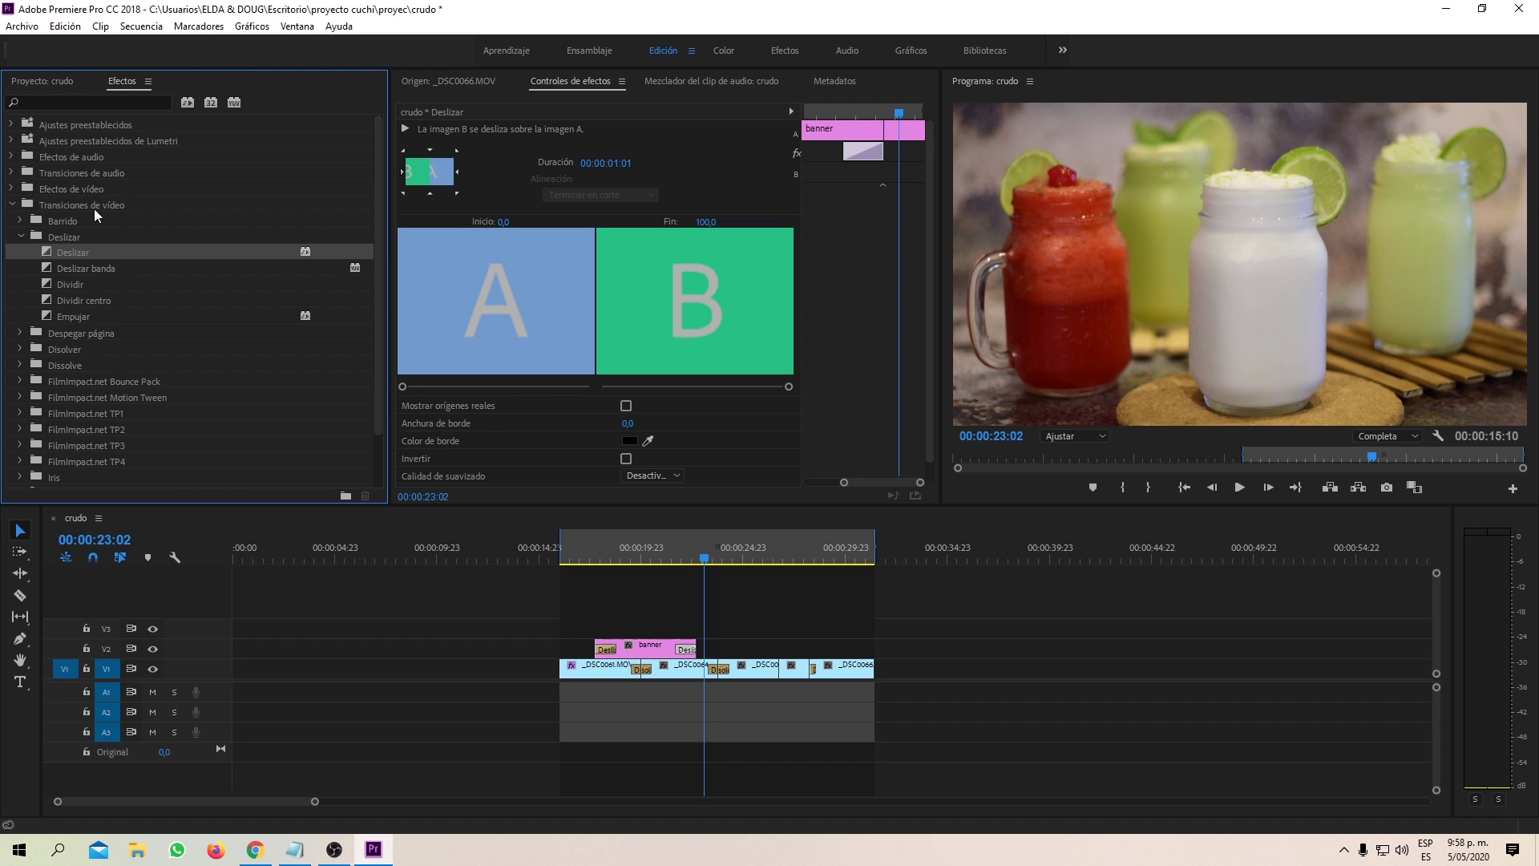
click(20, 235)
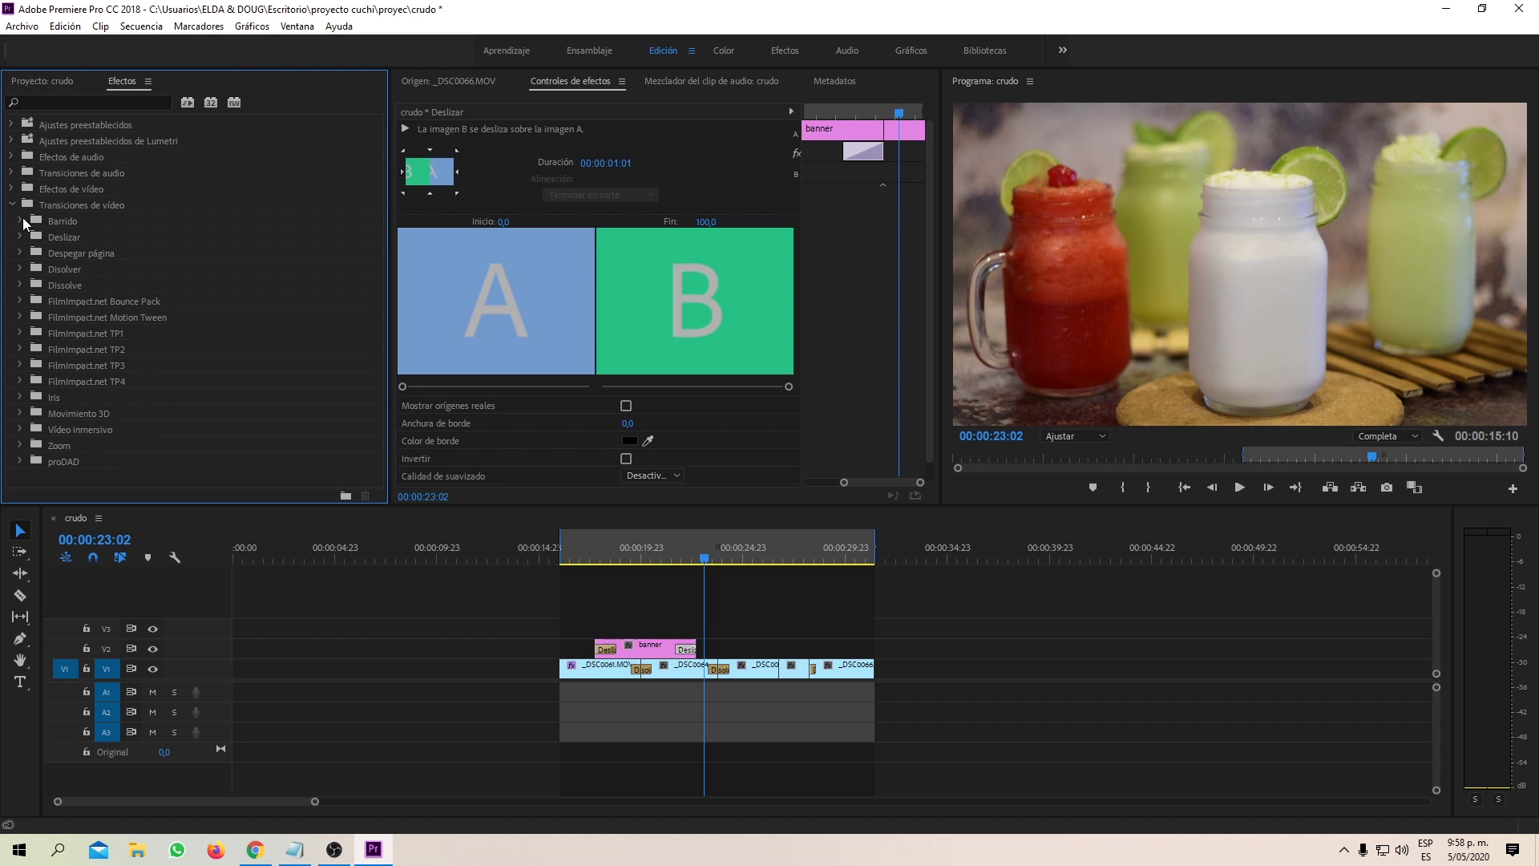
click(20, 220)
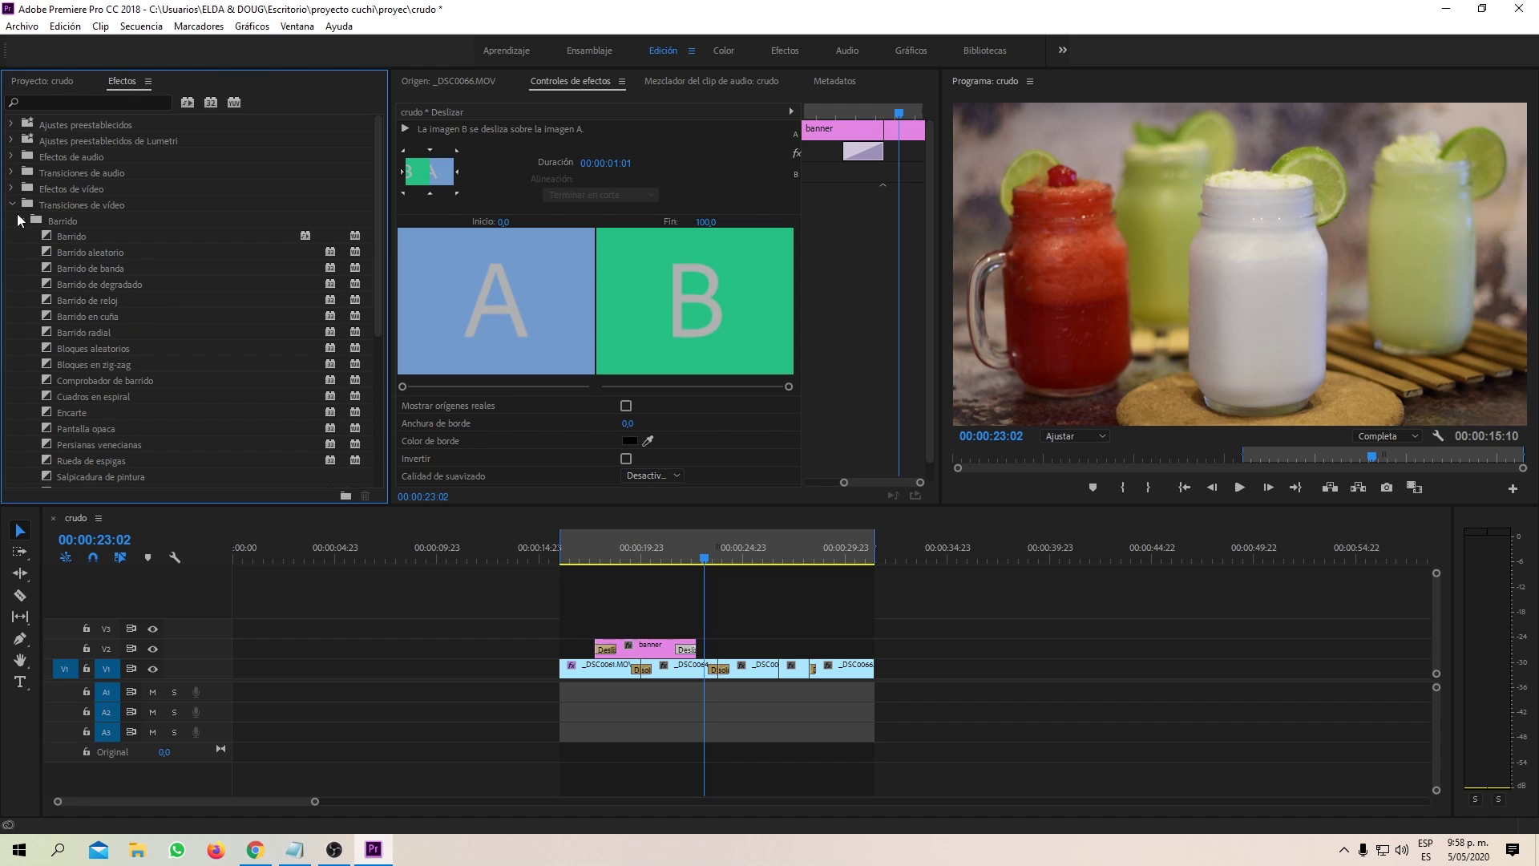
click(19, 218)
click(42, 80)
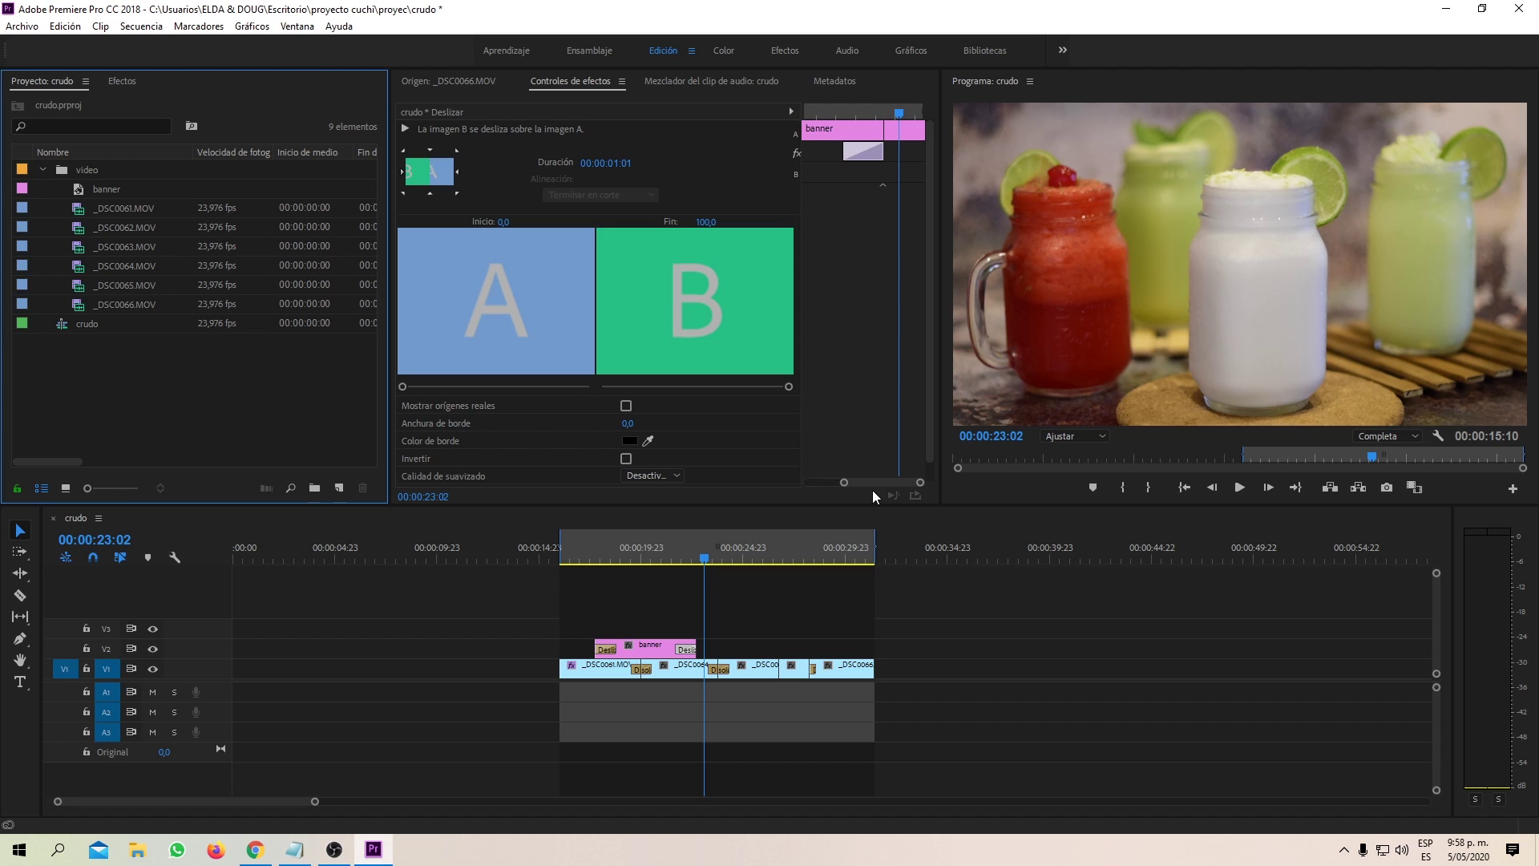
- Collapse the video bin and choose Importar from the Project panel's context menu
click(45, 170)
right_click(84, 356)
click(146, 377)
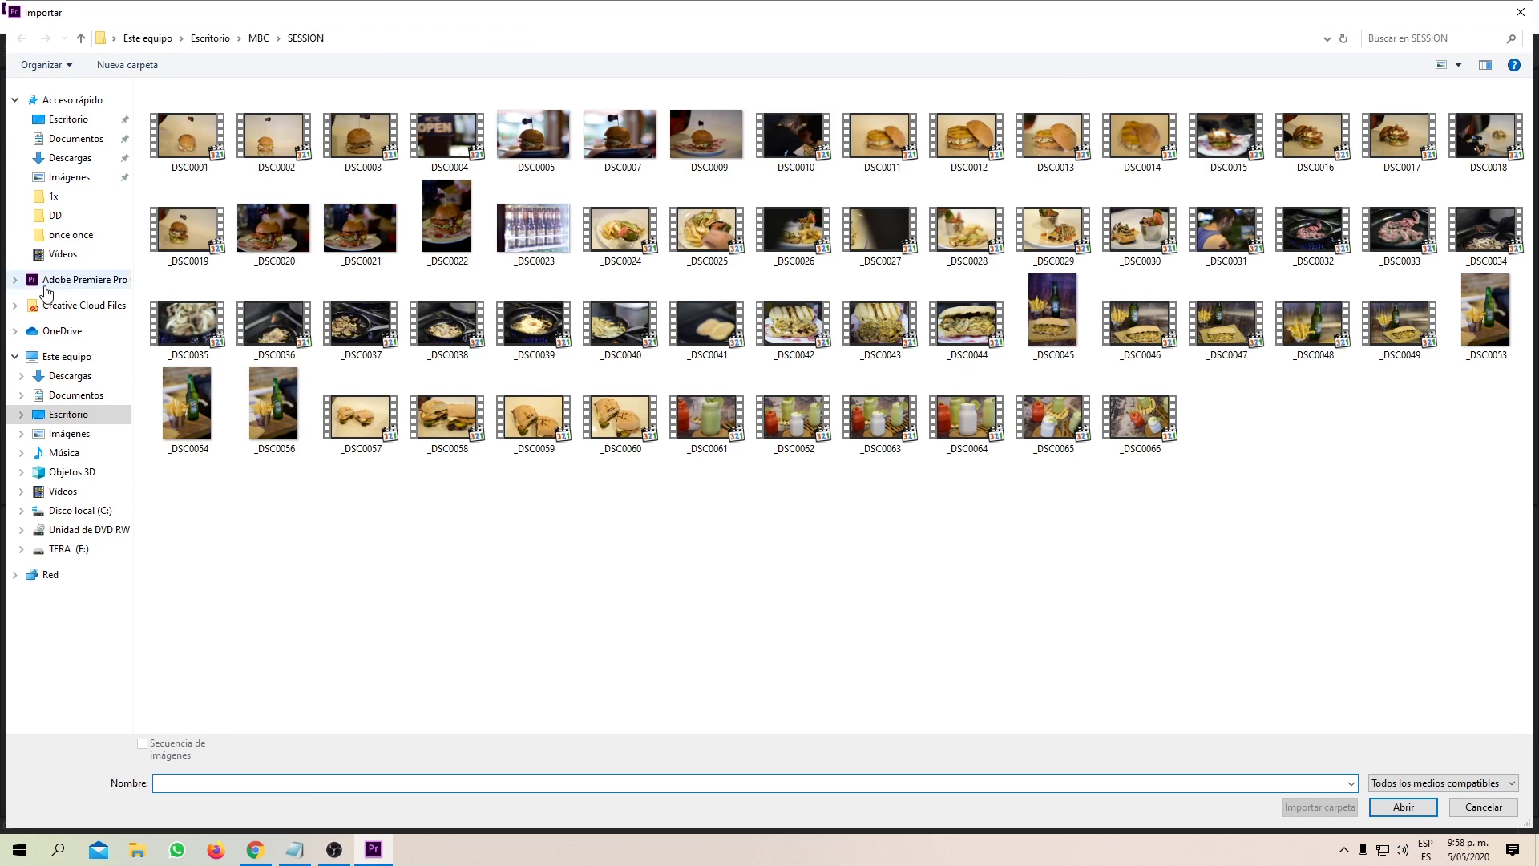
- Import the audio folder from Escritorio > proyecto cuchi as a whole folder
click(86, 126)
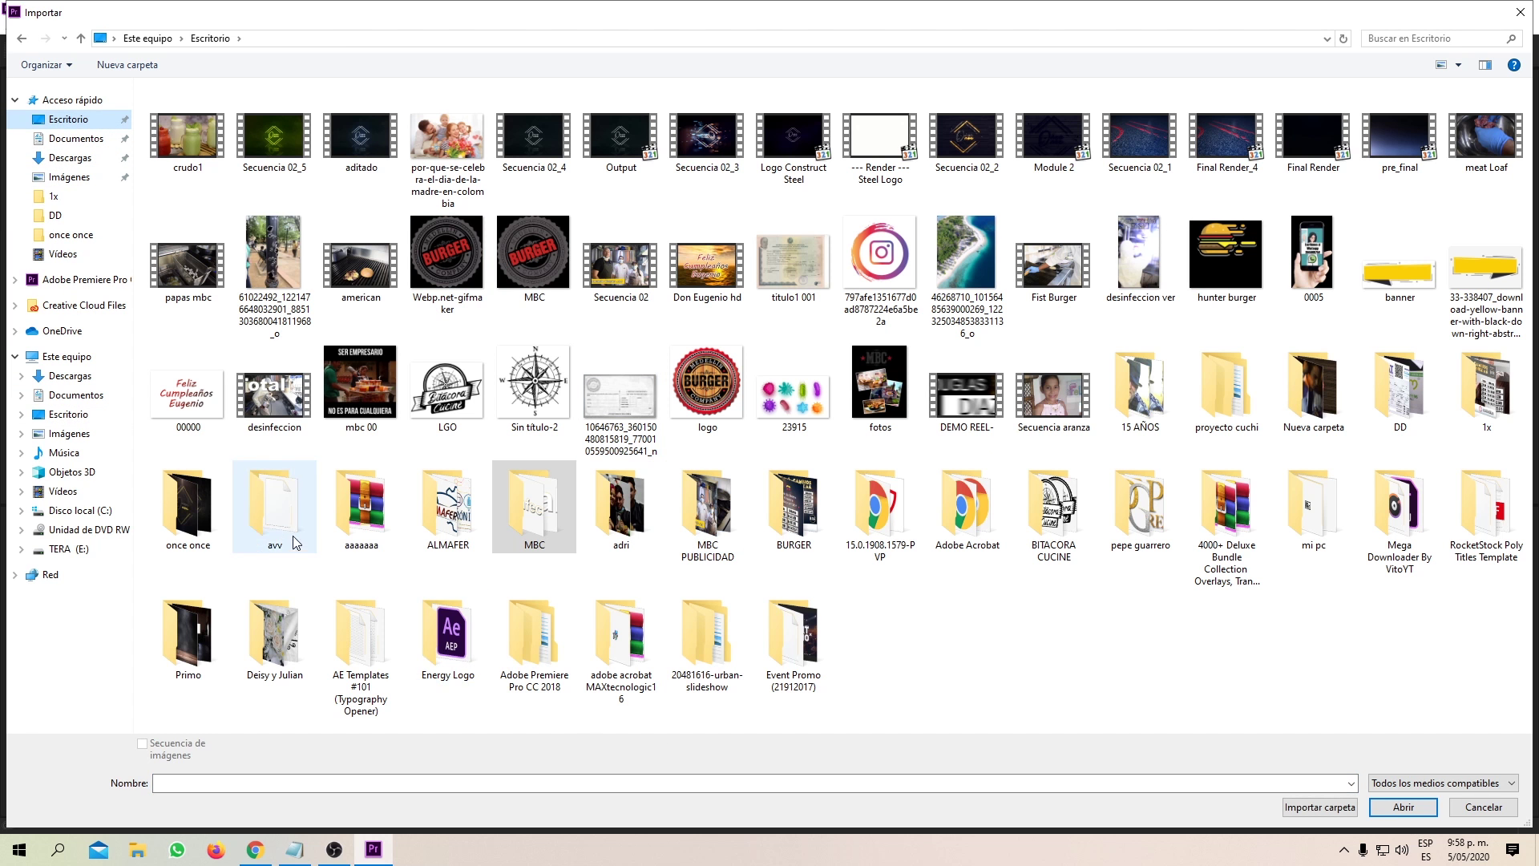
key(p)
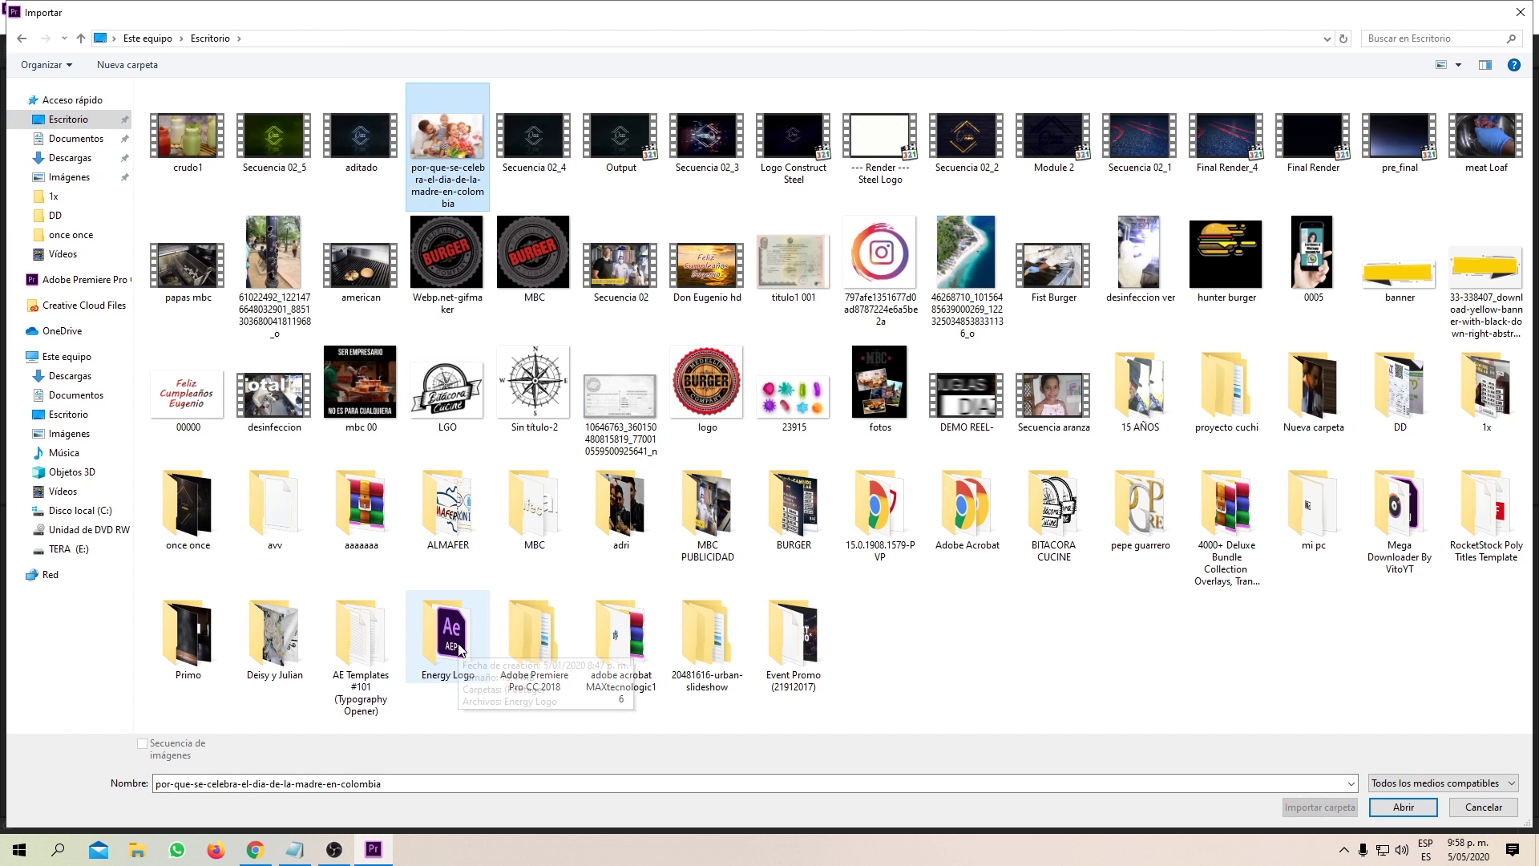
key(r)
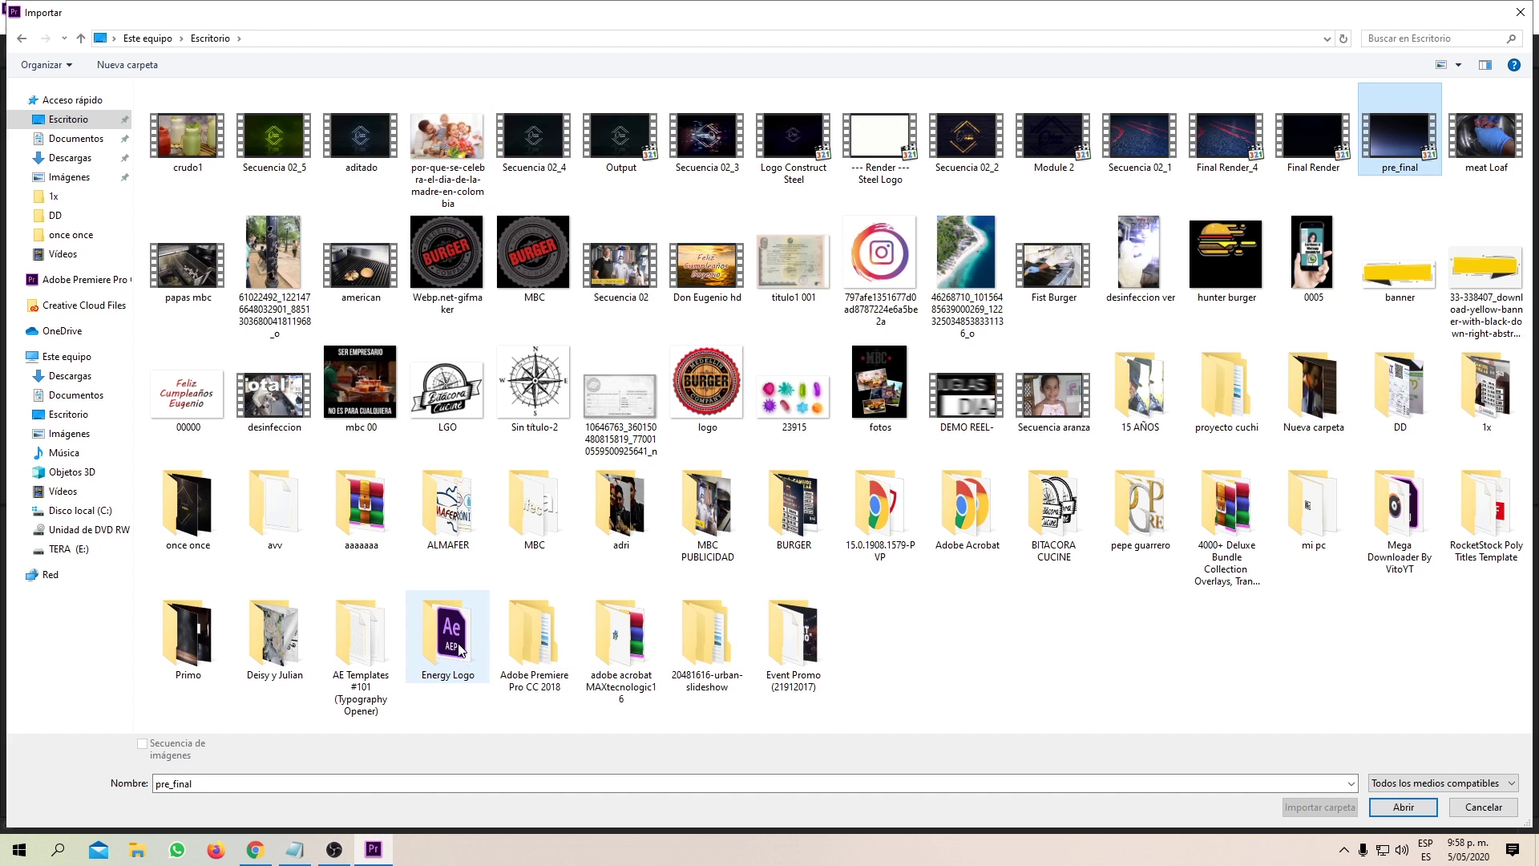
key(p)
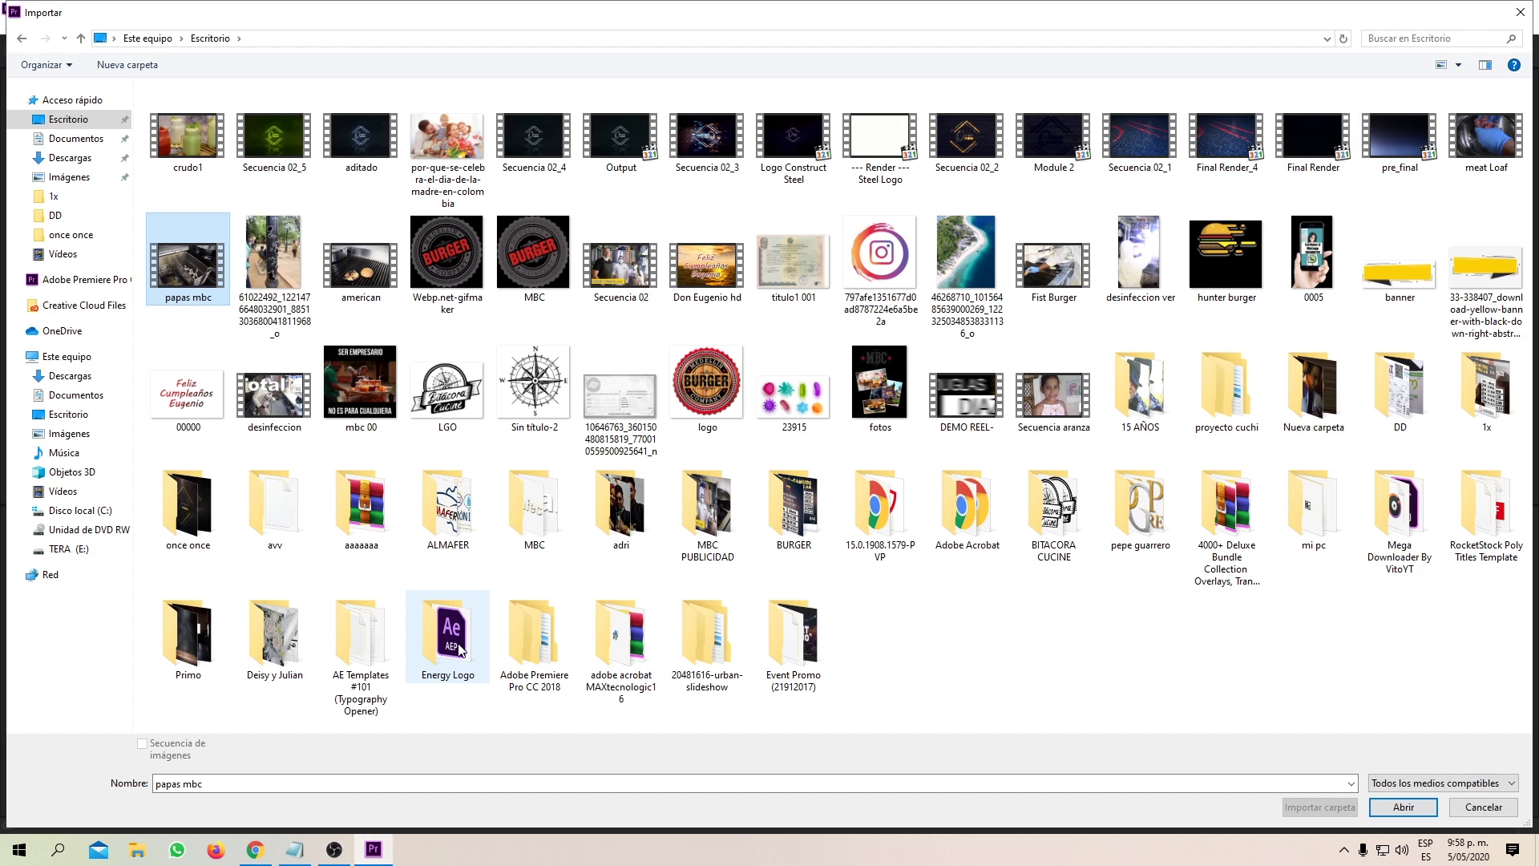
key(p)
key(Return)
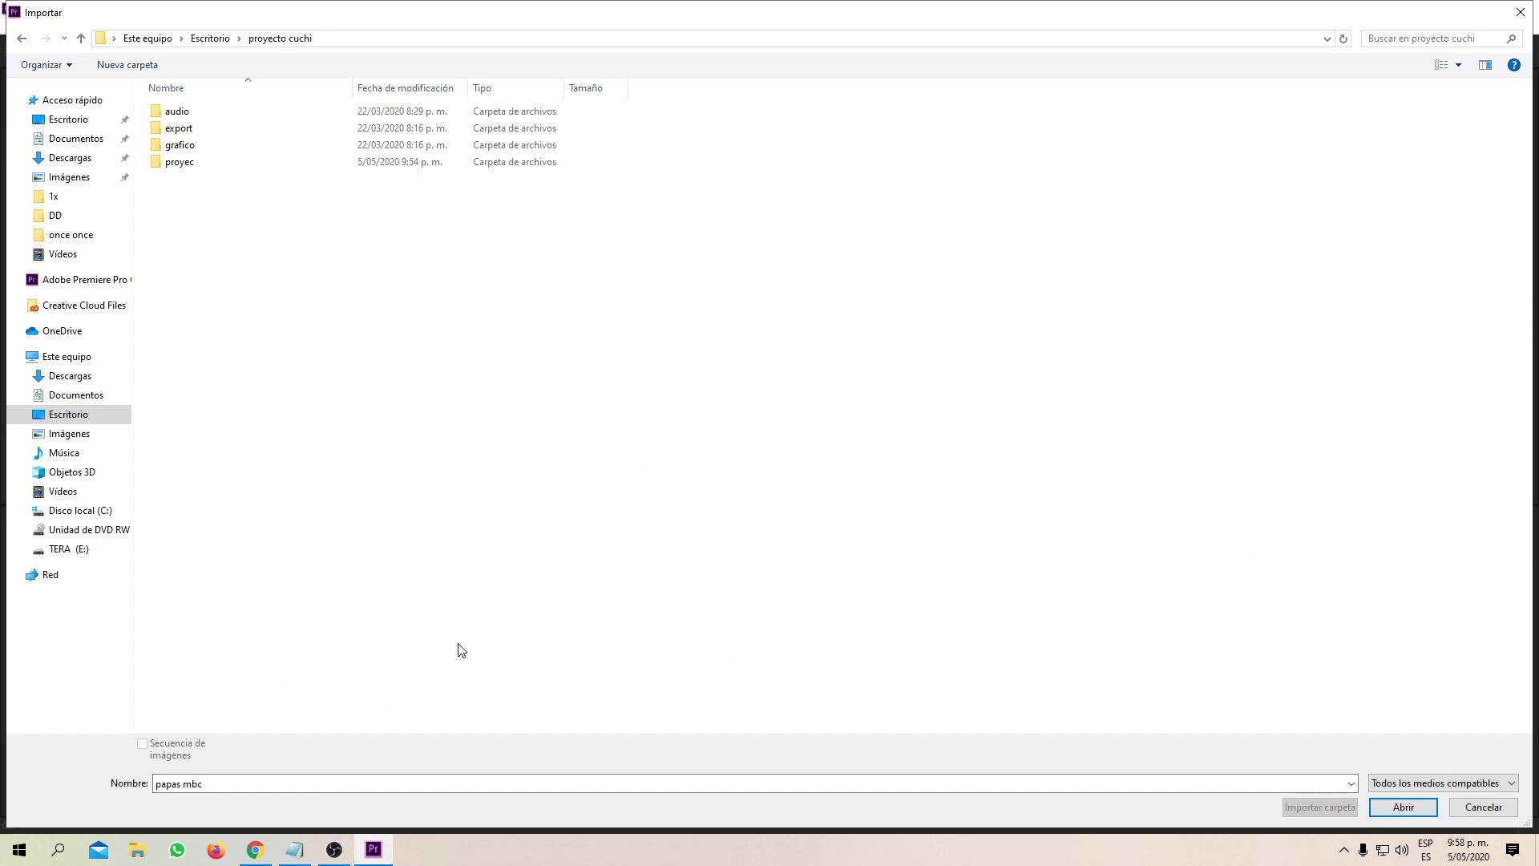
double_click(192, 116)
click(23, 38)
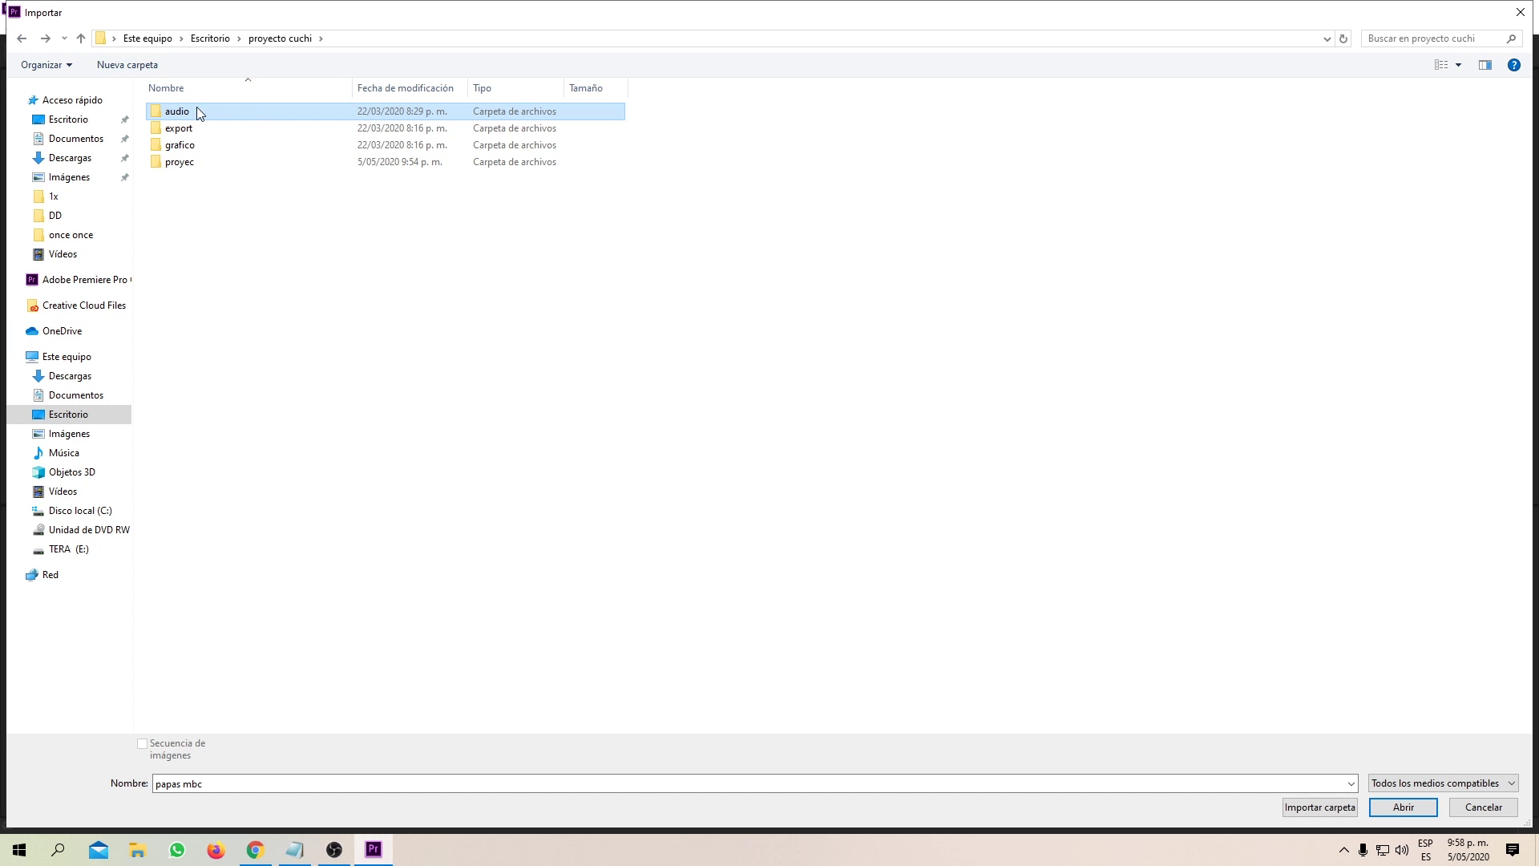
click(1315, 808)
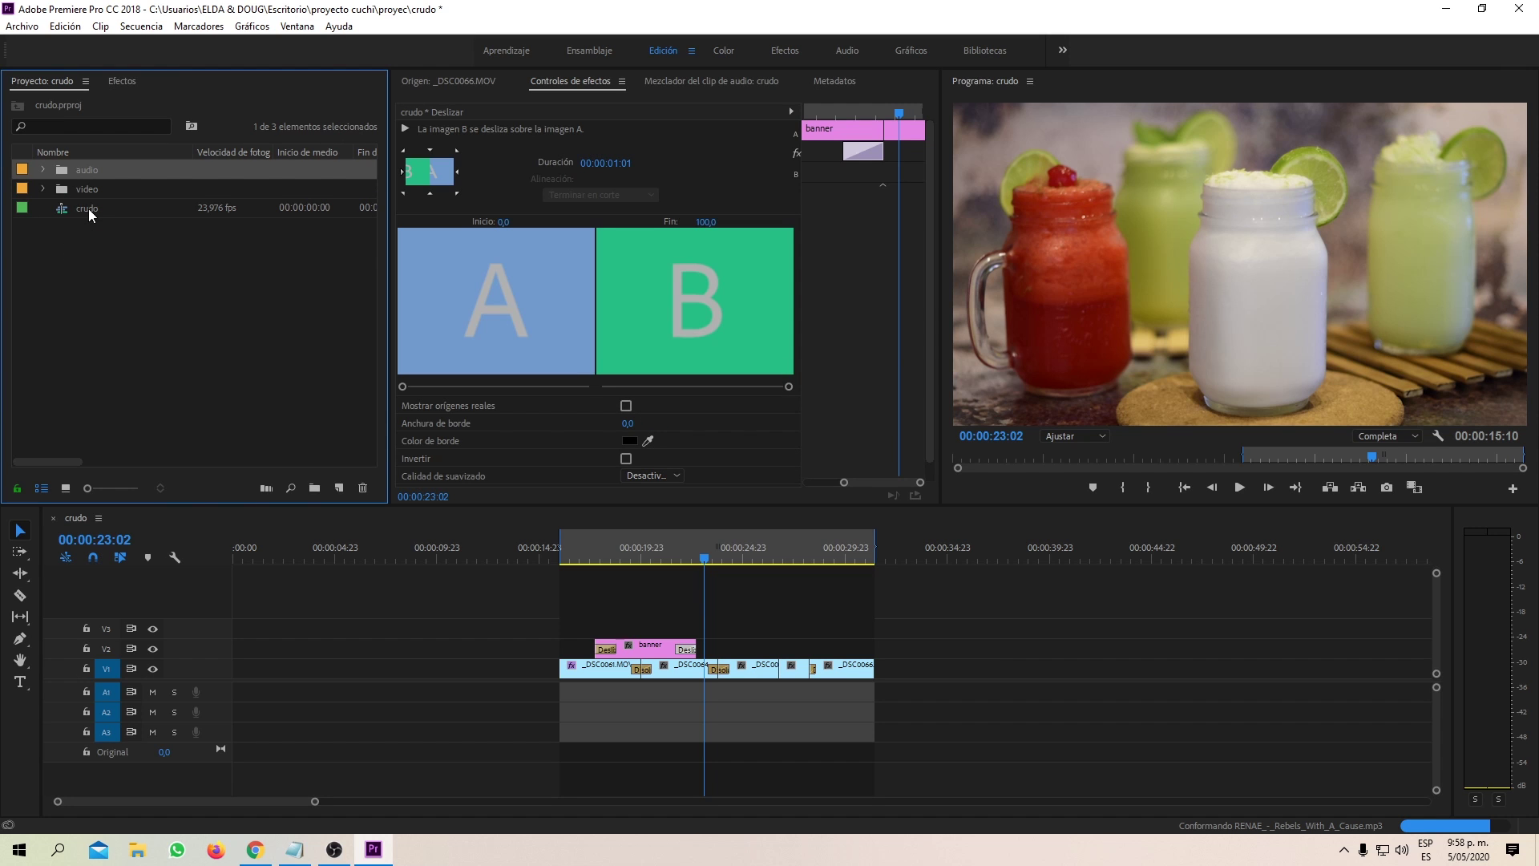
- Place the RENAE_-_Rebels_With_A_Cause.mp3 song on track A1 and shorten its end
click(44, 169)
drag(141, 194, 561, 697)
key(minus)
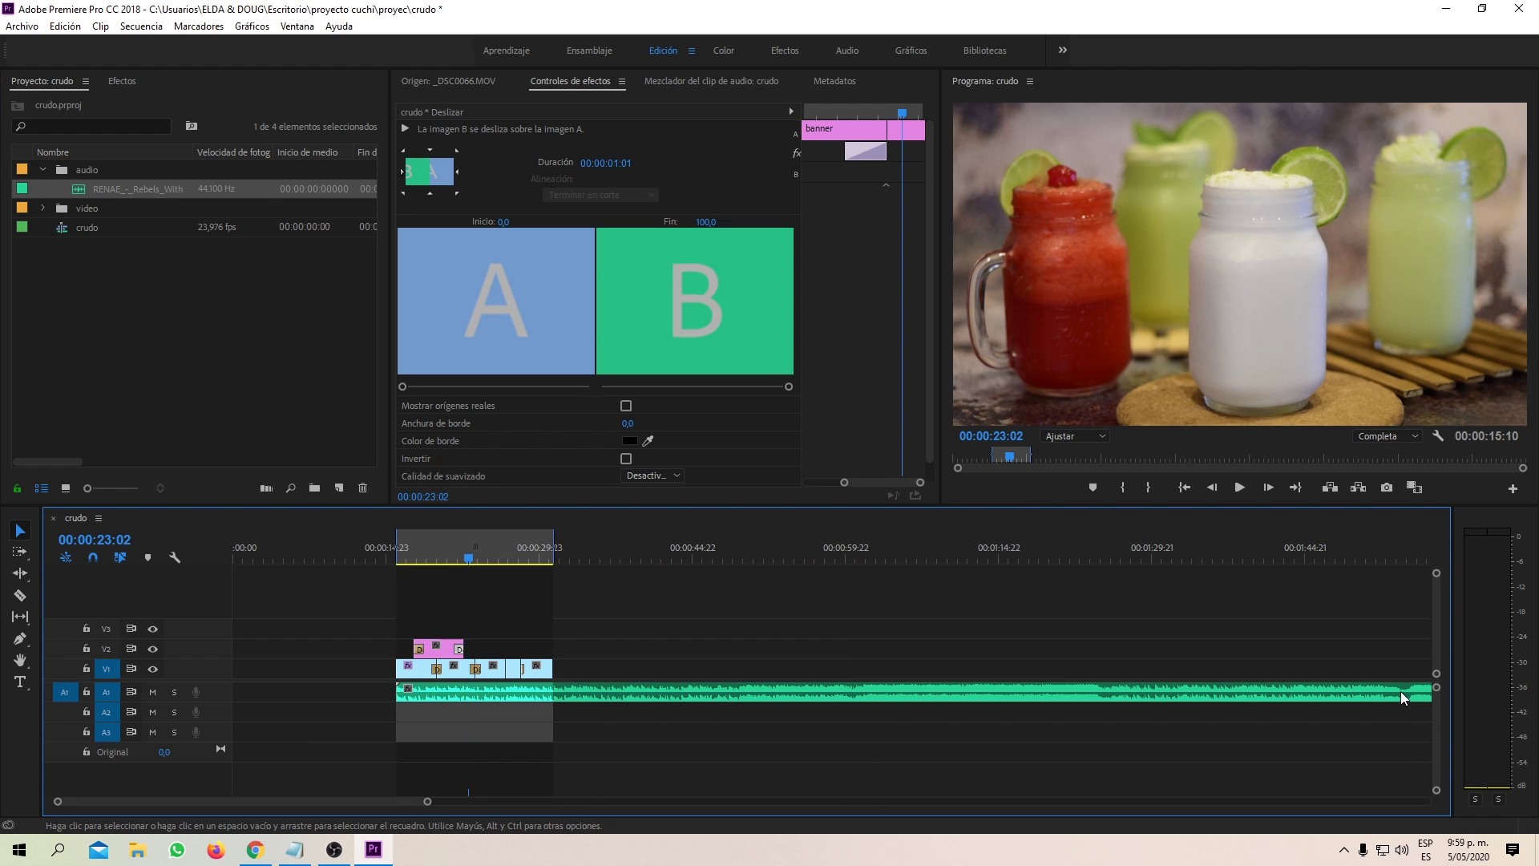
key(minus)
drag(1398, 691, 392, 696)
drag(639, 804, 282, 801)
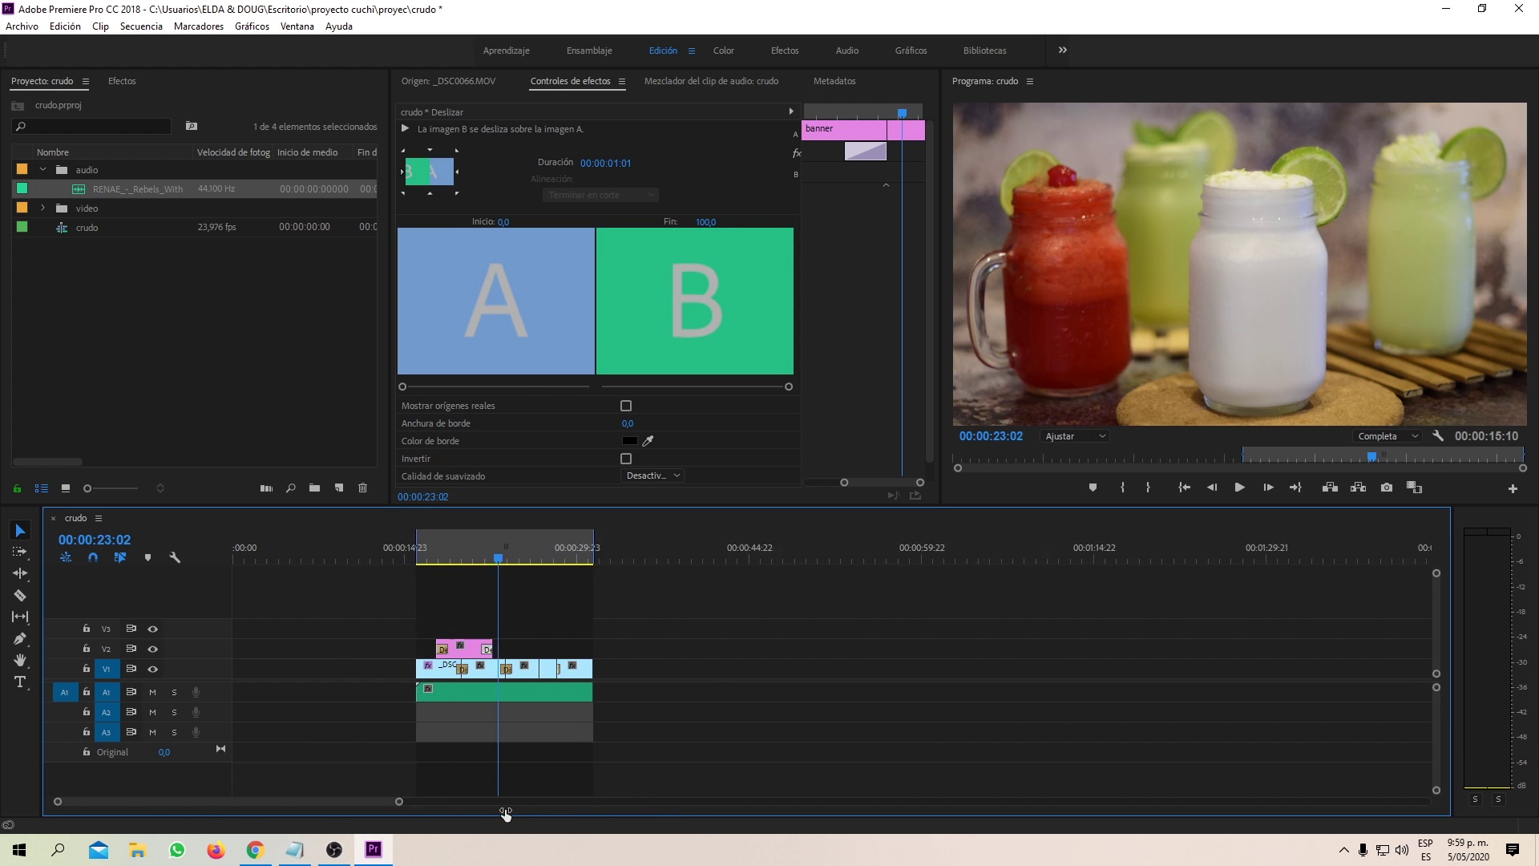
- Mark the song's out point at 00:00:29:03, put it on A2, delete the A1 copy, trim A2
double_click(79, 190)
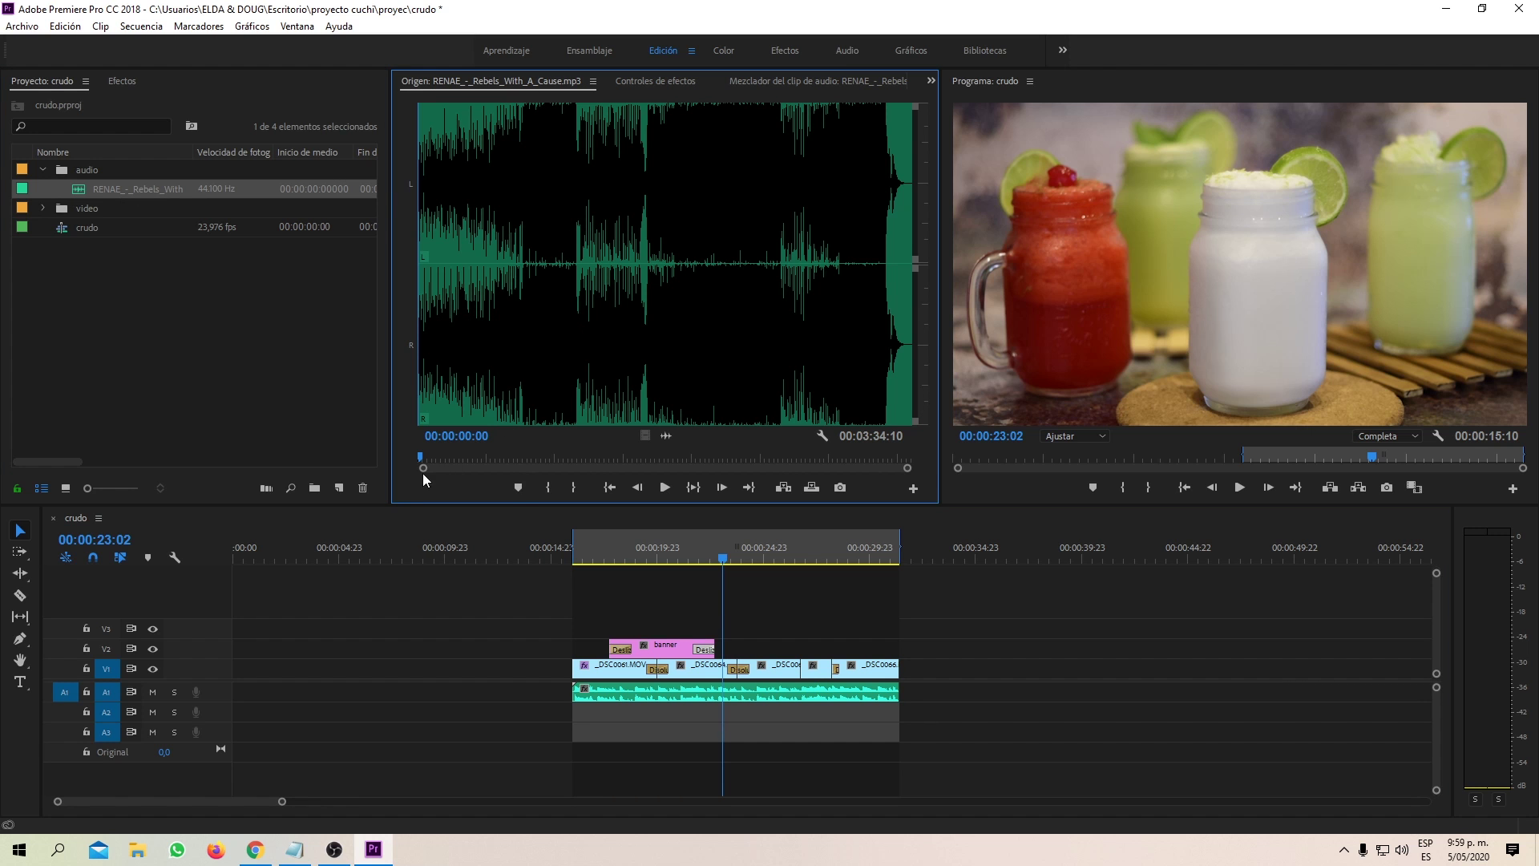
mouse_move(425, 455)
mouse_down()
mouse_move(511, 464)
mouse_move(485, 464)
mouse_up()
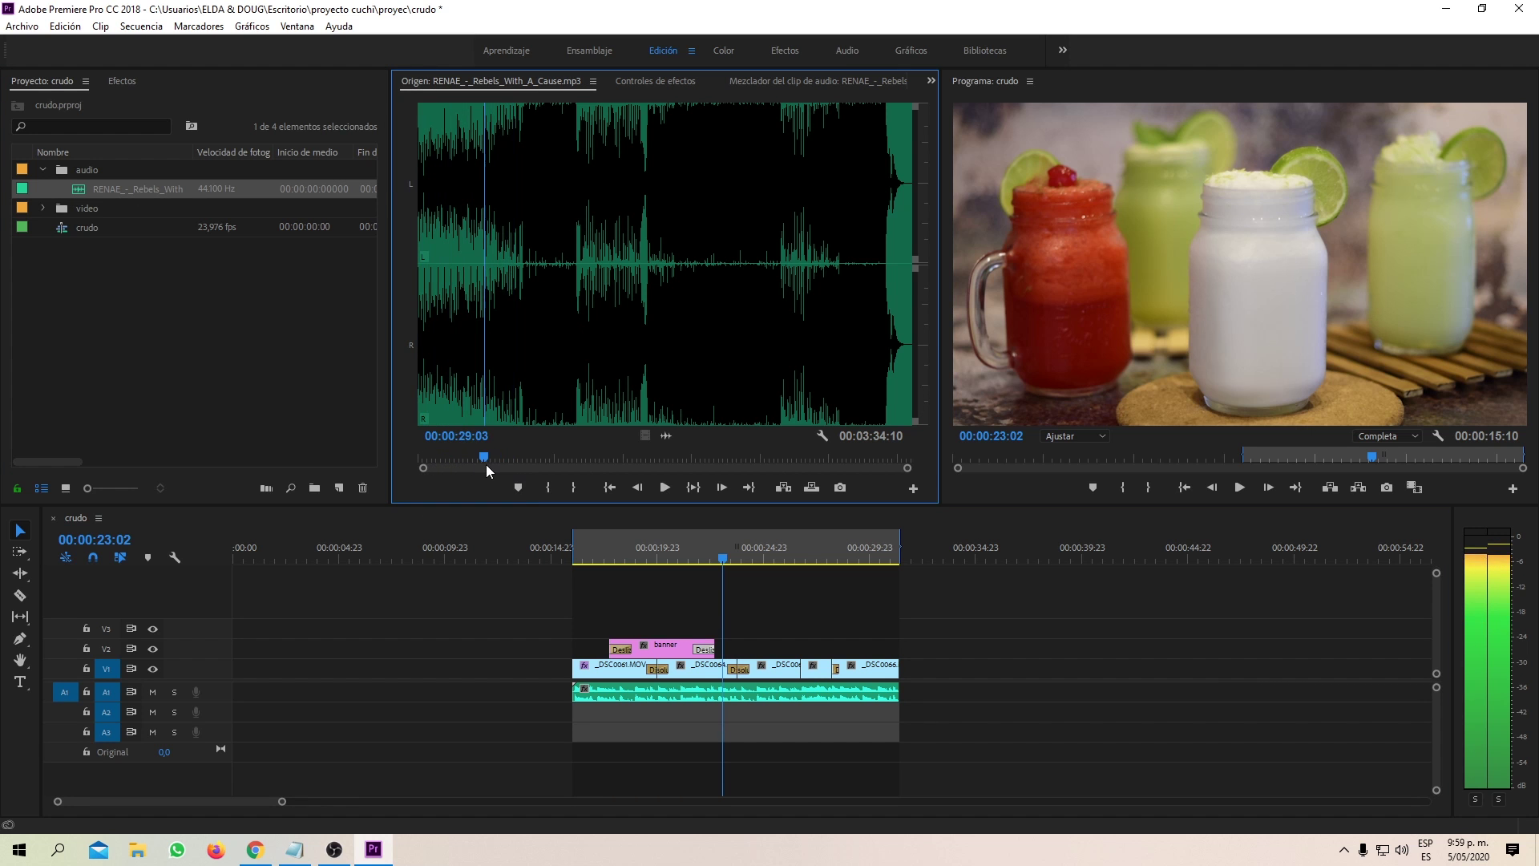
click(575, 489)
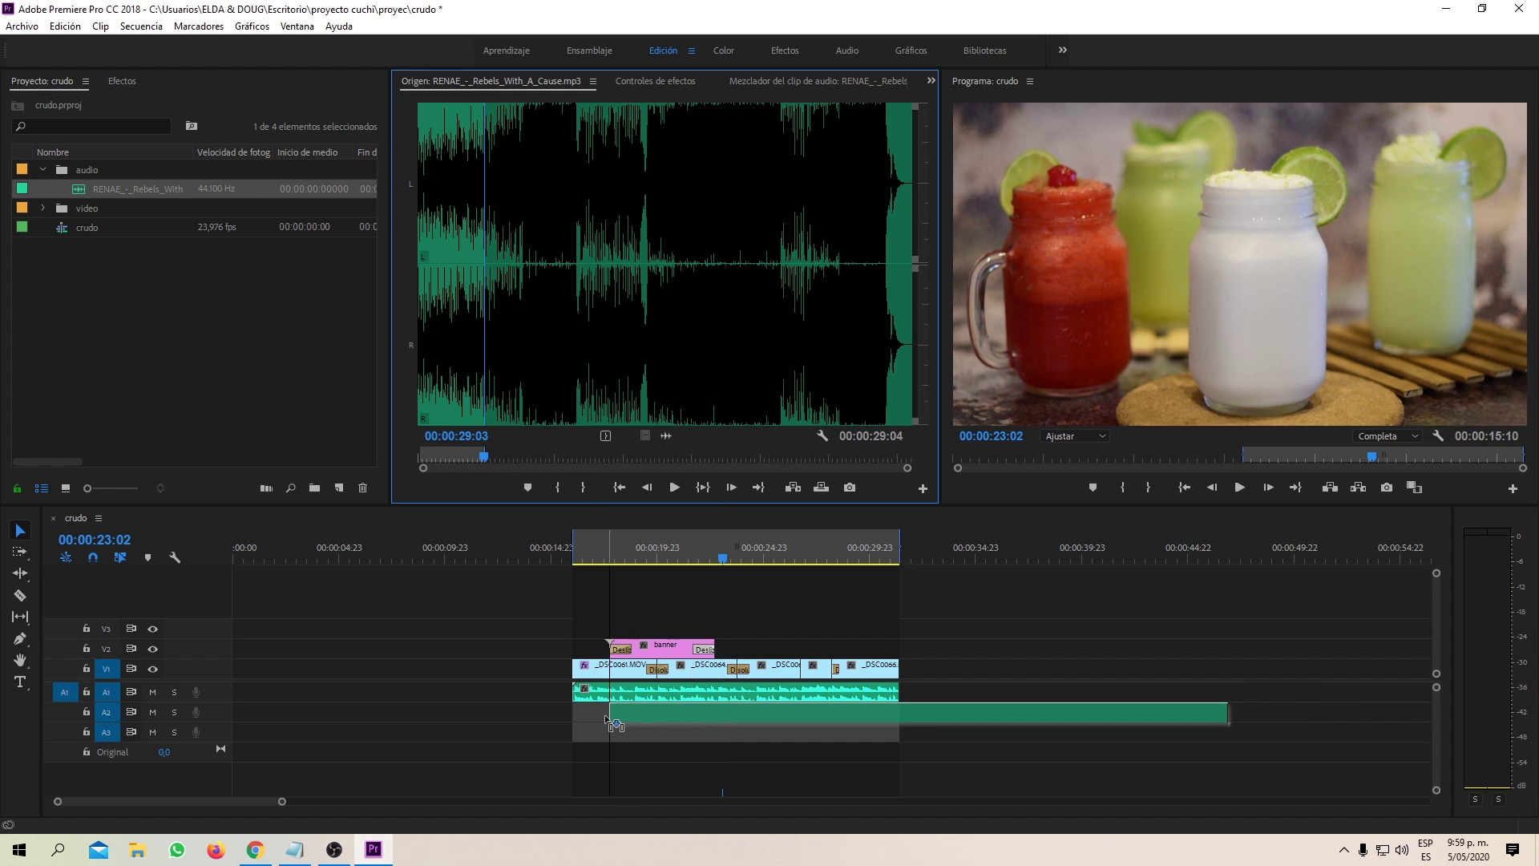
drag(719, 646, 807, 702)
click(809, 696)
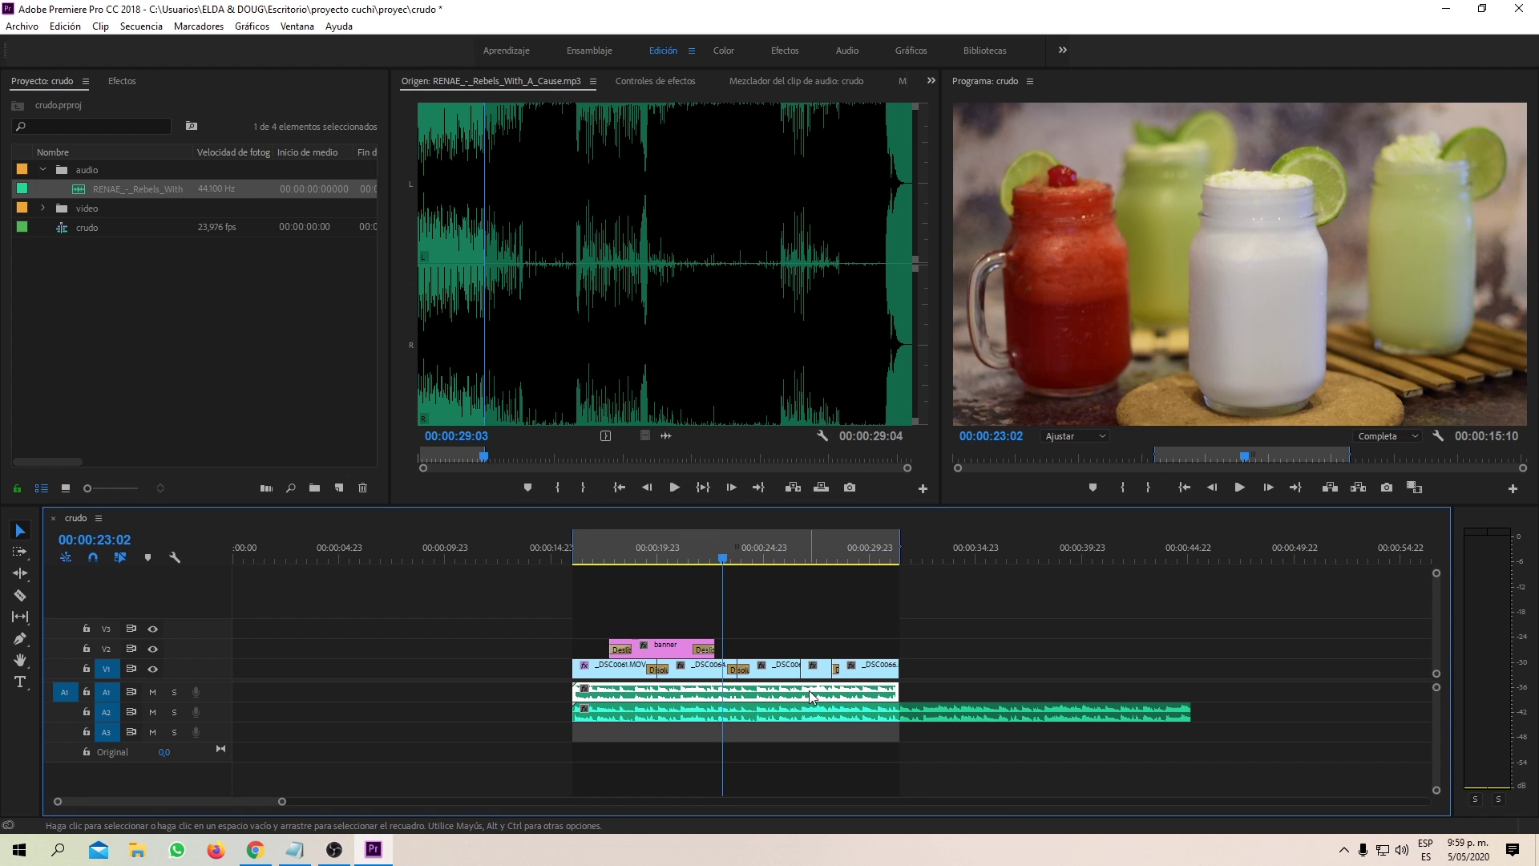
key(Delete)
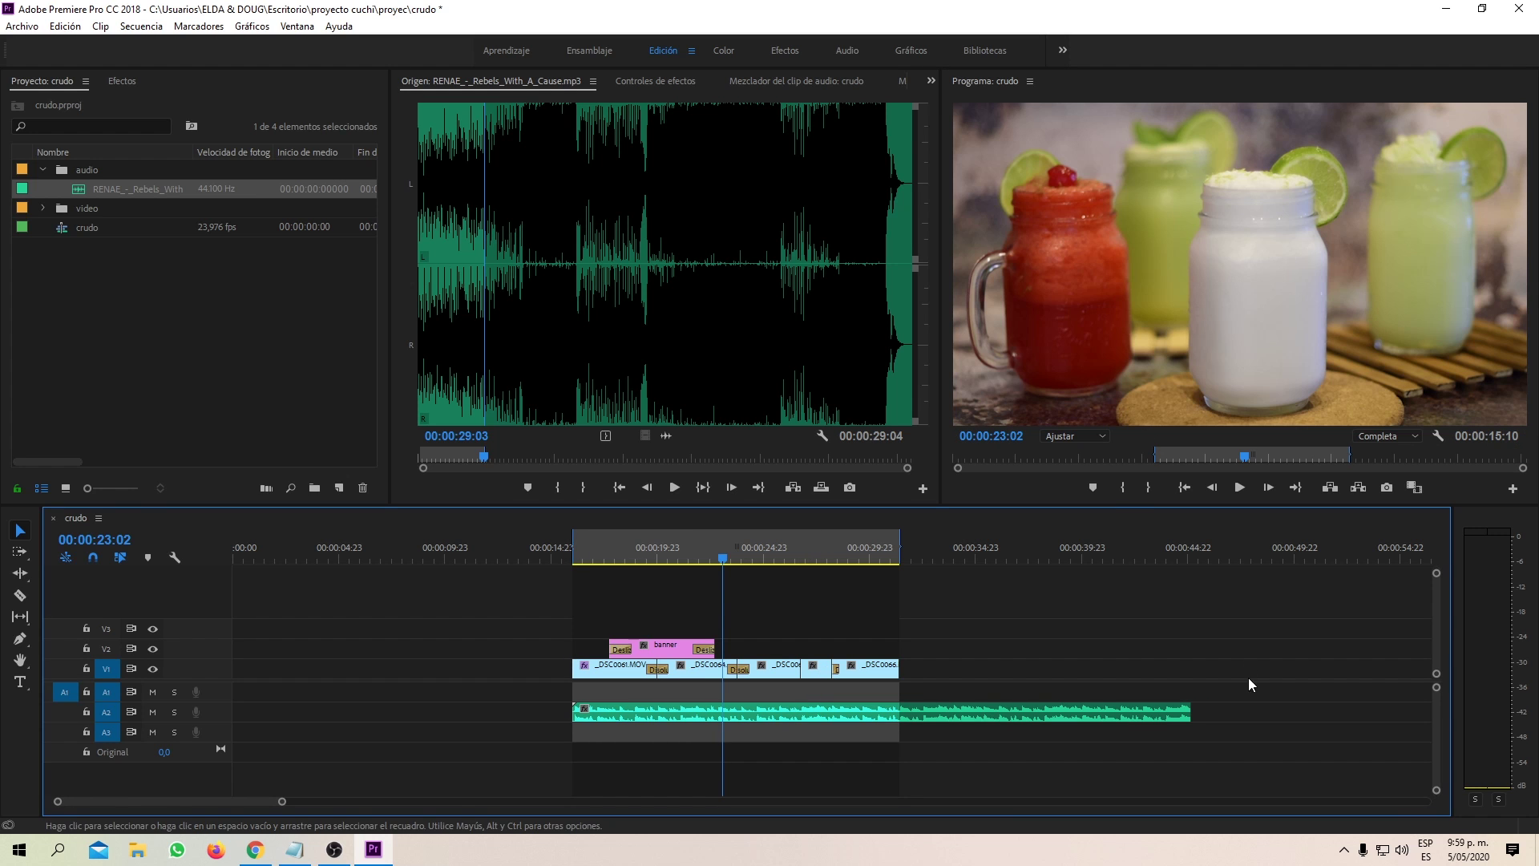
drag(1194, 713, 898, 714)
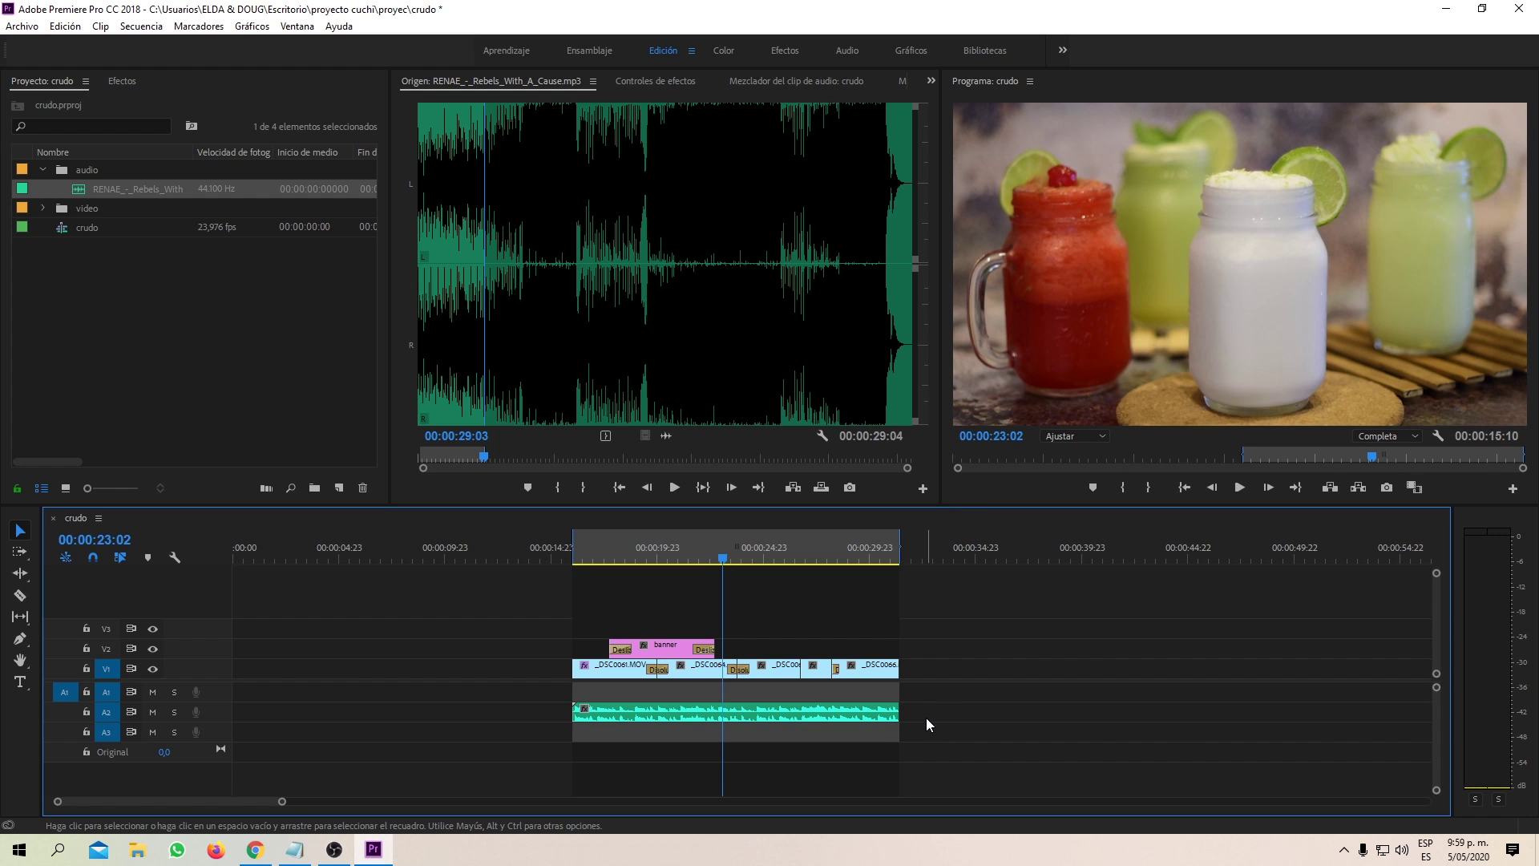
click(123, 83)
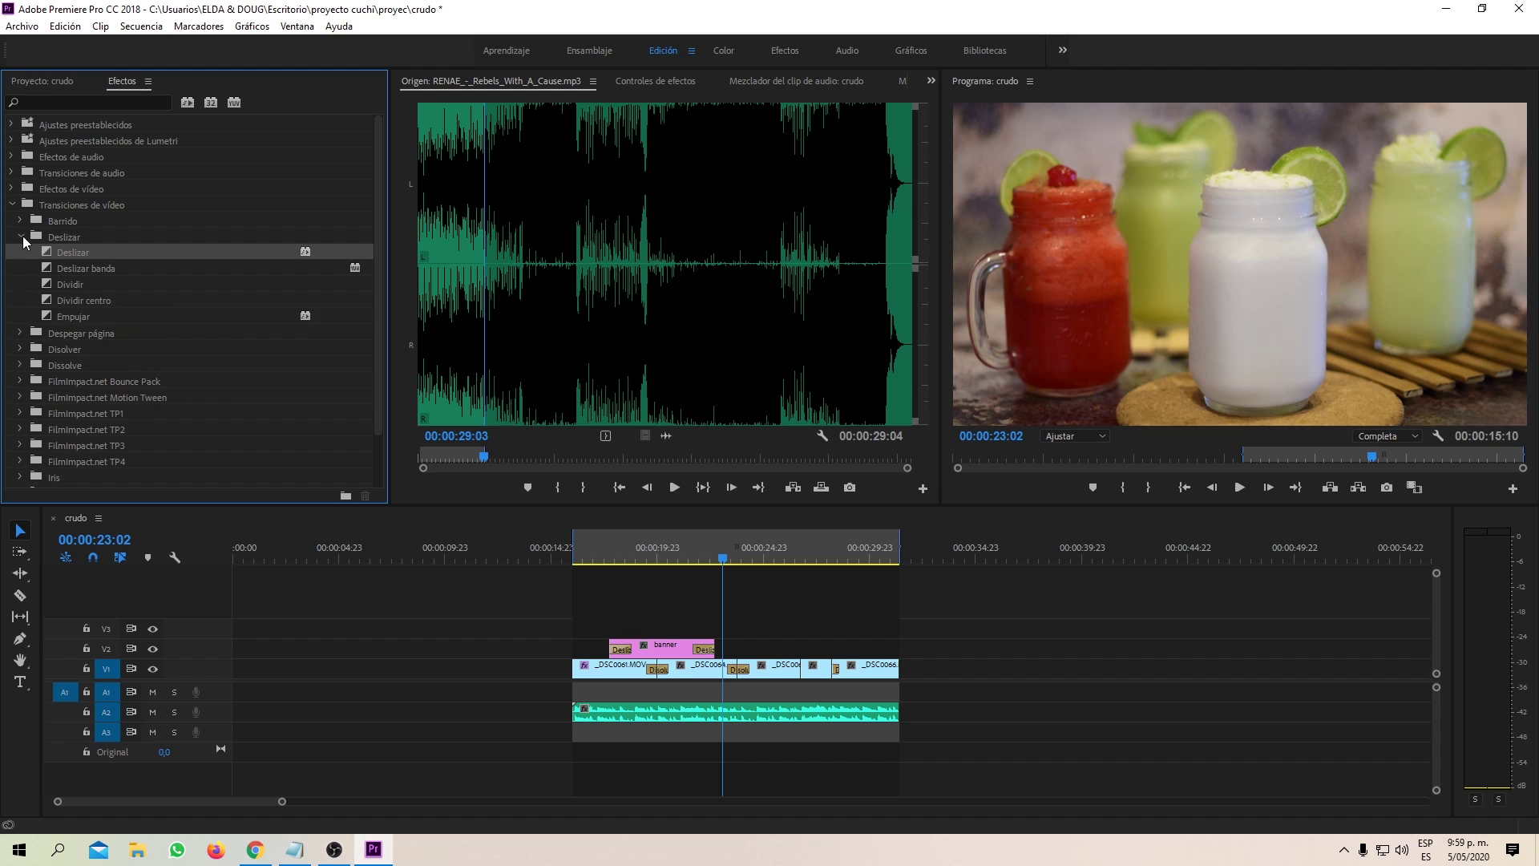
- Add Disolución cruzada transitions at the first clip's start and the last clip's end
click(21, 270)
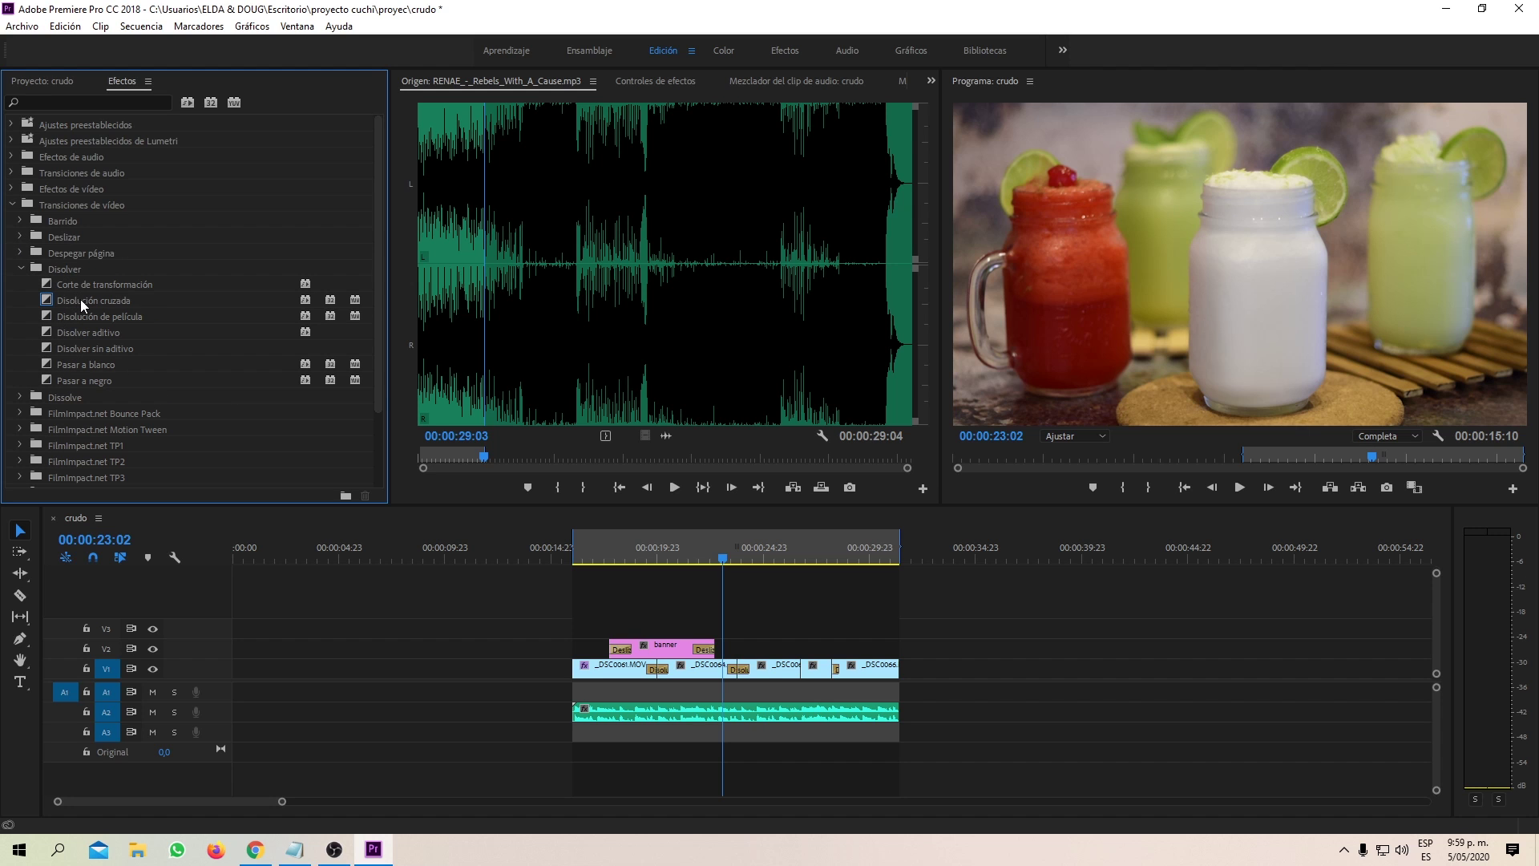
drag(84, 303, 584, 669)
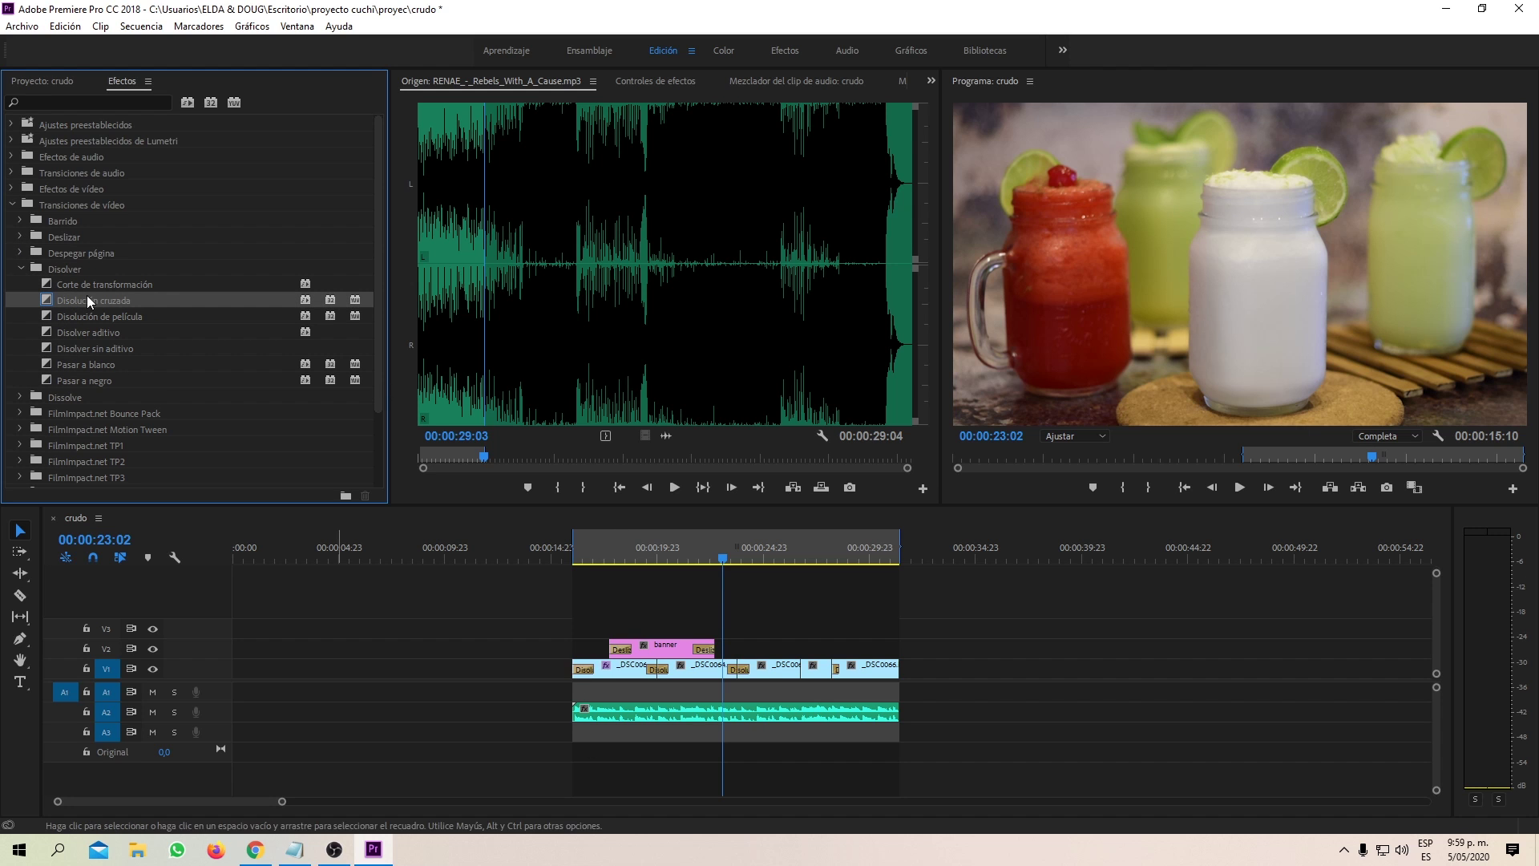
drag(89, 301, 898, 681)
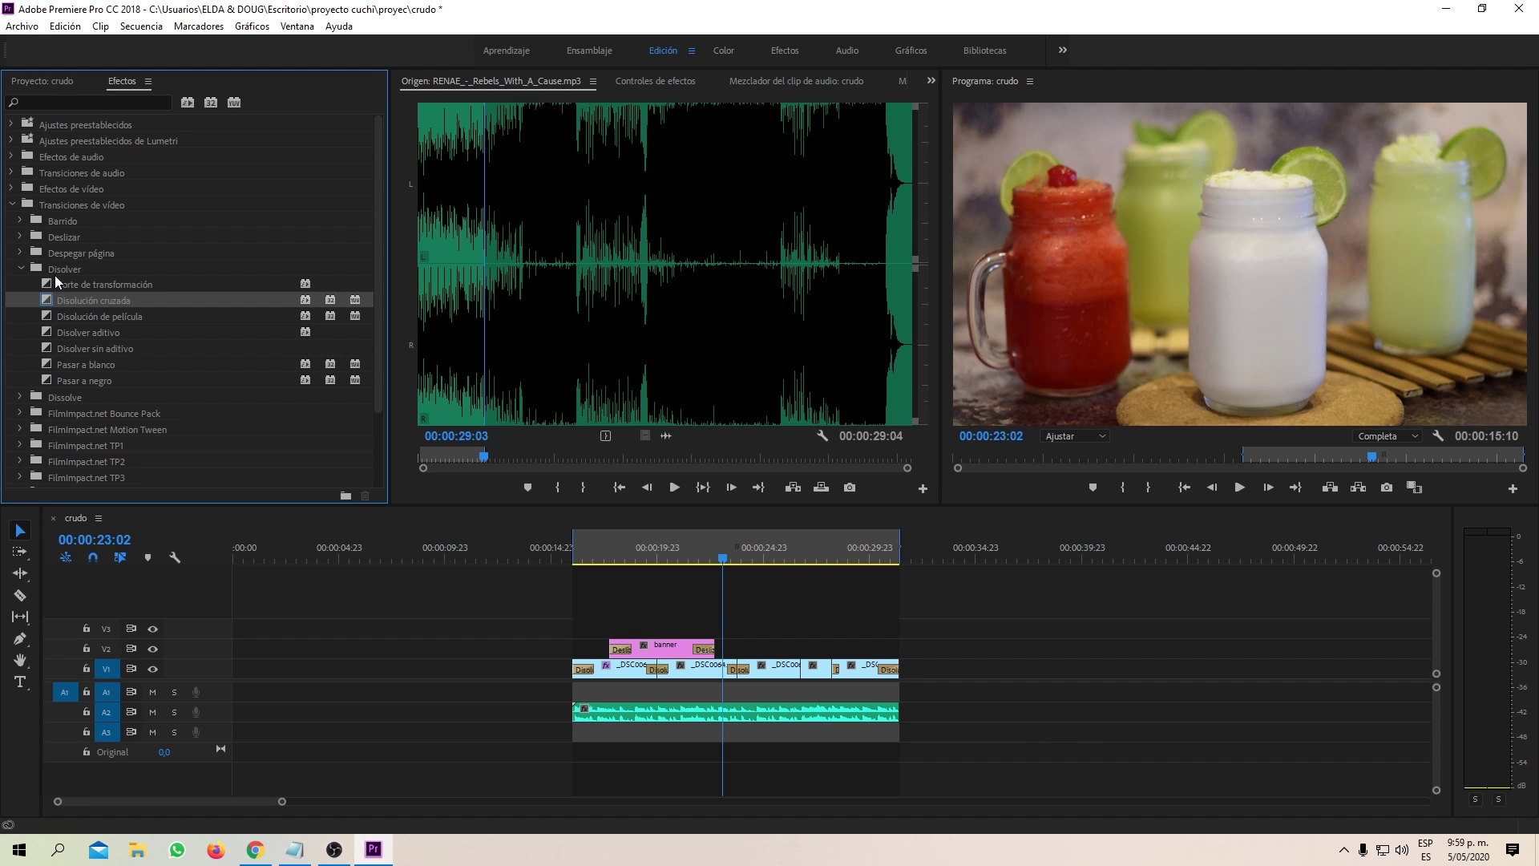
- Apply a Ganancia constante audio transition to the A2 music clip's end, adjust its length, and preview
click(12, 157)
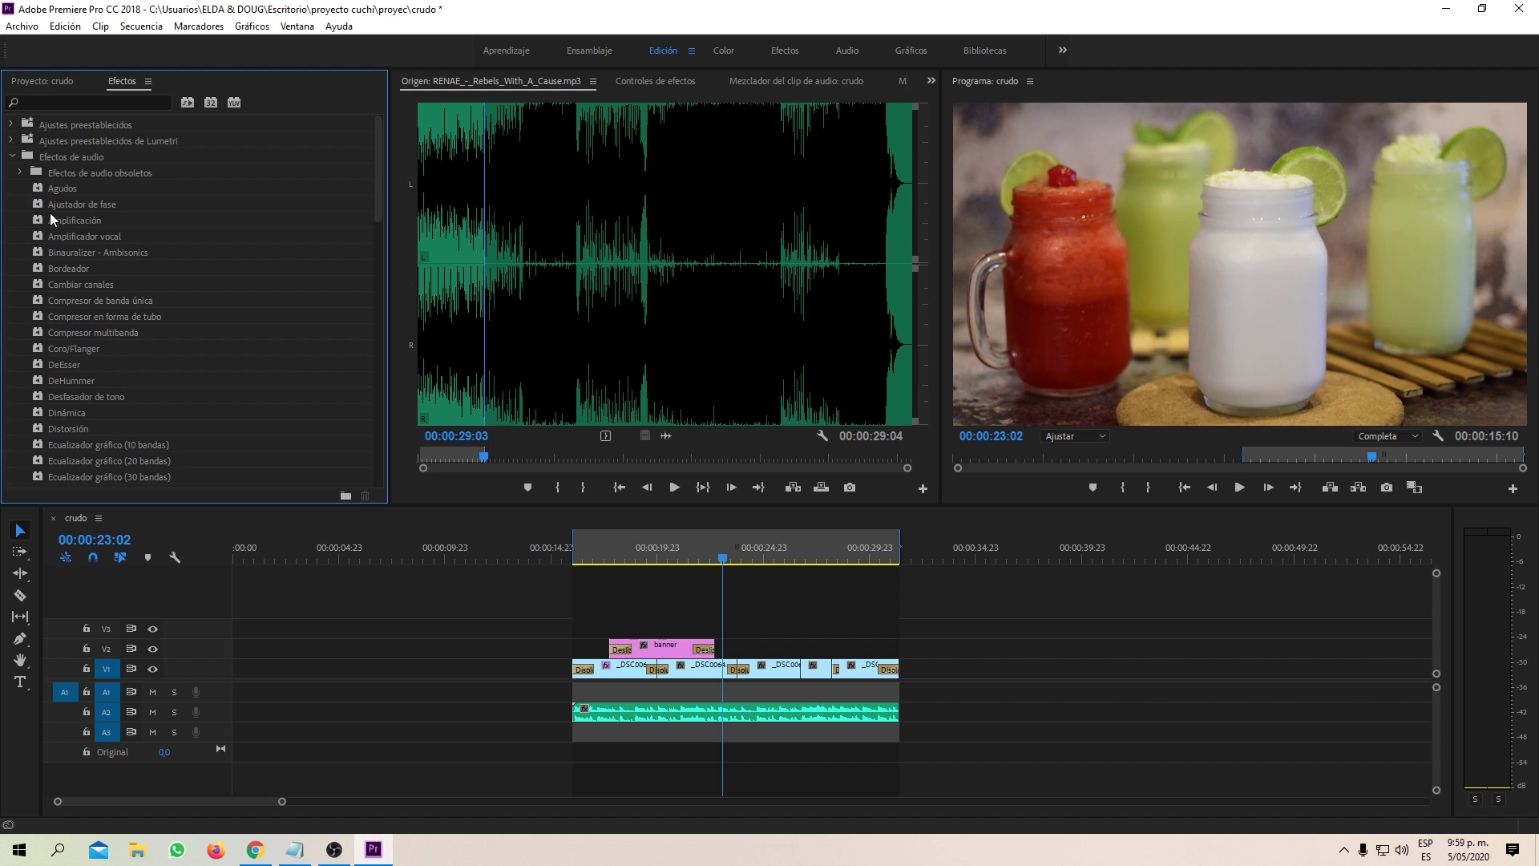
click(18, 172)
click(12, 157)
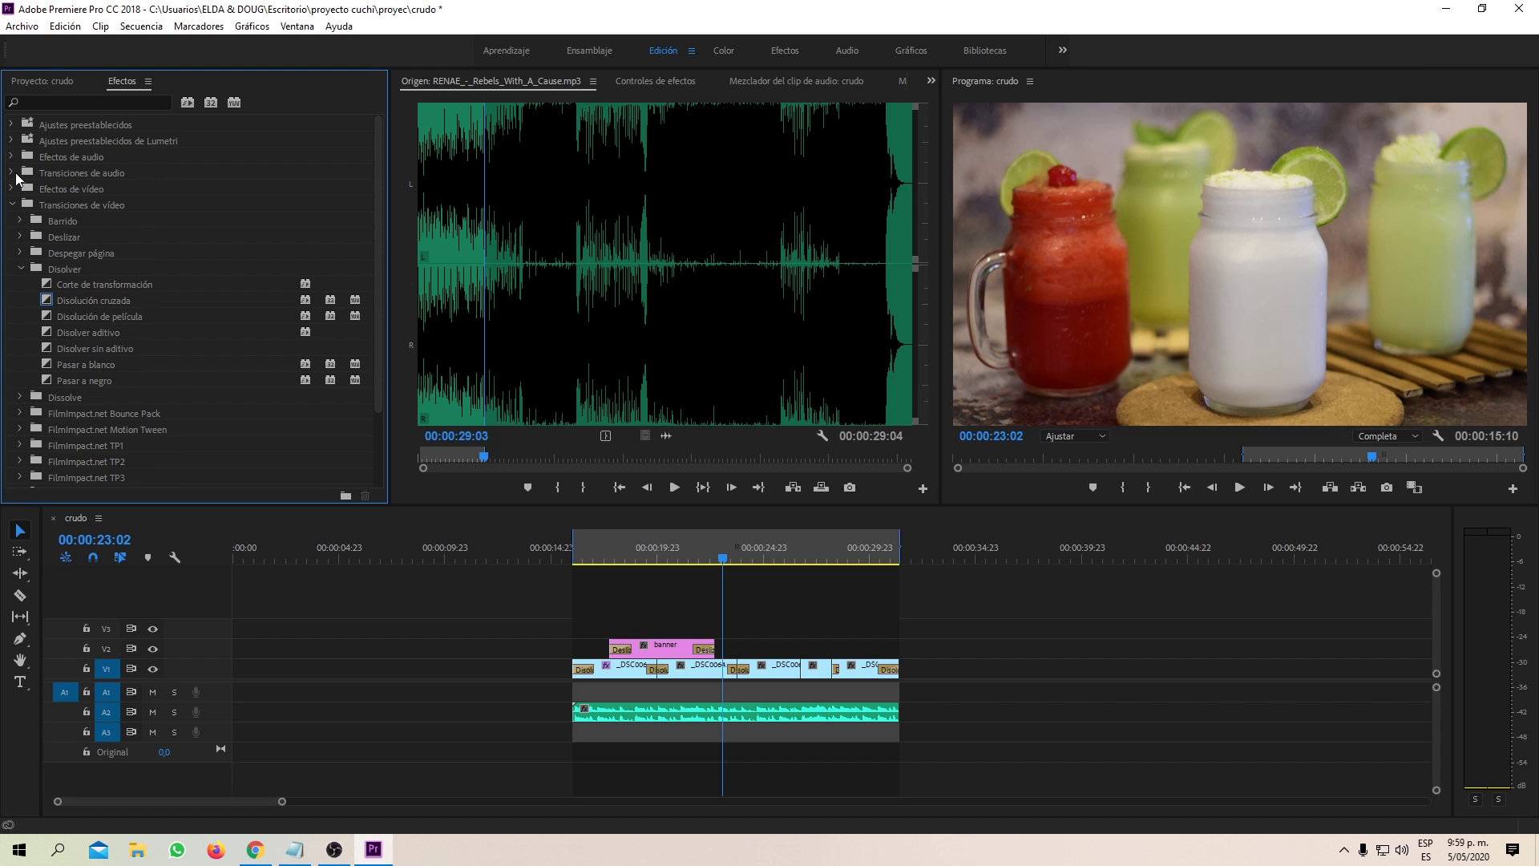
click(14, 173)
click(20, 190)
drag(95, 219, 581, 714)
drag(113, 226, 1023, 776)
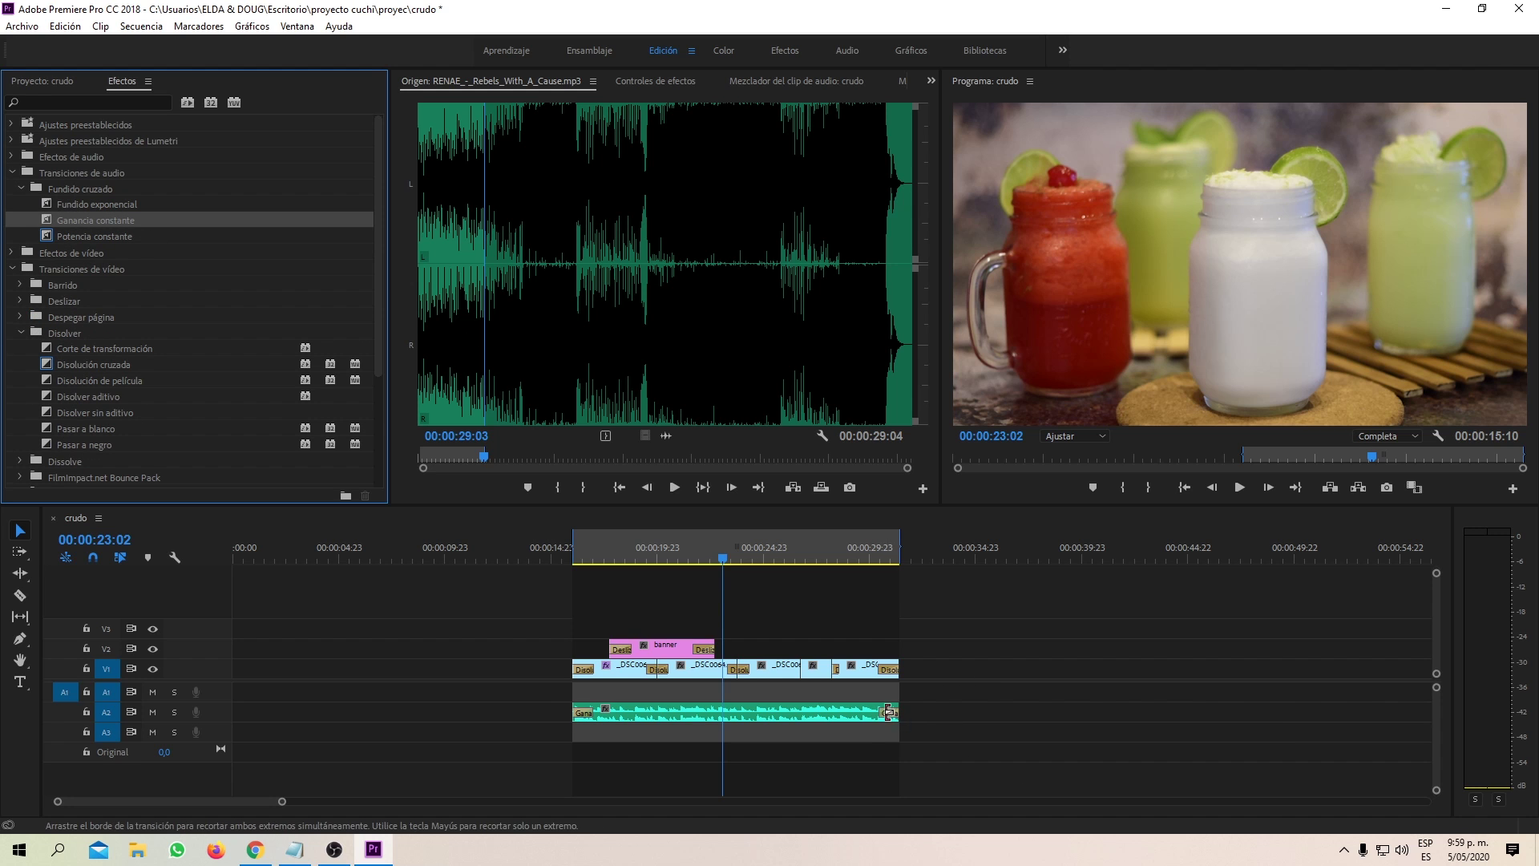
drag(904, 724, 892, 714)
drag(881, 714, 856, 714)
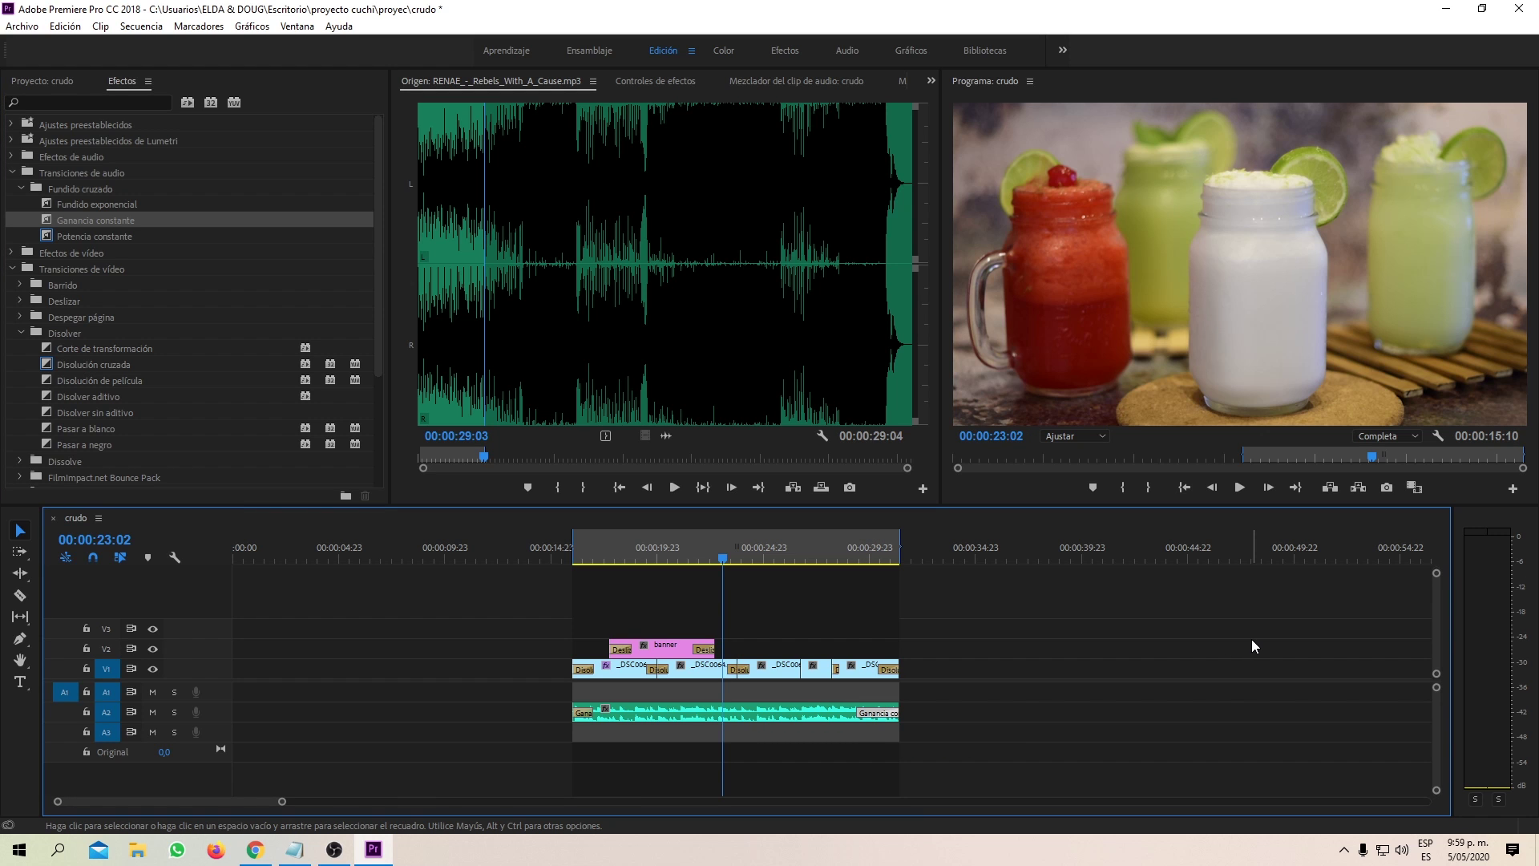
key(ctrl+shift+space)
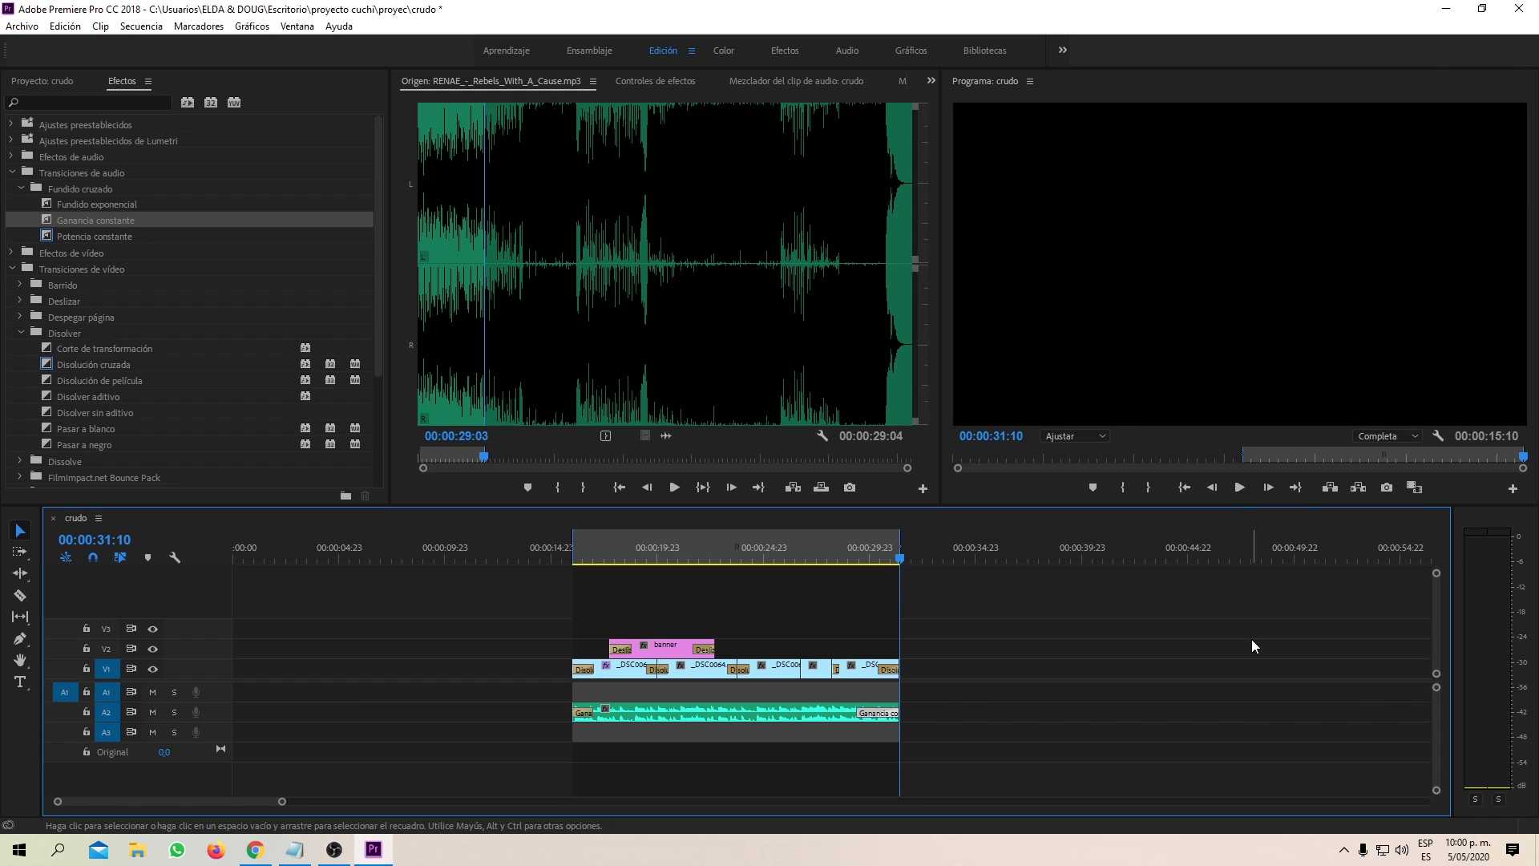
click(673, 552)
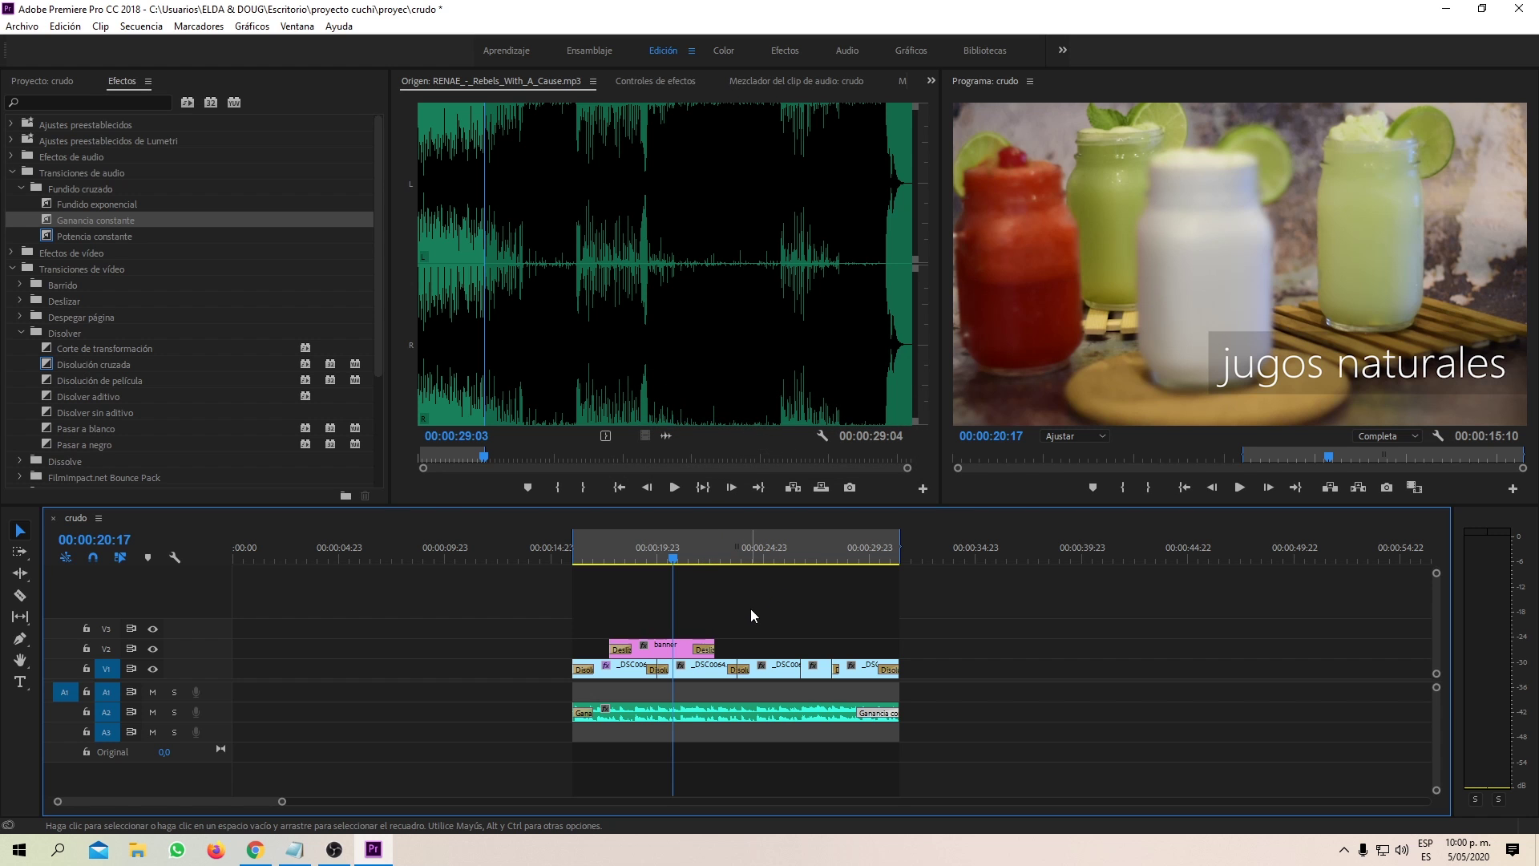
key(space)
key(space)
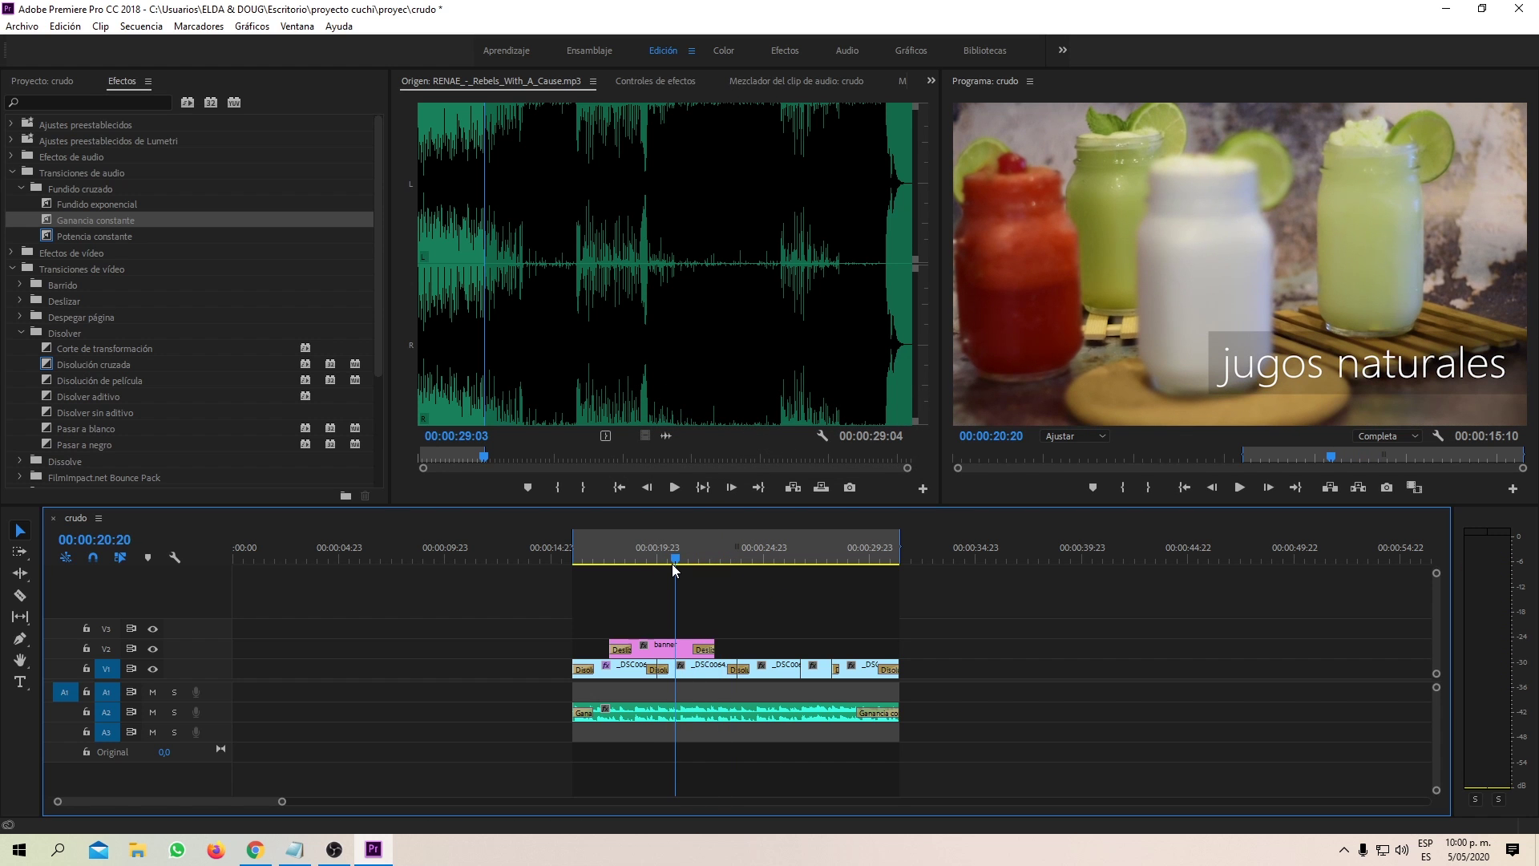
mouse_move(592, 551)
mouse_down()
mouse_move(575, 565)
mouse_move(898, 594)
mouse_up()
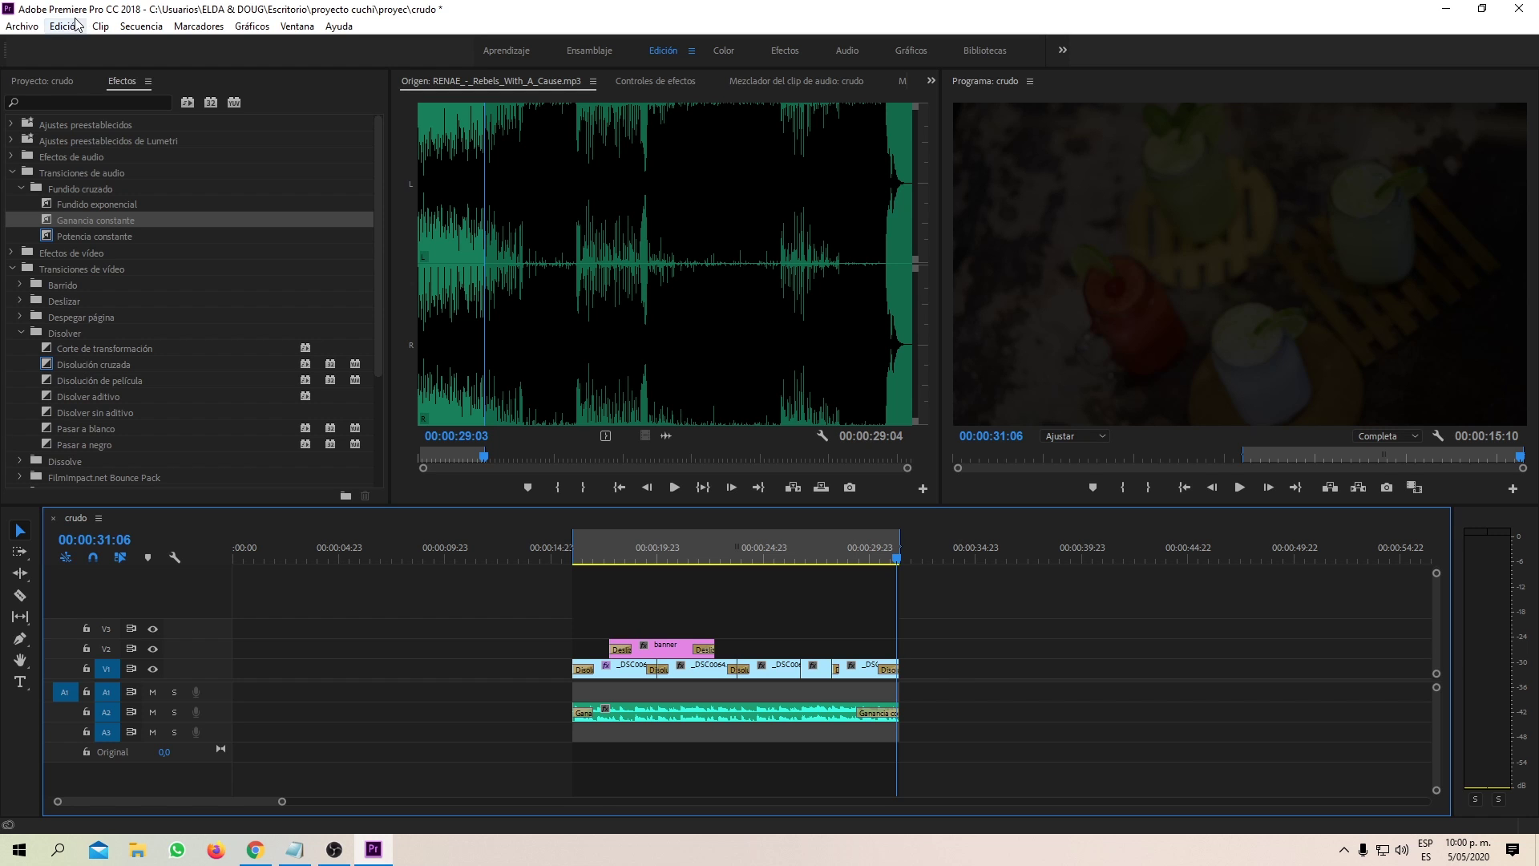
- Look over the Archivo > Exportar options, then open Ajustes de exportación with Ctrl+M
click(31, 28)
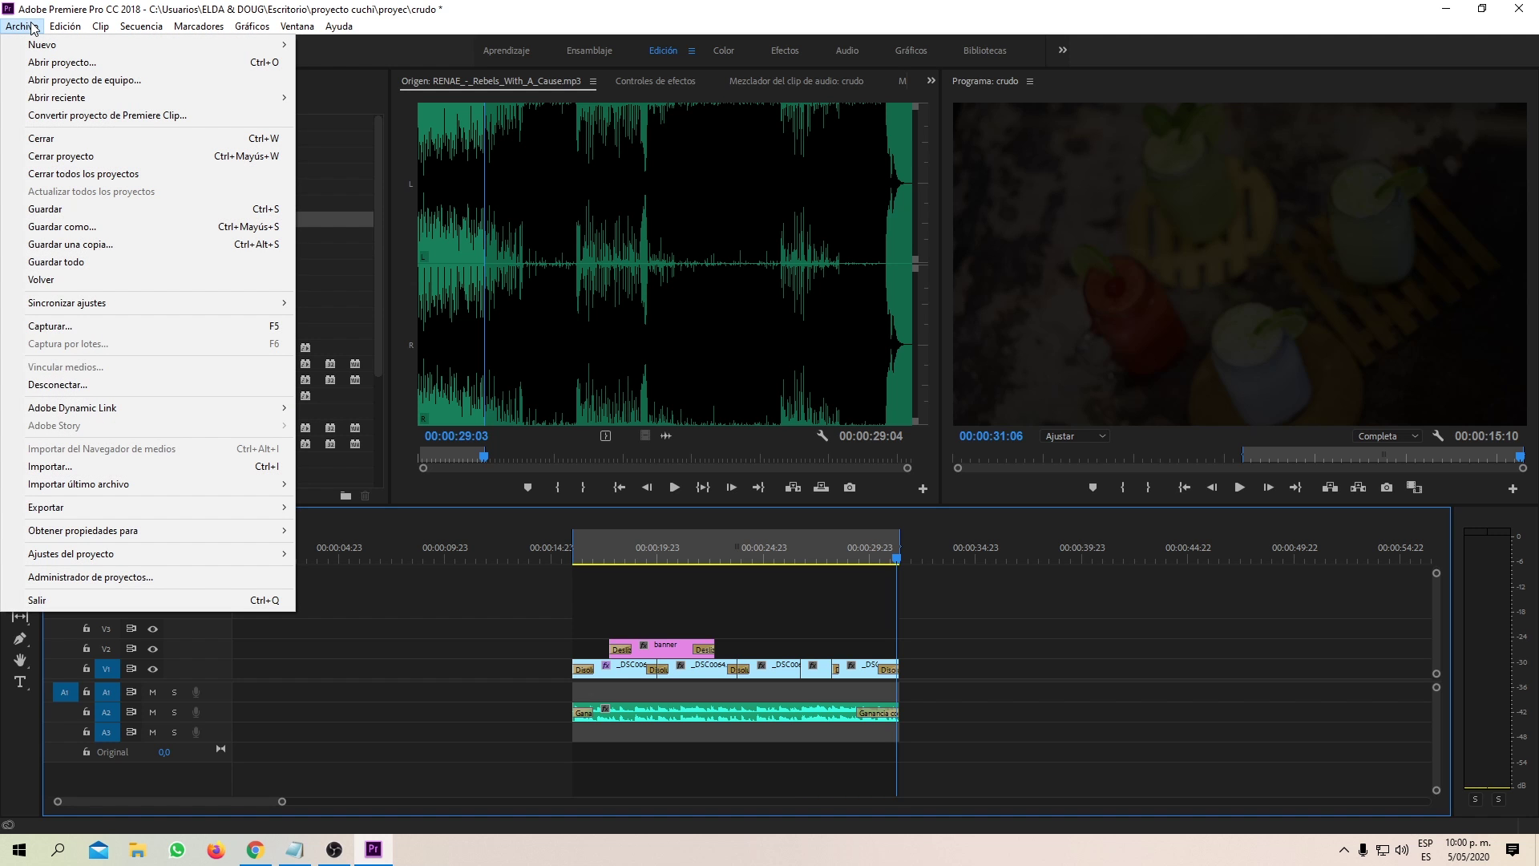
mouse_move(72, 506)
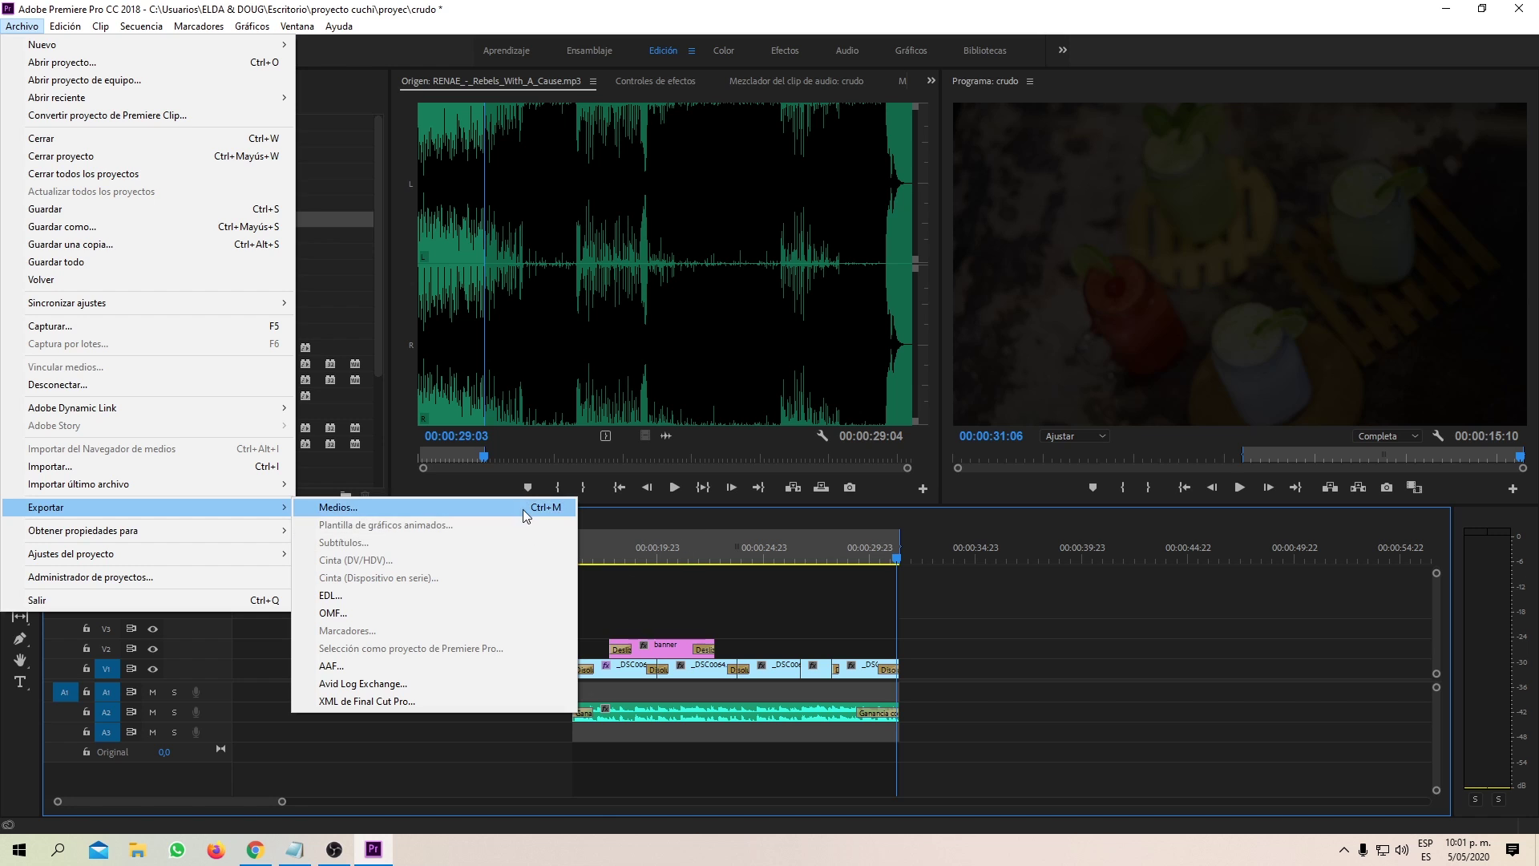
click(724, 672)
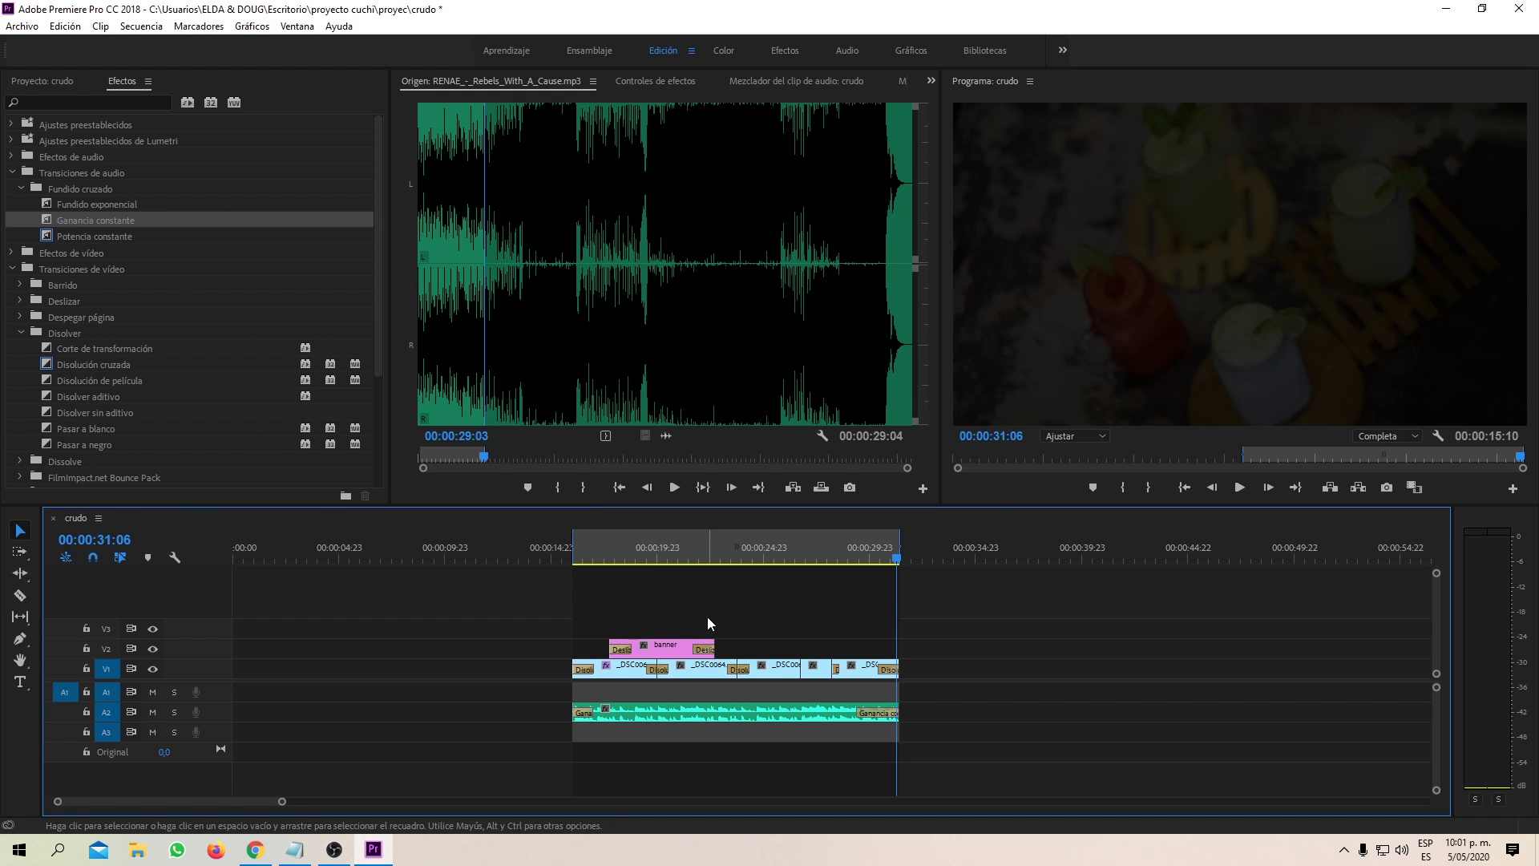
key(ctrl+m)
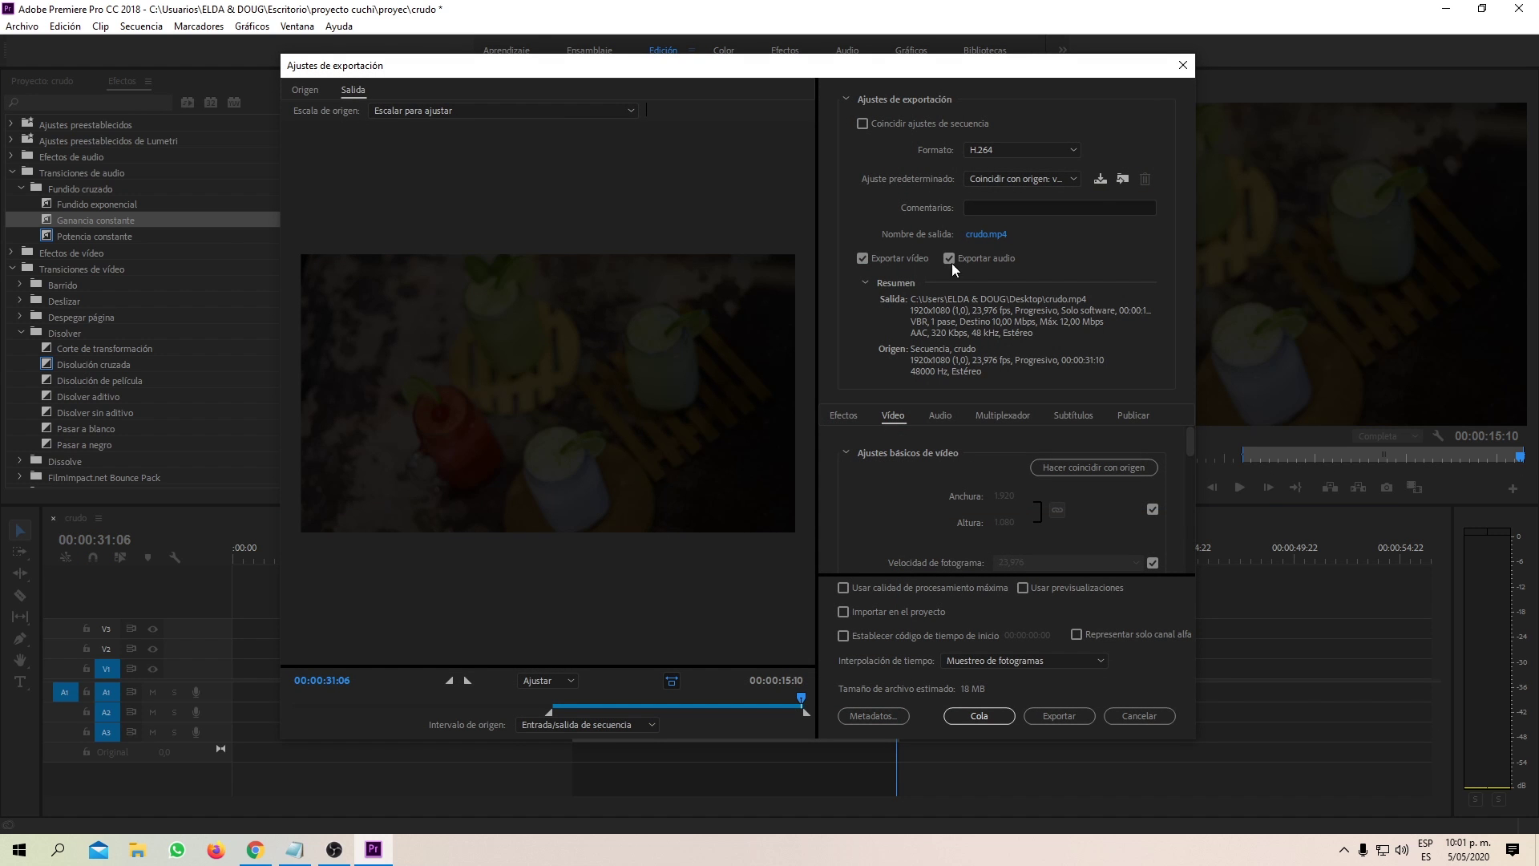
- Set the output file to crudo.mp4 in the proyecto cuchi > export folder
click(984, 234)
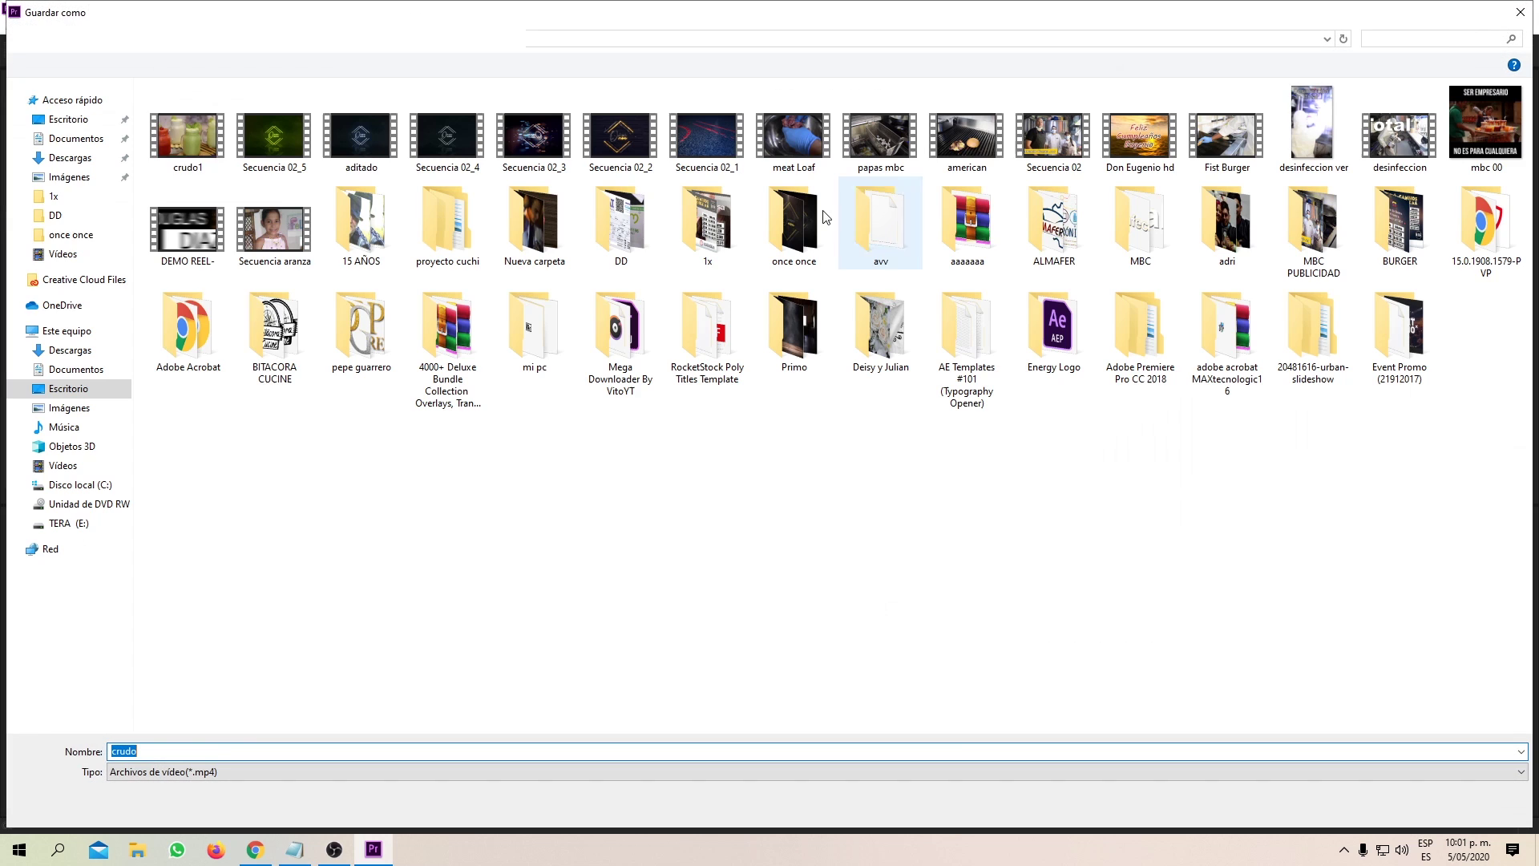
double_click(431, 210)
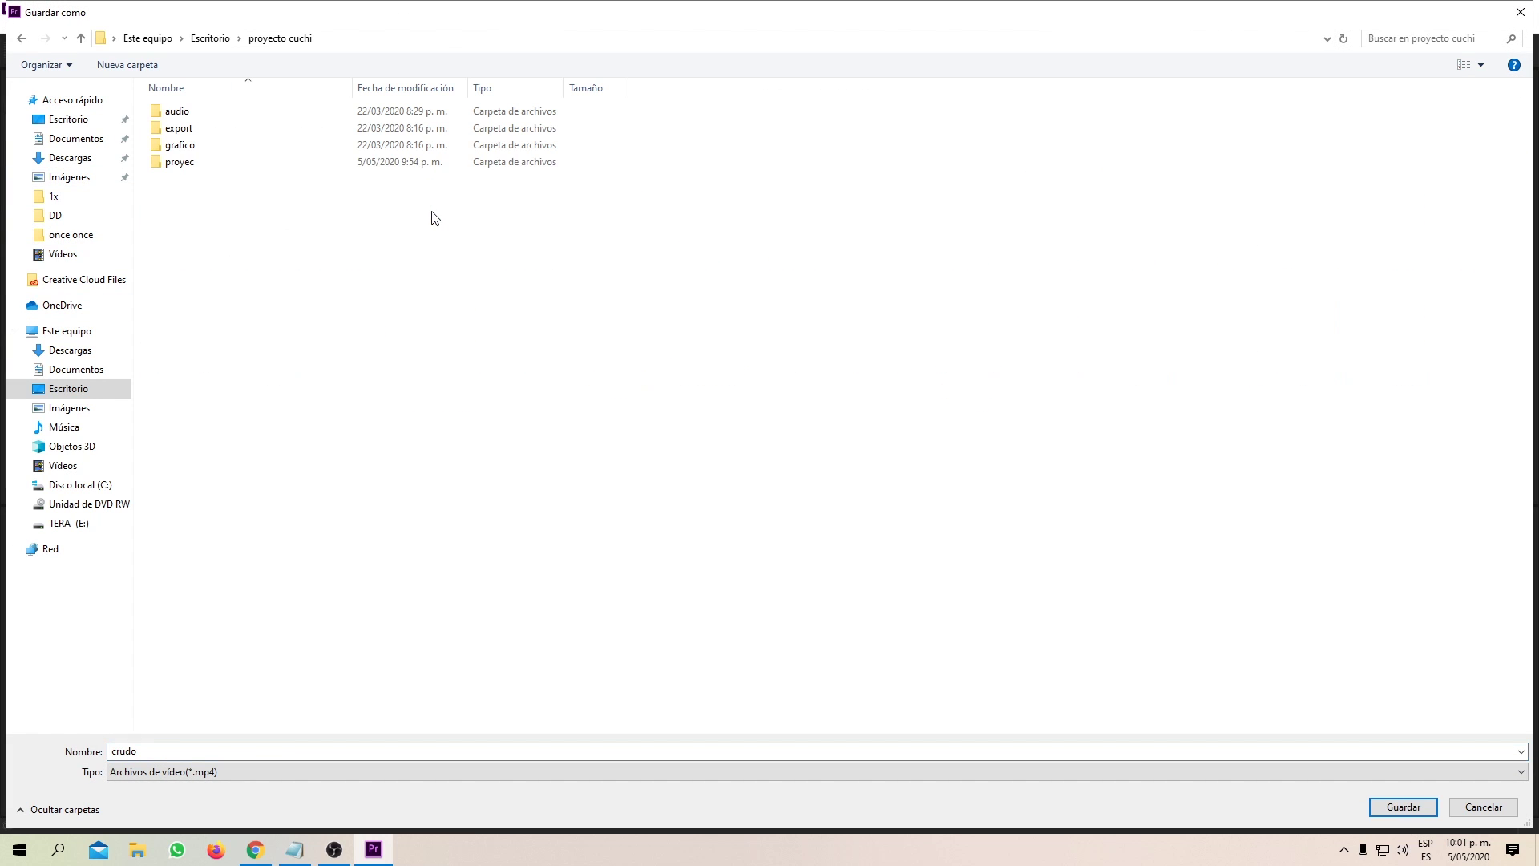
double_click(184, 130)
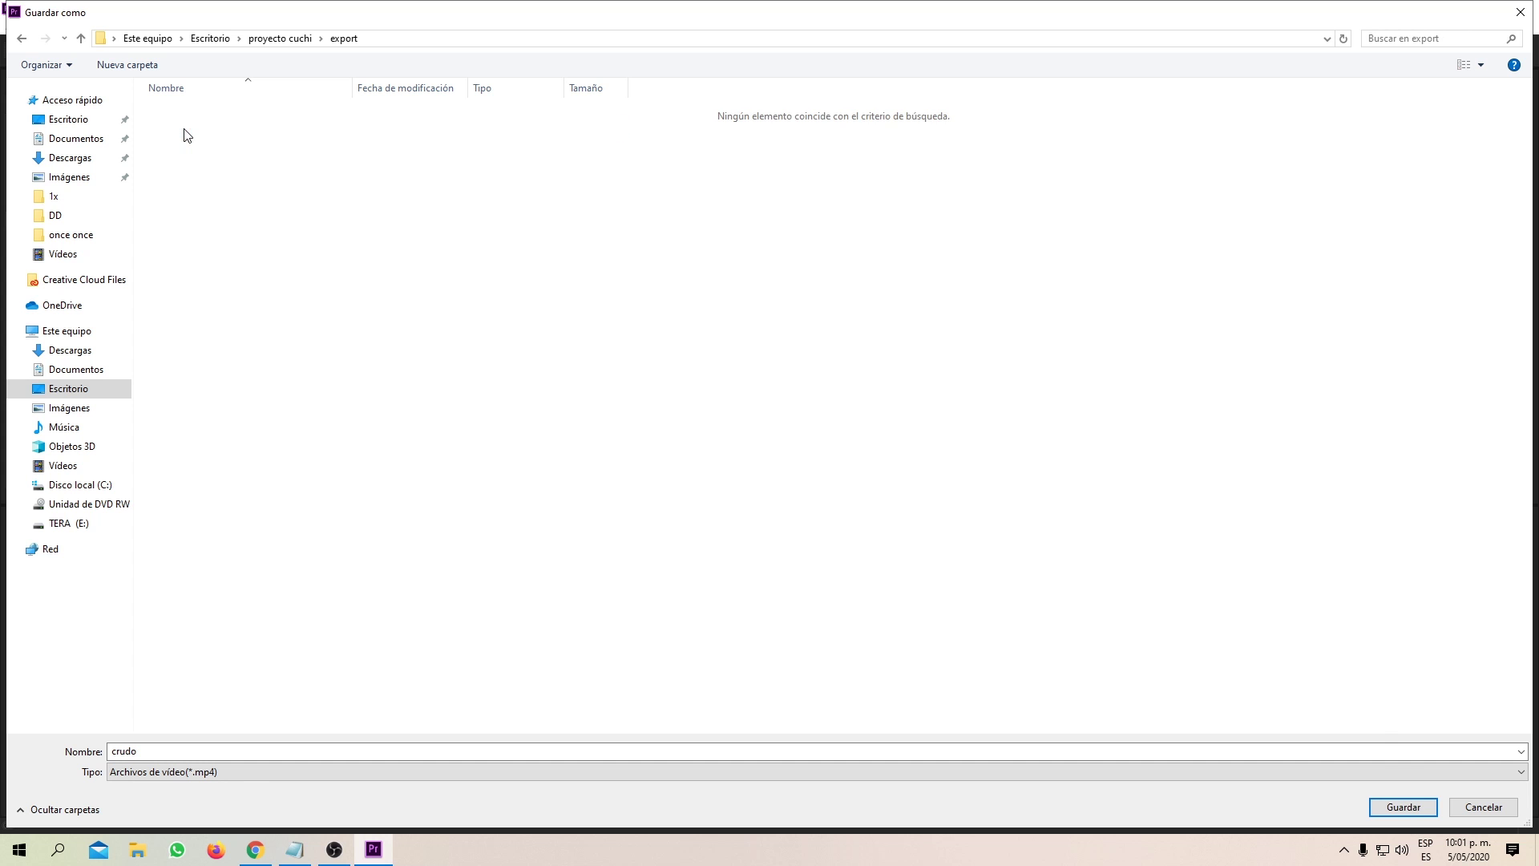
double_click(201, 750)
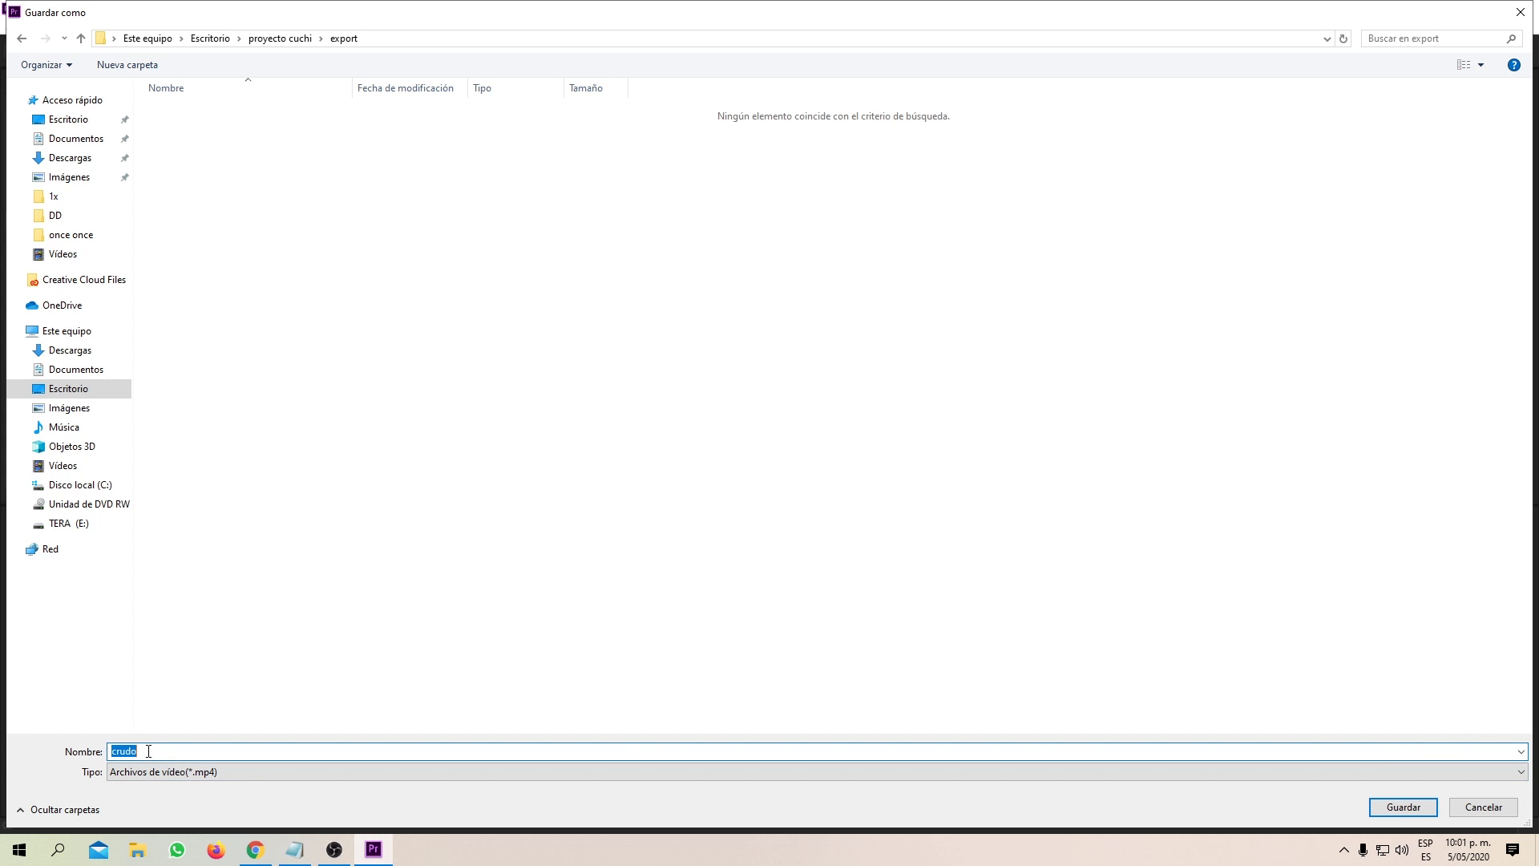
click(1403, 807)
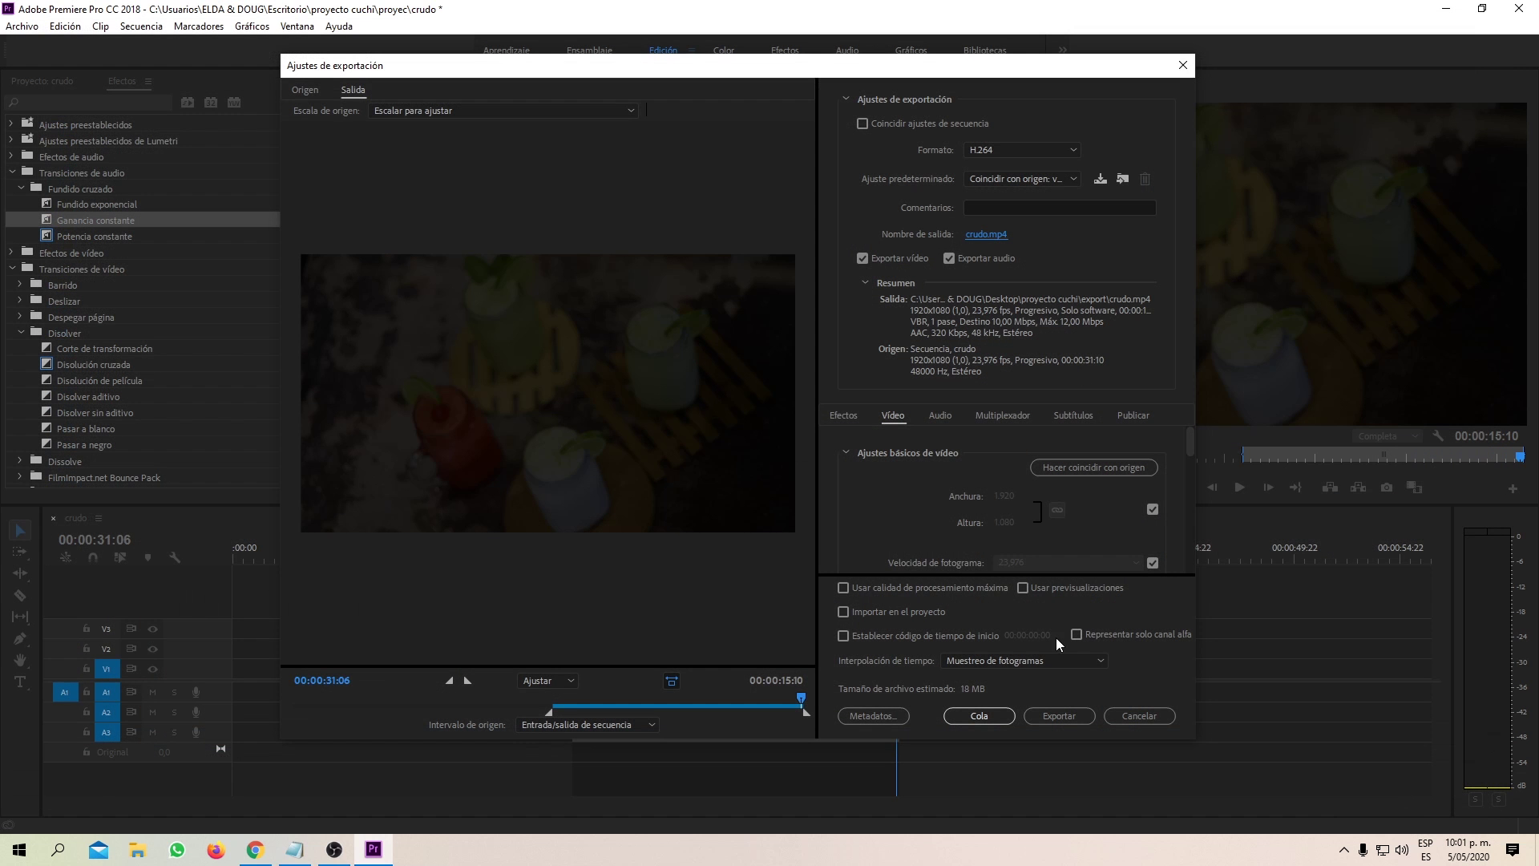
- Keep H.264 format and the current preset, then start the export
click(997, 149)
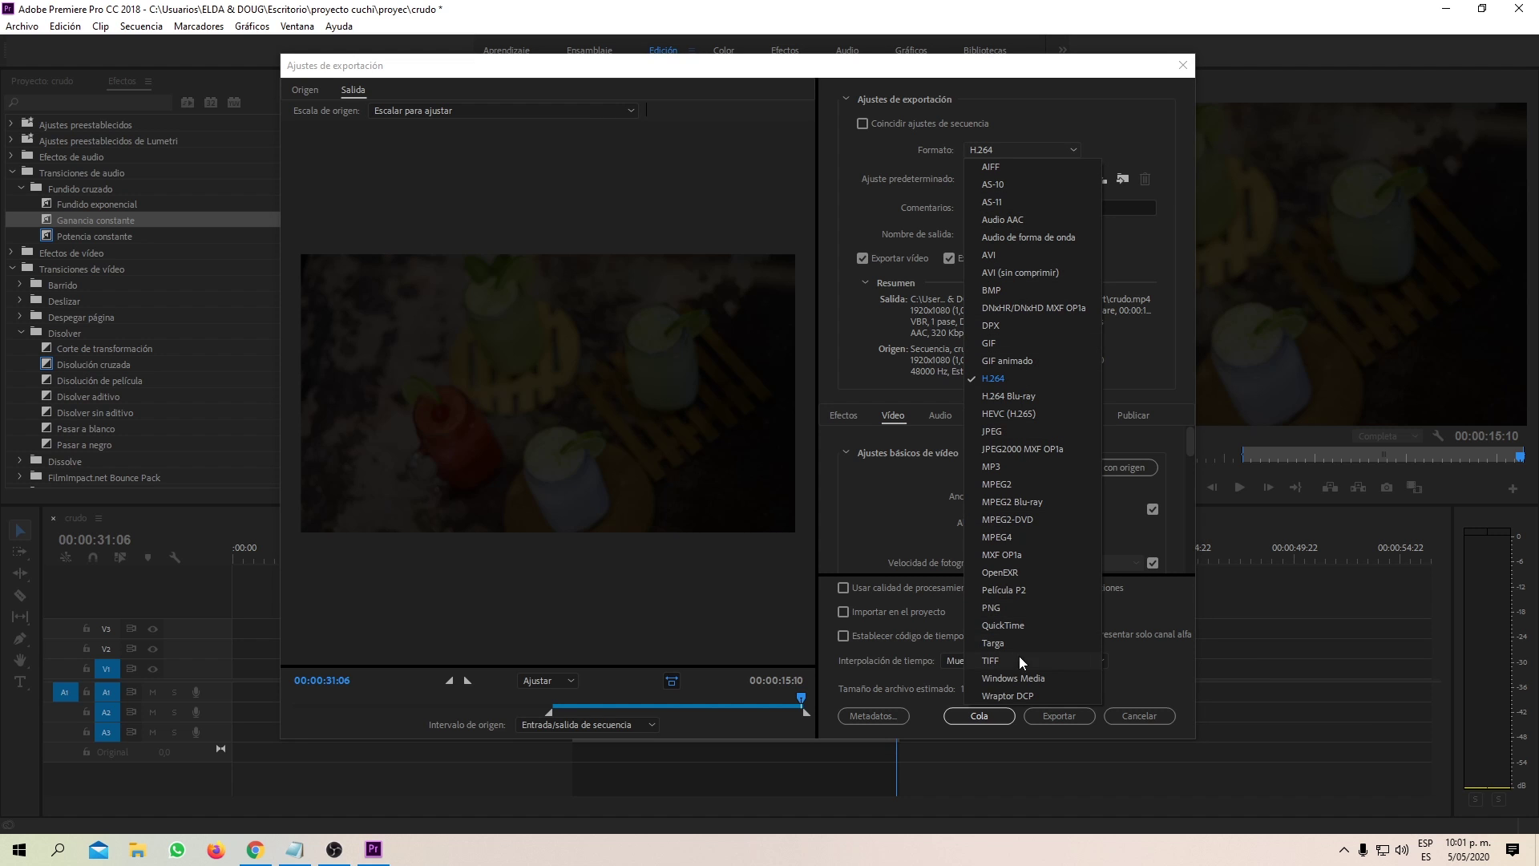
click(1039, 151)
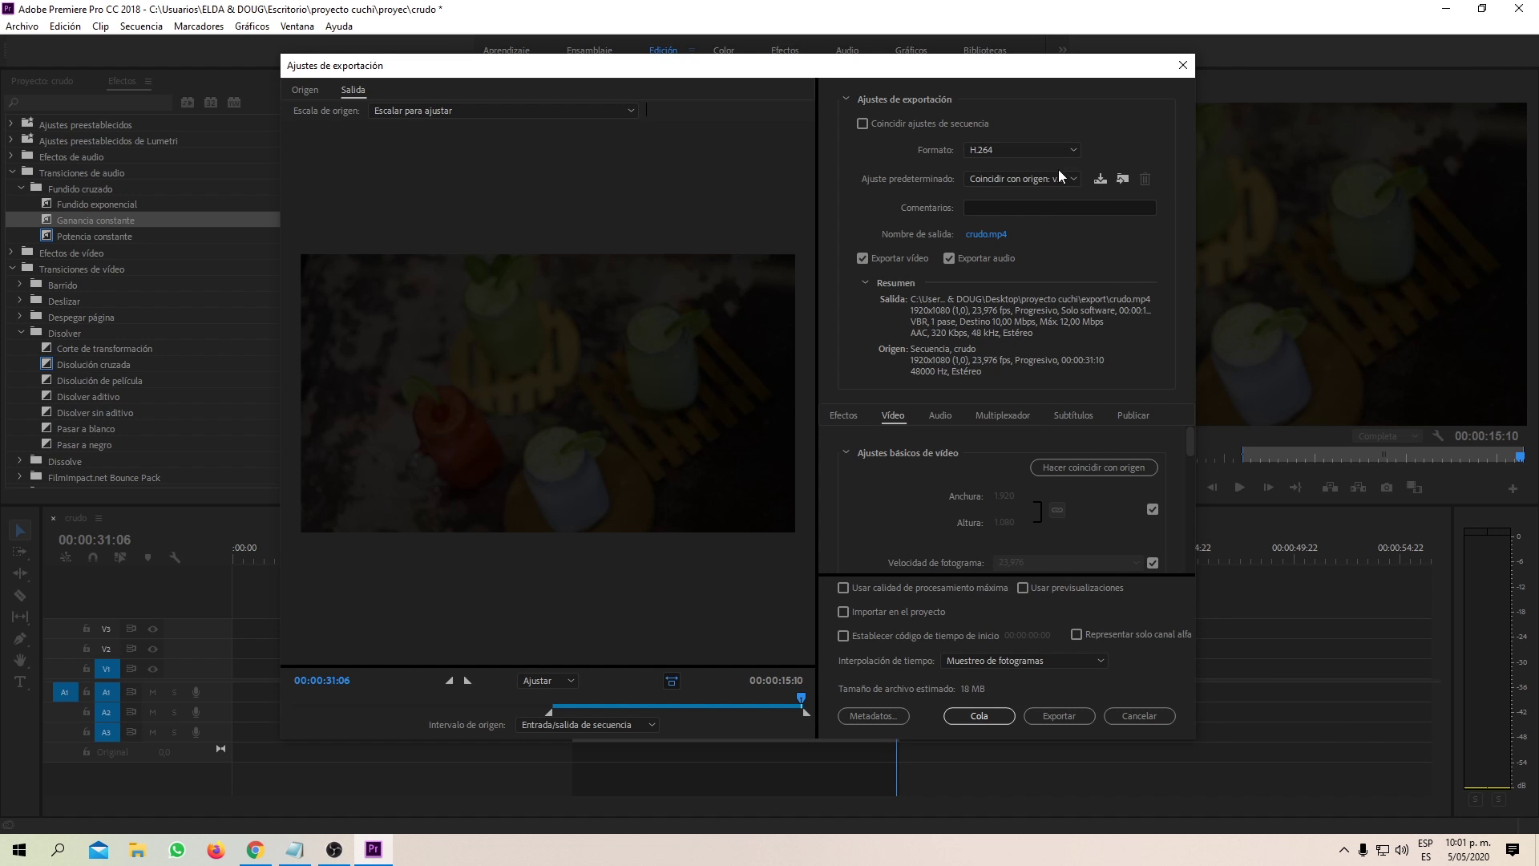
click(1007, 178)
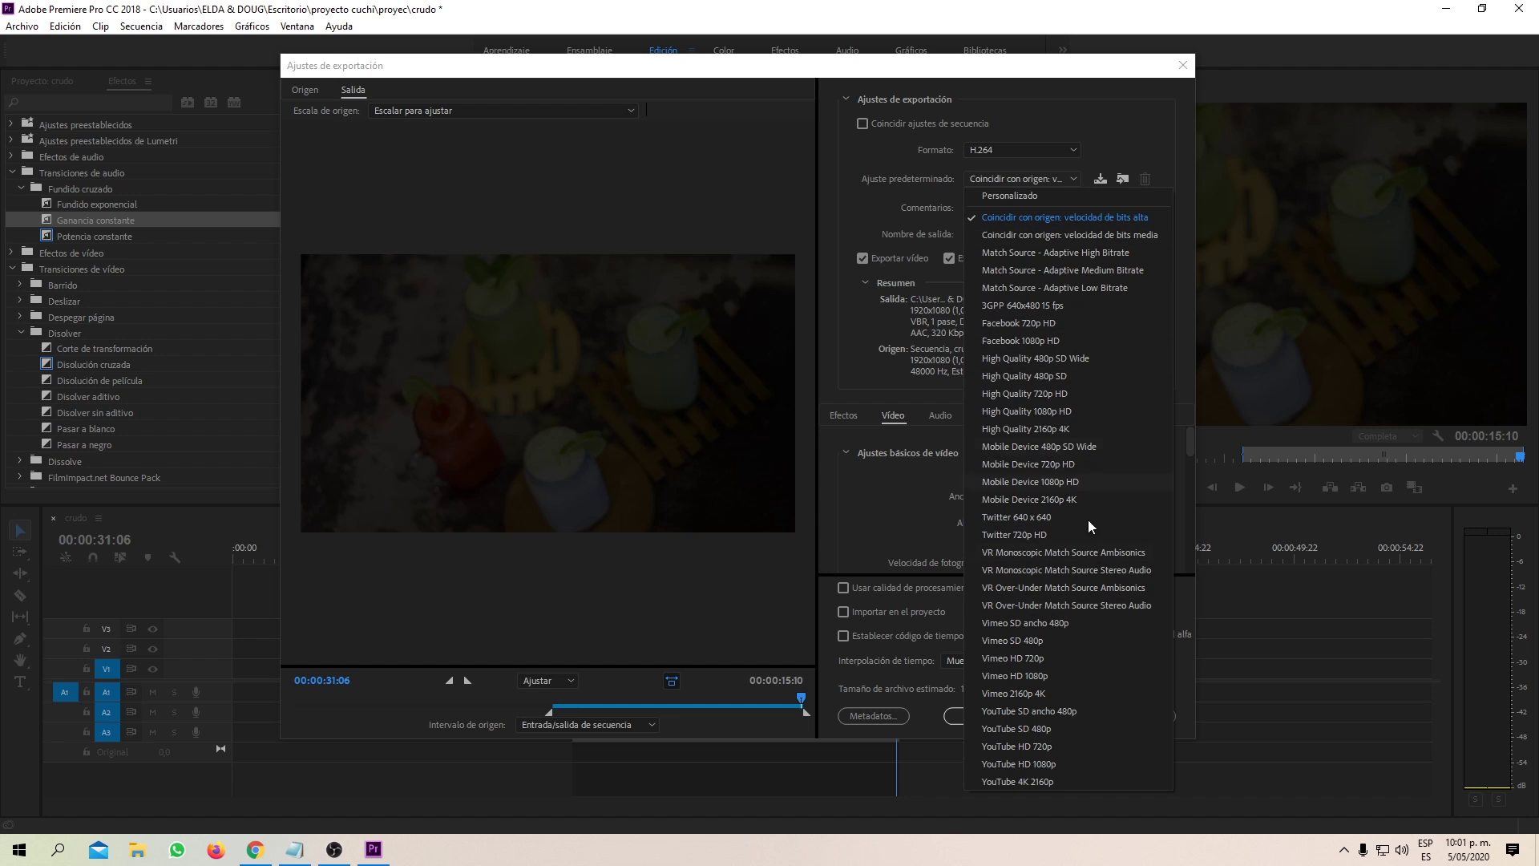
click(1080, 112)
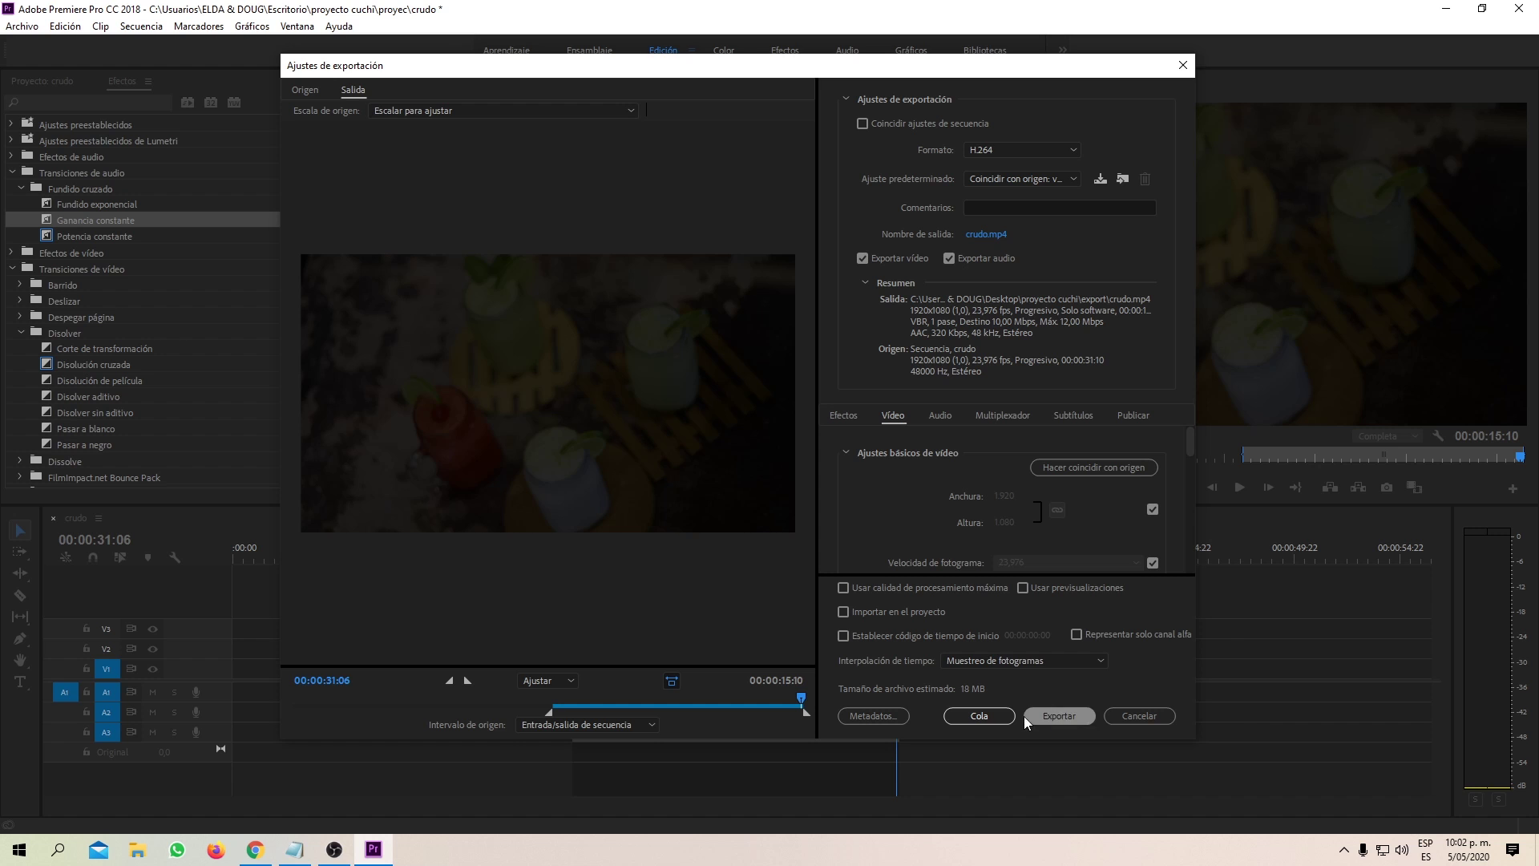
click(1056, 715)
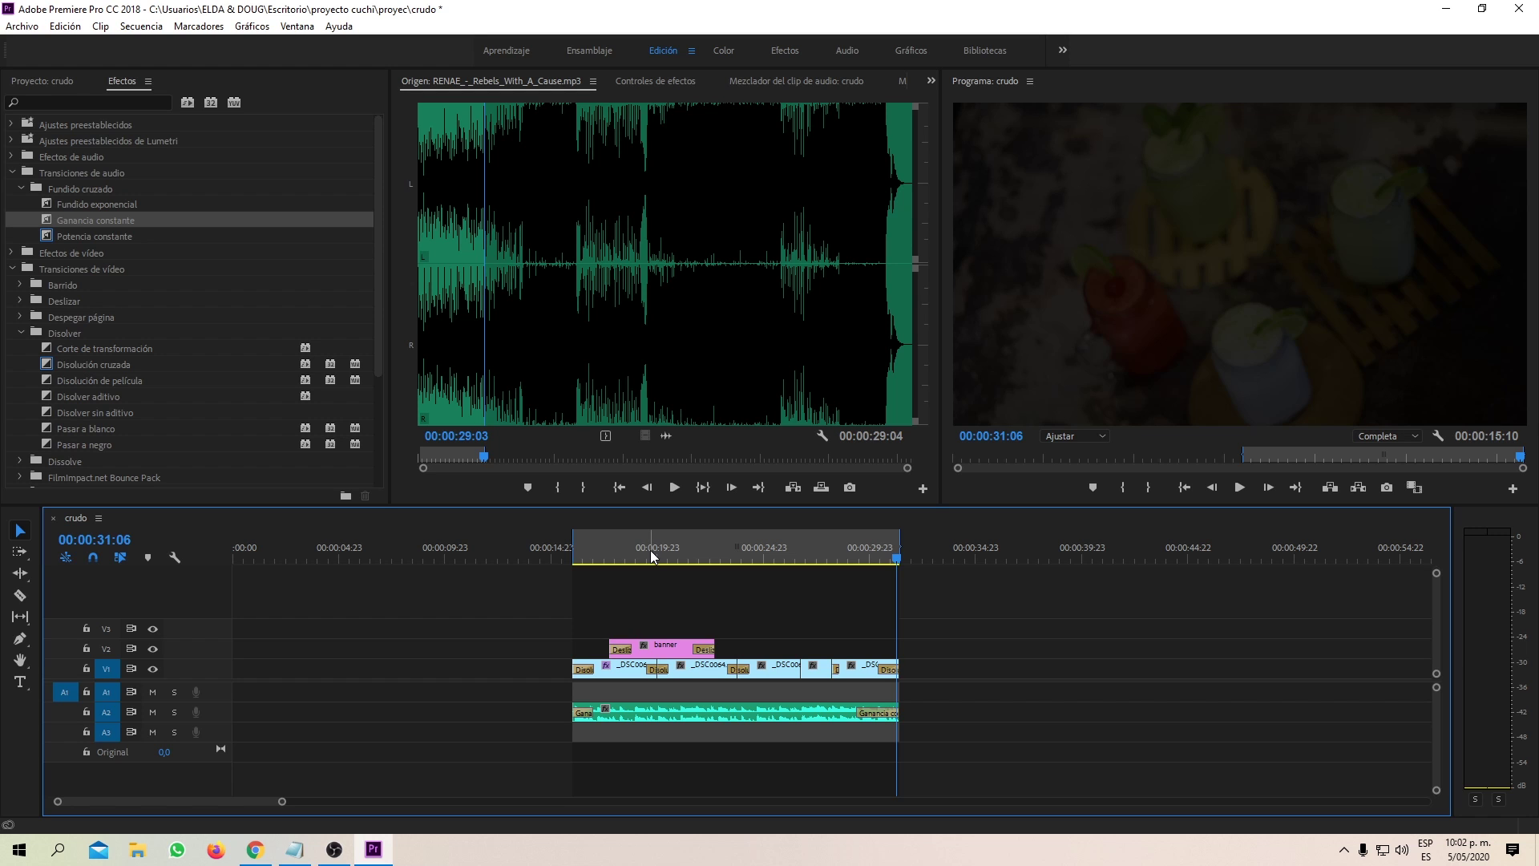
- Switch to the Proyecto: crudo panel and collapse the audio folder
click(46, 78)
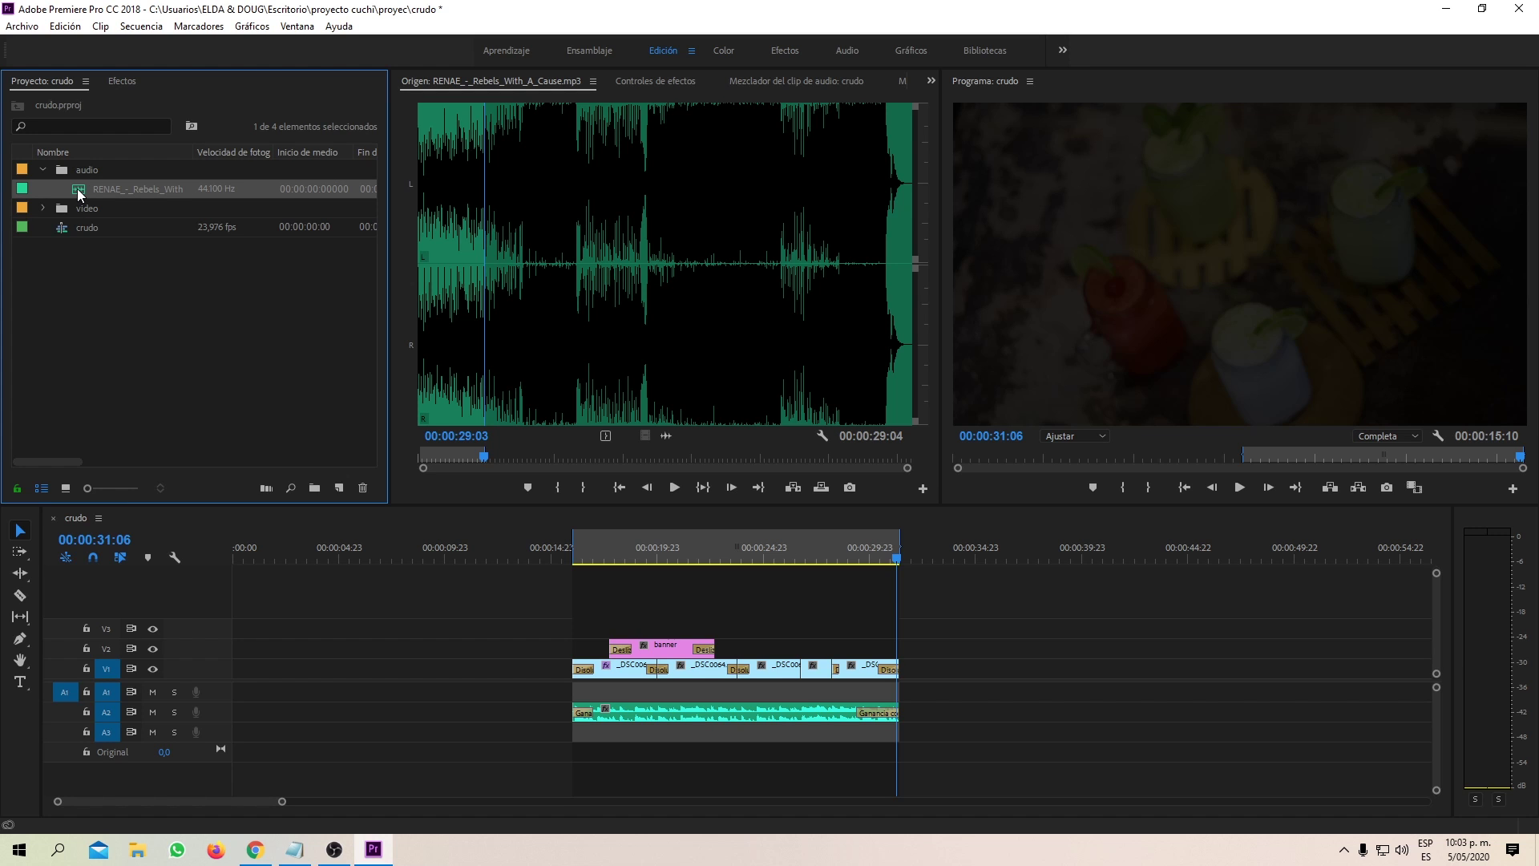
click(50, 165)
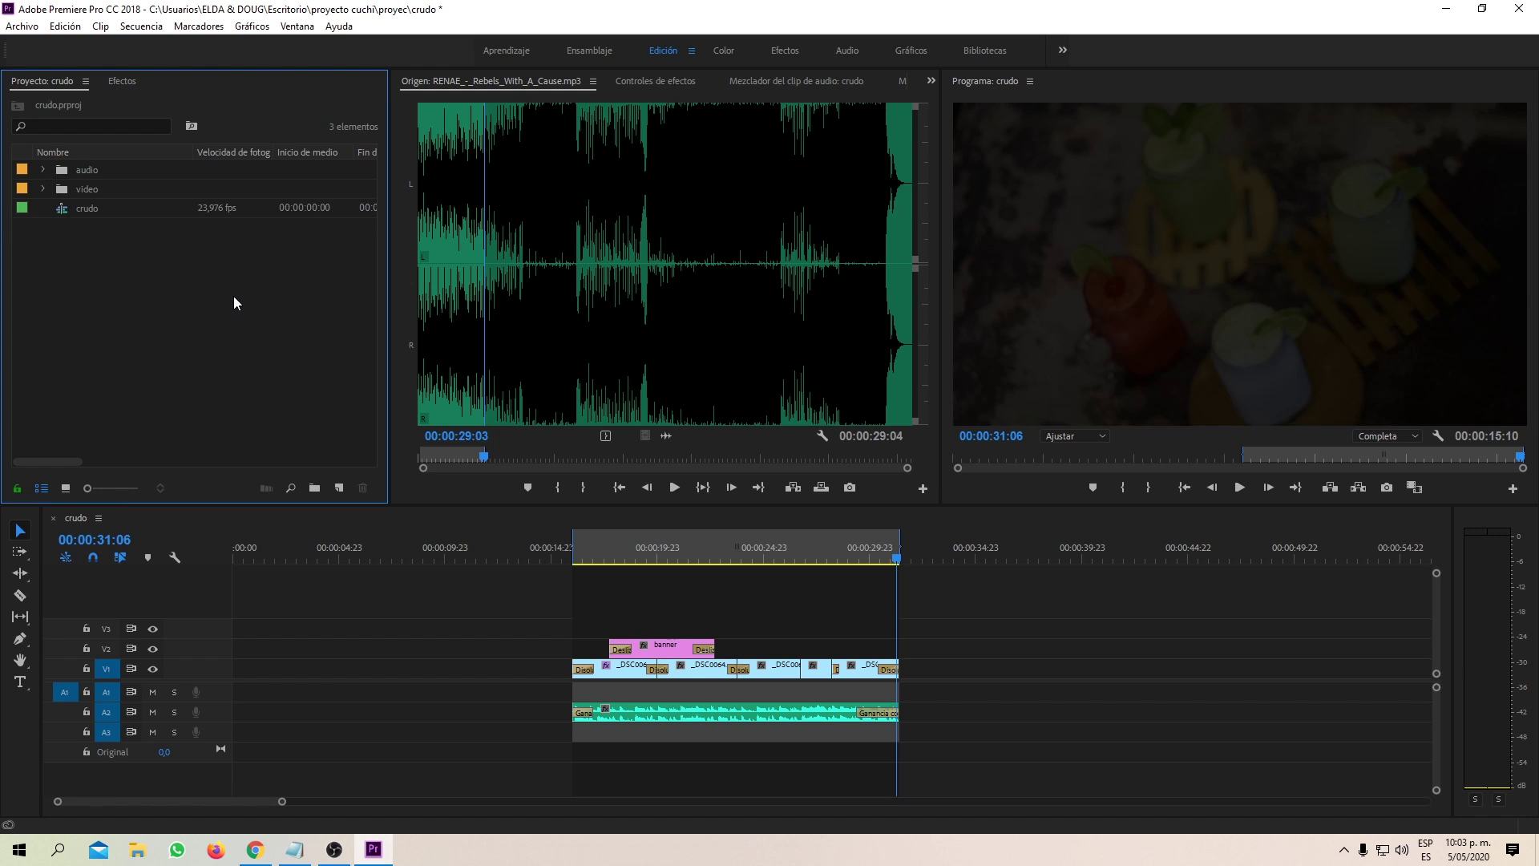